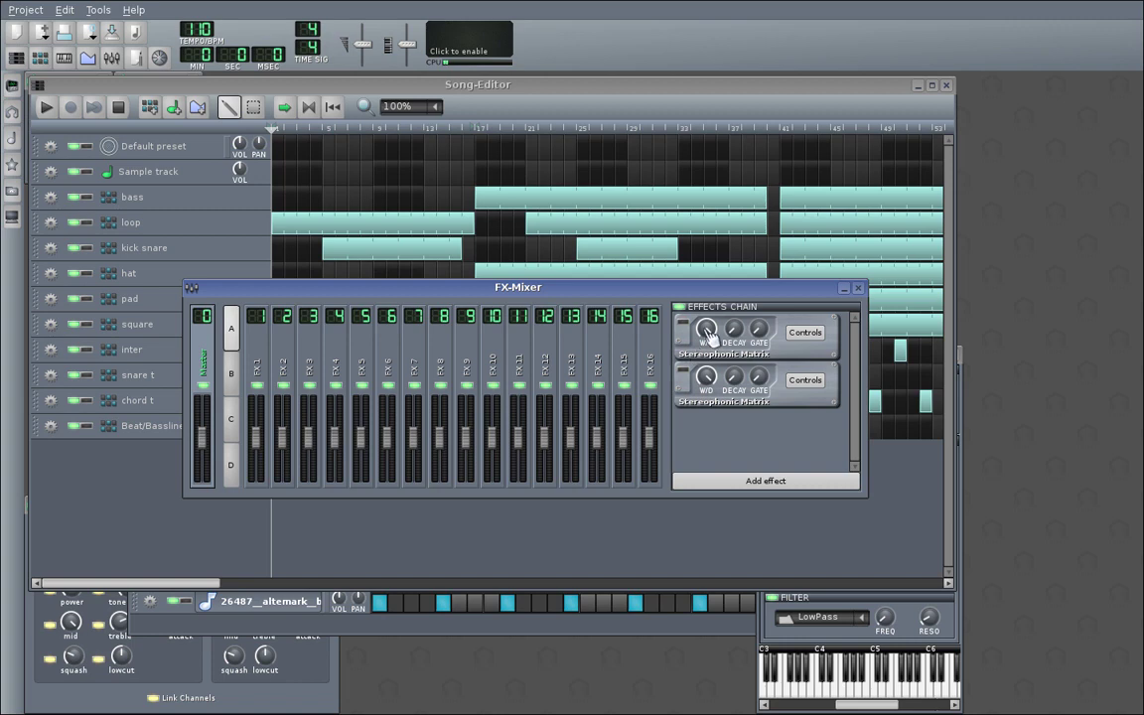
Close the C* AmpVTS effect window and move the FX-Mixer below the song tracks.
{"action": "left_click_drag", "start_coordinate": [701, 290], "coordinate": [800, 451]}
{"action": "left_click", "coordinate": [316, 672]}
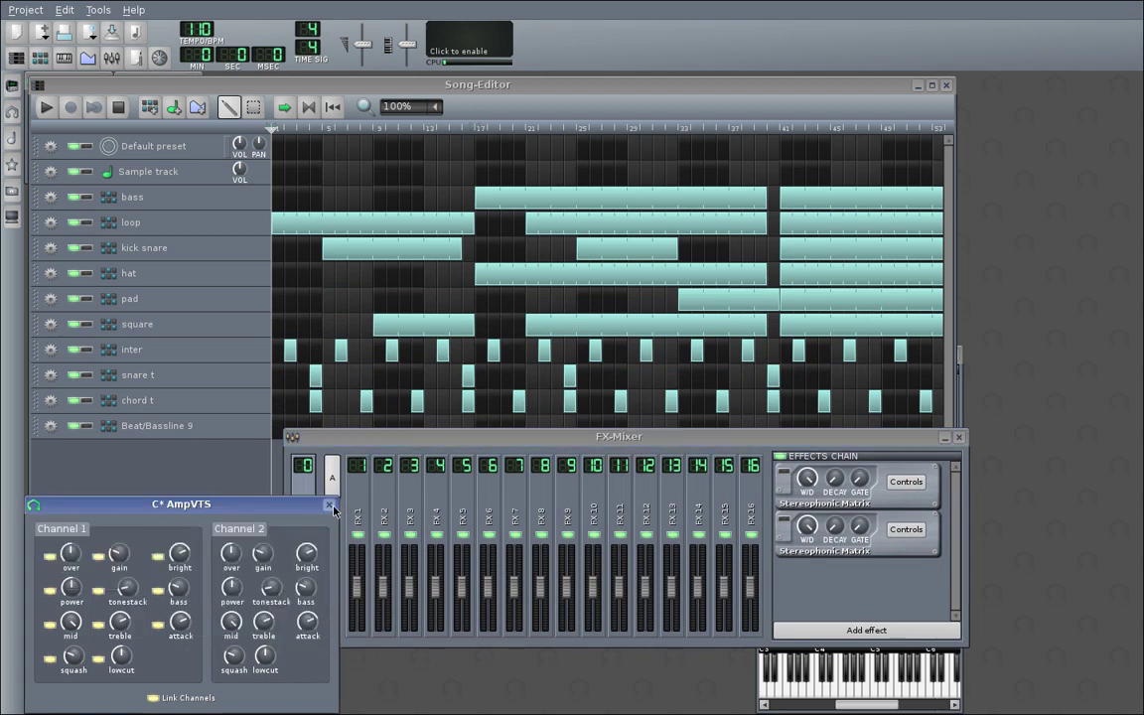
{"action": "left_click", "coordinate": [329, 506]}
{"action": "left_click_drag", "start_coordinate": [430, 445], "coordinate": [353, 463]}
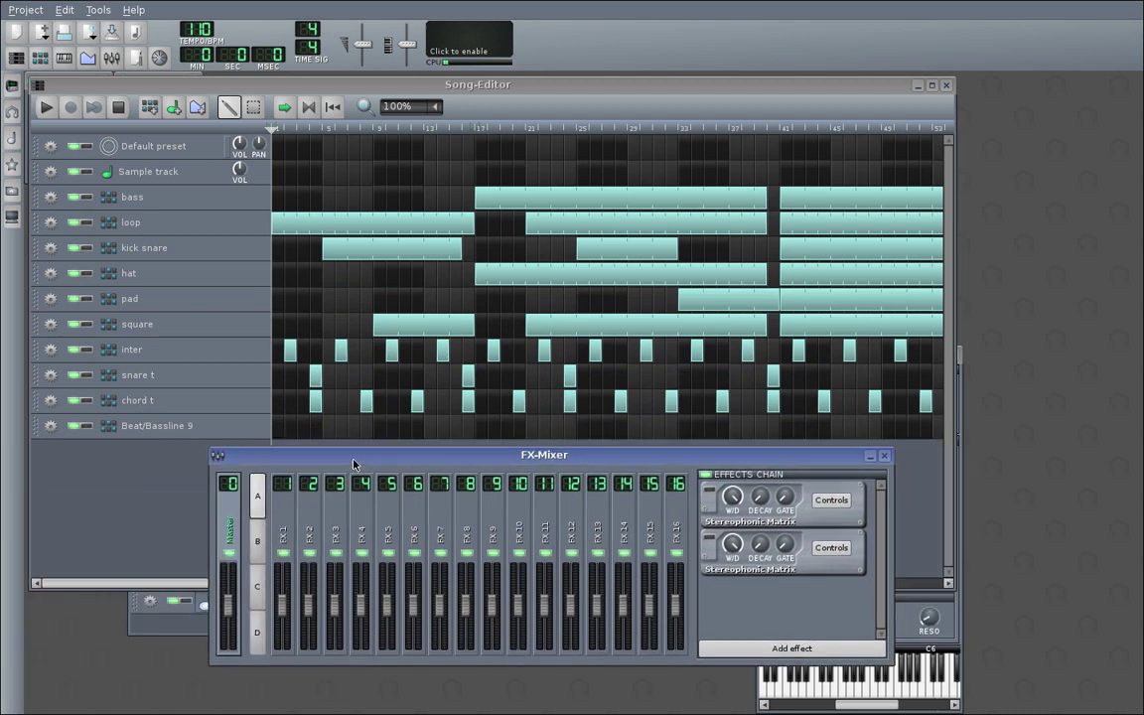
View the control knobs of the first Stereophonic Matrix on the master channel and close its window.
{"action": "left_click", "coordinate": [832, 502]}
{"action": "left_click_drag", "start_coordinate": [83, 86], "coordinate": [194, 220]}
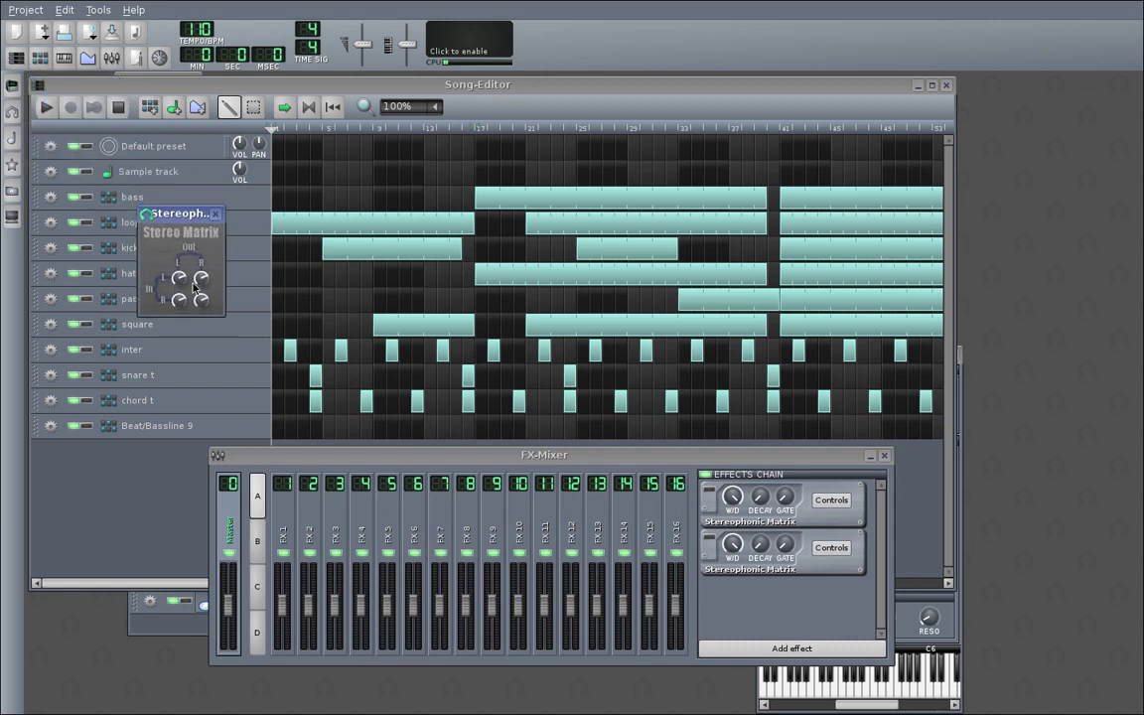
{"action": "left_click", "coordinate": [214, 215]}
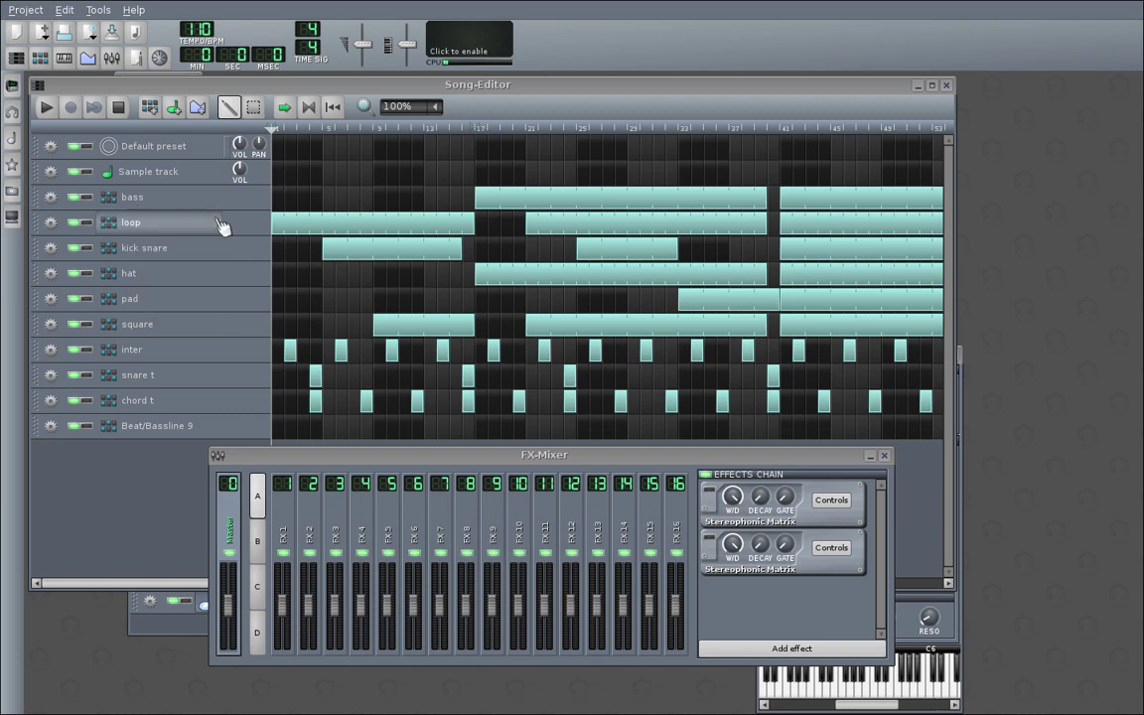
Toggle the two Stereophonic Matrix effects and compare their control windows side by side, closing both windows.
{"action": "left_click", "coordinate": [708, 490]}
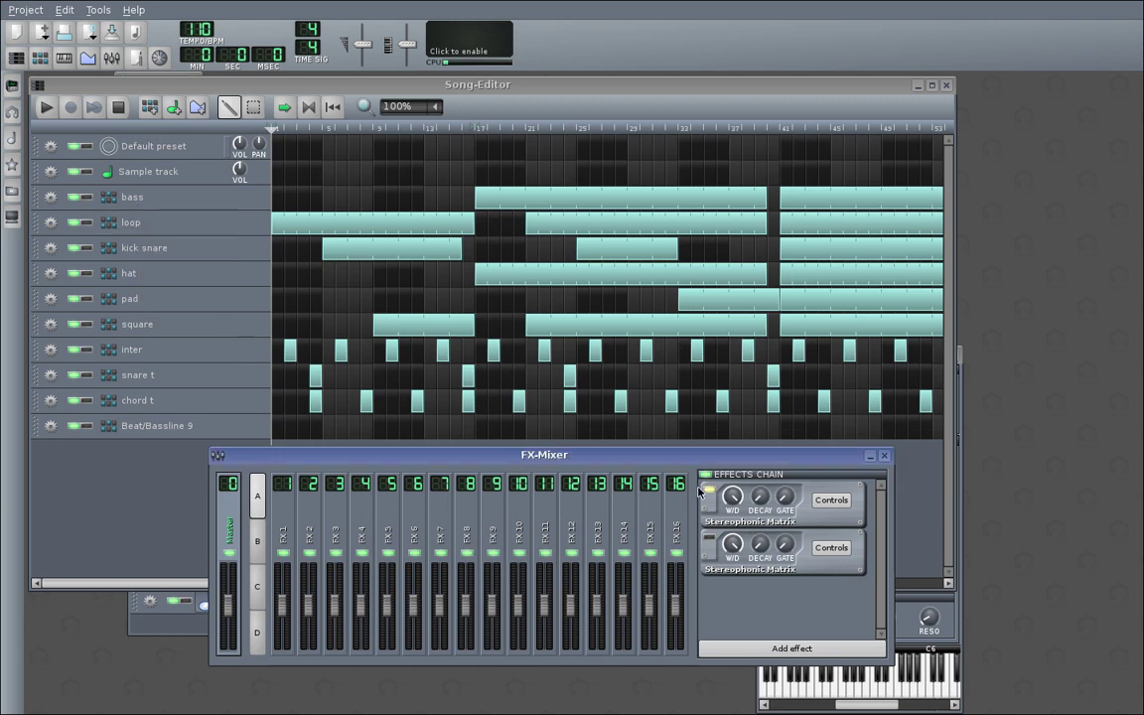
{"action": "left_click", "coordinate": [708, 538]}
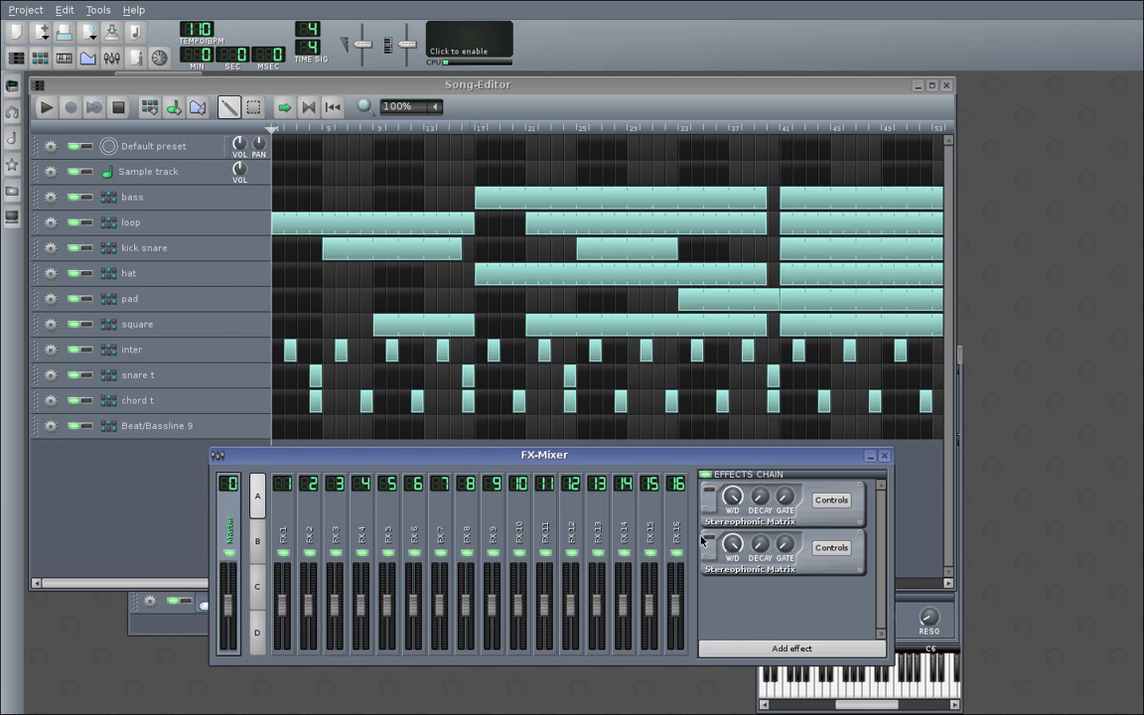
{"action": "left_click", "coordinate": [830, 547]}
{"action": "left_click_drag", "start_coordinate": [156, 83], "coordinate": [103, 534]}
{"action": "left_click", "coordinate": [832, 502]}
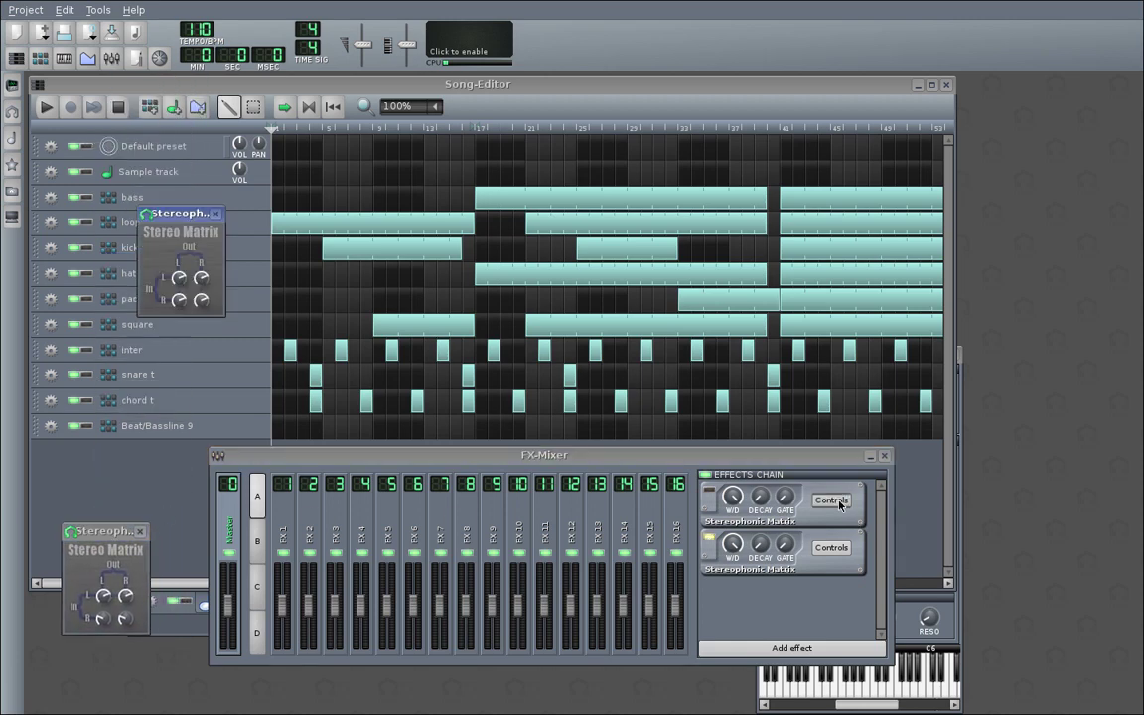
{"action": "left_click_drag", "start_coordinate": [187, 217], "coordinate": [210, 531]}
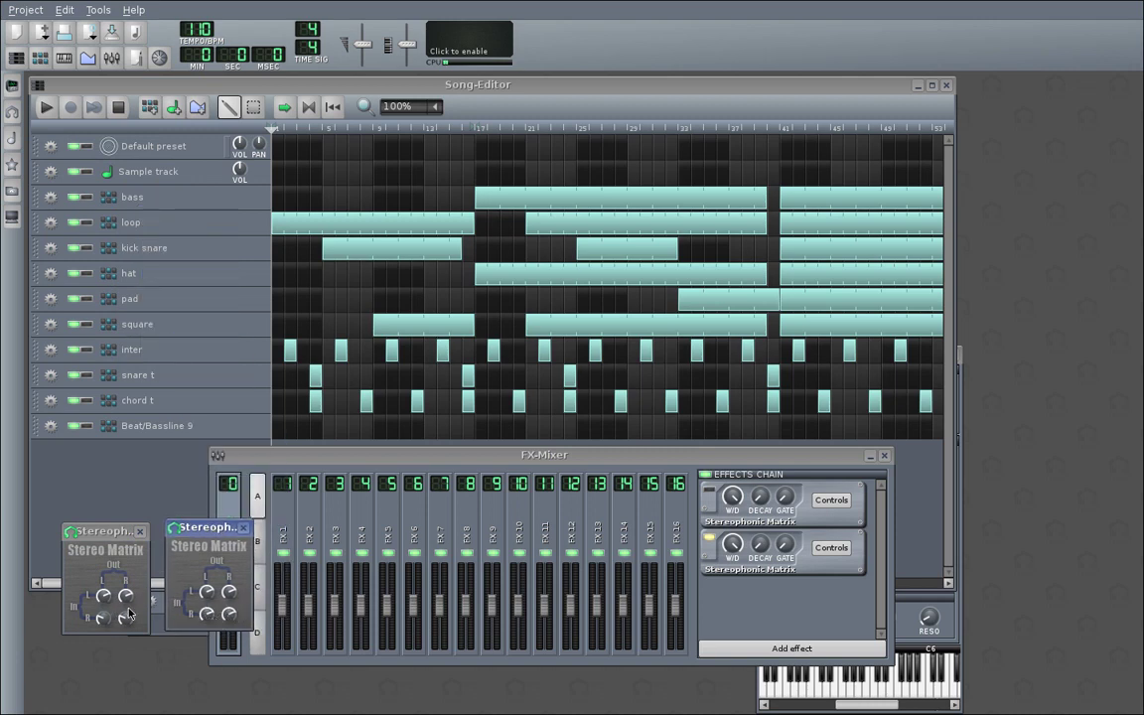
{"action": "left_click", "coordinate": [243, 527]}
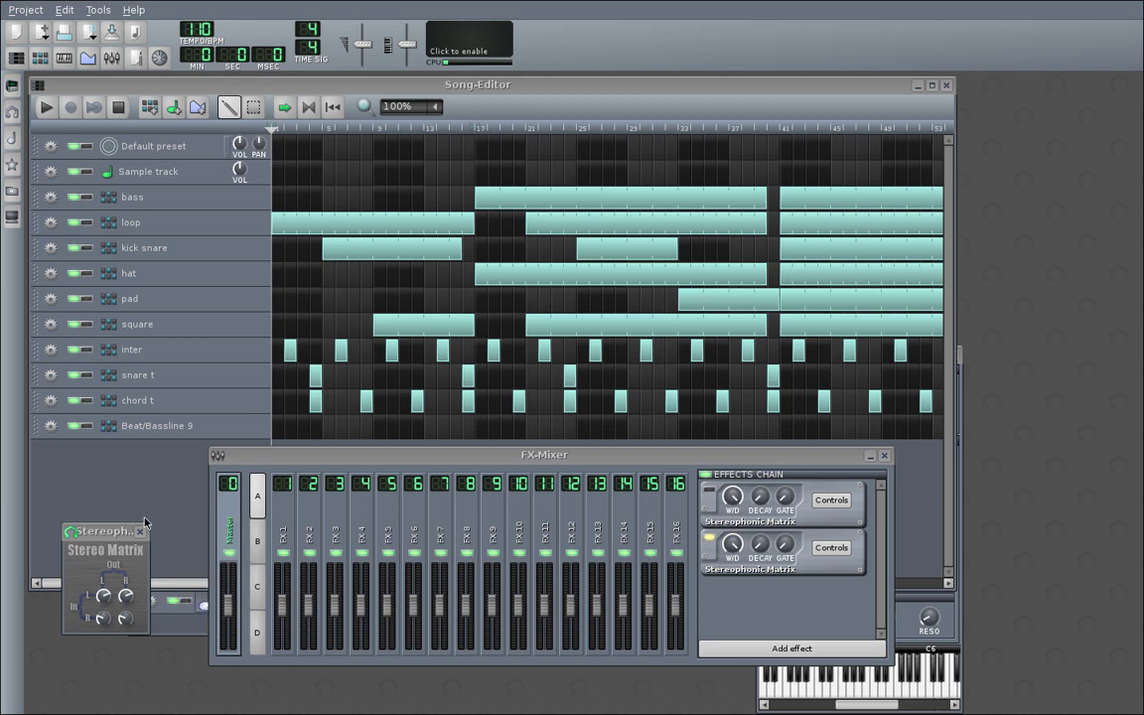
{"action": "left_click", "coordinate": [139, 531]}
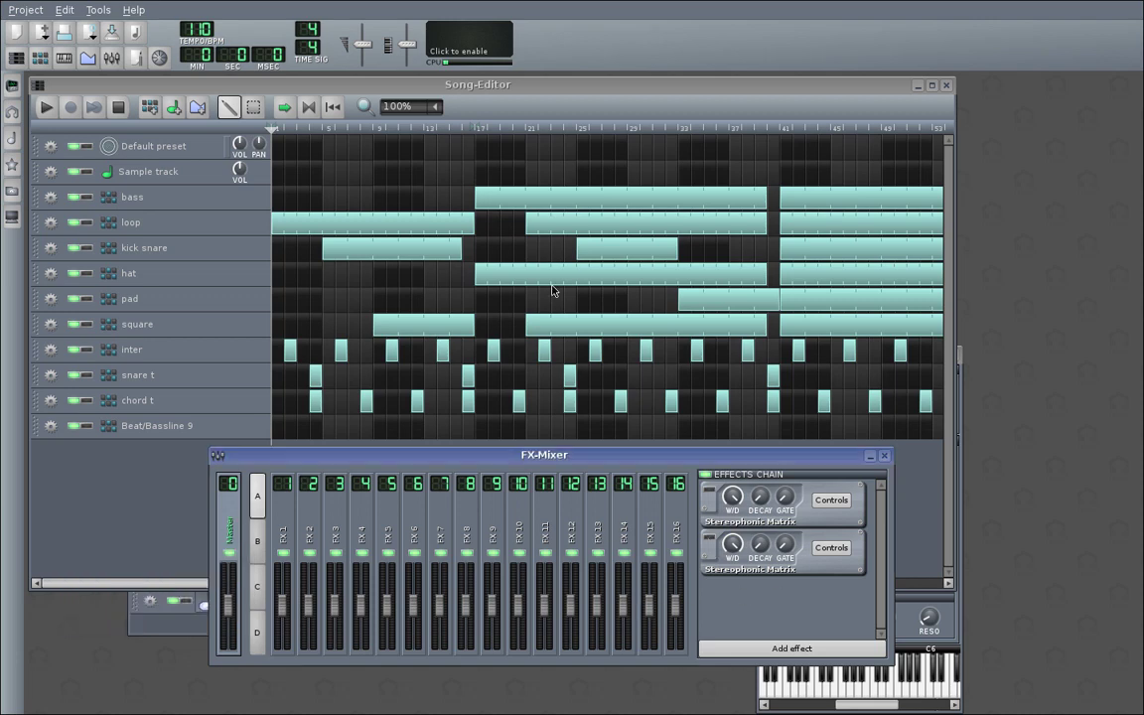
Play the song from about bar 24, adjust the system playback volume while listening, and stop playback.
{"action": "left_click", "coordinate": [585, 126]}
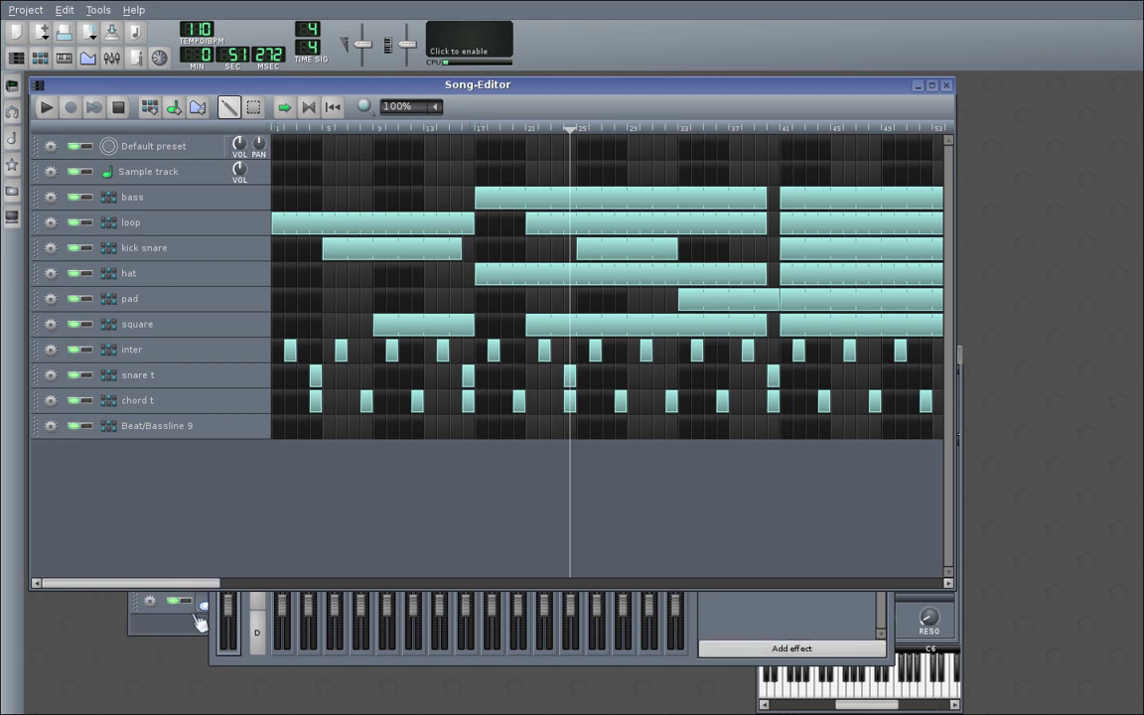
{"action": "left_click", "coordinate": [46, 106]}
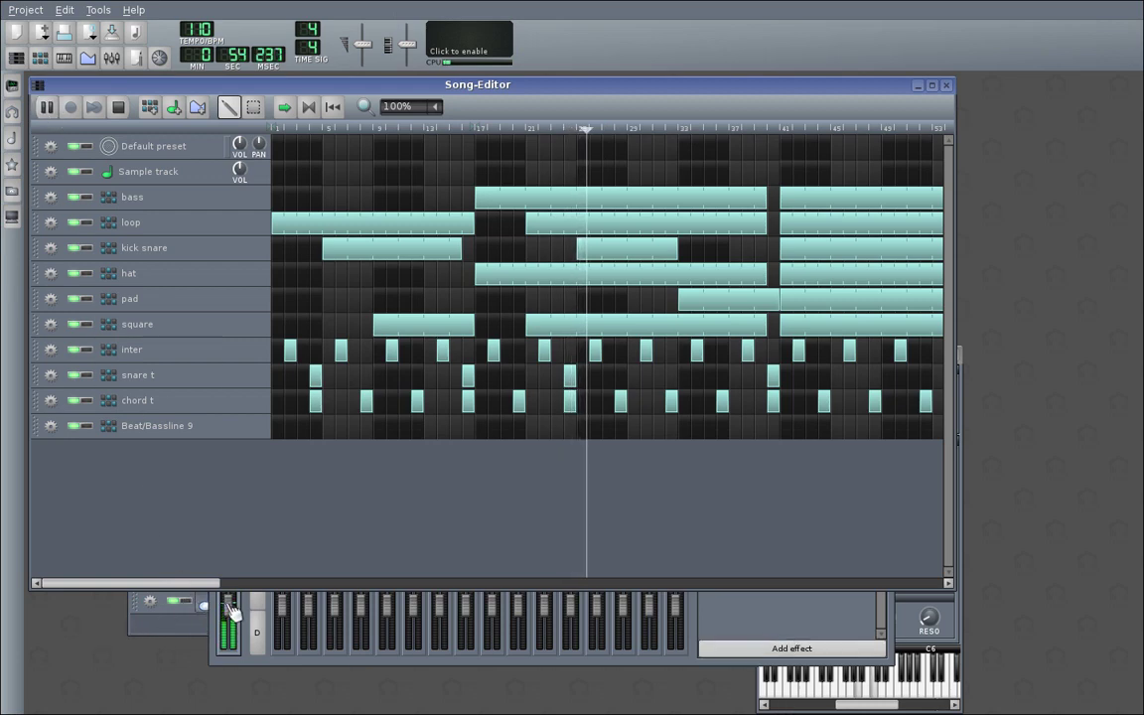
{"action": "key", "text": "XF86AudioRaiseVolume"}
{"action": "key", "text": "XF86AudioLowerVolume"}
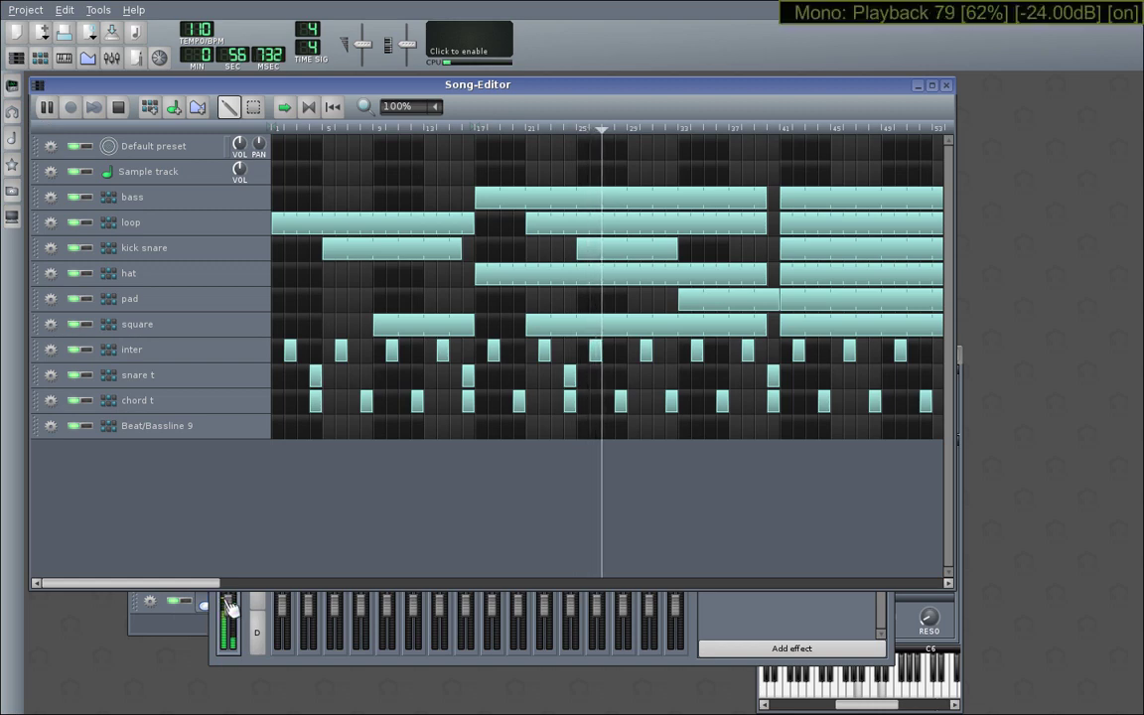
{"action": "left_click", "coordinate": [118, 107]}
Play the song from about bar 24 while switching the master channel from the first to the second Stereophonic Matrix, and stop playback.
{"action": "left_click", "coordinate": [723, 630]}
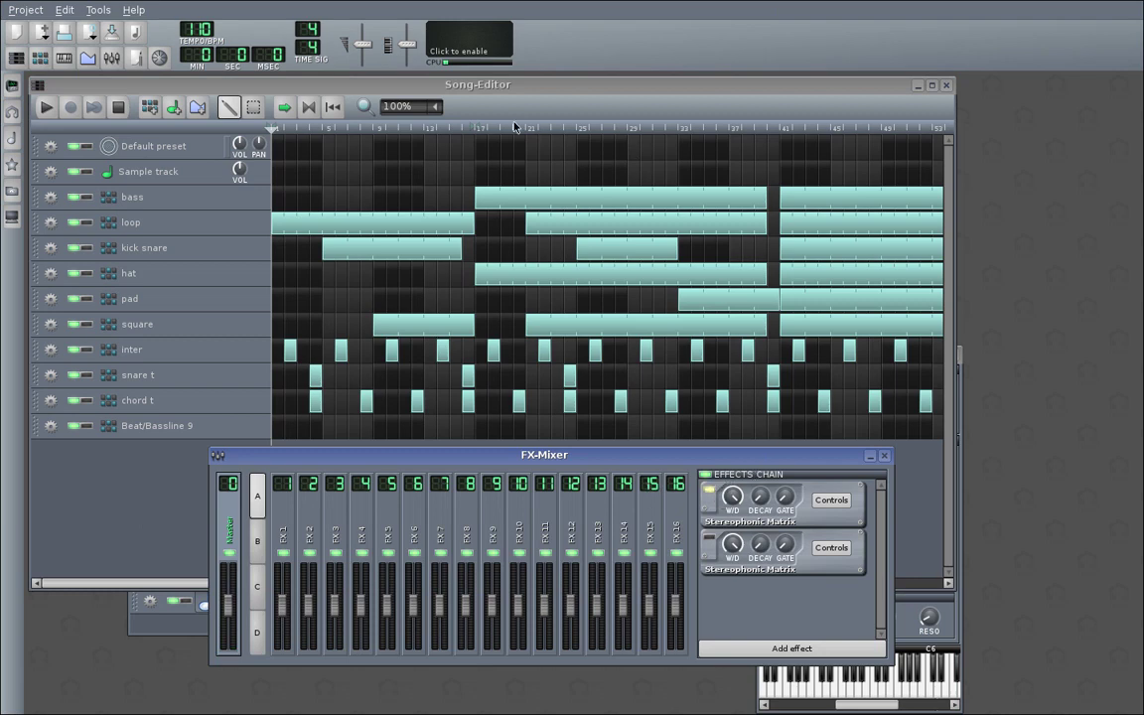
{"action": "left_click", "coordinate": [567, 129]}
{"action": "left_click_drag", "start_coordinate": [569, 126], "coordinate": [575, 132]}
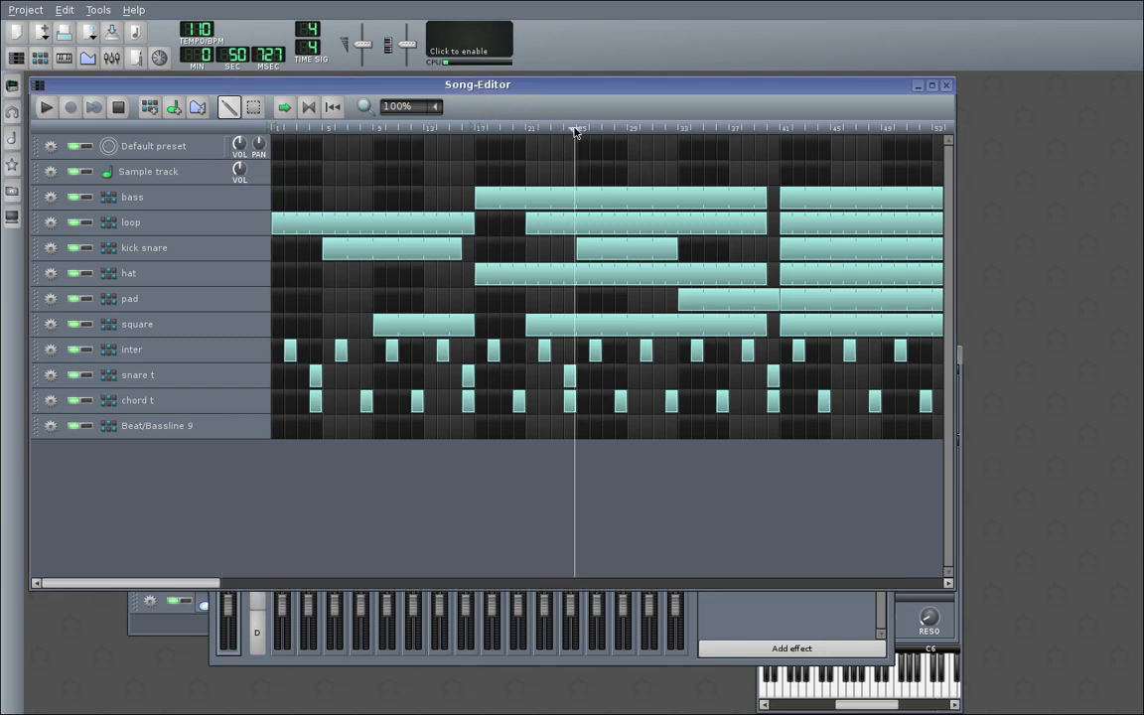
{"action": "left_click", "coordinate": [45, 106]}
{"action": "left_click", "coordinate": [785, 623]}
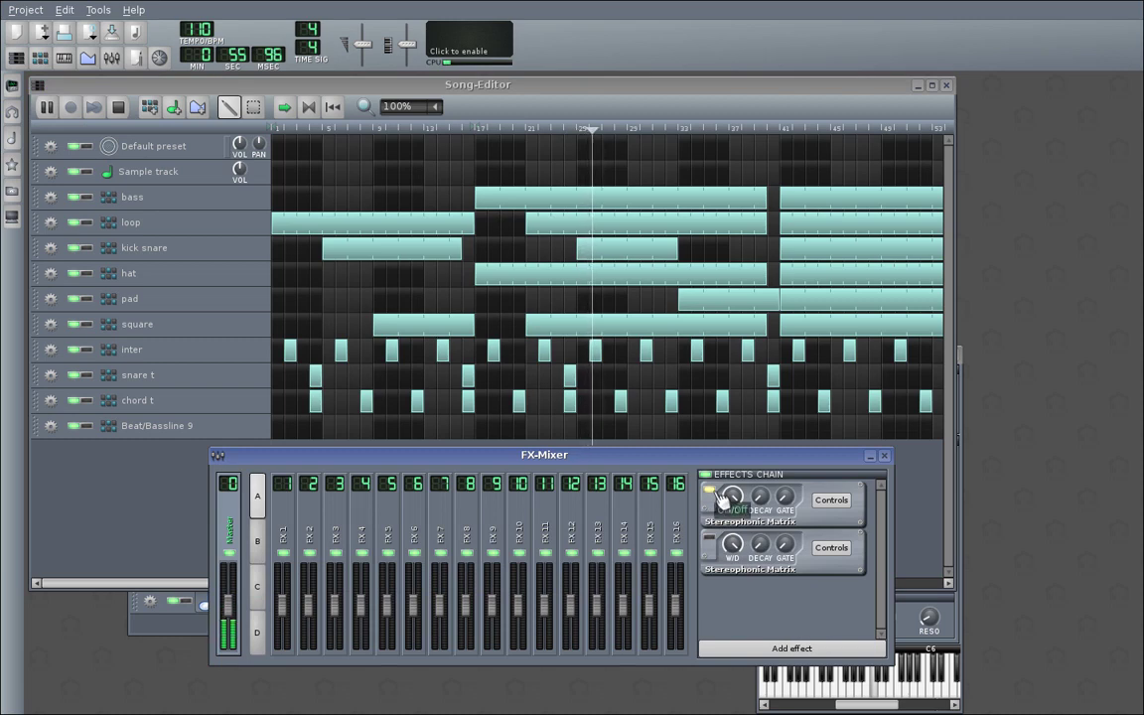
{"action": "left_click", "coordinate": [710, 491]}
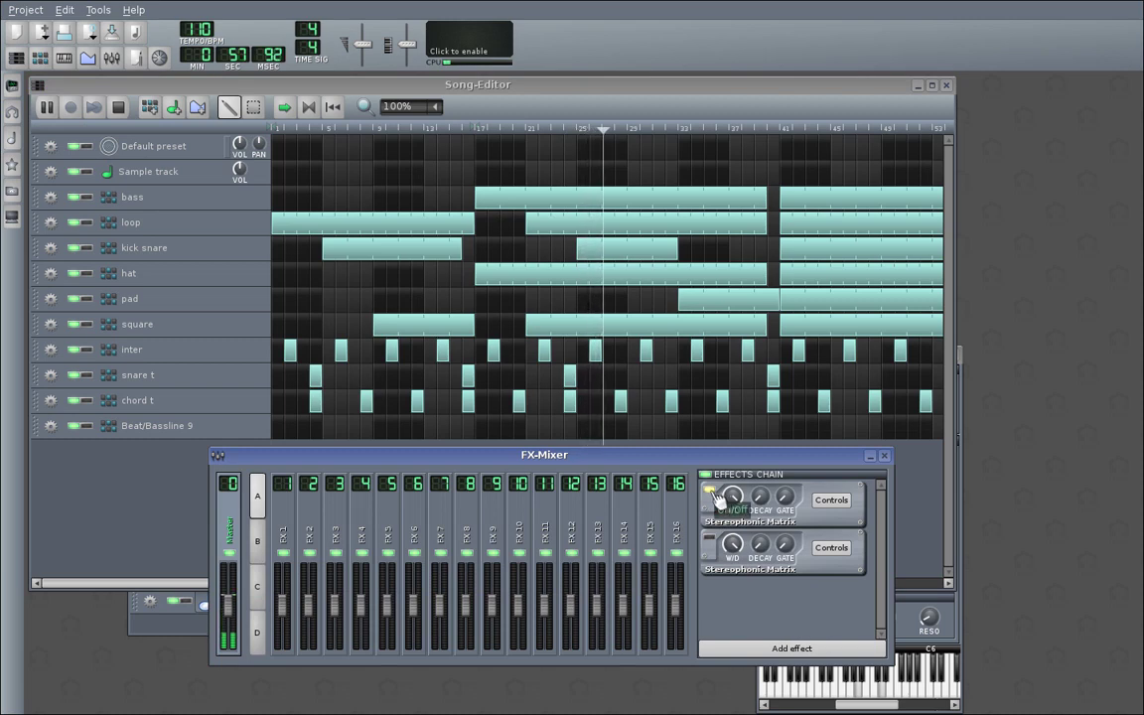
{"action": "left_click", "coordinate": [708, 542]}
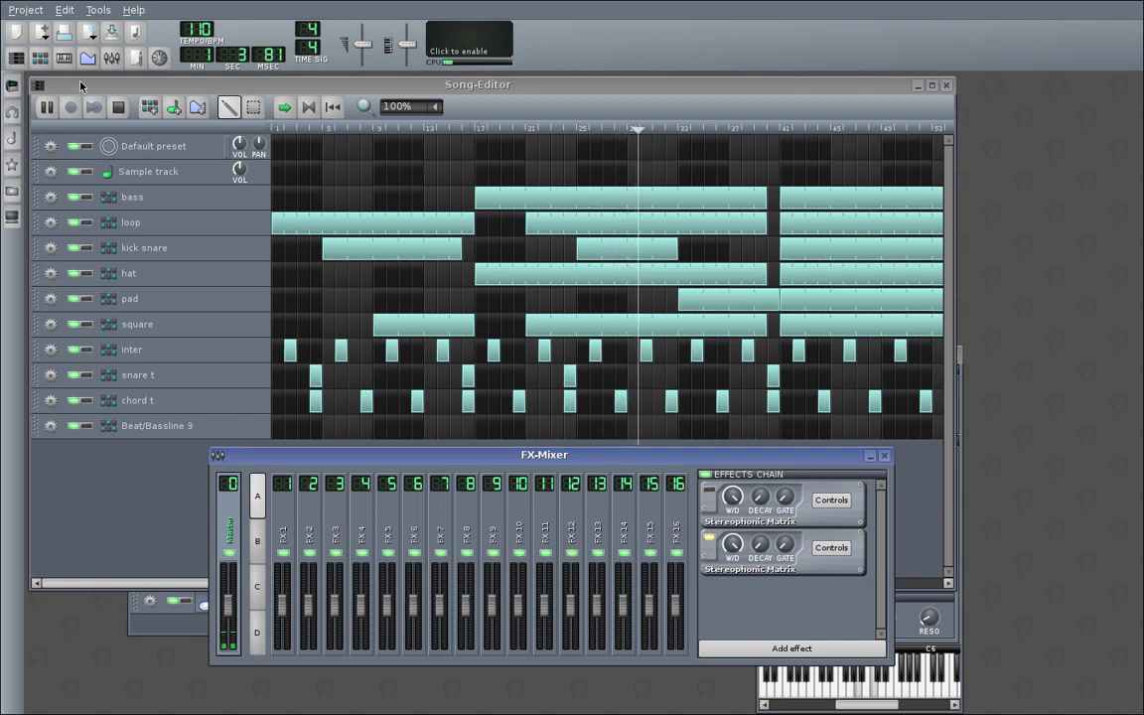
{"action": "left_click", "coordinate": [118, 112]}
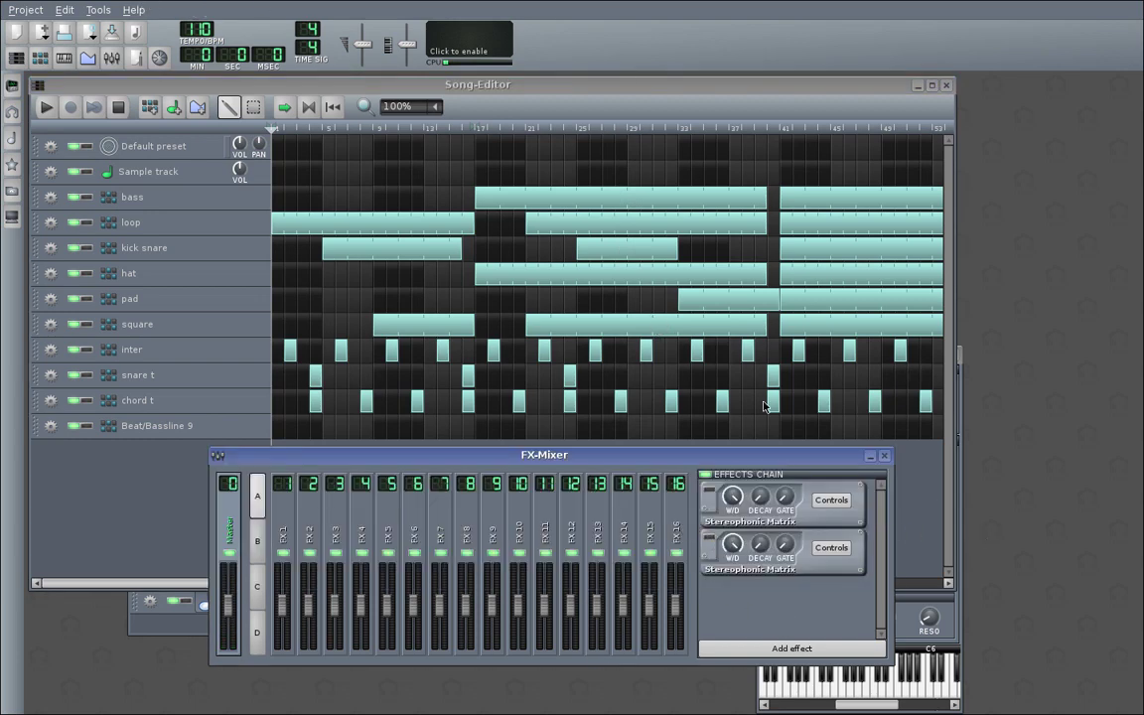
Play the song from about bar 40 with the FX-Mixer in front of the Song-Editor.
{"action": "left_click", "coordinate": [573, 130]}
{"action": "left_click", "coordinate": [783, 132]}
{"action": "key", "text": "space"}
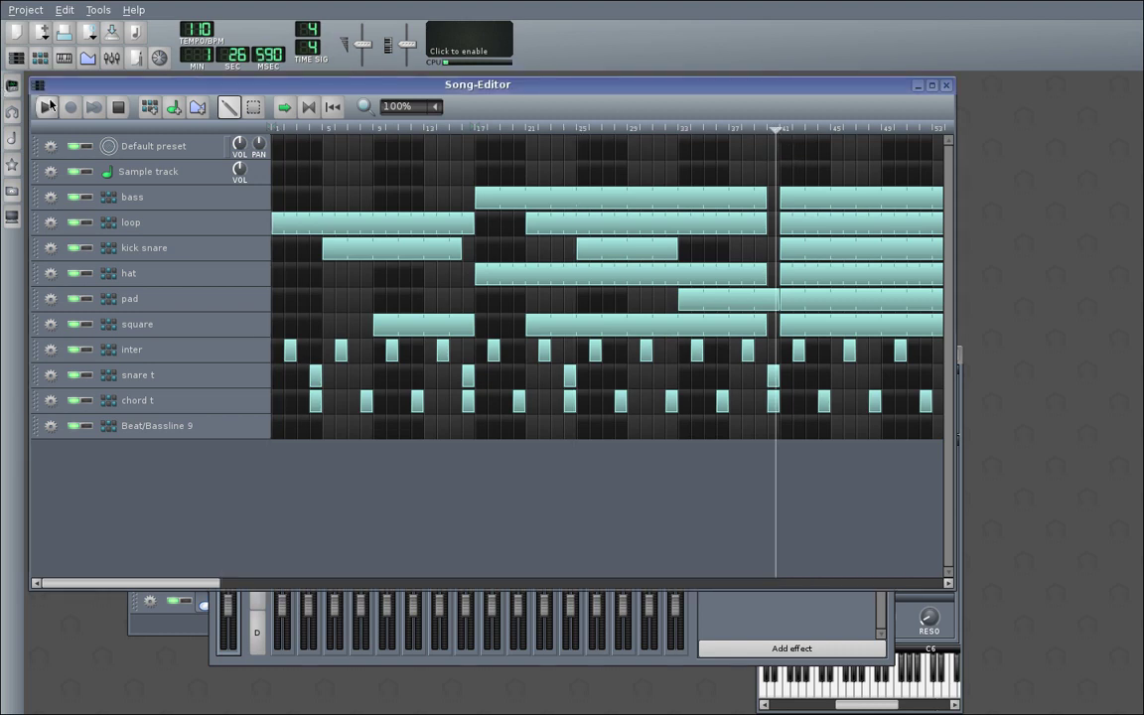
{"action": "left_click_drag", "start_coordinate": [214, 585], "coordinate": [378, 585]}
{"action": "left_click", "coordinate": [796, 612]}
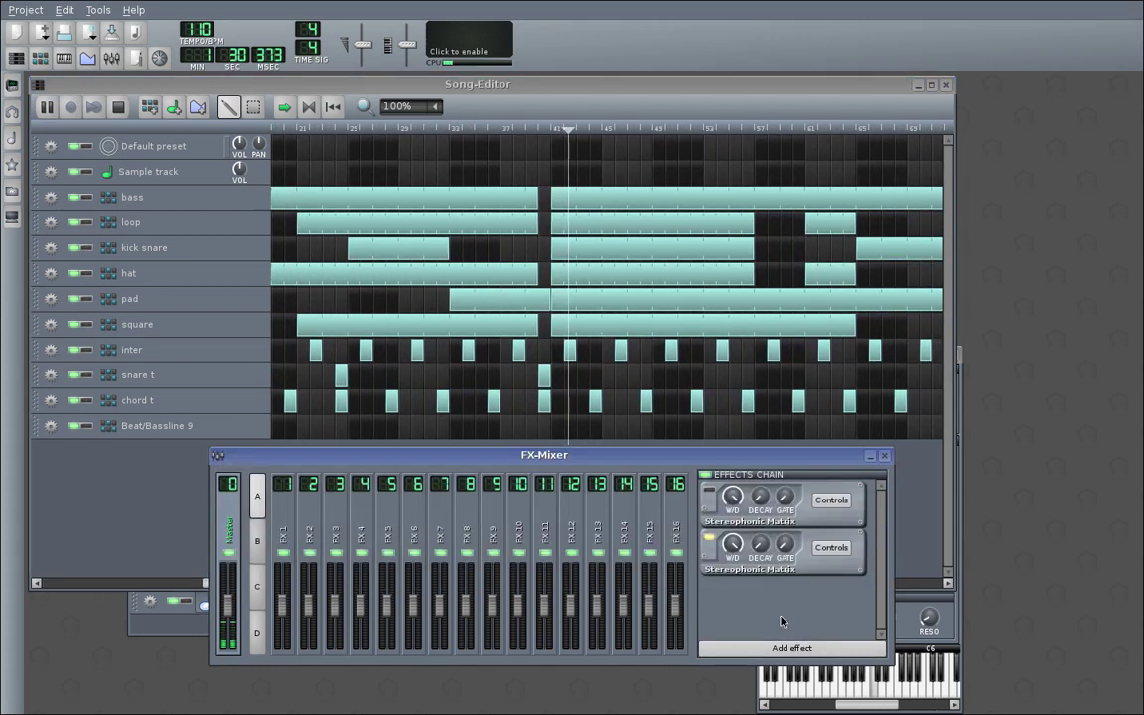
Add the LADSPA Glame Lowpass Filter to the master channel's effects chain.
{"action": "left_click", "coordinate": [735, 648]}
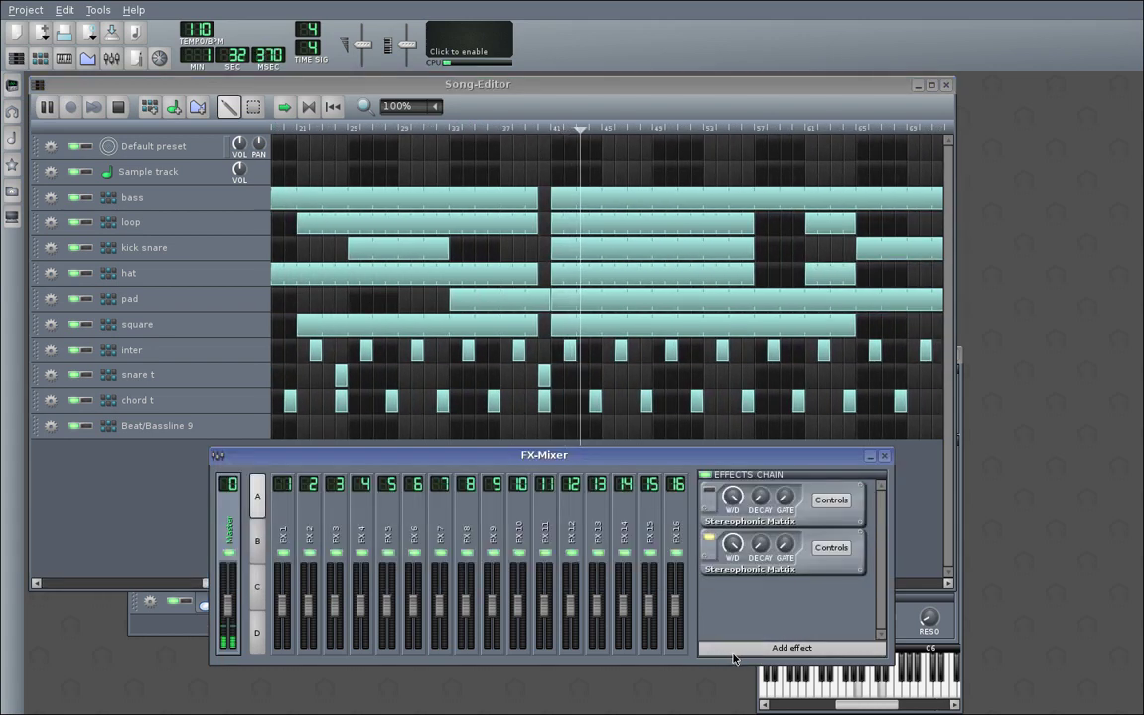
{"action": "type", "text": "lowpa"}
{"action": "key", "text": "Tab"}
{"action": "left_click", "coordinate": [449, 189]}
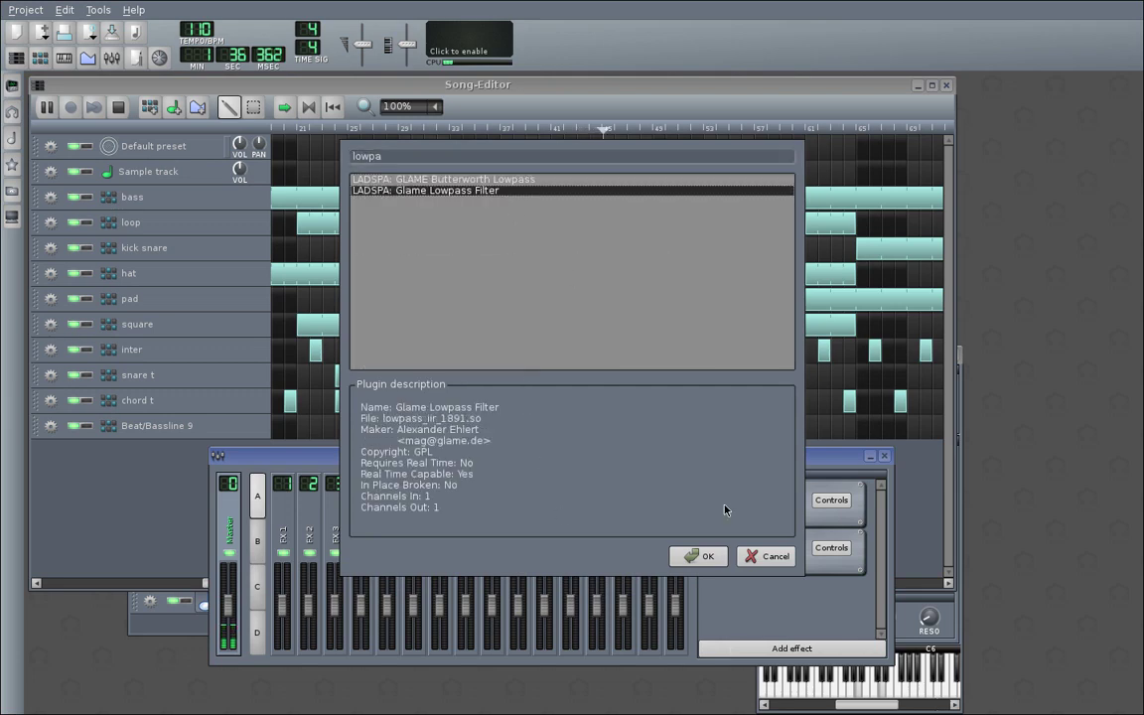
{"action": "left_click", "coordinate": [694, 555]}
Set the lowpass filter's cutoff frequency to 500 and move its window beside the song tracks.
{"action": "double_click", "coordinate": [1057, 131]}
{"action": "type", "text": "500"}
{"action": "key", "text": "Return"}
{"action": "left_click_drag", "start_coordinate": [1033, 82], "coordinate": [998, 261]}
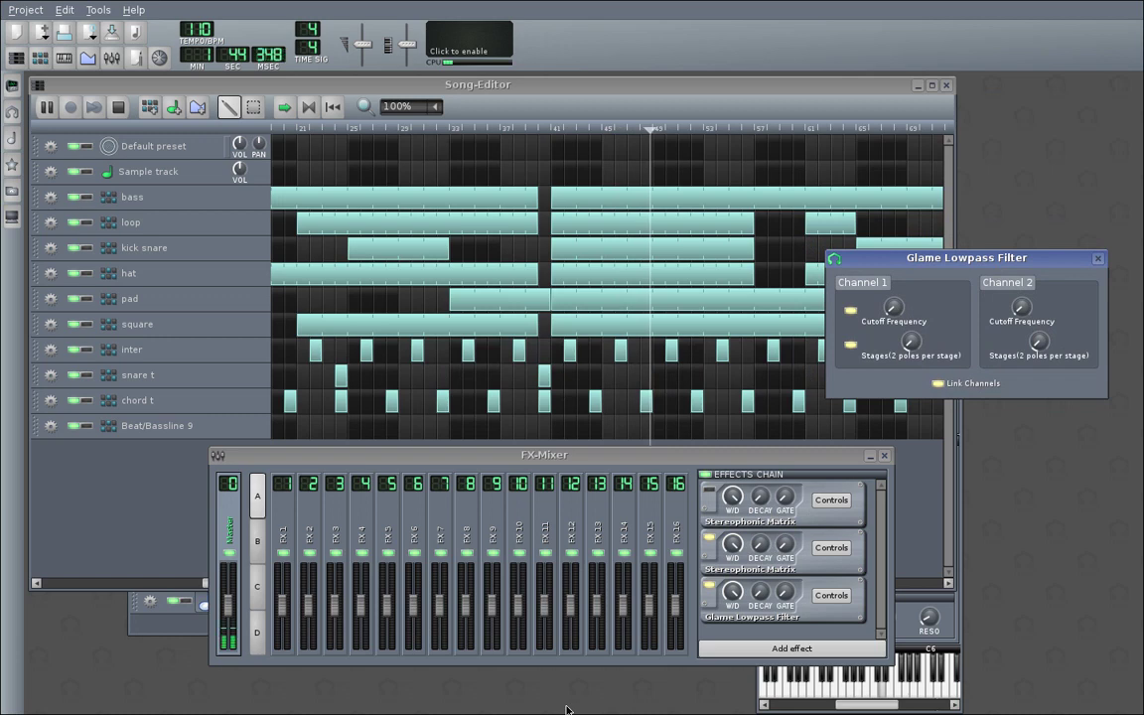
Switch off the Glame Lowpass Filter, stop song playback and bring the FX-Mixer back to the front.
{"action": "left_click", "coordinate": [709, 586]}
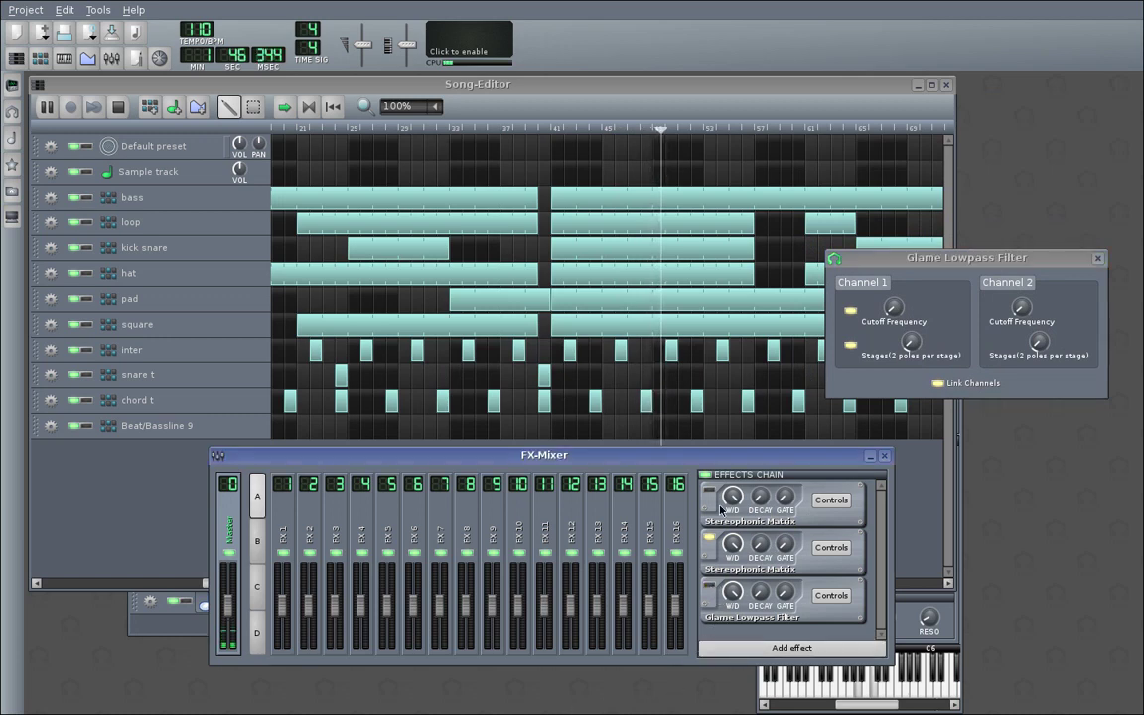
{"action": "left_click", "coordinate": [118, 108]}
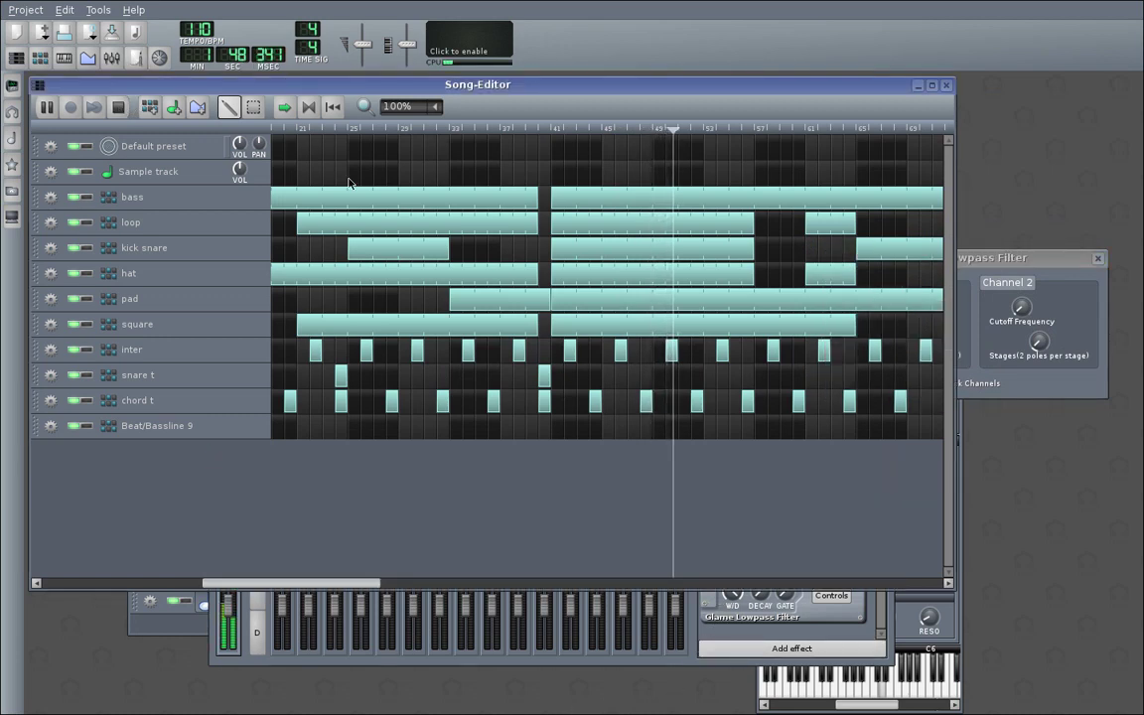
{"action": "left_click", "coordinate": [118, 107]}
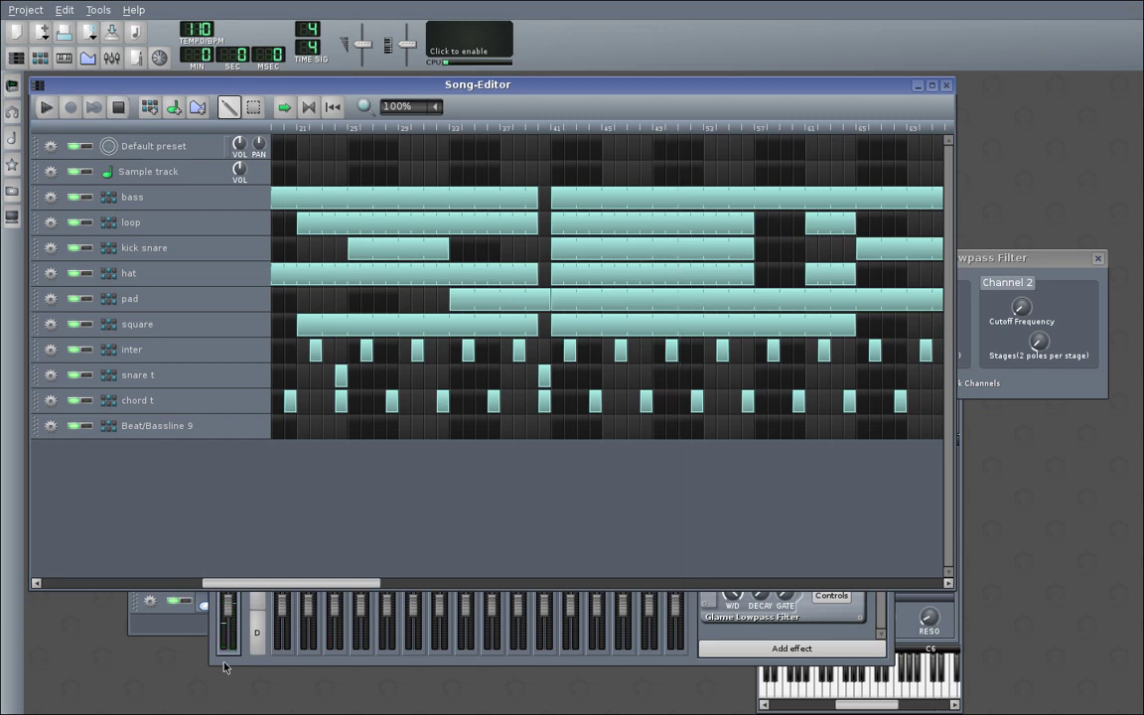
{"action": "left_click", "coordinate": [212, 600]}
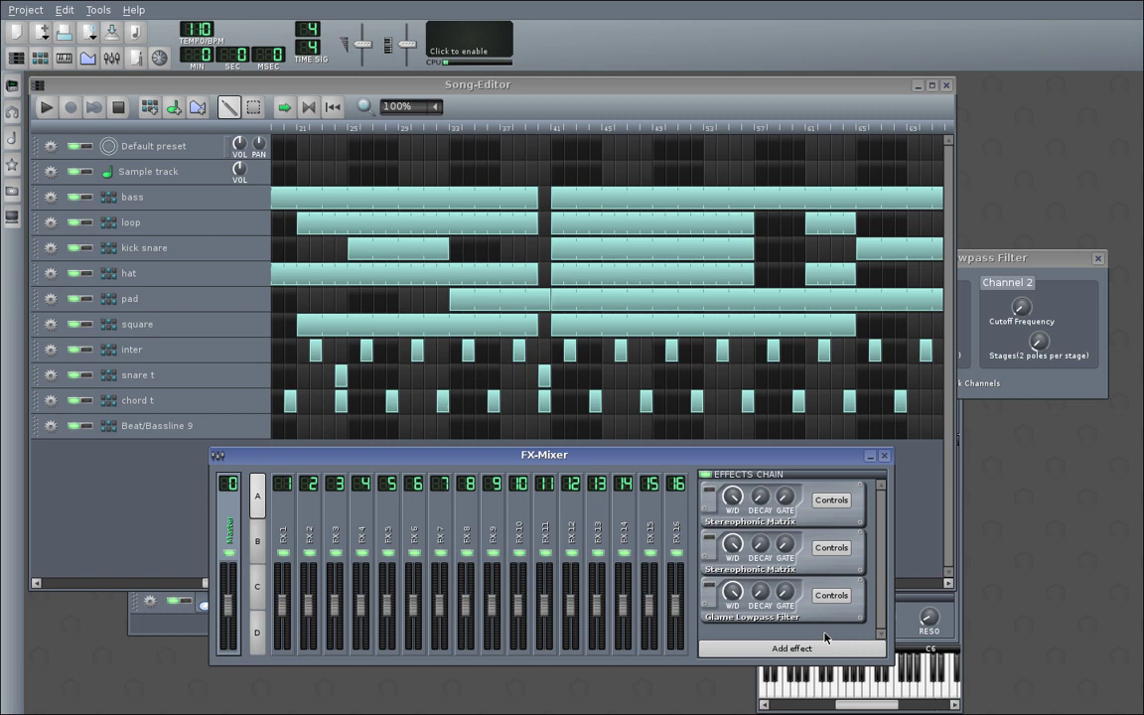
Open the bass clip in the Beat+Bassline Editor and play the pattern briefly.
{"action": "right_click", "coordinate": [596, 204]}
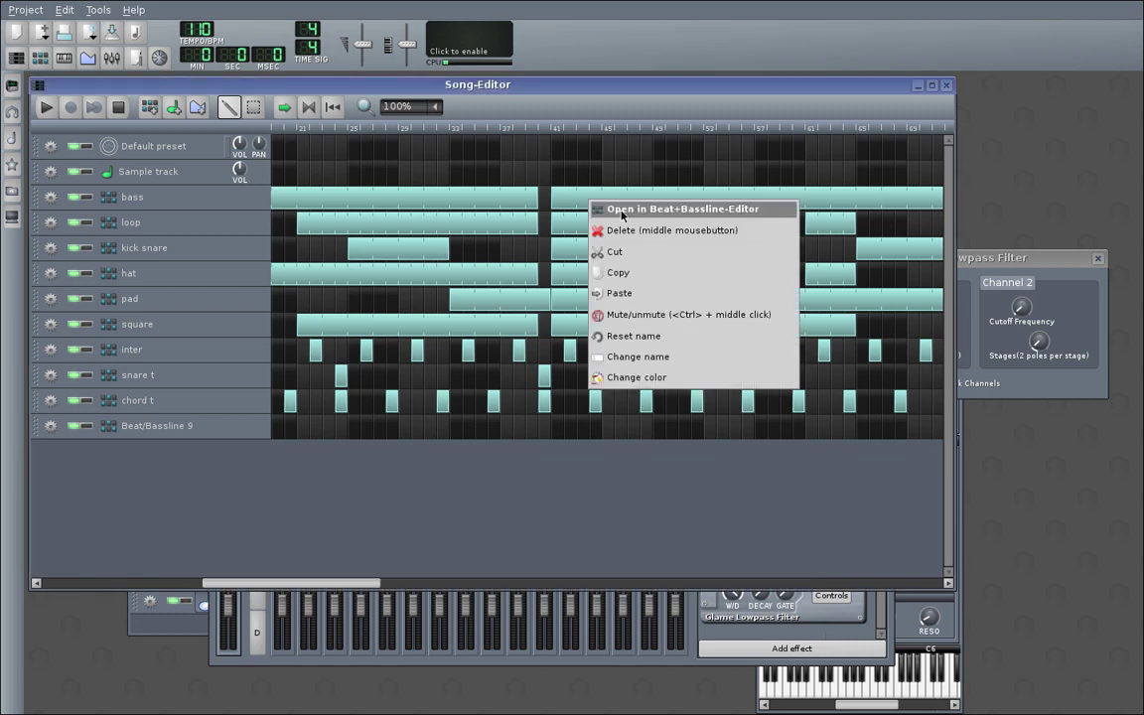
{"action": "left_click", "coordinate": [621, 211]}
{"action": "mouse_move", "coordinate": [261, 204]}
{"action": "left_mouse_down"}
{"action": "mouse_move", "coordinate": [216, 251]}
{"action": "mouse_move", "coordinate": [218, 214]}
{"action": "mouse_move", "coordinate": [253, 210]}
{"action": "left_mouse_up"}
{"action": "left_click", "coordinate": [112, 57]}
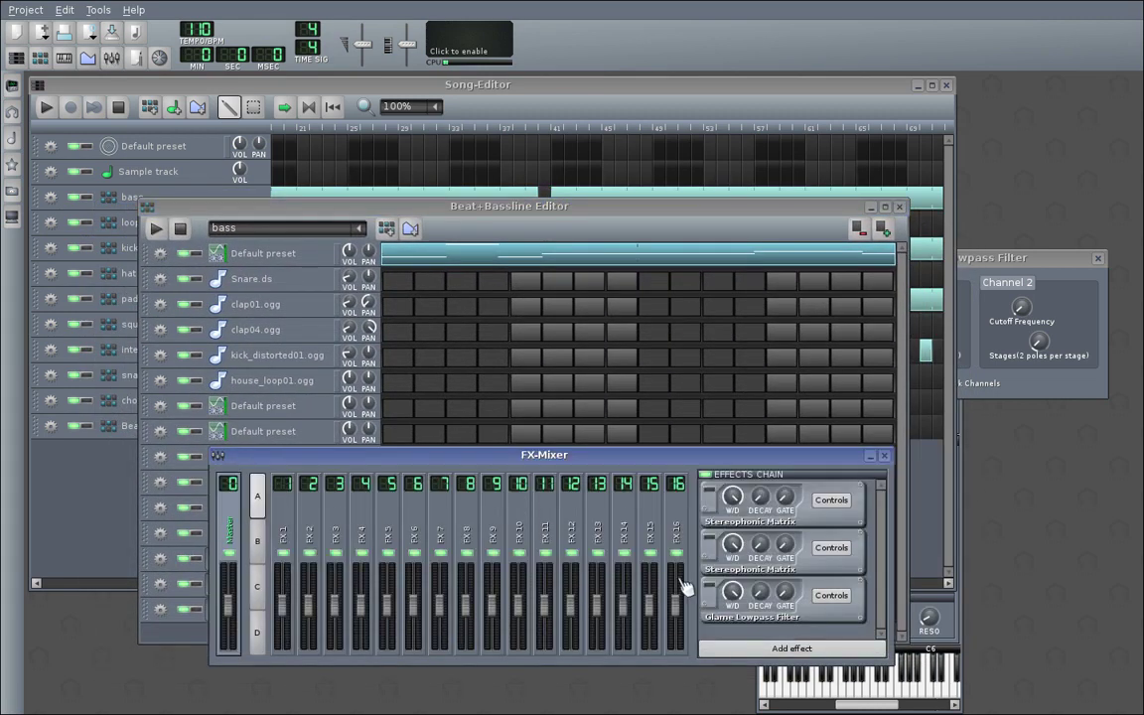
{"action": "left_click", "coordinate": [156, 228]}
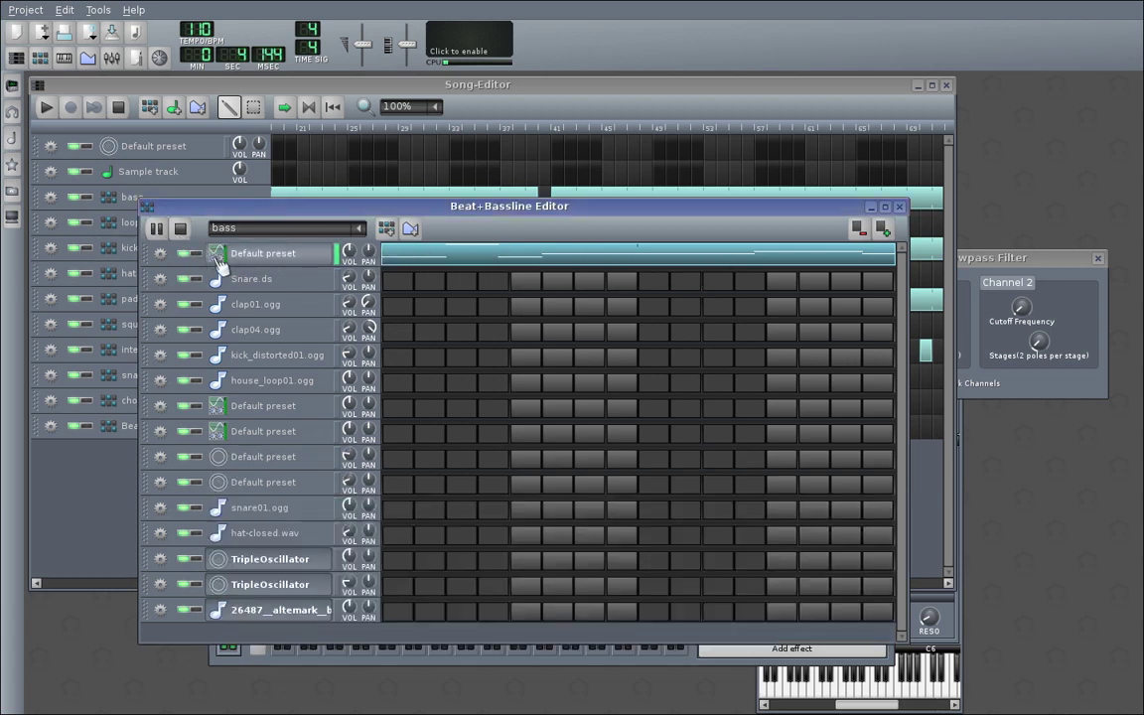
{"action": "left_click", "coordinate": [180, 229]}
Open the instrument window of the first Default preset track and show the FX-Mixer alongside it.
{"action": "left_click", "coordinate": [289, 256]}
{"action": "left_click_drag", "start_coordinate": [958, 316], "coordinate": [735, 329]}
{"action": "left_click", "coordinate": [110, 57]}
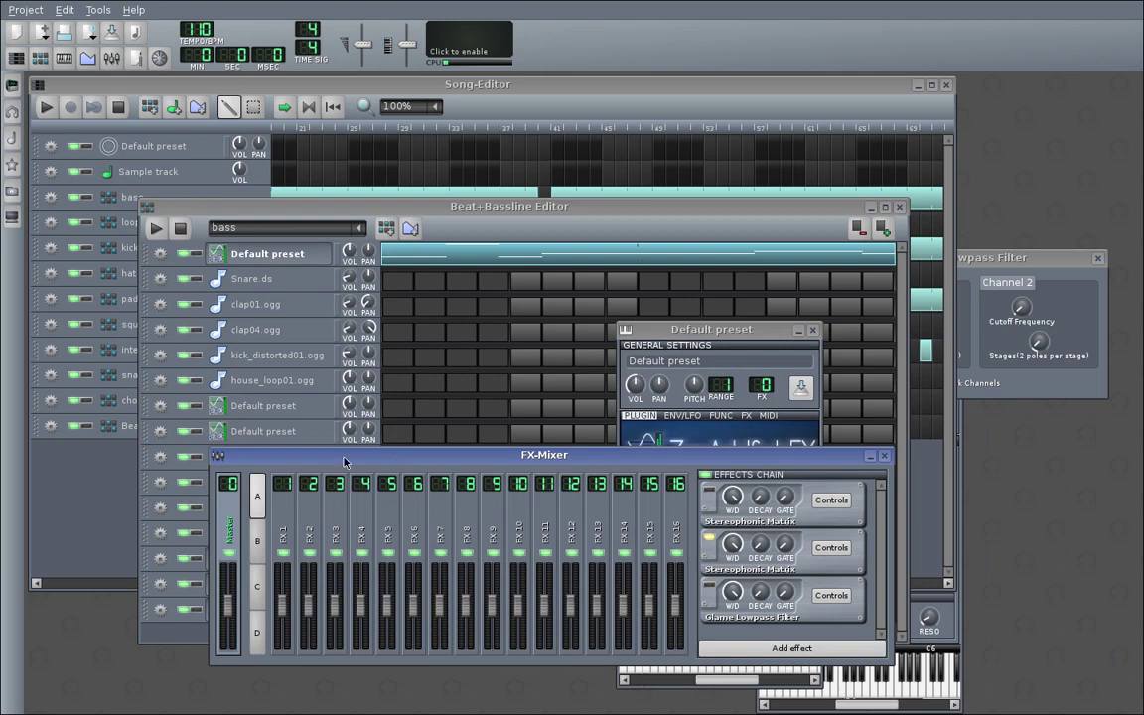
Play the bass pattern while displaying the FX-Mixer's bank B and selecting channel FX 17.
{"action": "left_click", "coordinate": [180, 230]}
{"action": "key", "text": "space"}
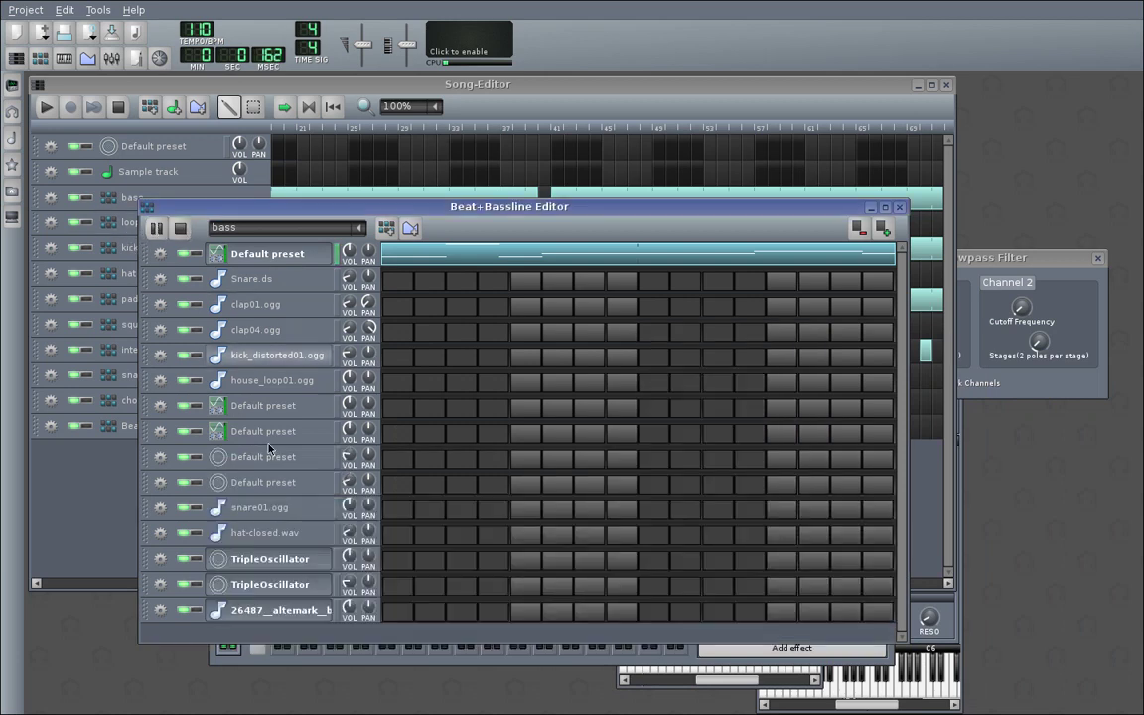
{"action": "left_click", "coordinate": [276, 663]}
{"action": "left_click", "coordinate": [257, 544]}
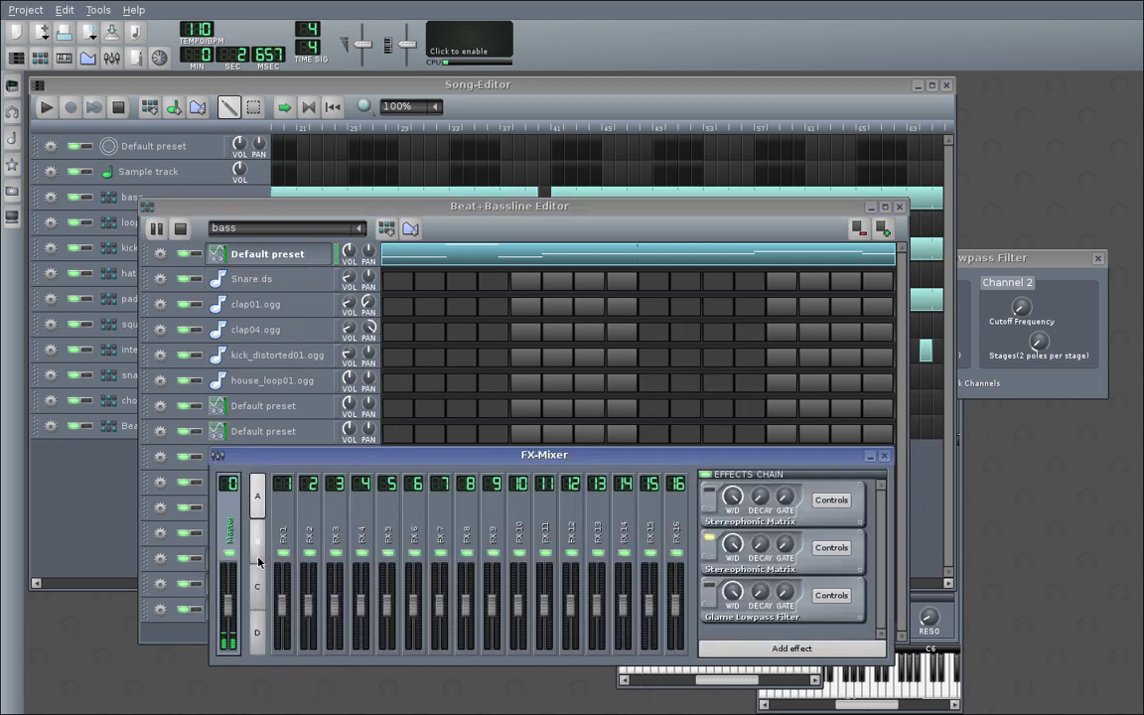
{"action": "left_click", "coordinate": [284, 541]}
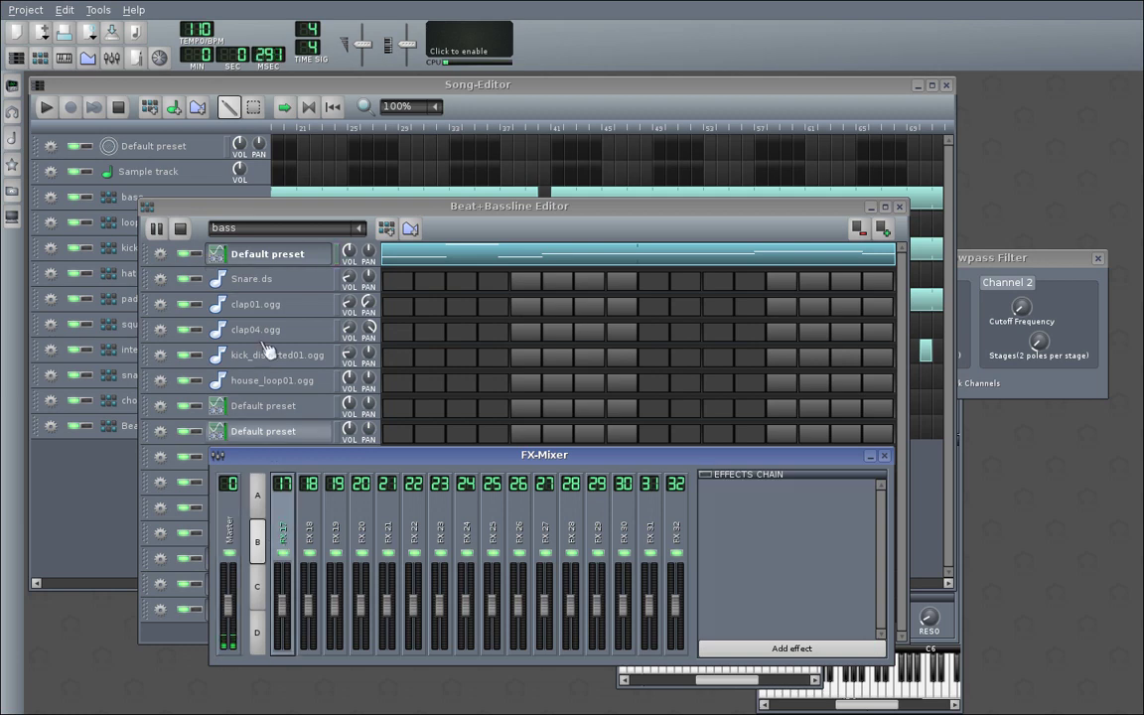
Route the first Default preset instrument to FX channel 17 and bring the FX-Mixer back to the front.
{"action": "left_click", "coordinate": [268, 254]}
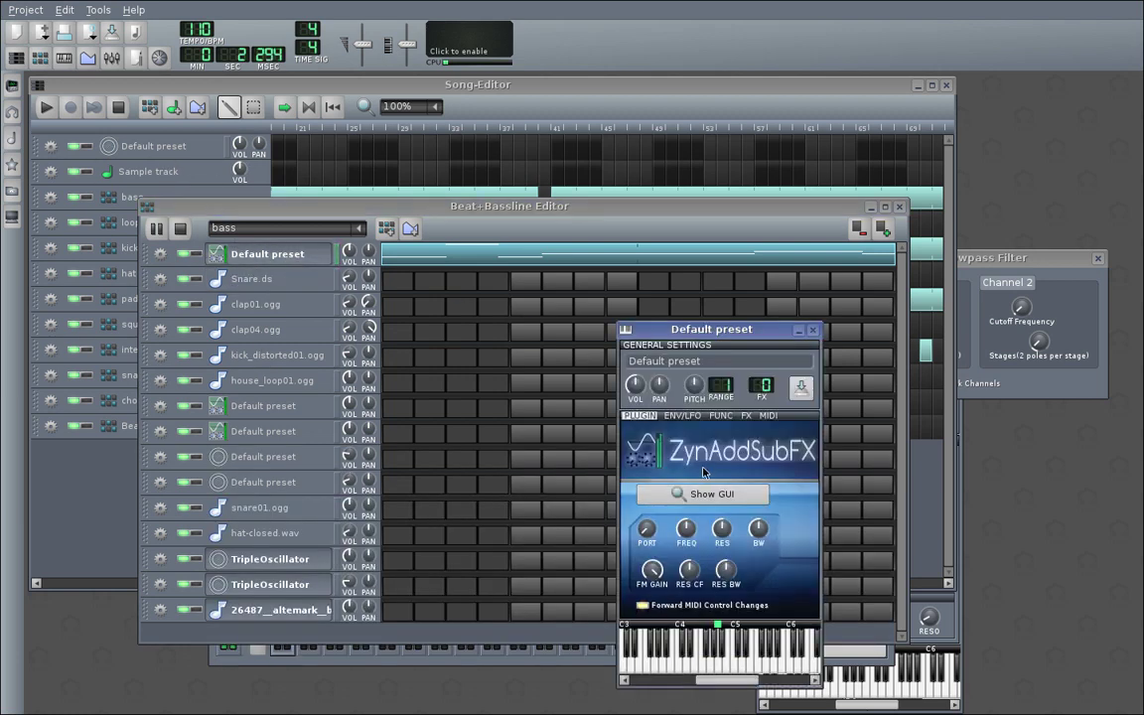
{"action": "scroll", "coordinate": [777, 388], "scroll_direction": "up", "scroll_amount": 7}
{"action": "scroll", "coordinate": [781, 394], "scroll_direction": "up", "scroll_amount": 2}
{"action": "left_click", "coordinate": [320, 660]}
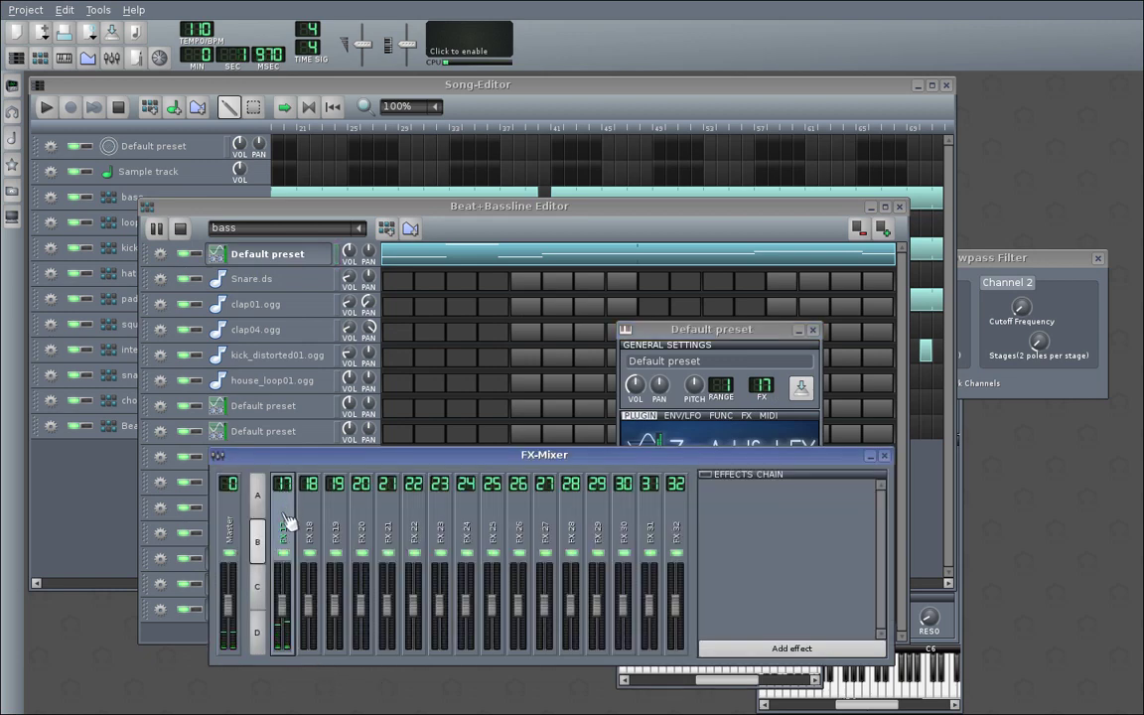
Dismiss the effect selection for FX 17, stop the bass pattern and return to the FX-Mixer.
{"action": "left_click", "coordinate": [814, 648]}
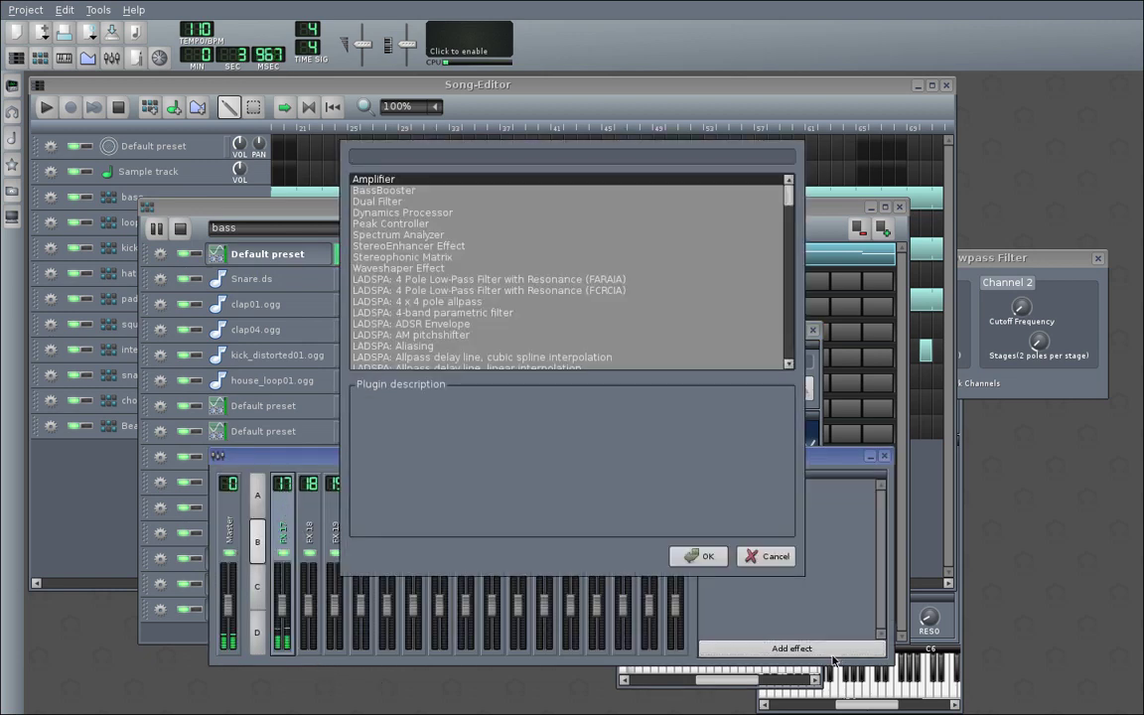
{"action": "left_click", "coordinate": [776, 557]}
{"action": "left_click", "coordinate": [180, 228]}
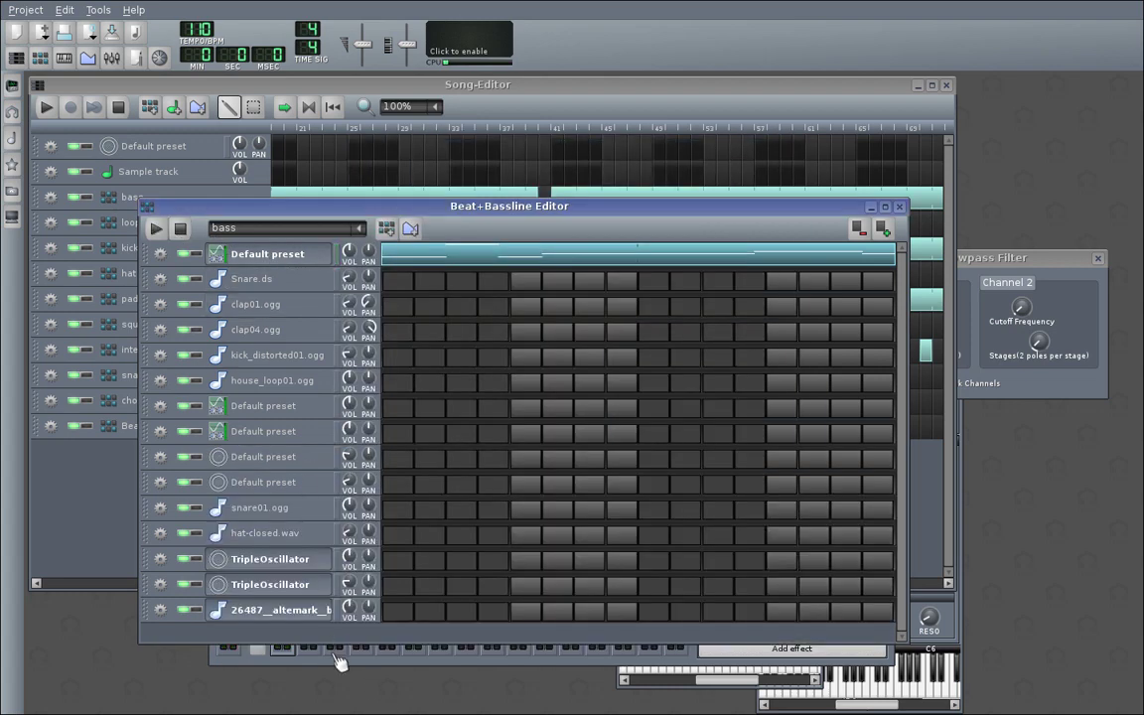
{"action": "left_click", "coordinate": [334, 658]}
Switch to the Impress presentation and examine the first matrix in the M/S processing diagram on slide 5.
{"action": "key", "text": "alt+Tab"}
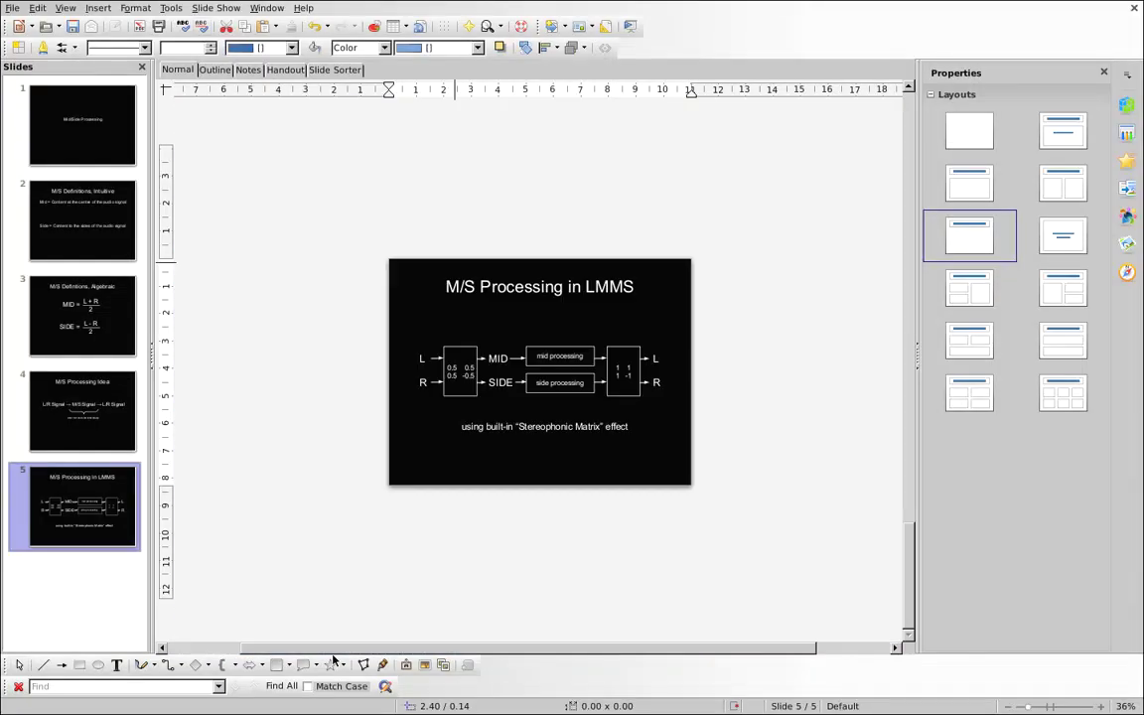
{"action": "scroll", "coordinate": [395, 358], "scroll_direction": "up", "scroll_amount": 3}
{"action": "scroll", "coordinate": [263, 375], "scroll_direction": "up", "scroll_amount": 3}
{"action": "left_click_drag", "start_coordinate": [504, 648], "coordinate": [456, 651]}
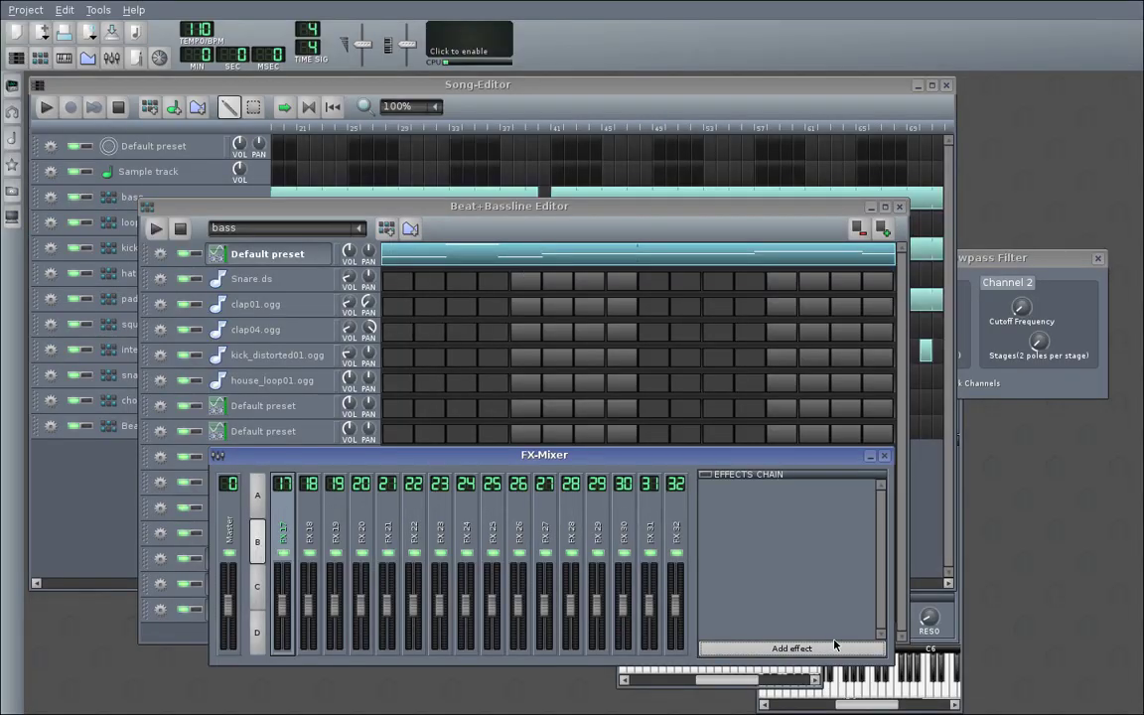
In LMMS, add a Stereophonic Matrix effect to channel FX 17.
{"action": "left_click", "coordinate": [791, 649]}
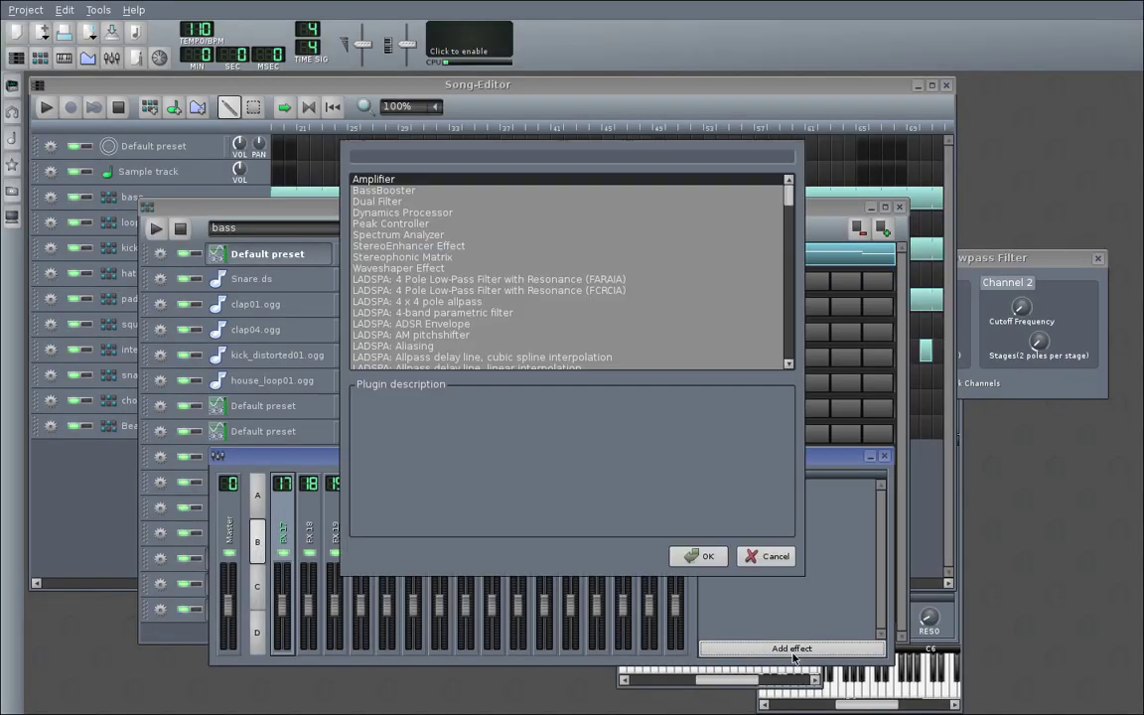
{"action": "type", "text": "stereoph"}
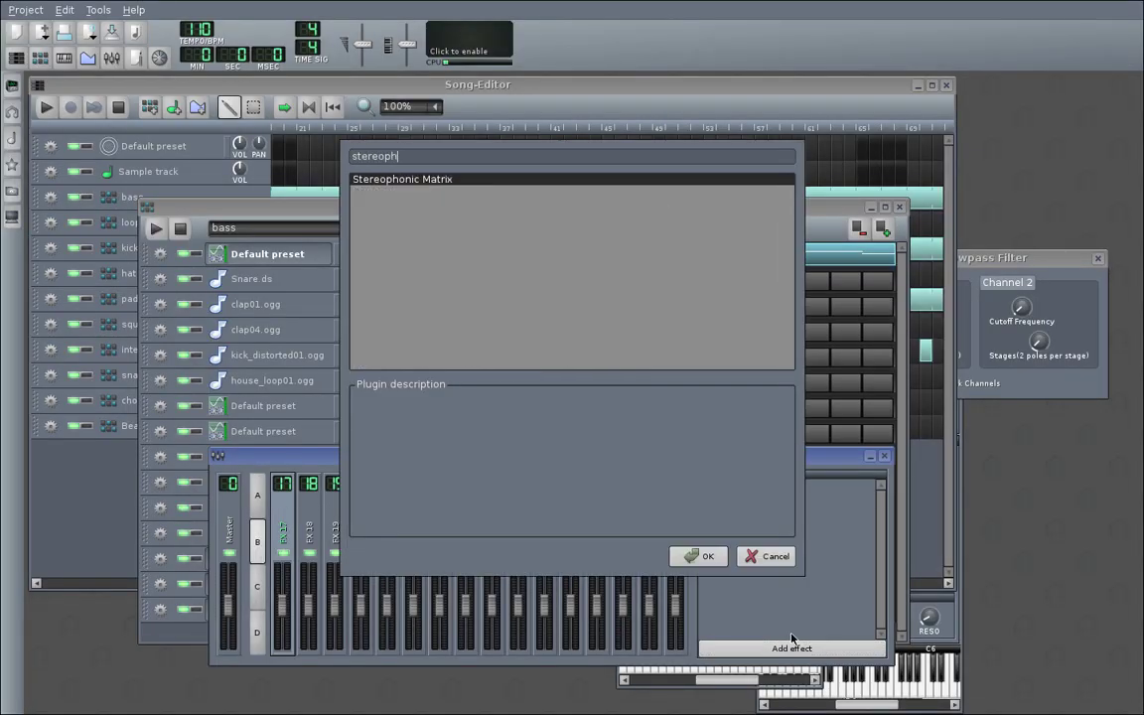
{"action": "key", "text": "Return"}
Set the matrix's left-to-left, left-to-right and right-to-left volumes to 0.5 and its right-to-right volume to -0.5.
{"action": "double_click", "coordinate": [1002, 147]}
{"action": "type", "text": ".5"}
{"action": "key", "text": "Return"}
{"action": "double_click", "coordinate": [1021, 156]}
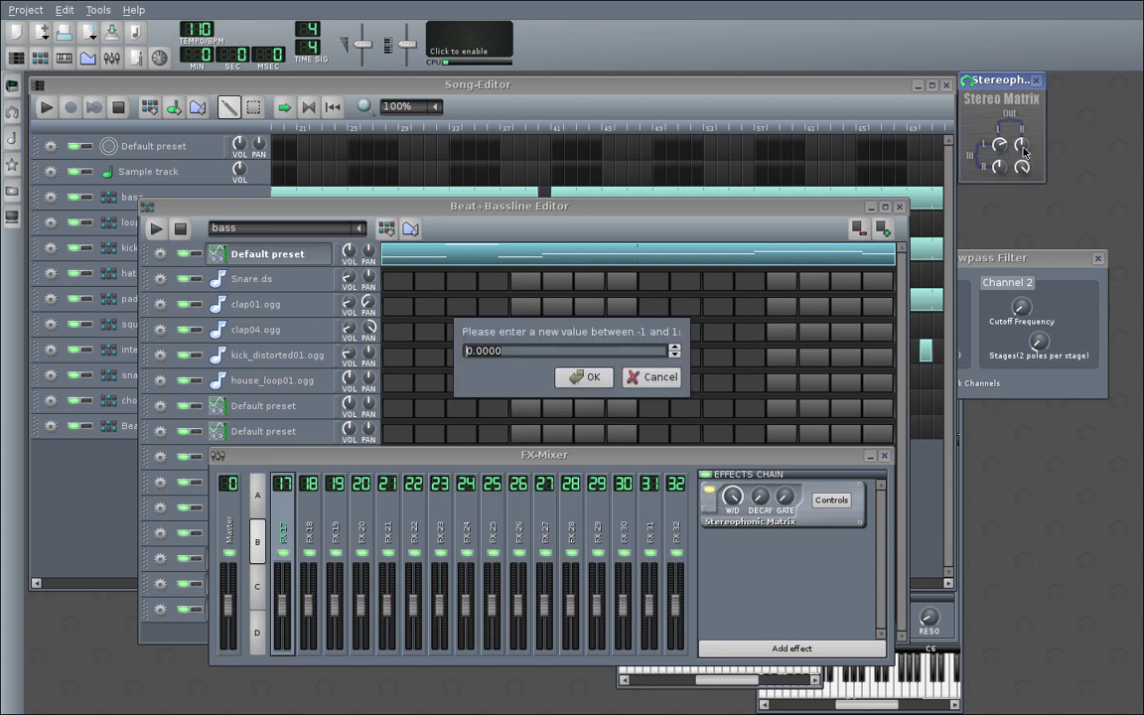
{"action": "key", "text": "Escape"}
{"action": "double_click", "coordinate": [1001, 169]}
{"action": "key", "text": "Escape"}
{"action": "left_click", "coordinate": [1024, 170]}
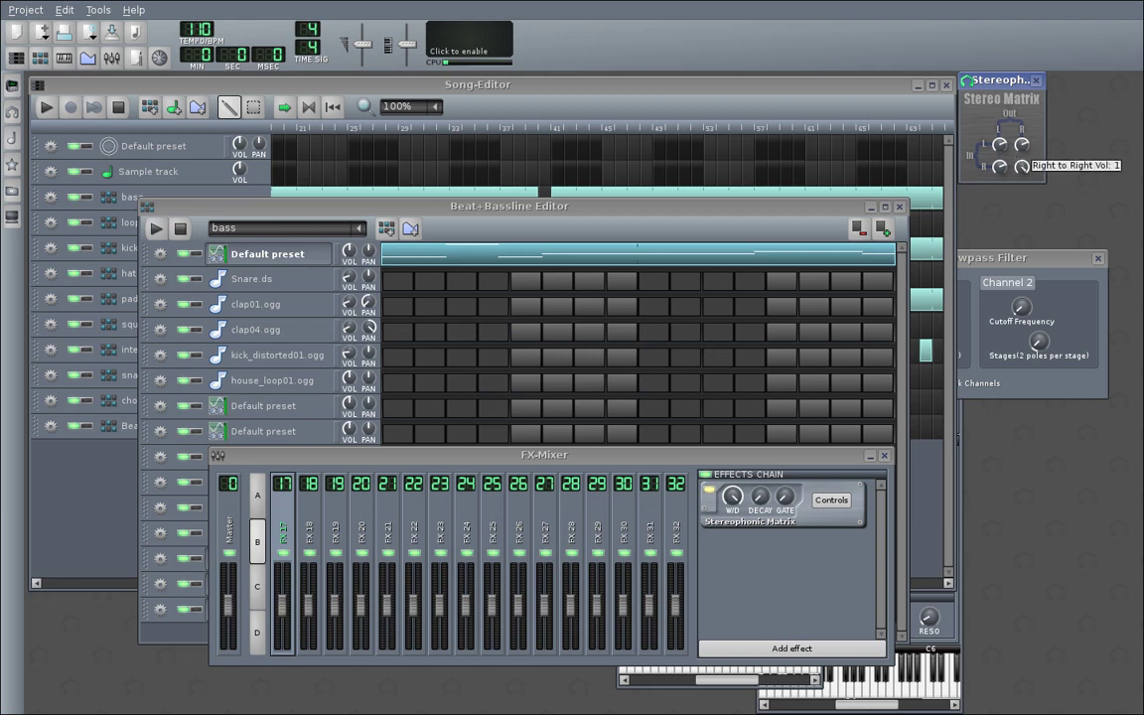
{"action": "double_click", "coordinate": [1022, 170]}
{"action": "type", "text": "-1"}
{"action": "key", "text": "Return"}
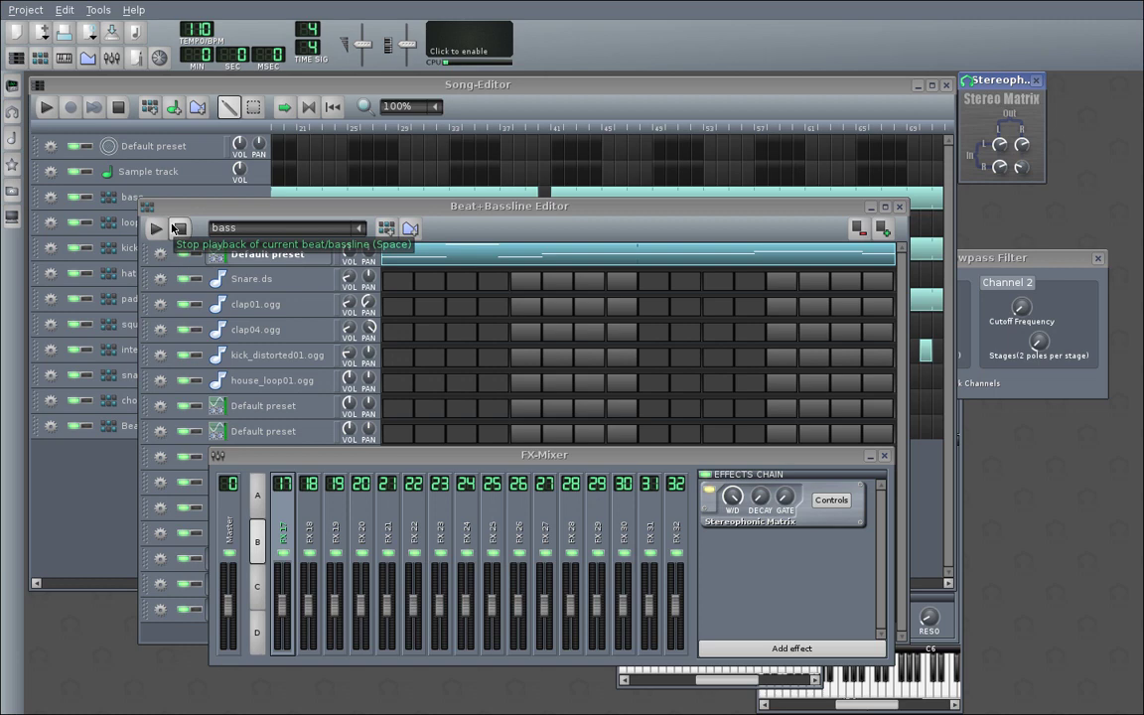
Play the bass pattern, compare the Master and FX 17 effects chains in the FX-Mixer, and stop playback.
{"action": "left_click", "coordinate": [174, 231]}
{"action": "left_click", "coordinate": [156, 228]}
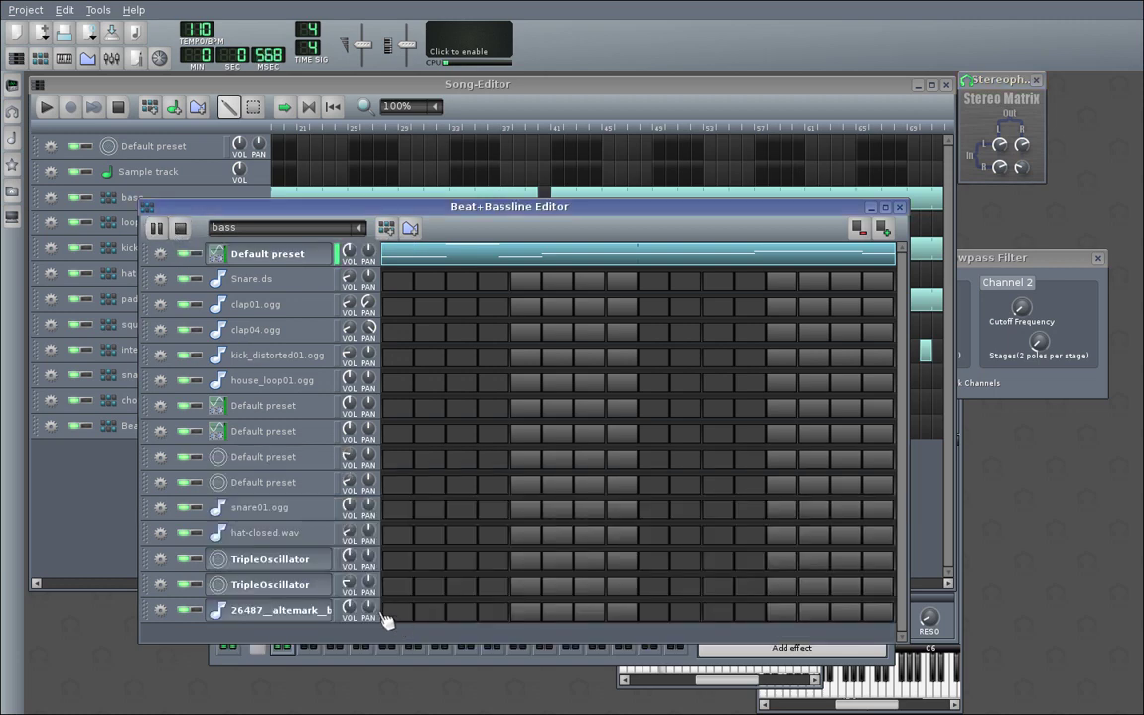
{"action": "left_click", "coordinate": [307, 653]}
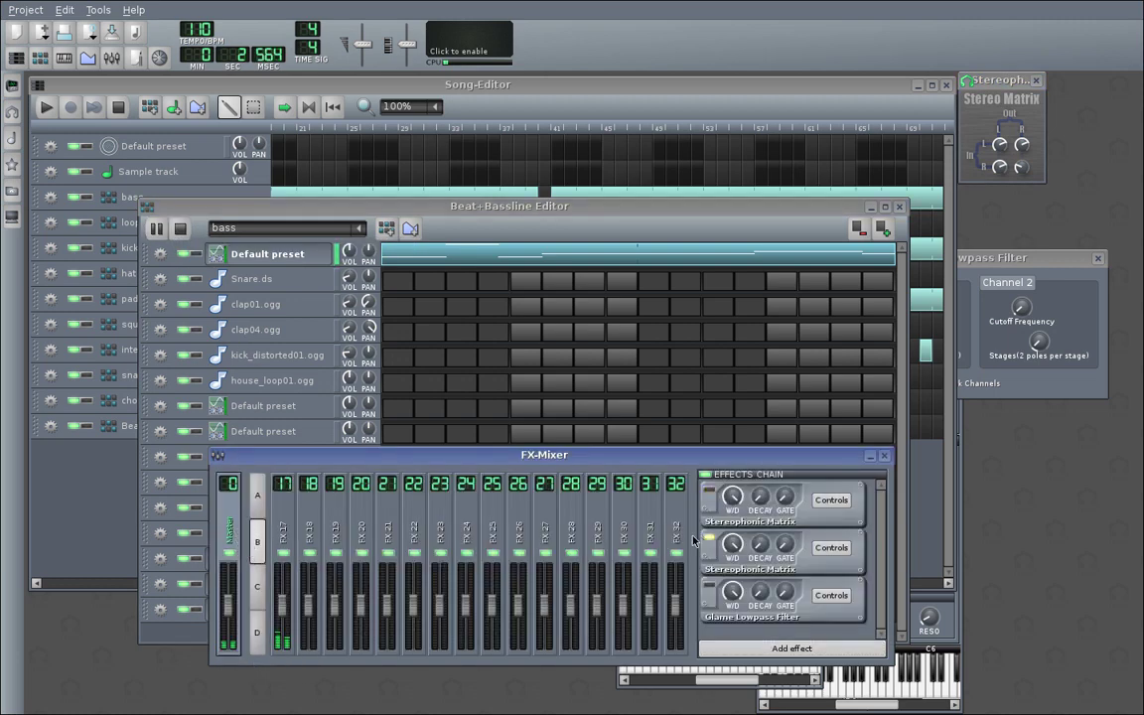
{"action": "left_click", "coordinate": [285, 541]}
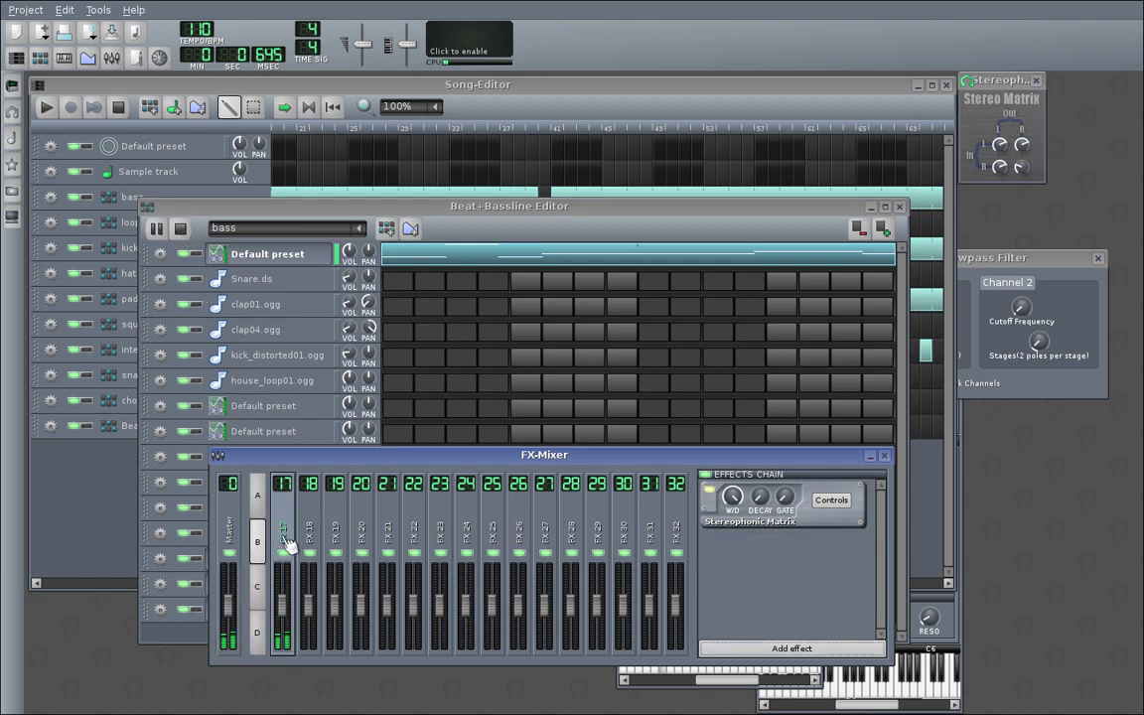
{"action": "left_click", "coordinate": [179, 230]}
{"action": "left_click", "coordinate": [467, 650]}
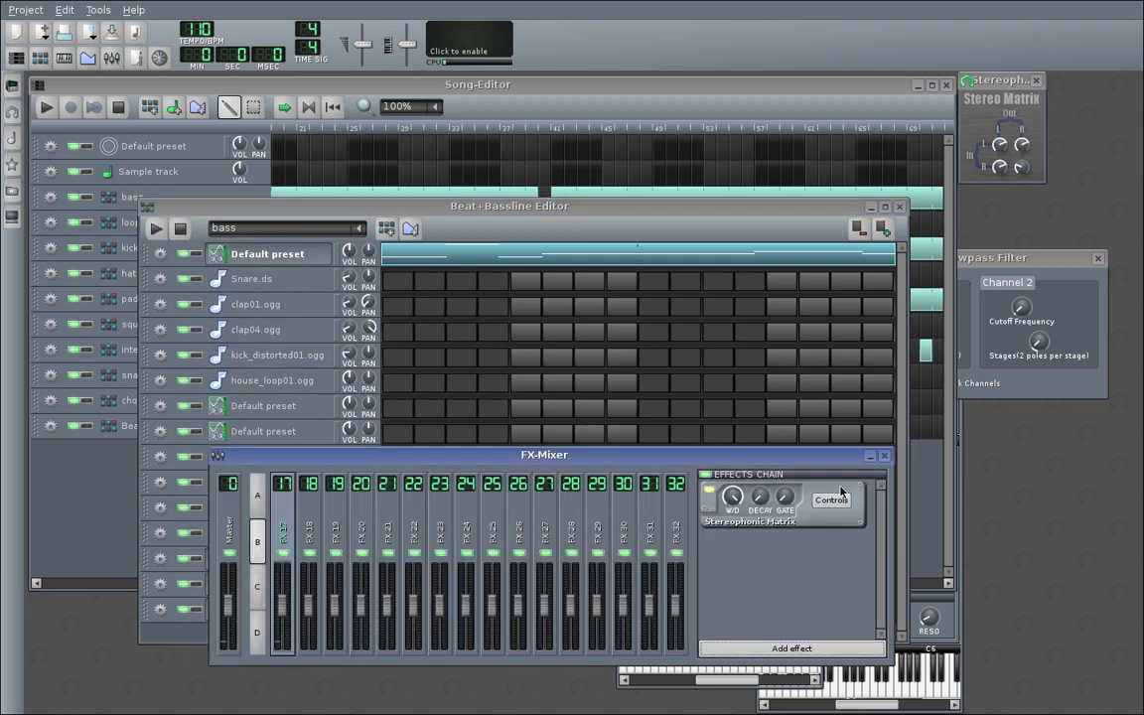
Move the Beat+Bassline Editor and FX-Mixer windows apart and shorten the editor so that they do not overlap.
{"action": "left_click_drag", "start_coordinate": [779, 210], "coordinate": [690, 110]}
{"action": "left_click", "coordinate": [852, 531]}
{"action": "left_click_drag", "start_coordinate": [816, 459], "coordinate": [830, 484]}
{"action": "left_click", "coordinate": [812, 443]}
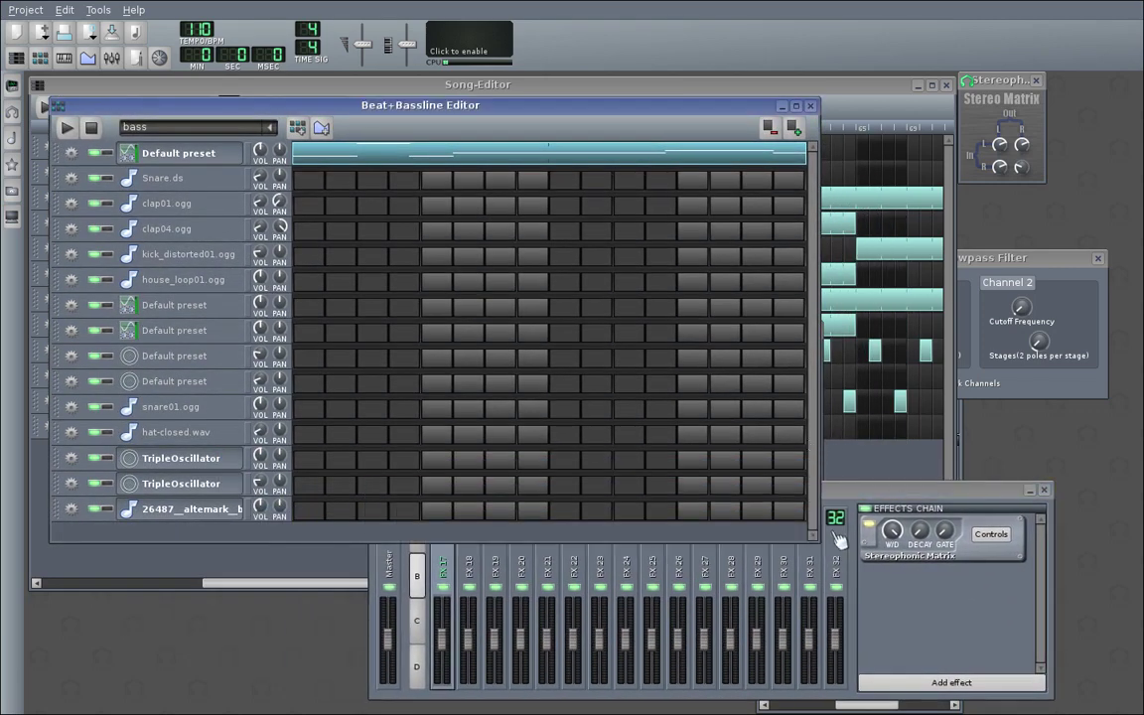
{"action": "left_click_drag", "start_coordinate": [815, 539], "coordinate": [808, 477]}
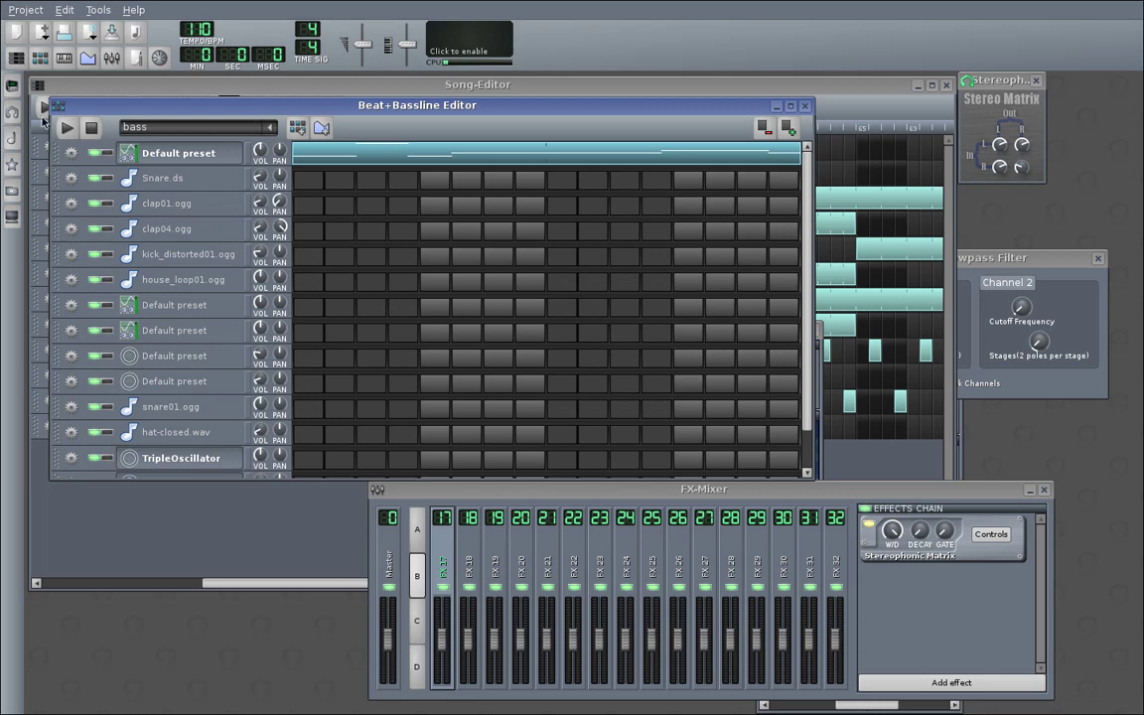
Play the bass pattern while switching FX 17's Stereophonic Matrix off and on, and stop playback.
{"action": "left_click", "coordinate": [67, 128]}
{"action": "left_click", "coordinate": [869, 525]}
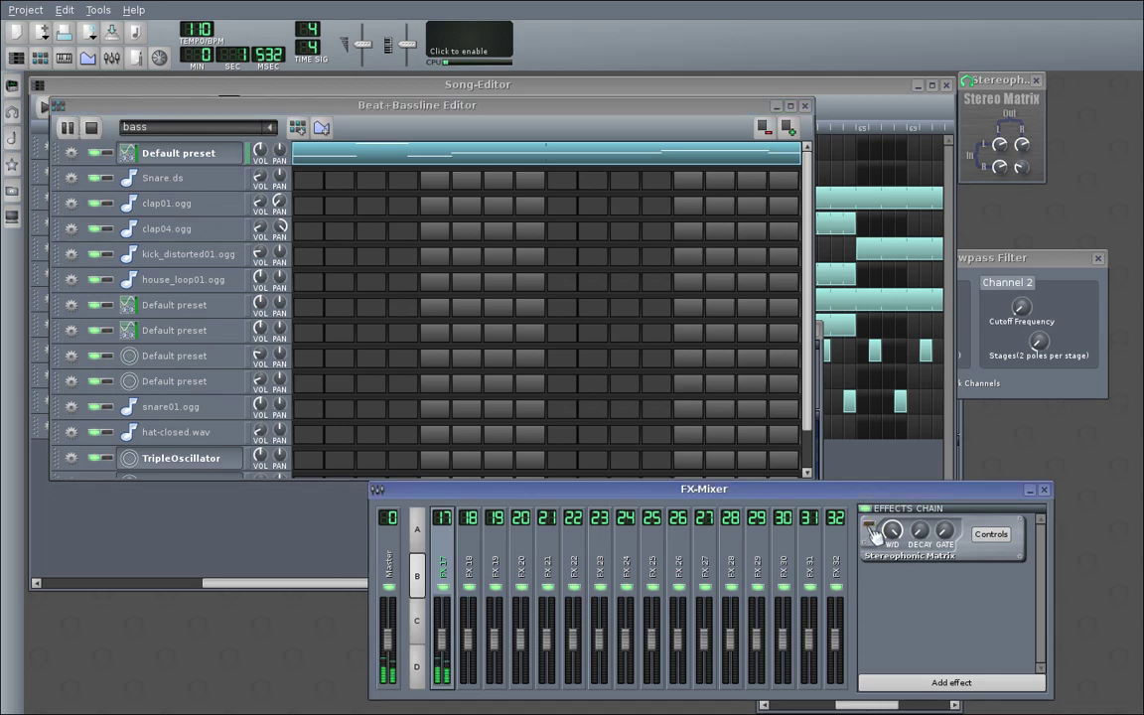
{"action": "left_click", "coordinate": [94, 130]}
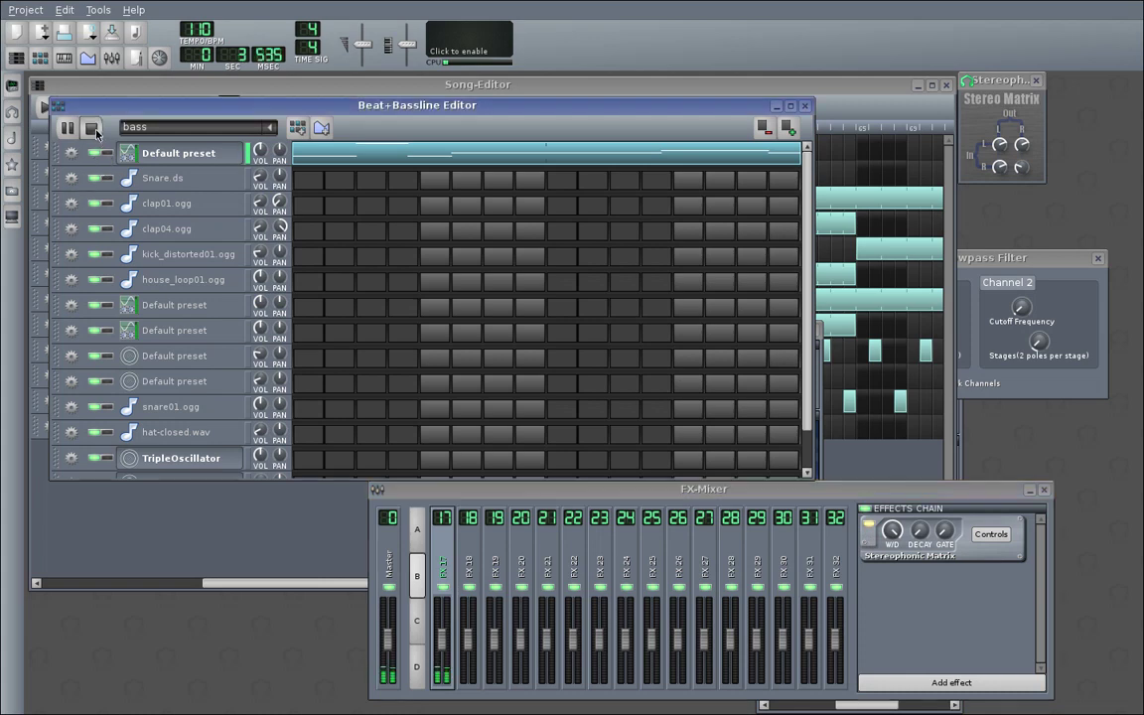
Add a second Stereophonic Matrix to FX 17, following the slide's values: 1 for three volumes and -1 for right-to-right.
{"action": "left_click", "coordinate": [978, 681]}
{"action": "type", "text": "stereoph"}
{"action": "key", "text": "Return"}
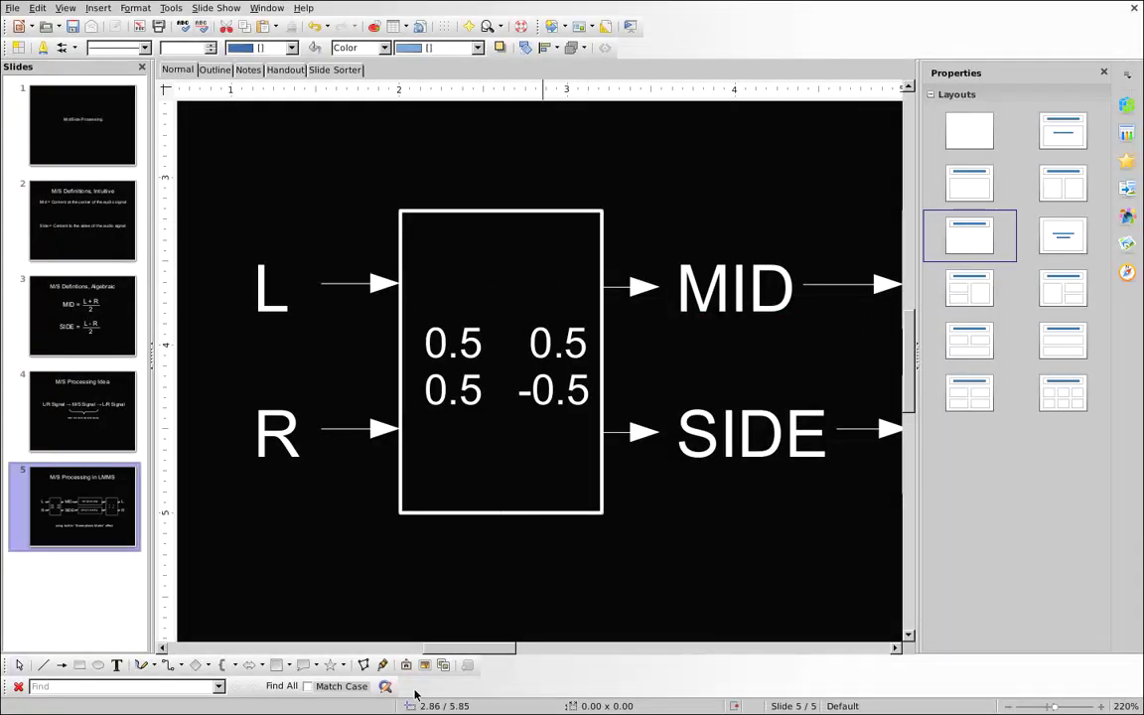
{"action": "left_click_drag", "start_coordinate": [443, 647], "coordinate": [570, 648]}
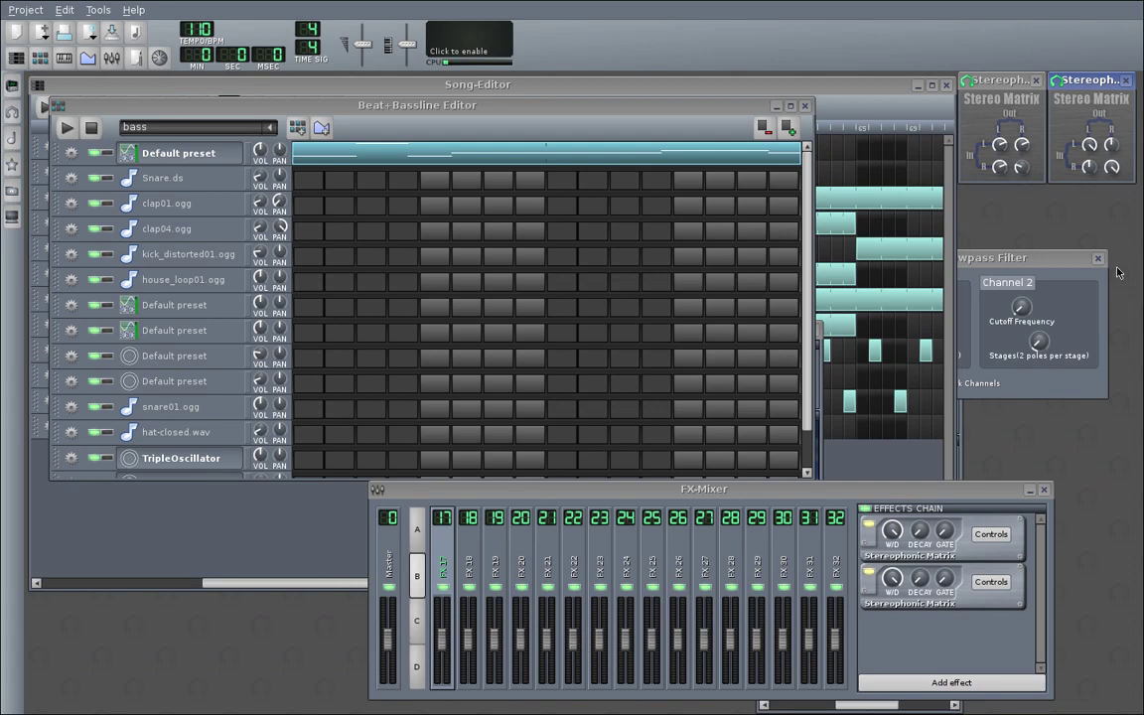
{"action": "left_click_drag", "start_coordinate": [1113, 143], "coordinate": [1112, 115]}
Place the two Stereo Matrix windows side by side to compare their knobs, and close both.
{"action": "left_click_drag", "start_coordinate": [1000, 81], "coordinate": [629, 219]}
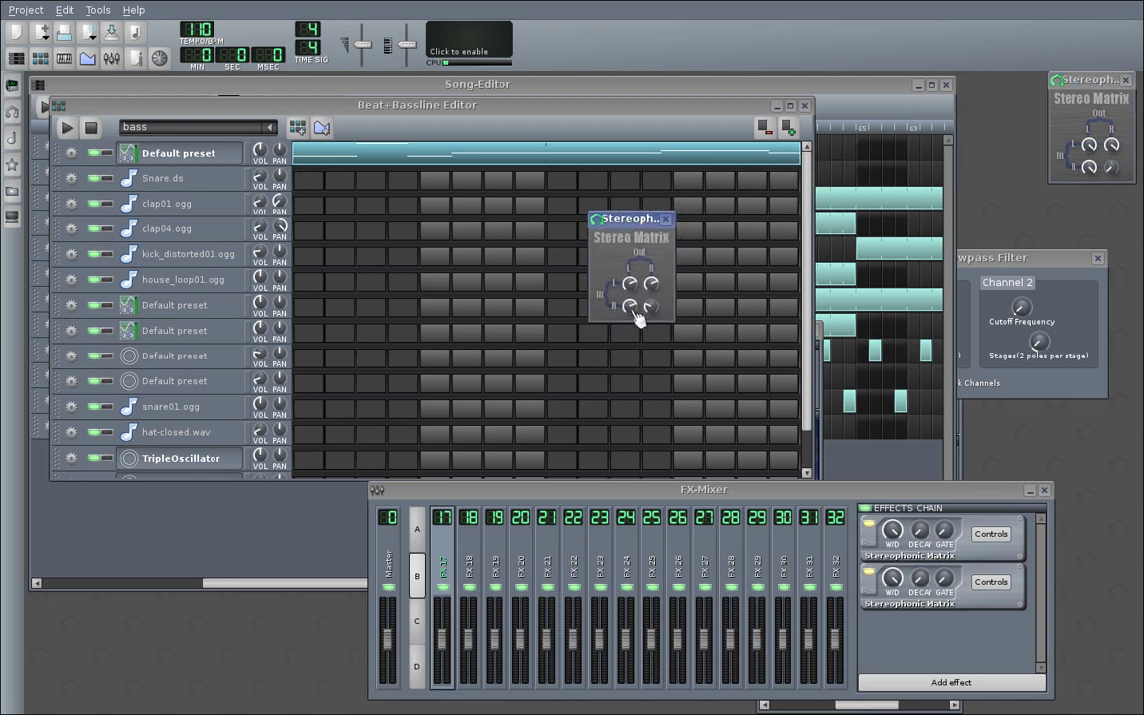
{"action": "left_click_drag", "start_coordinate": [1077, 87], "coordinate": [719, 220]}
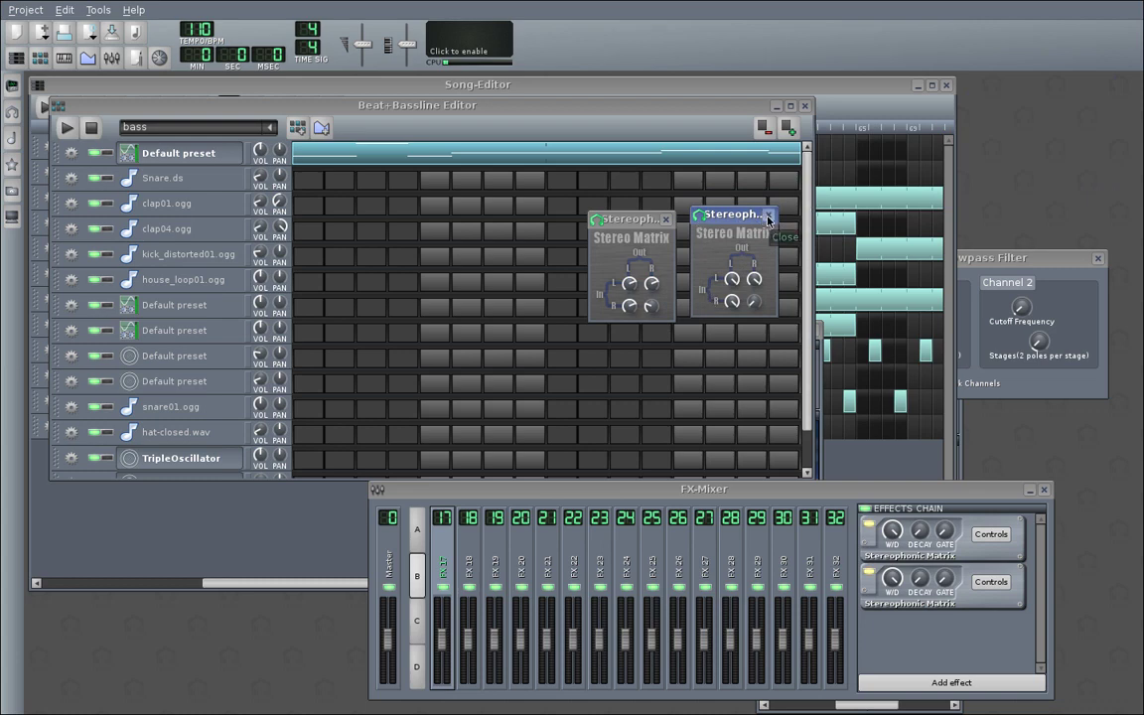
{"action": "left_click", "coordinate": [768, 217]}
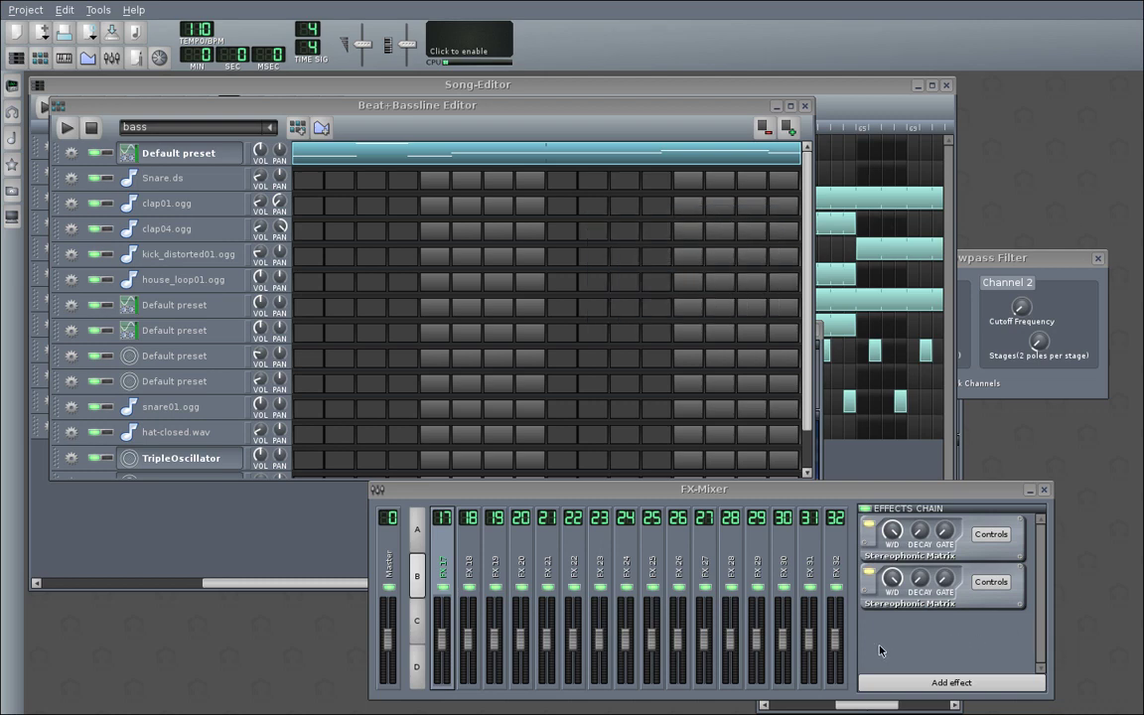
Play the bass pattern through both Stereophonic Matrix effects while toggling the first one, and stop playback.
{"action": "left_click", "coordinate": [76, 127]}
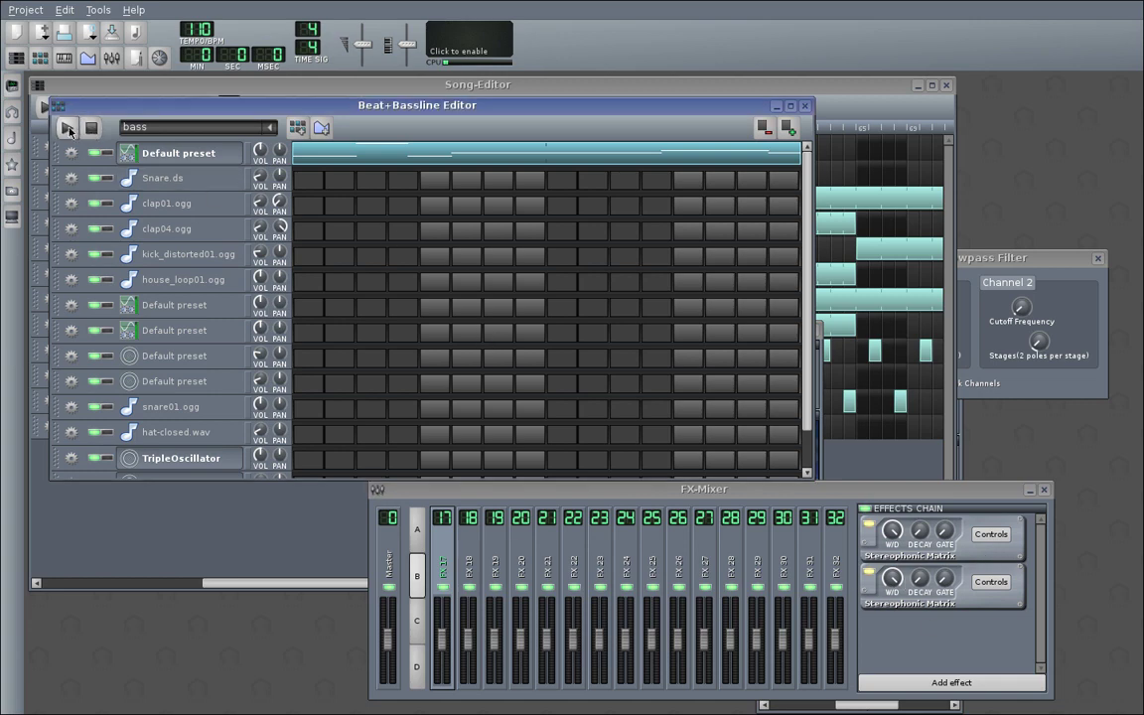
{"action": "left_click", "coordinate": [869, 520]}
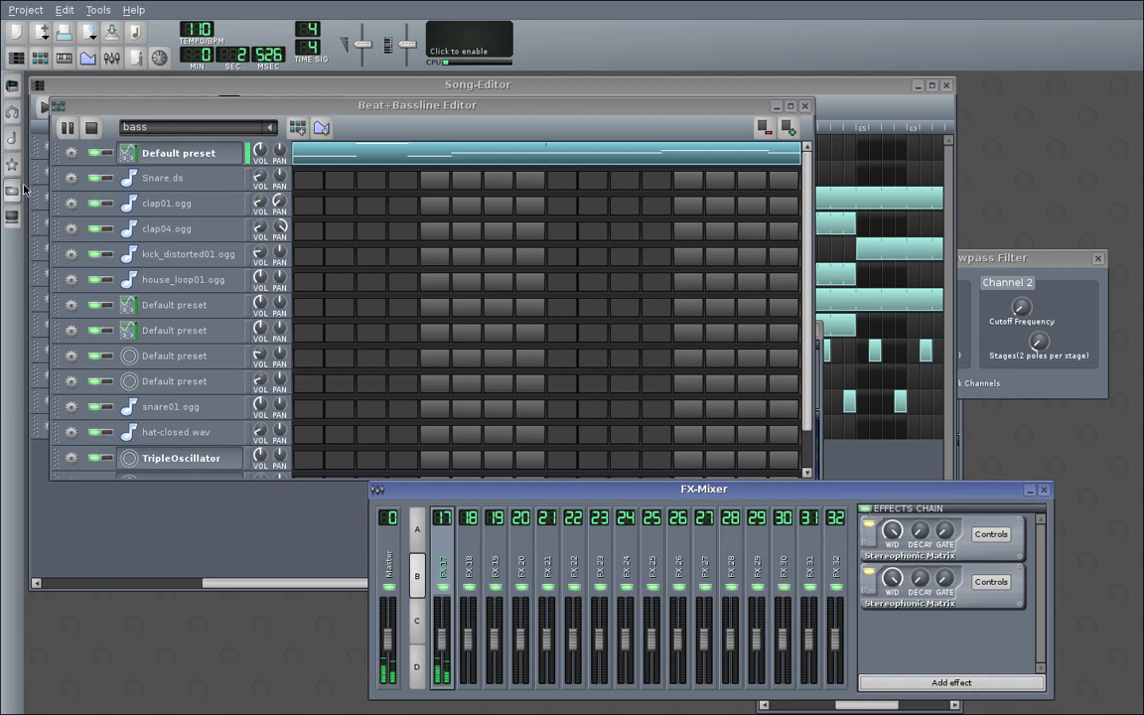
{"action": "left_click", "coordinate": [92, 128]}
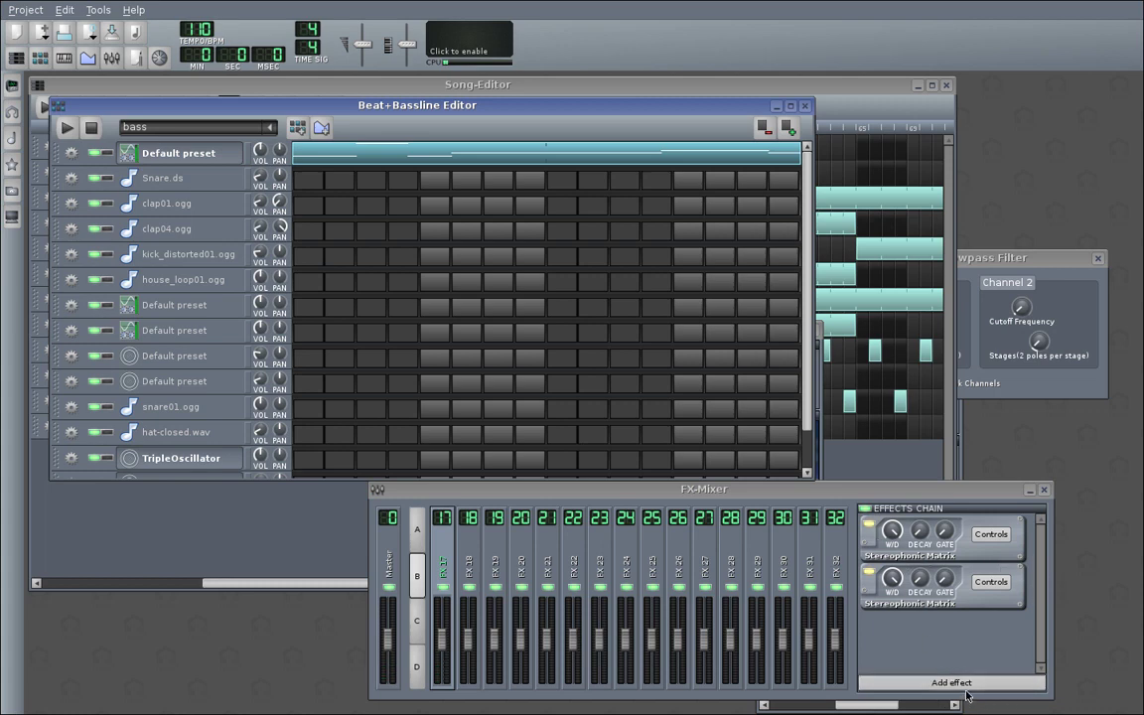
Switch to the Impress presentation and examine the mid and side processing blocks between the two matrices.
{"action": "key", "text": "alt+Tab"}
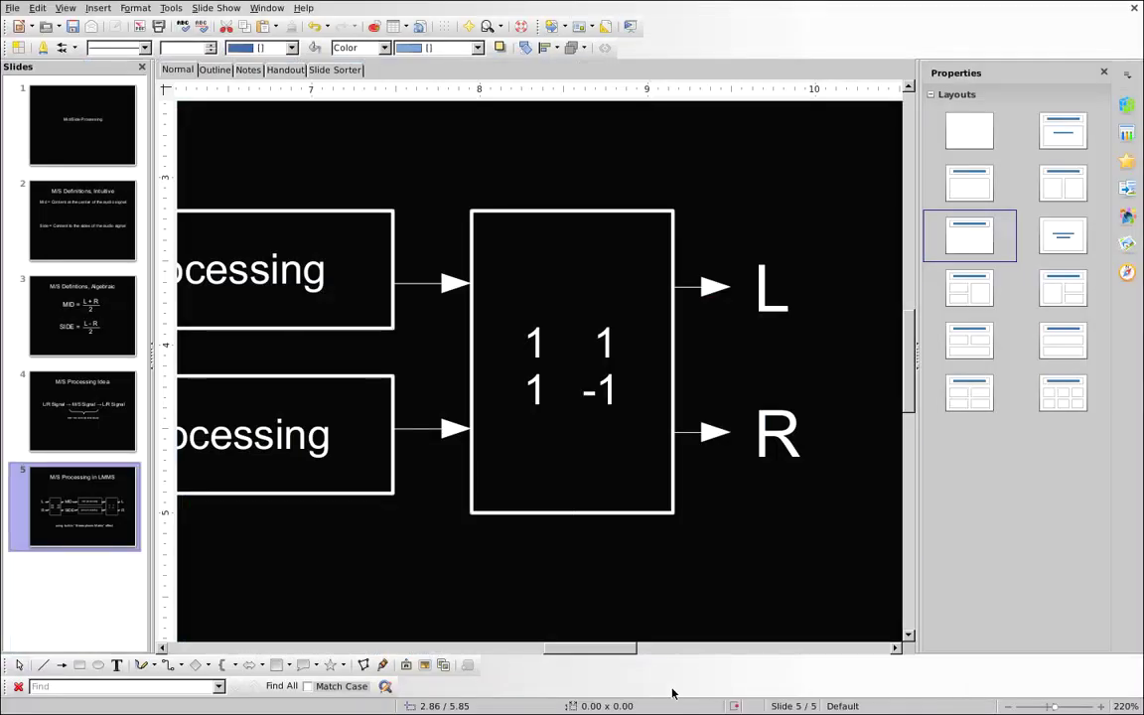
{"action": "left_click_drag", "start_coordinate": [624, 653], "coordinate": [577, 652]}
{"action": "scroll", "coordinate": [536, 437], "scroll_direction": "down", "scroll_amount": 5}
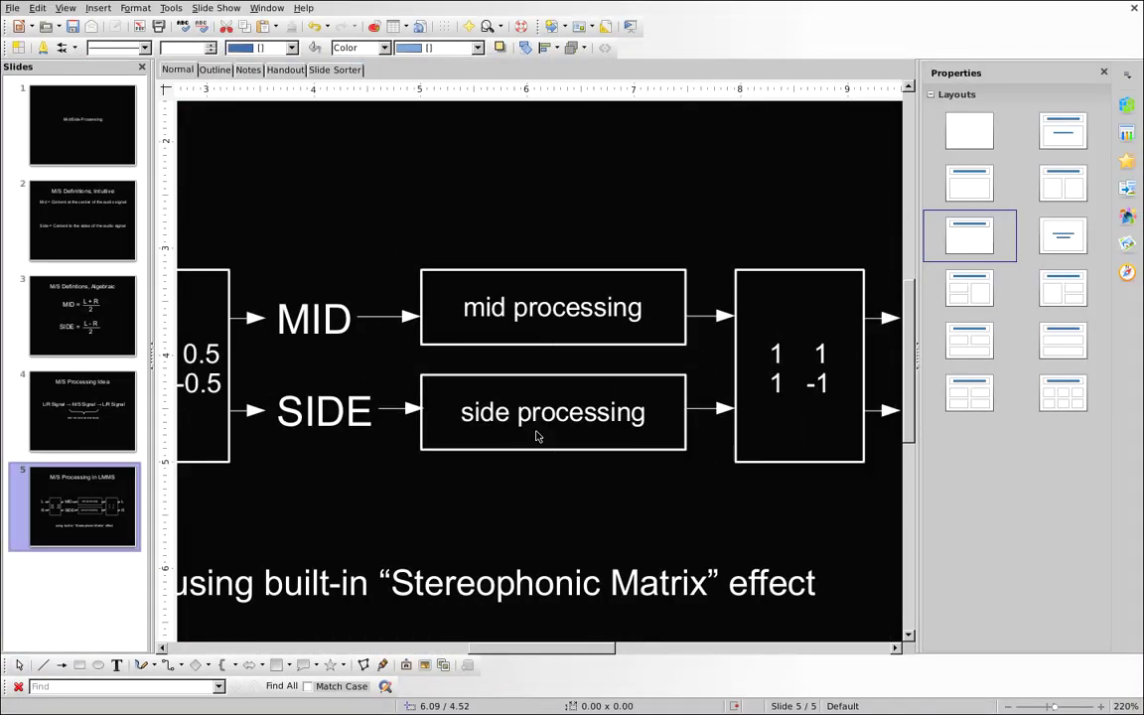
{"action": "left_click_drag", "start_coordinate": [531, 648], "coordinate": [523, 648]}
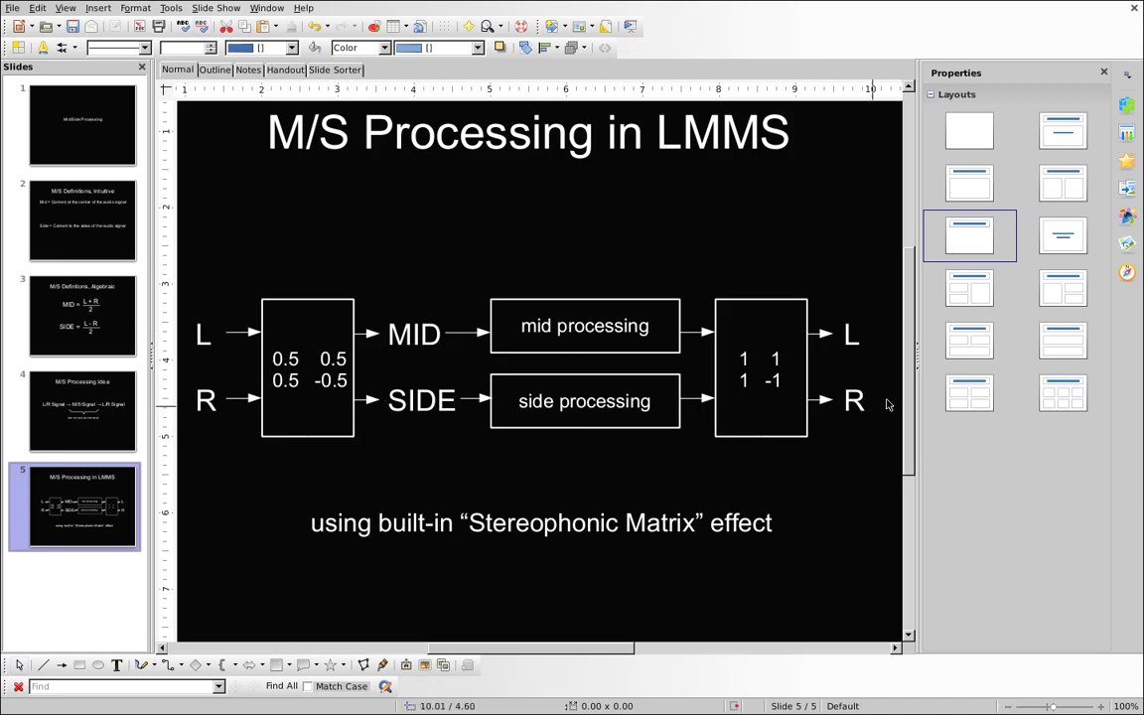
Switch back to LMMS, select the Master channel and reposition the FX-Mixer just below the Beat+Bassline Editor.
{"action": "key", "text": "alt+Tab"}
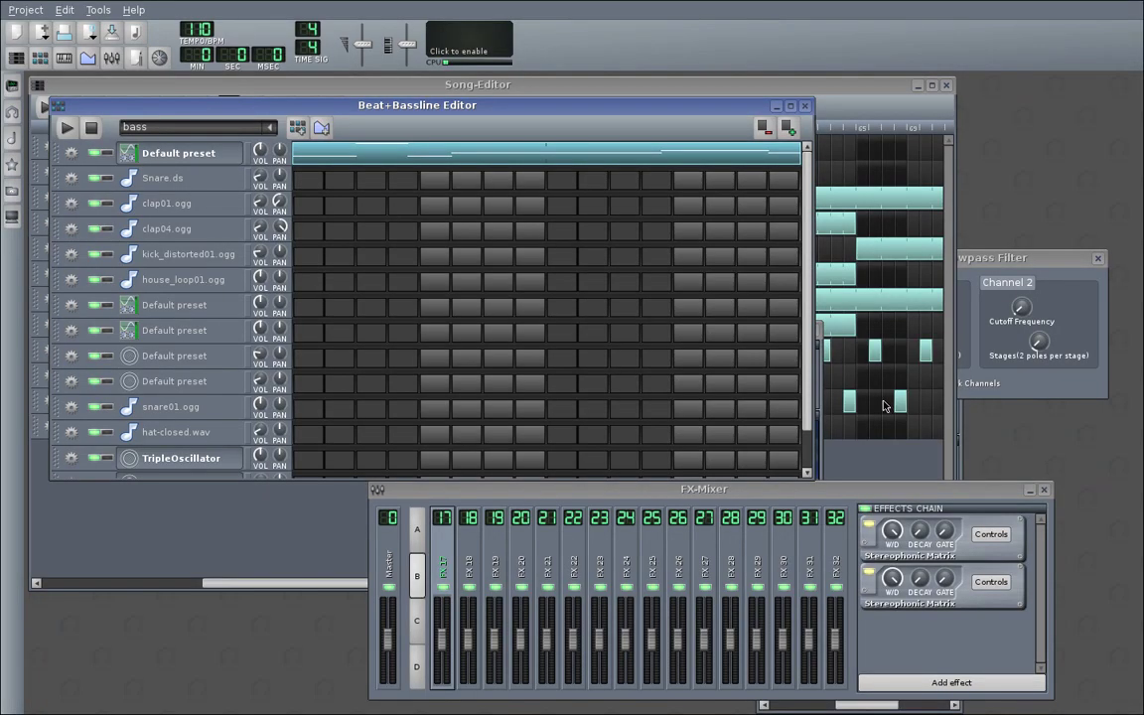
{"action": "left_click", "coordinate": [397, 562]}
{"action": "left_click_drag", "start_coordinate": [495, 490], "coordinate": [250, 438]}
{"action": "left_click_drag", "start_coordinate": [559, 437], "coordinate": [607, 482]}
Play the bass pattern and add a Glame Highpass Filter to FX 17 between the two Stereophonic Matrix effects.
{"action": "left_click", "coordinate": [67, 127]}
{"action": "left_click", "coordinate": [256, 564]}
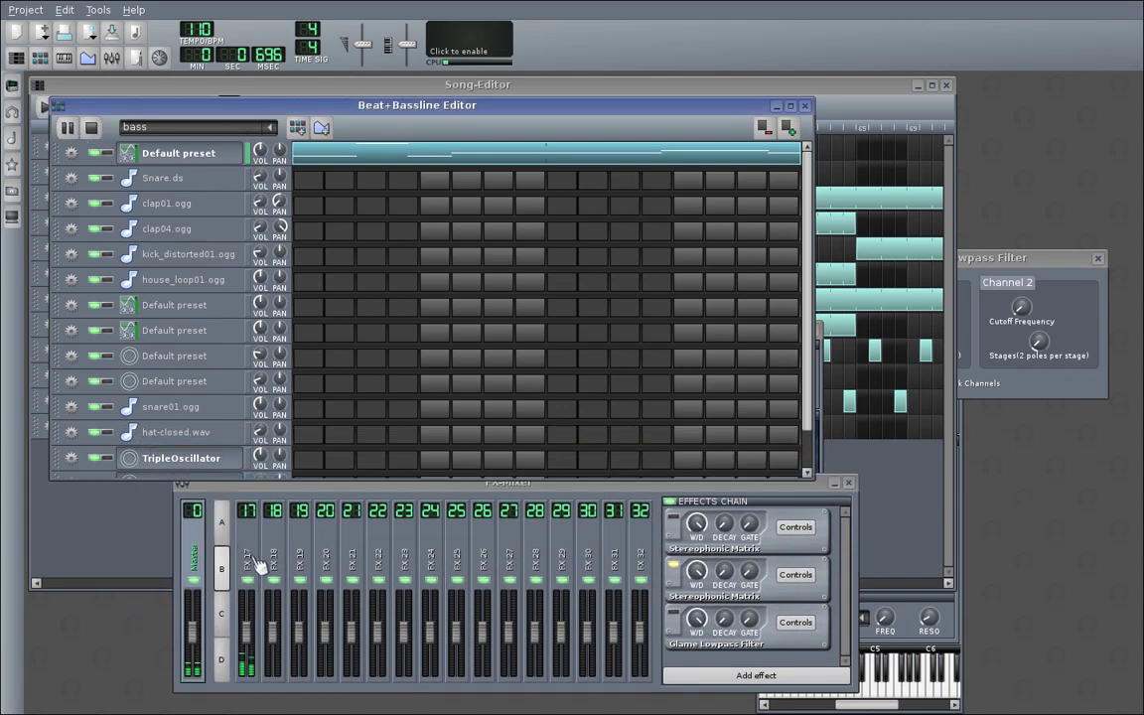
{"action": "left_click", "coordinate": [756, 677]}
{"action": "type", "text": "high"}
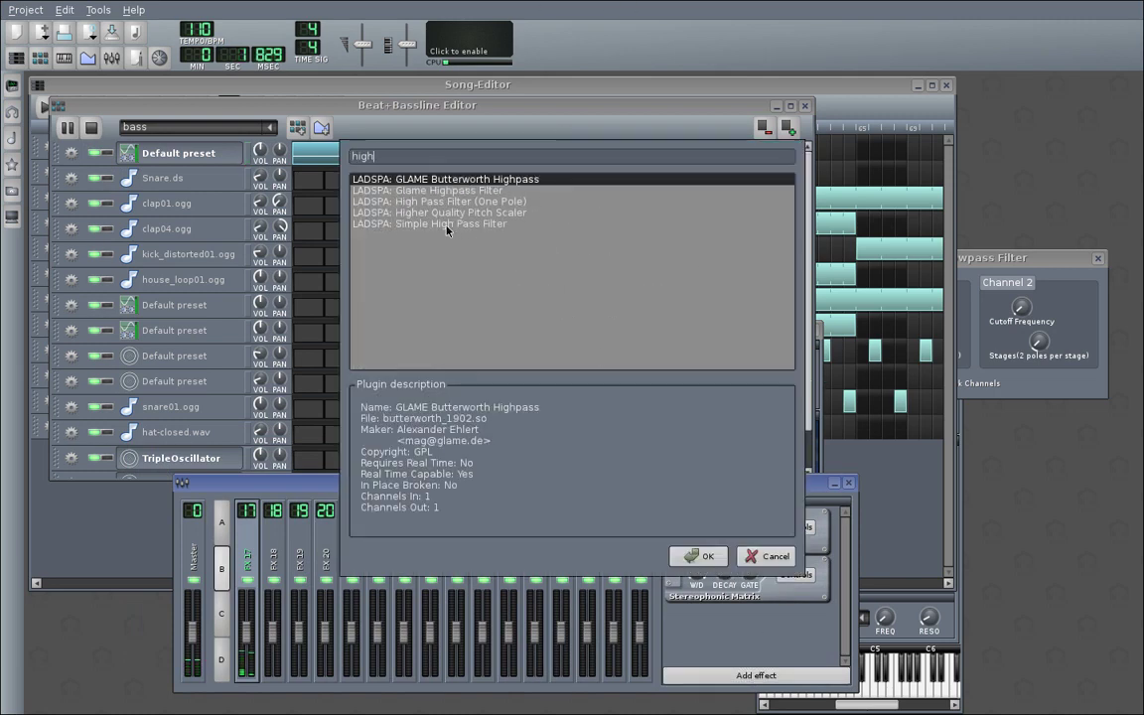
{"action": "left_click", "coordinate": [427, 189]}
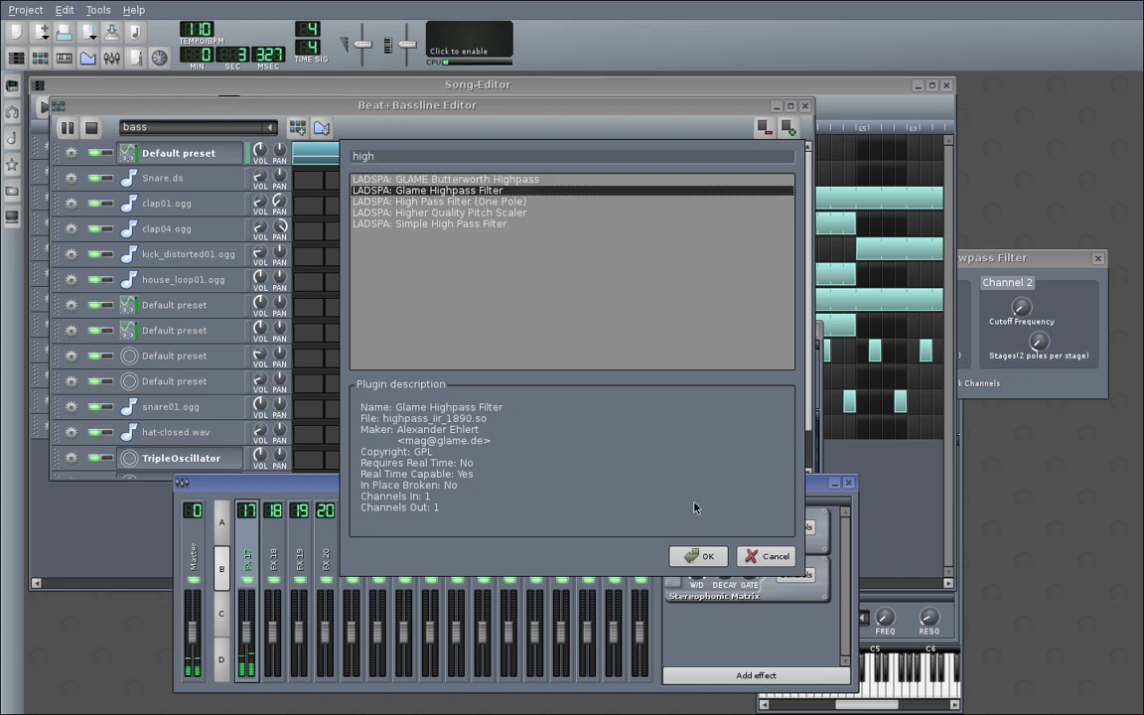
{"action": "left_click", "coordinate": [699, 556]}
{"action": "right_click", "coordinate": [778, 642]}
{"action": "left_click", "coordinate": [829, 569]}
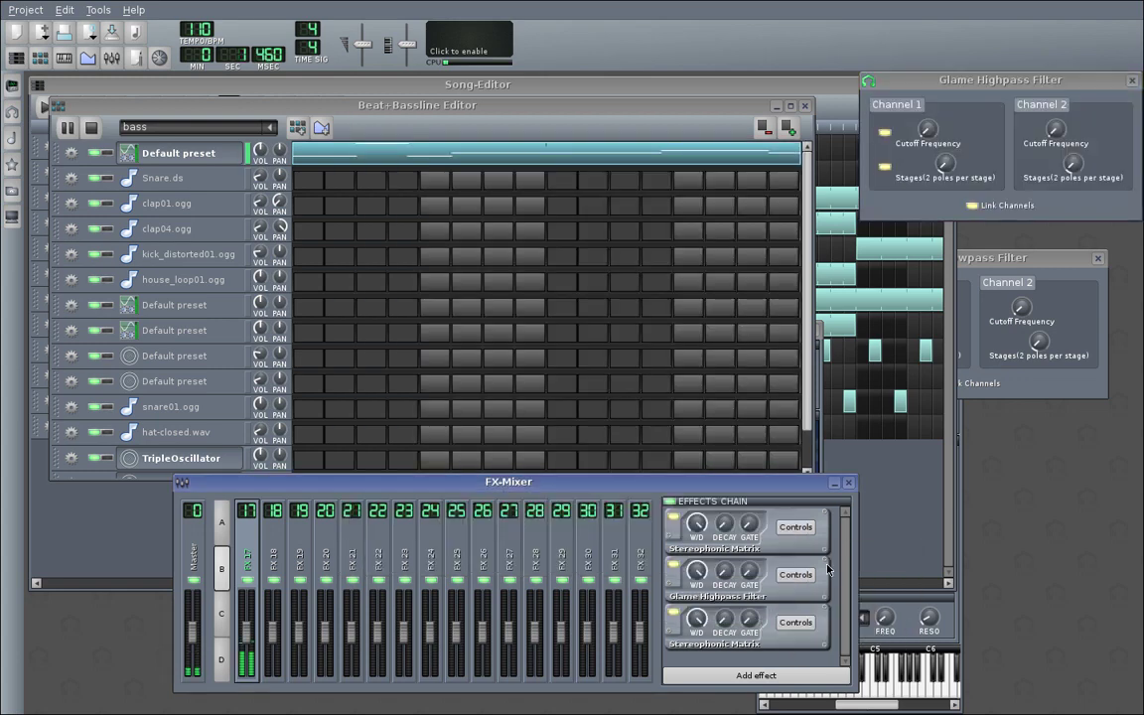
Unlink the Glame Highpass Filter's channels, sweep the Channel 1 cutoff frequency up and back down, and stop playback.
{"action": "left_click_drag", "start_coordinate": [878, 76], "coordinate": [783, 273]}
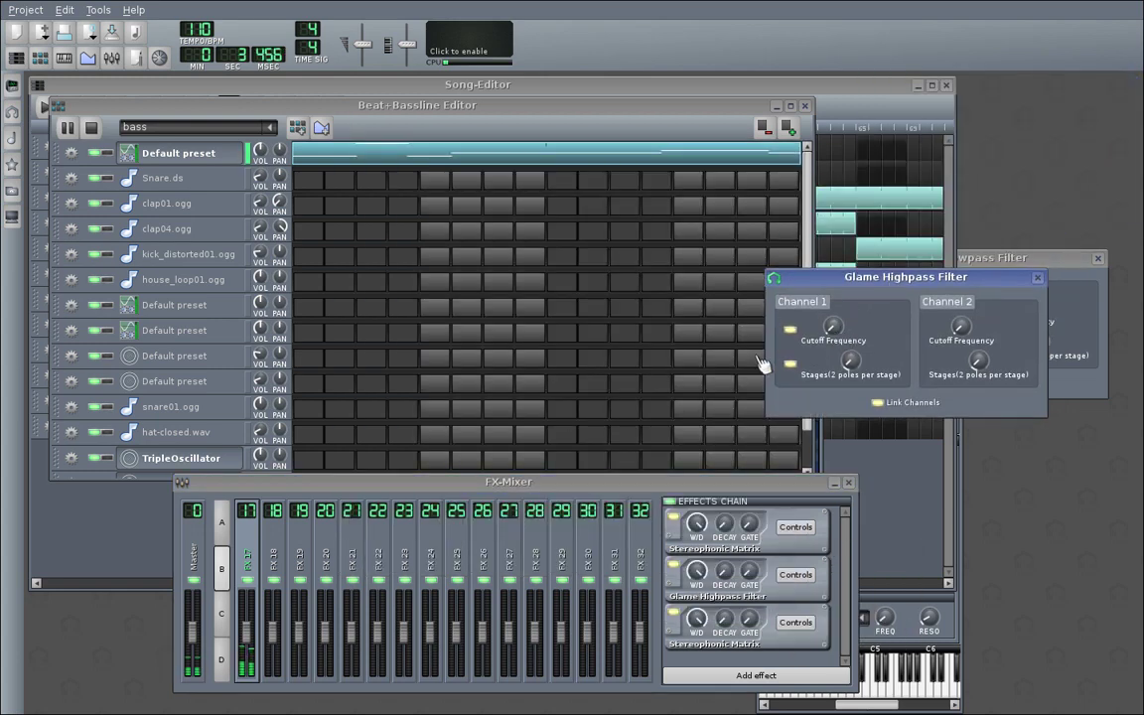
{"action": "left_click", "coordinate": [877, 402]}
{"action": "left_click_drag", "start_coordinate": [786, 279], "coordinate": [486, 278]}
{"action": "mouse_move", "coordinate": [542, 330]}
{"action": "left_mouse_down"}
{"action": "mouse_move", "coordinate": [542, 293]}
{"action": "mouse_move", "coordinate": [532, 340]}
{"action": "left_mouse_up"}
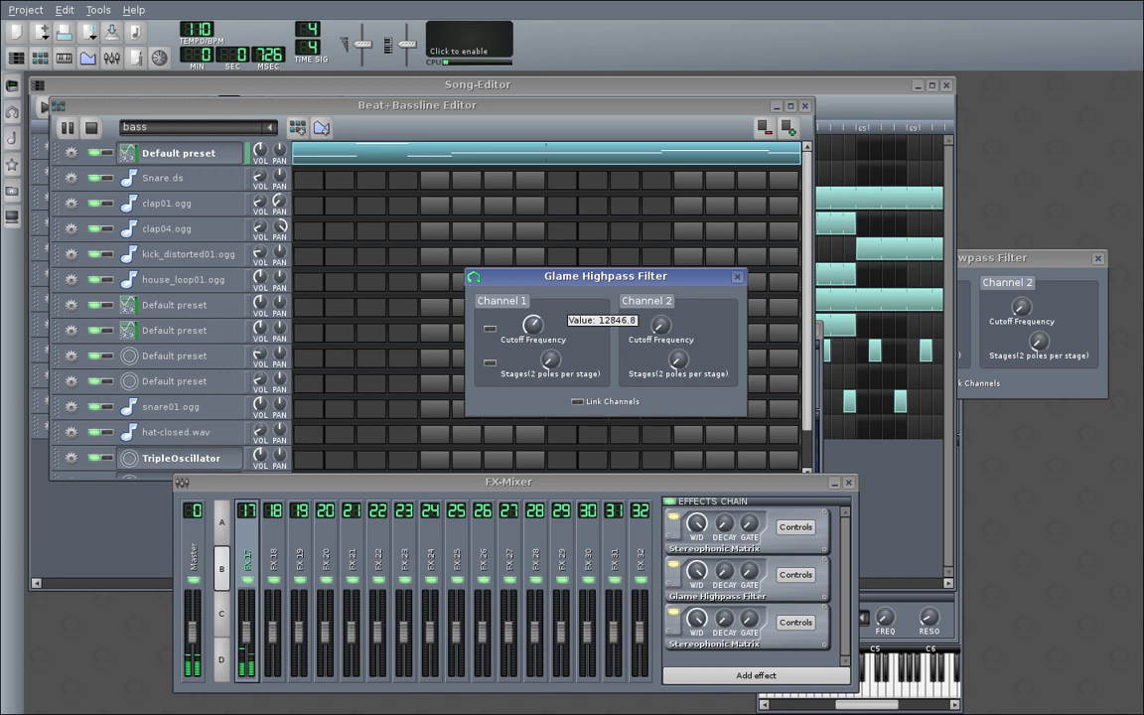
{"action": "left_click_drag", "start_coordinate": [533, 324], "coordinate": [532, 347]}
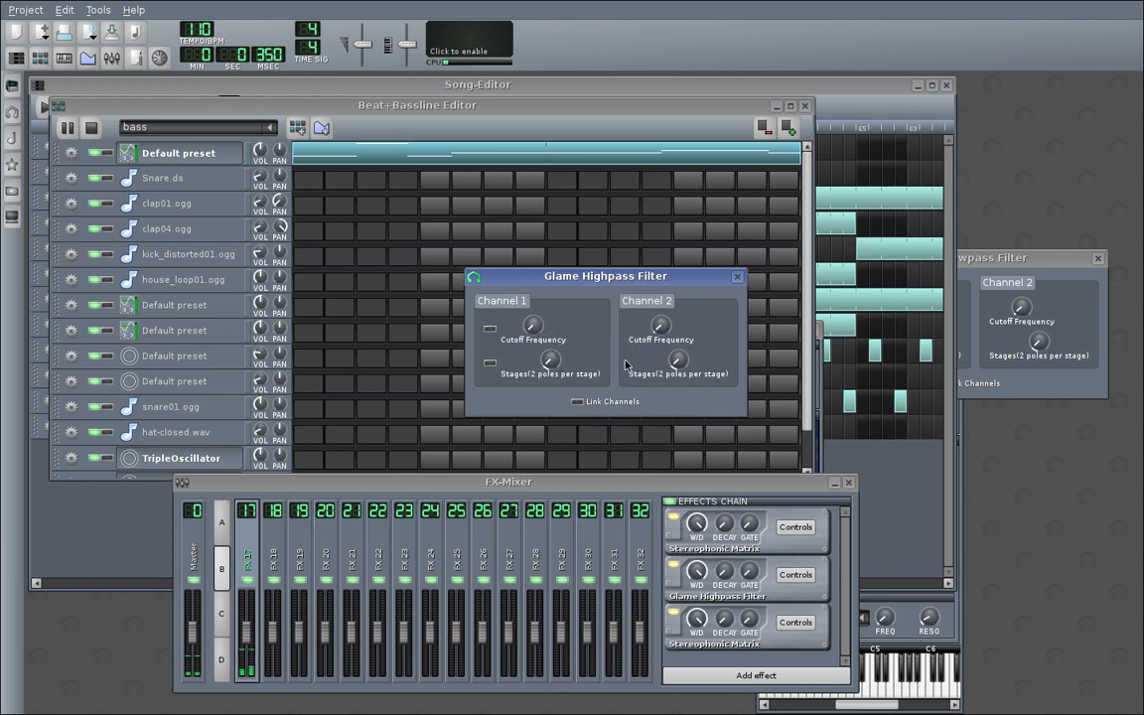
{"action": "mouse_move", "coordinate": [667, 333]}
{"action": "scroll", "coordinate": [659, 326], "scroll_direction": "down", "scroll_amount": 2}
{"action": "left_click", "coordinate": [90, 128]}
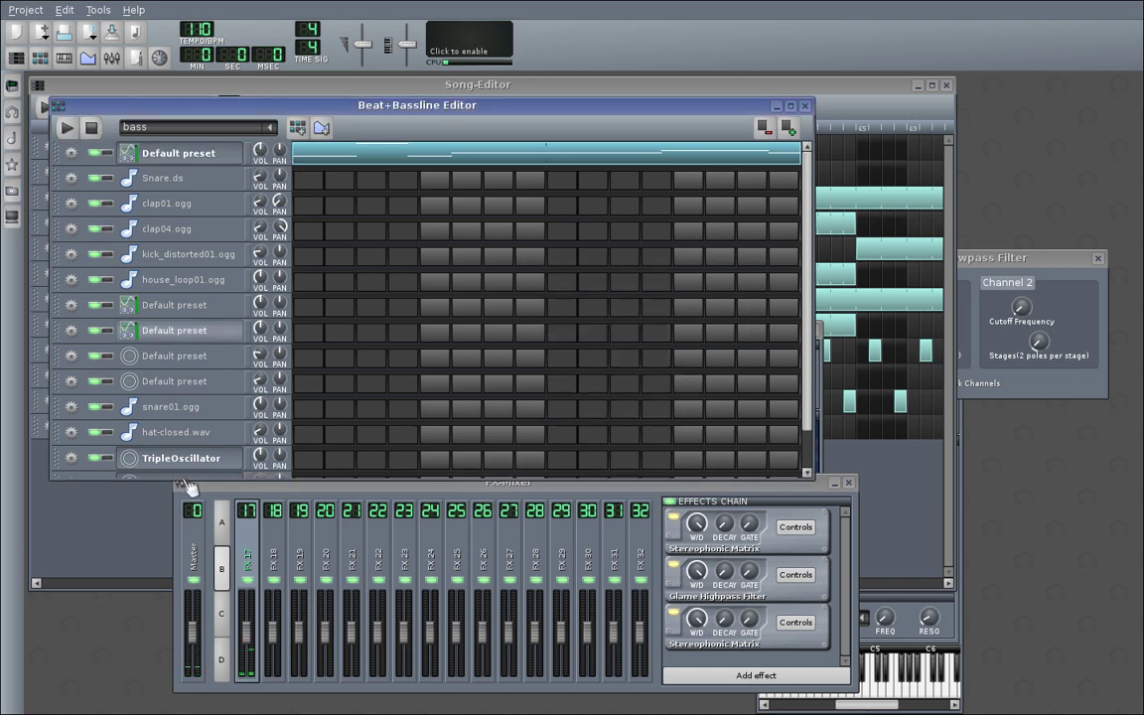
Play the bass pattern and toggle the Glame Highpass Filter on FX 17 to compare the sound, and stop playback.
{"action": "left_click", "coordinate": [204, 536]}
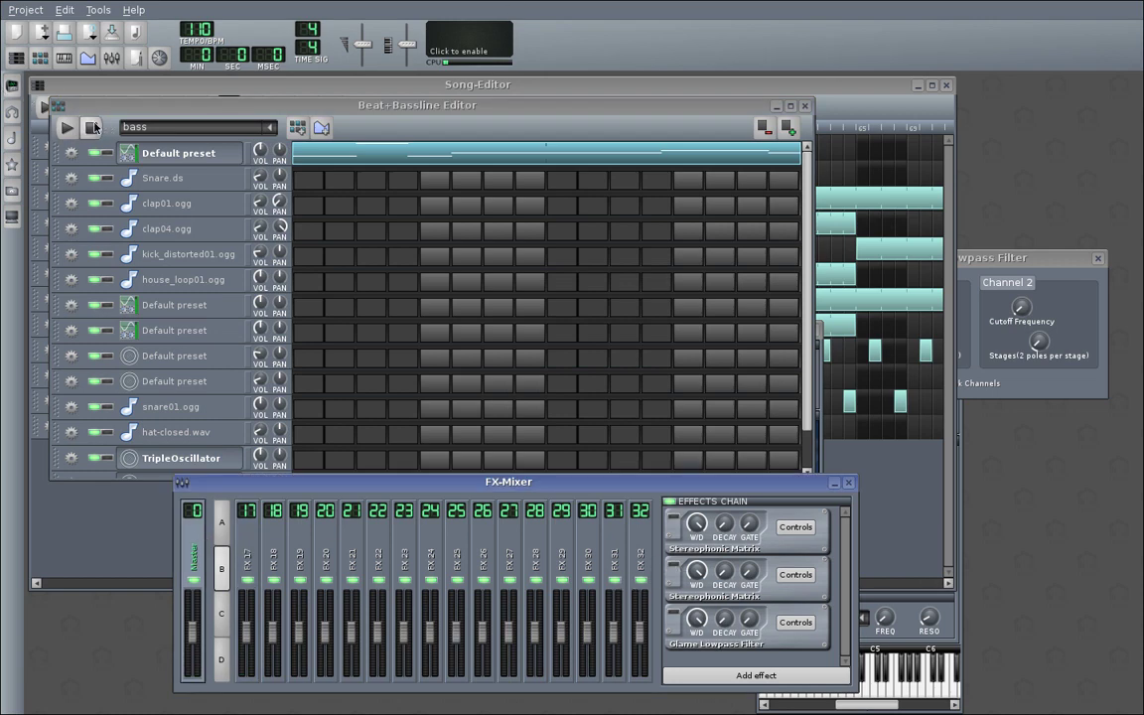
{"action": "left_click", "coordinate": [66, 127]}
{"action": "left_click", "coordinate": [256, 566]}
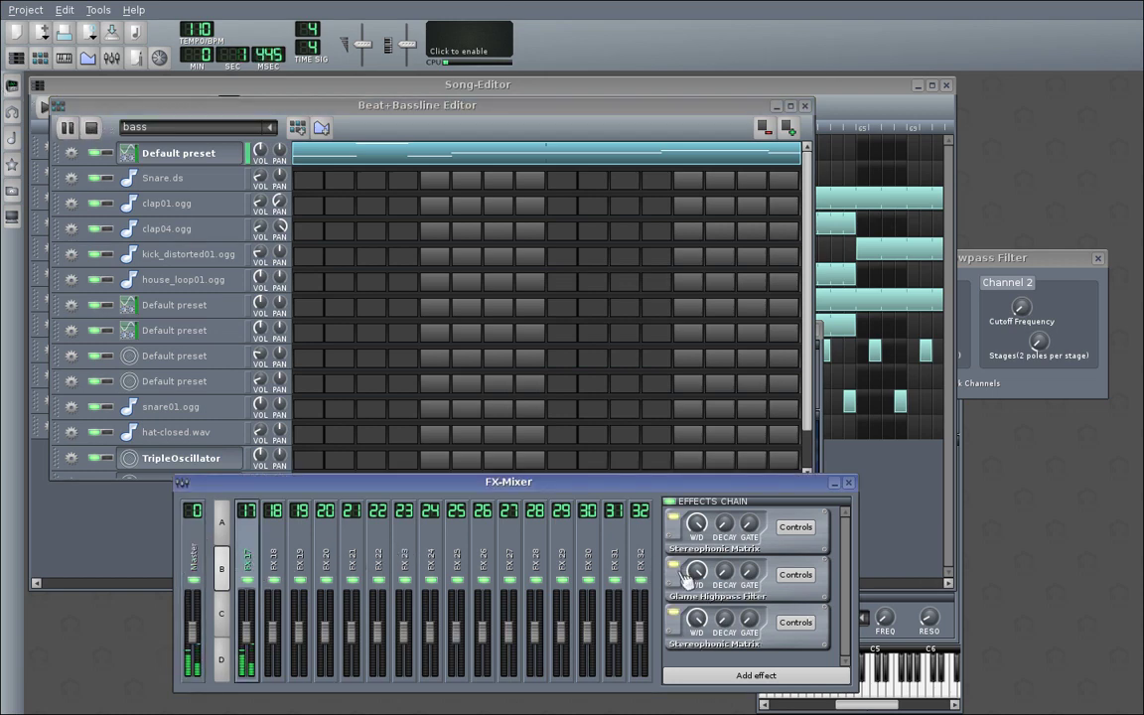
{"action": "left_click", "coordinate": [676, 568]}
{"action": "left_click", "coordinate": [66, 127]}
Add a C* Eq10 10-band equaliser to FX 17 and place it between the Glame Highpass Filter and the second Stereophonic Matrix.
{"action": "left_click", "coordinate": [766, 675]}
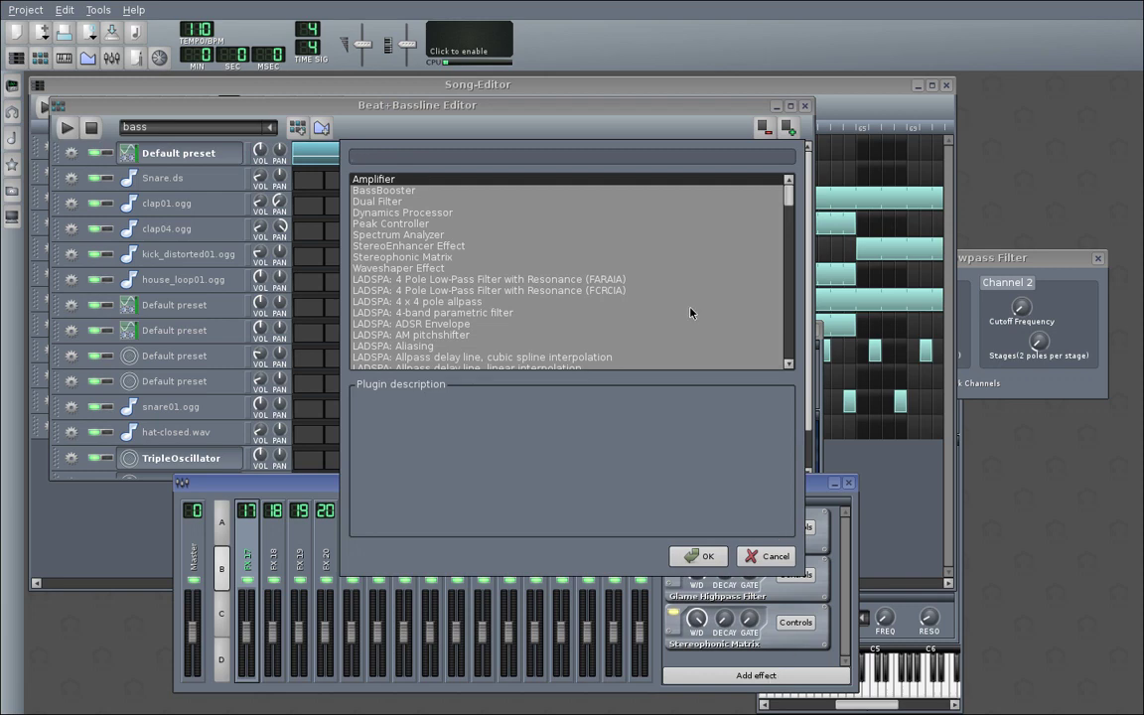
{"action": "type", "text": "eq"}
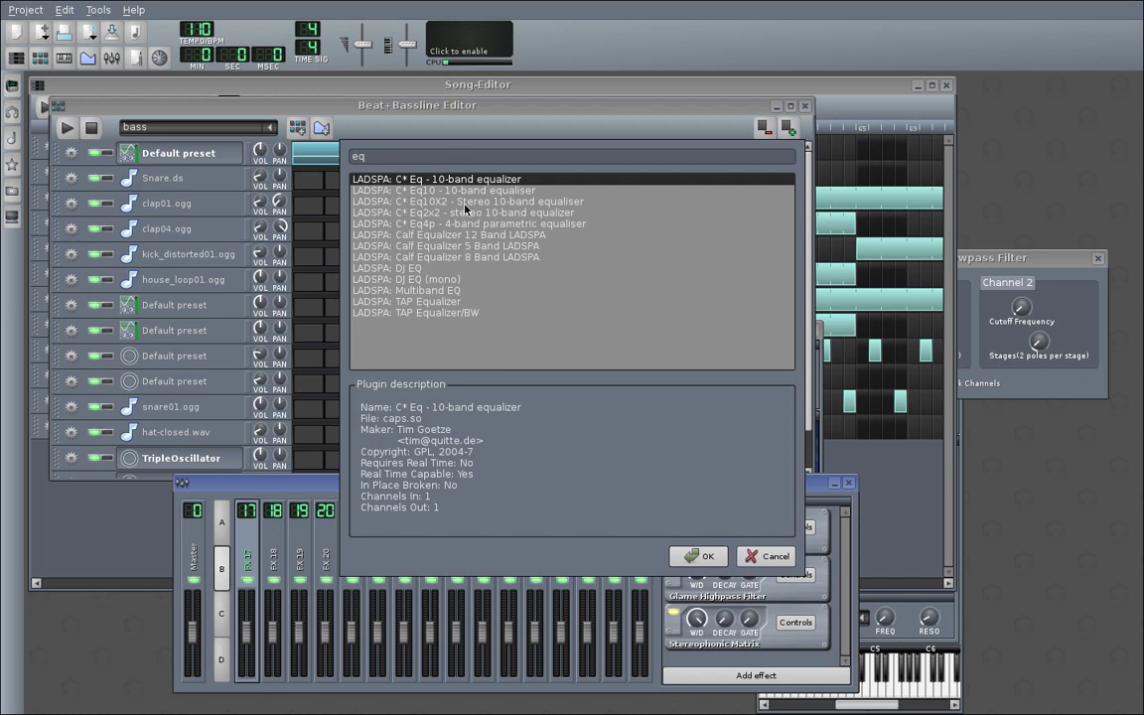
{"action": "left_click", "coordinate": [434, 204]}
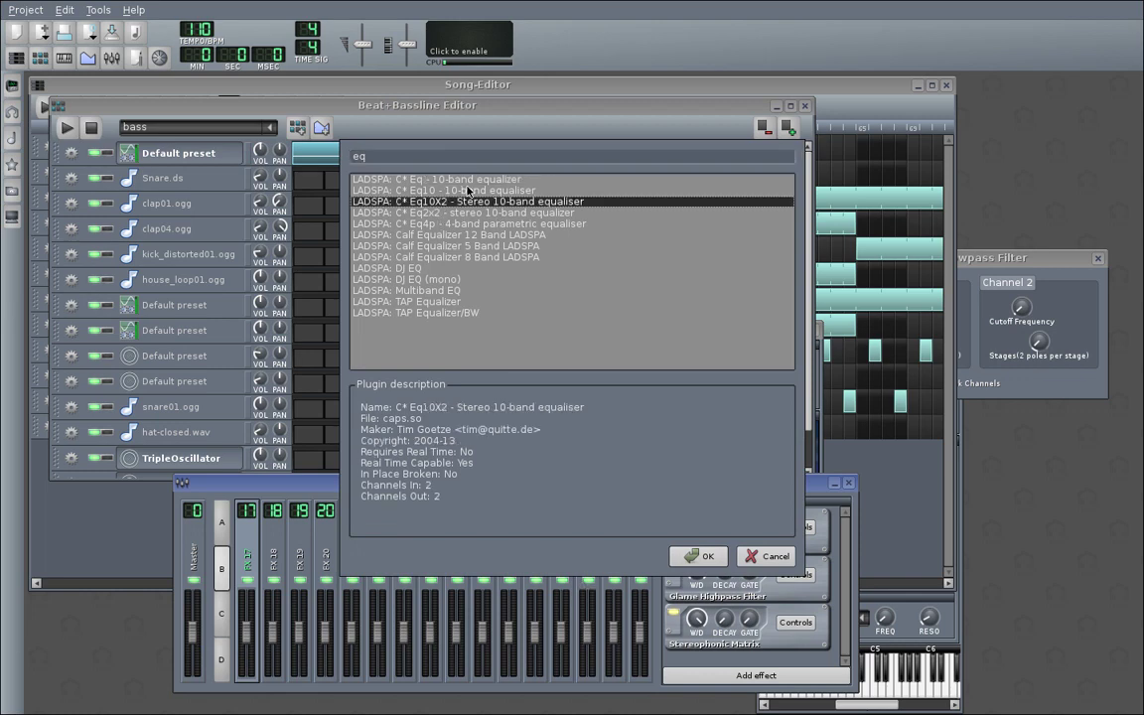
{"action": "left_click", "coordinate": [466, 189]}
{"action": "left_click", "coordinate": [700, 555]}
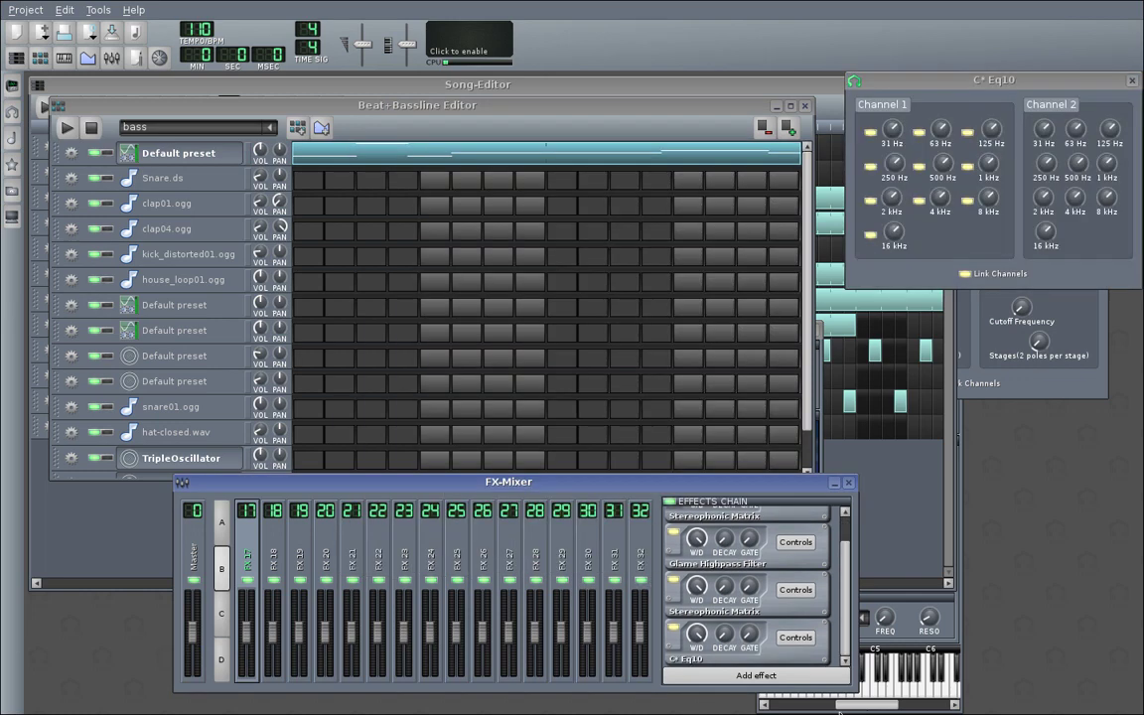
{"action": "right_click", "coordinate": [802, 665]}
{"action": "left_click", "coordinate": [825, 581]}
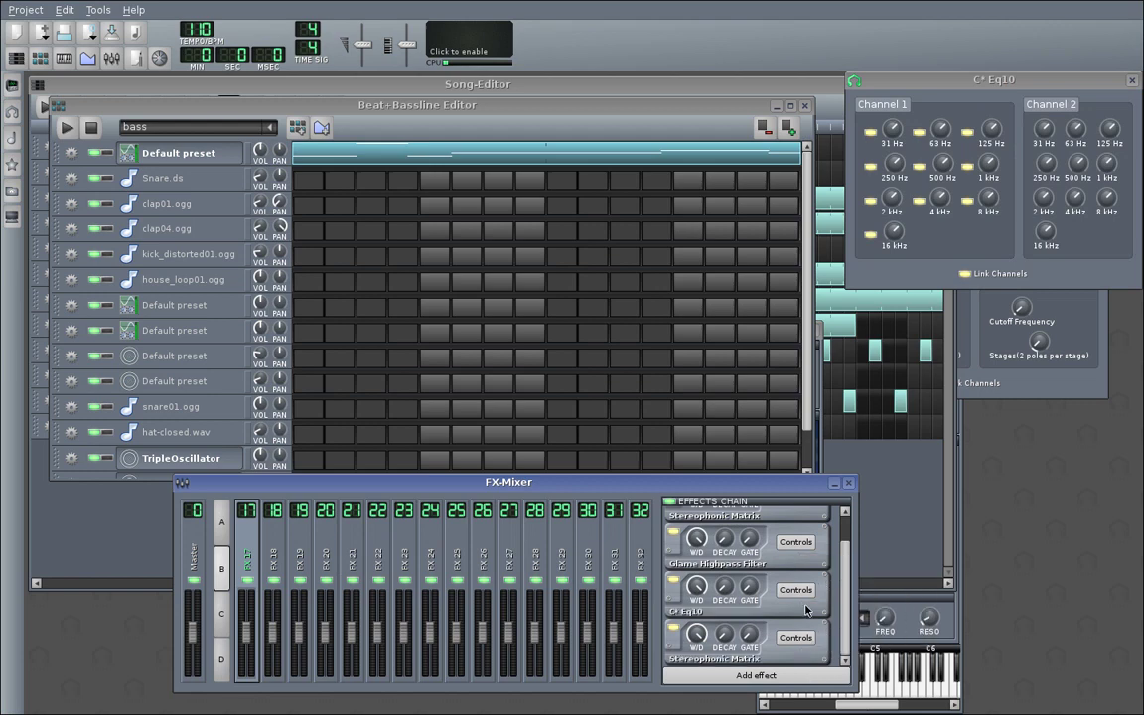
While the bass pattern plays, unlink the C* Eq10 channels and raise Channel 1's 63 Hz and 31 Hz bands.
{"action": "left_click", "coordinate": [66, 127]}
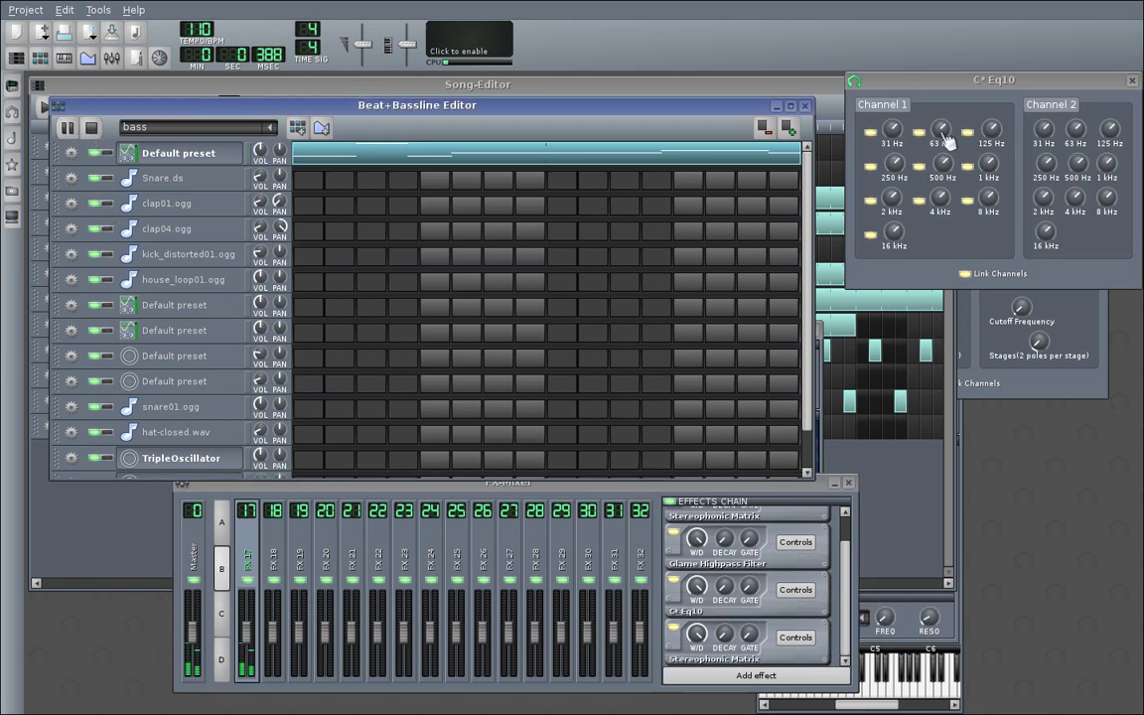
{"action": "left_click", "coordinate": [966, 275]}
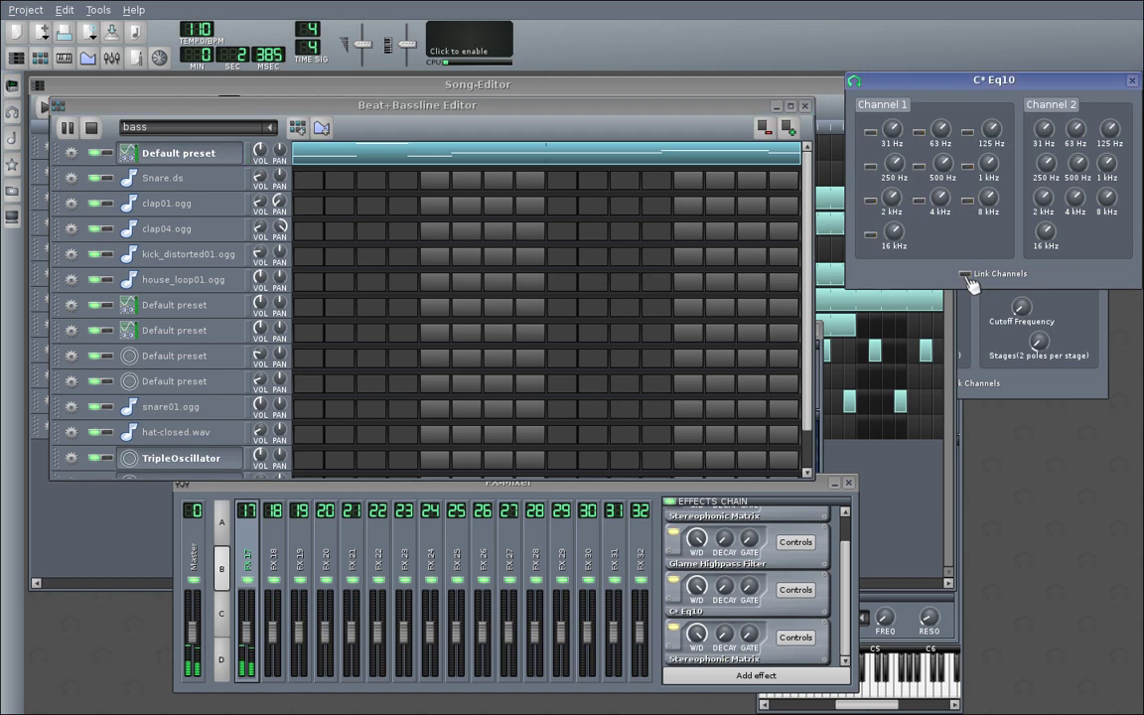
{"action": "scroll", "coordinate": [947, 133], "scroll_direction": "up", "scroll_amount": 4}
{"action": "mouse_move", "coordinate": [892, 130]}
{"action": "left_mouse_down"}
{"action": "mouse_move", "coordinate": [893, 100]}
{"action": "mouse_move", "coordinate": [893, 125]}
{"action": "left_mouse_up"}
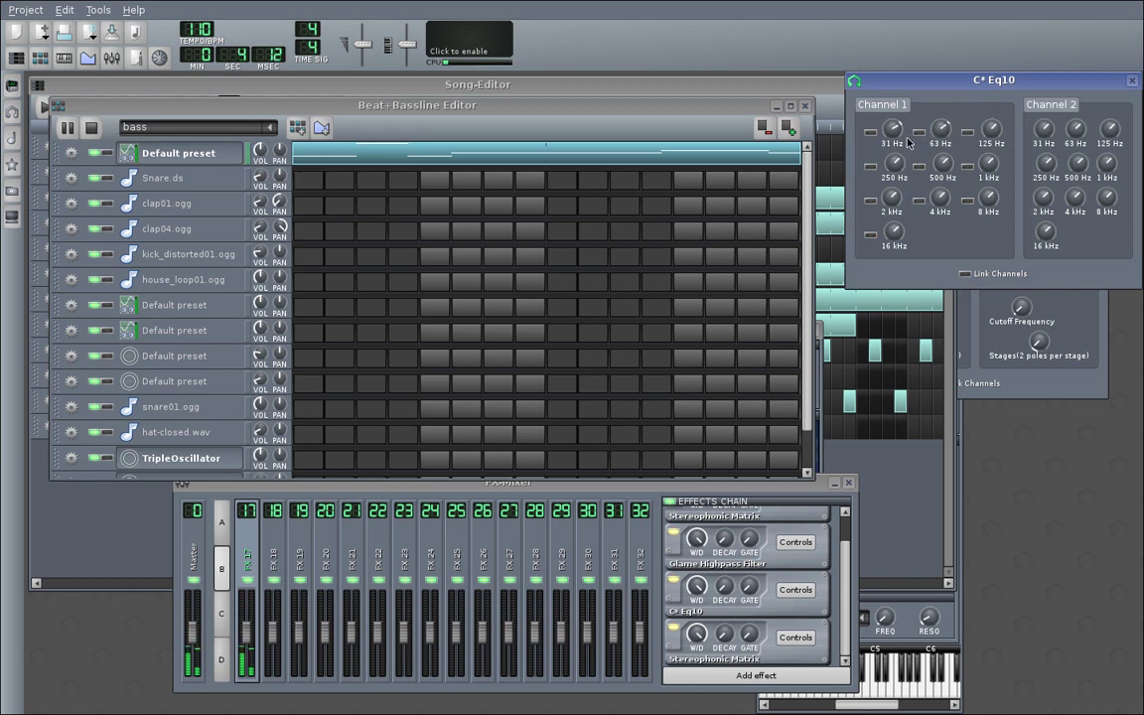
{"action": "left_click", "coordinate": [671, 503]}
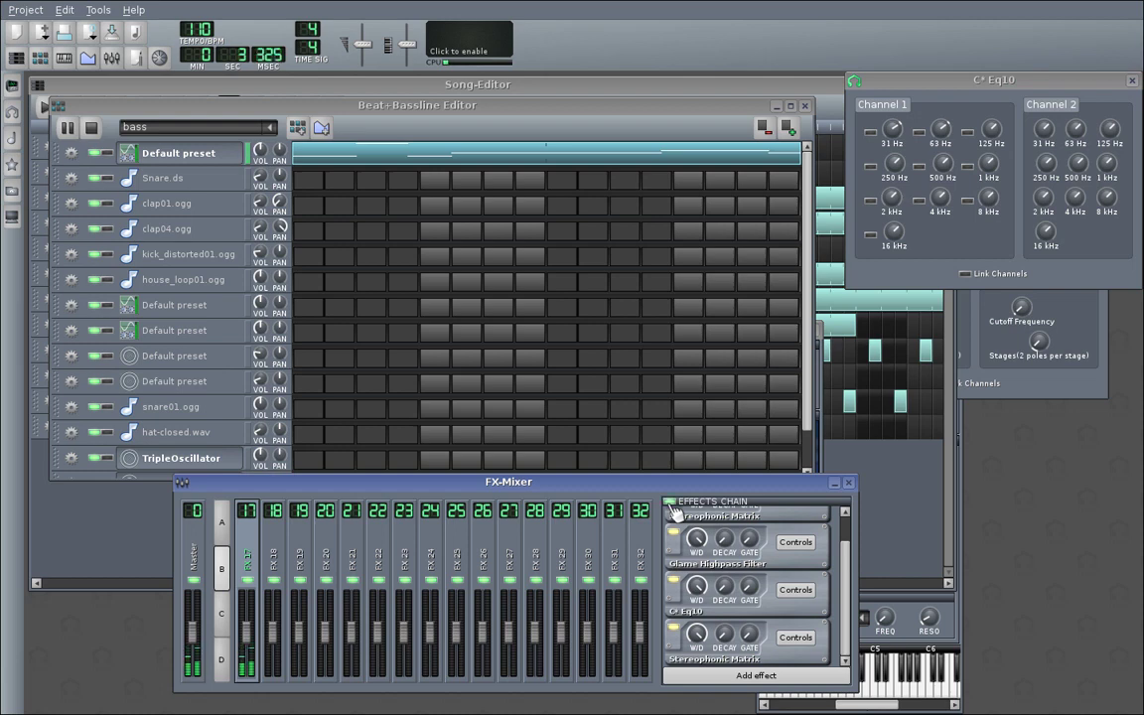
{"action": "left_click", "coordinate": [66, 128]}
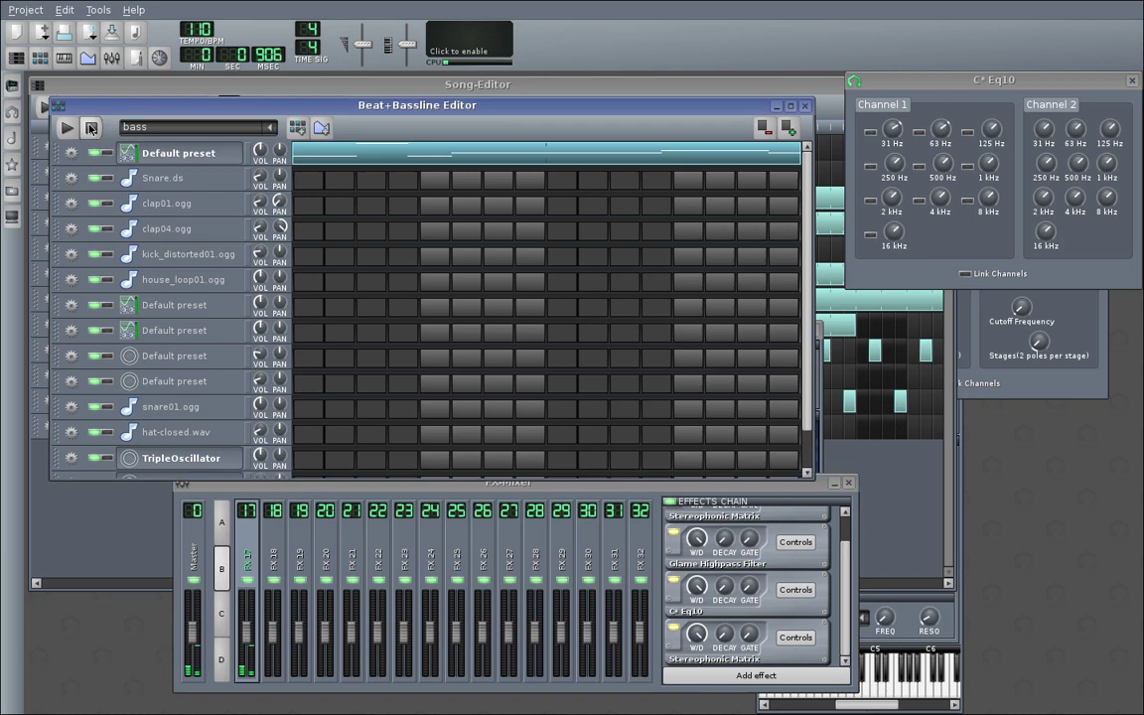
Play the bass pattern while switching the Master channel's two Stereophonic Matrix effects on and off in turn, and stop playback.
{"action": "left_click", "coordinate": [192, 526]}
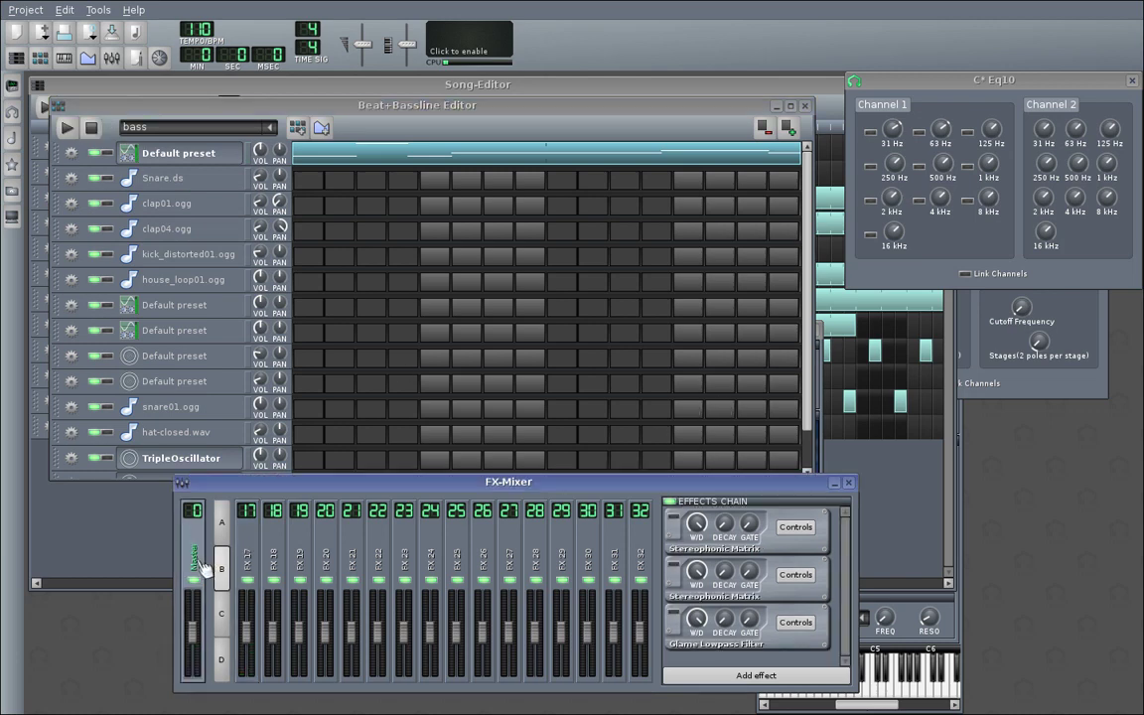
{"action": "left_click", "coordinate": [67, 128]}
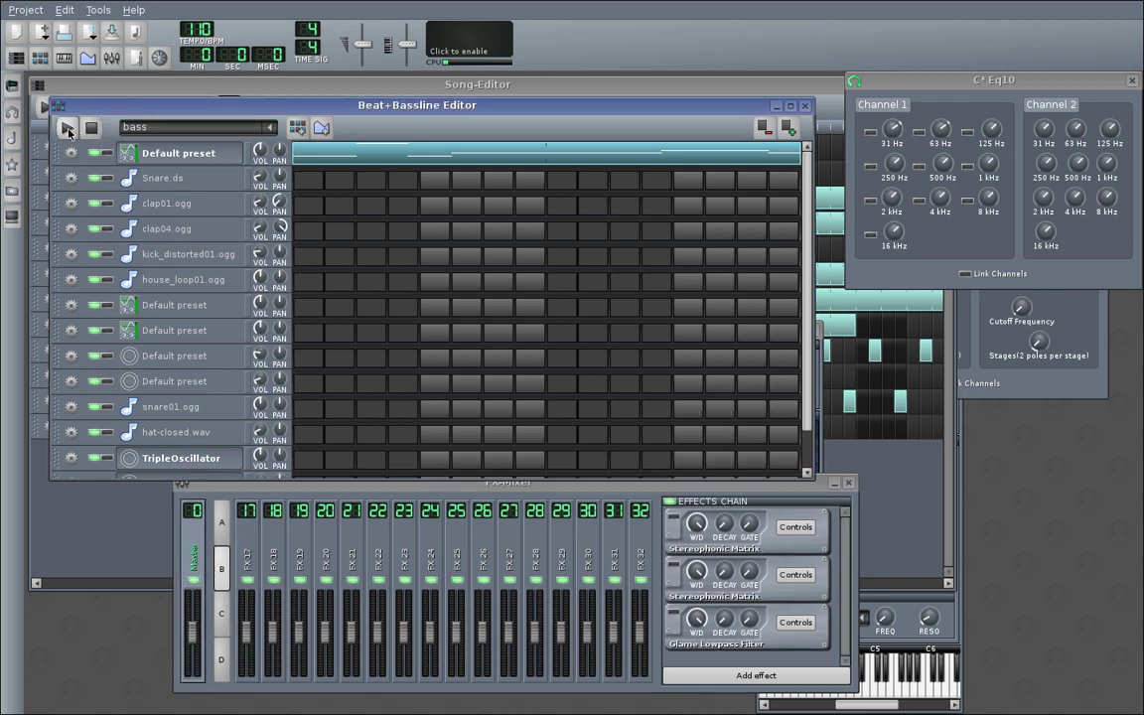
{"action": "left_click", "coordinate": [675, 568]}
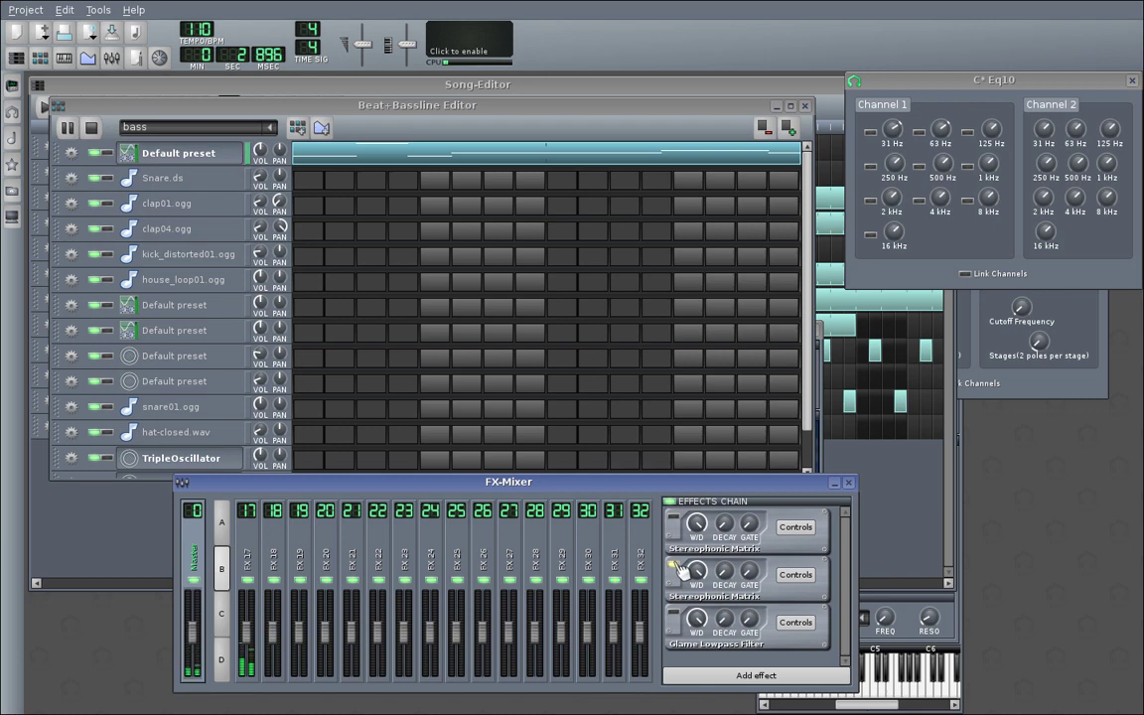
{"action": "left_click", "coordinate": [676, 565]}
{"action": "left_click", "coordinate": [676, 518]}
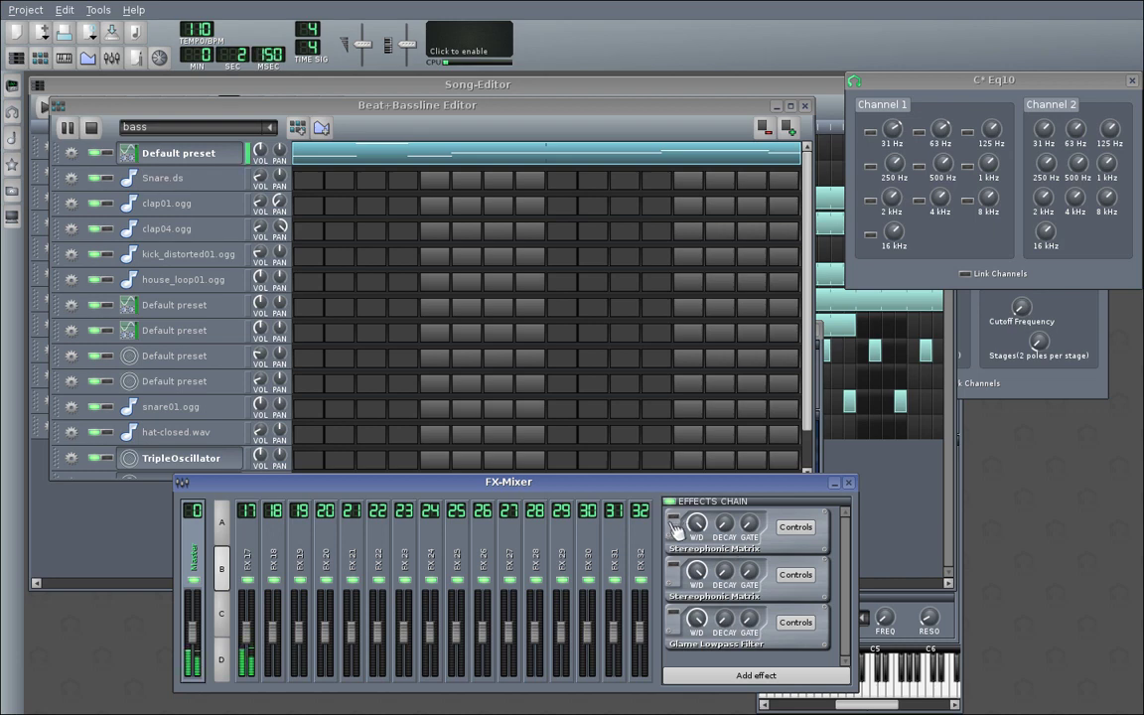
{"action": "key", "text": "space"}
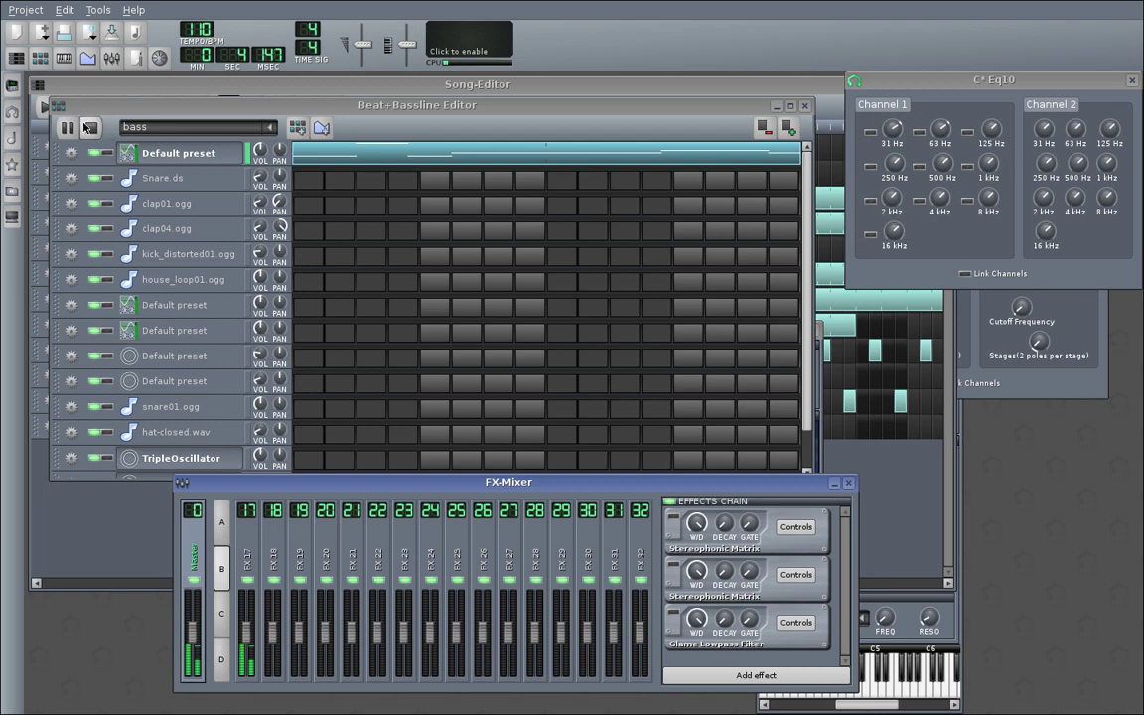
{"action": "left_click", "coordinate": [245, 536]}
{"action": "left_click", "coordinate": [740, 676]}
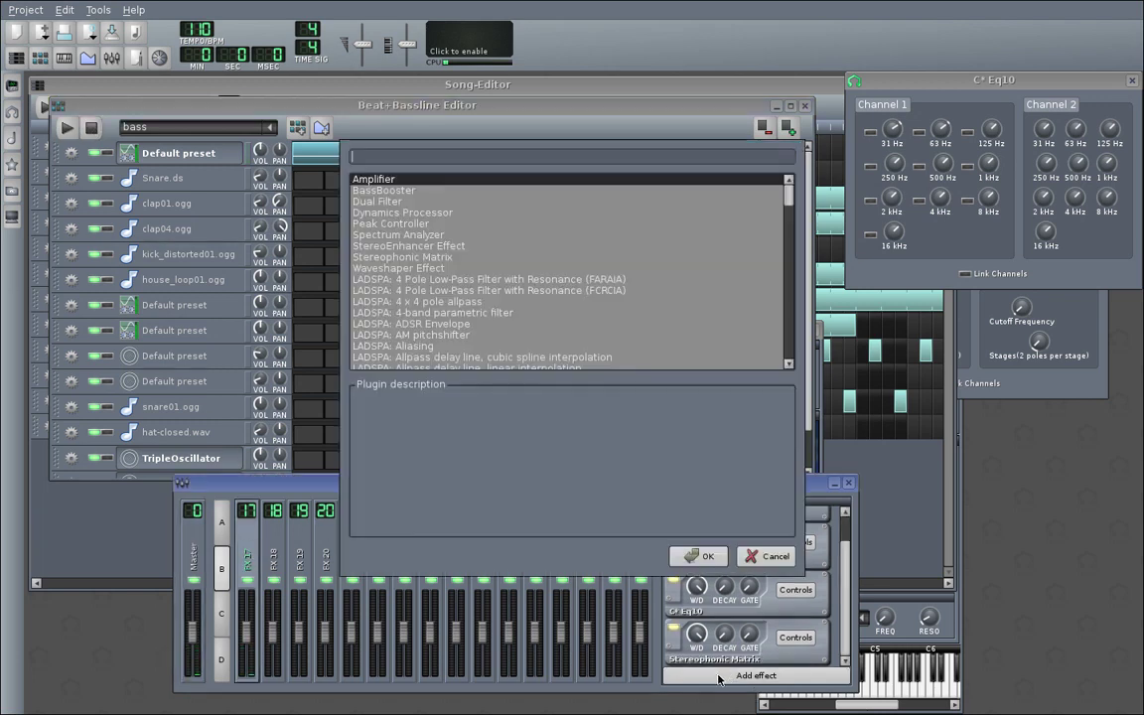
{"action": "left_click", "coordinate": [778, 556]}
Close the Beat+Bassline Editor and Glame Highpass Filter windows, and slightly raise the FX 17 fader while playing the song from around bar 40.
{"action": "left_click", "coordinate": [805, 106]}
{"action": "left_click", "coordinate": [737, 277]}
{"action": "left_click", "coordinate": [544, 130]}
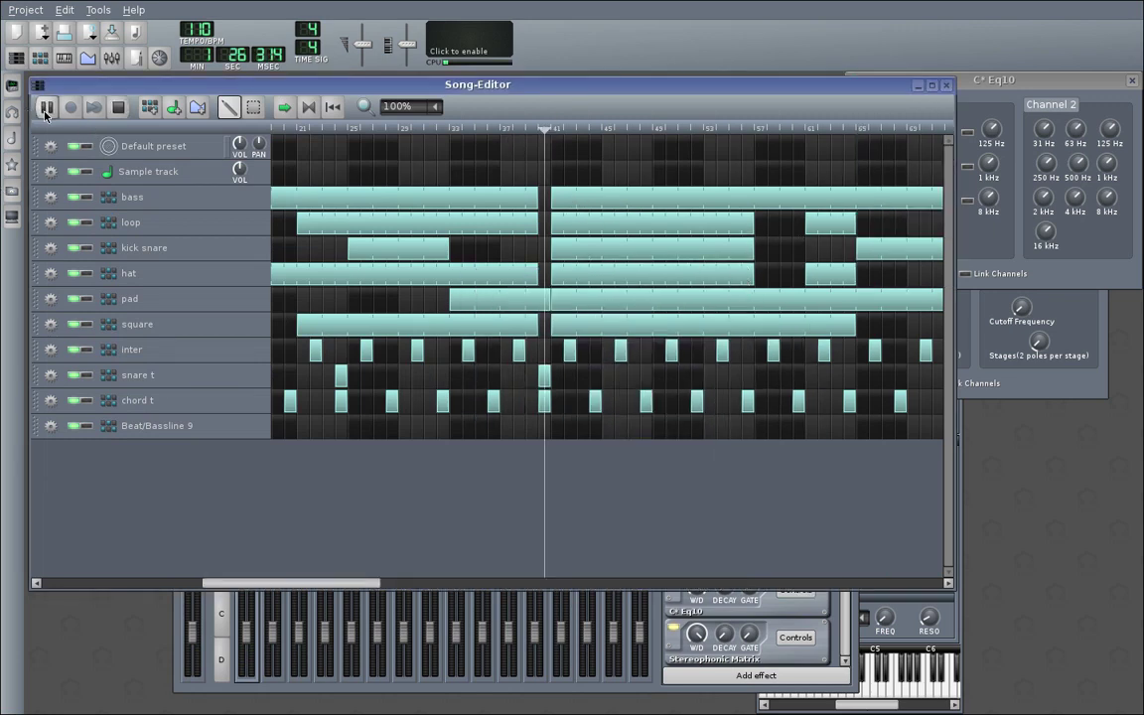
{"action": "left_click", "coordinate": [206, 685]}
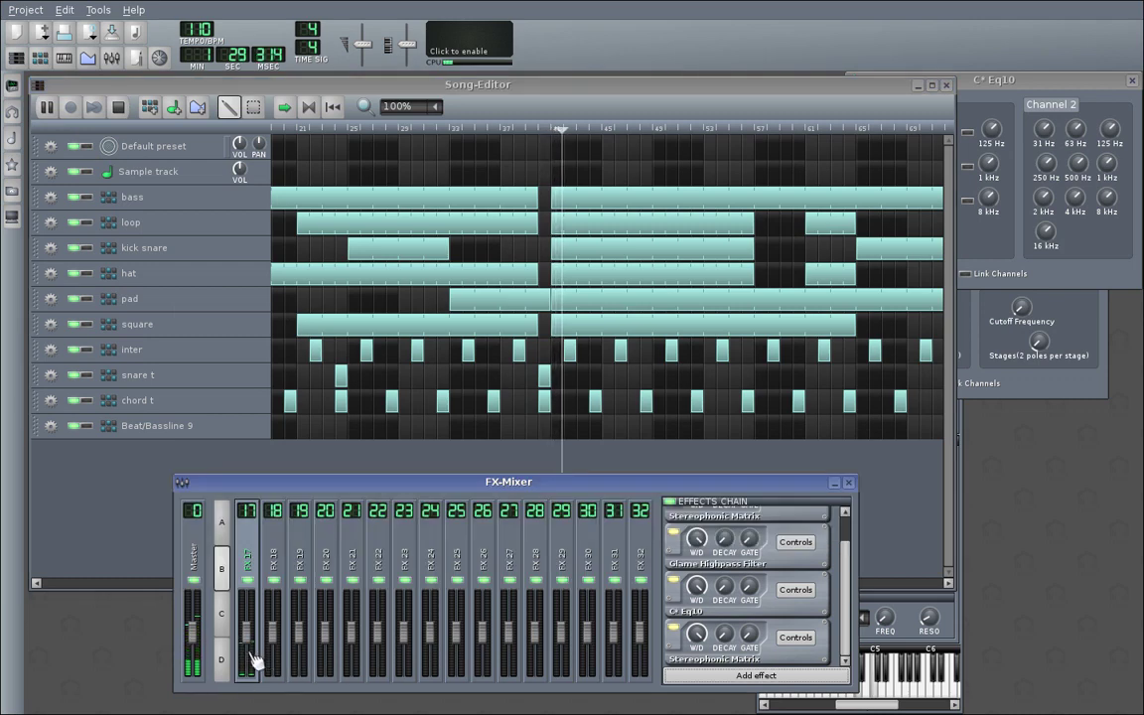
{"action": "scroll", "coordinate": [249, 648], "scroll_direction": "up", "scroll_amount": 2}
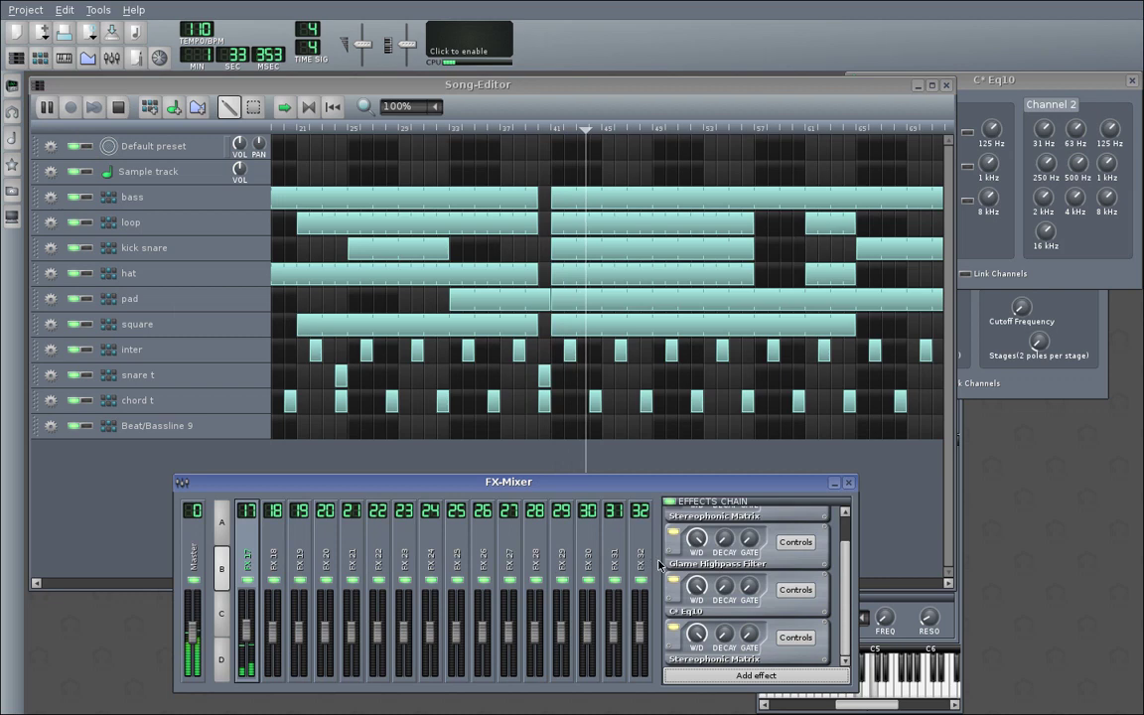
{"action": "left_click", "coordinate": [191, 582]}
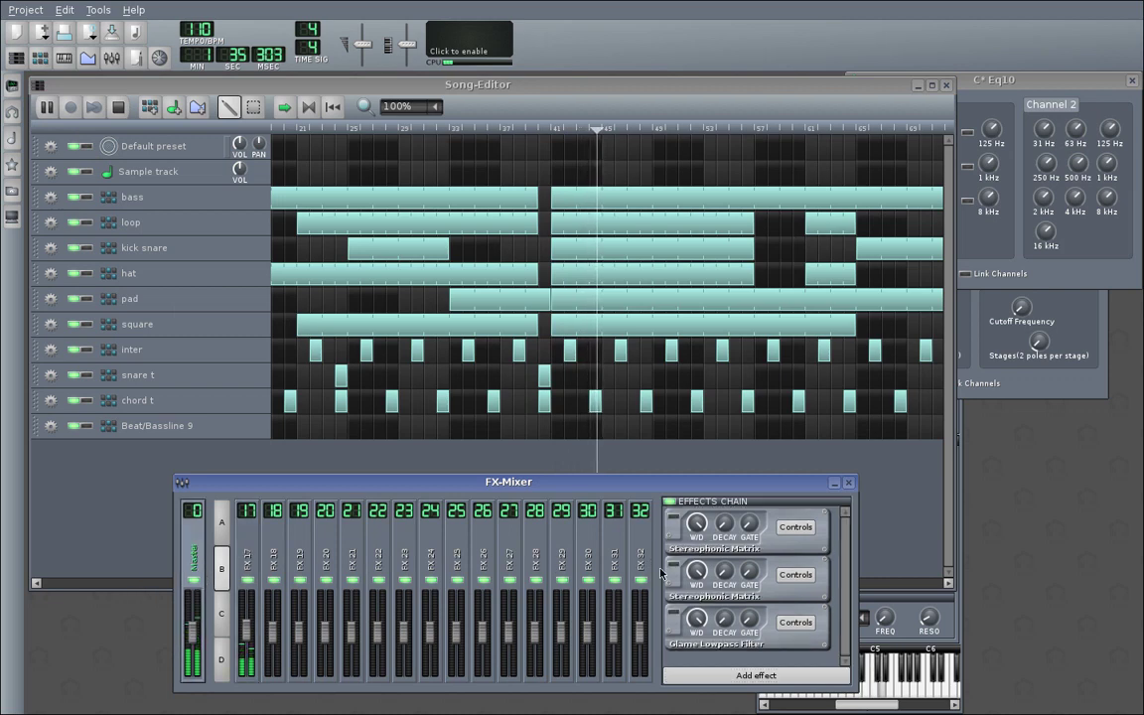
{"action": "left_click", "coordinate": [123, 109]}
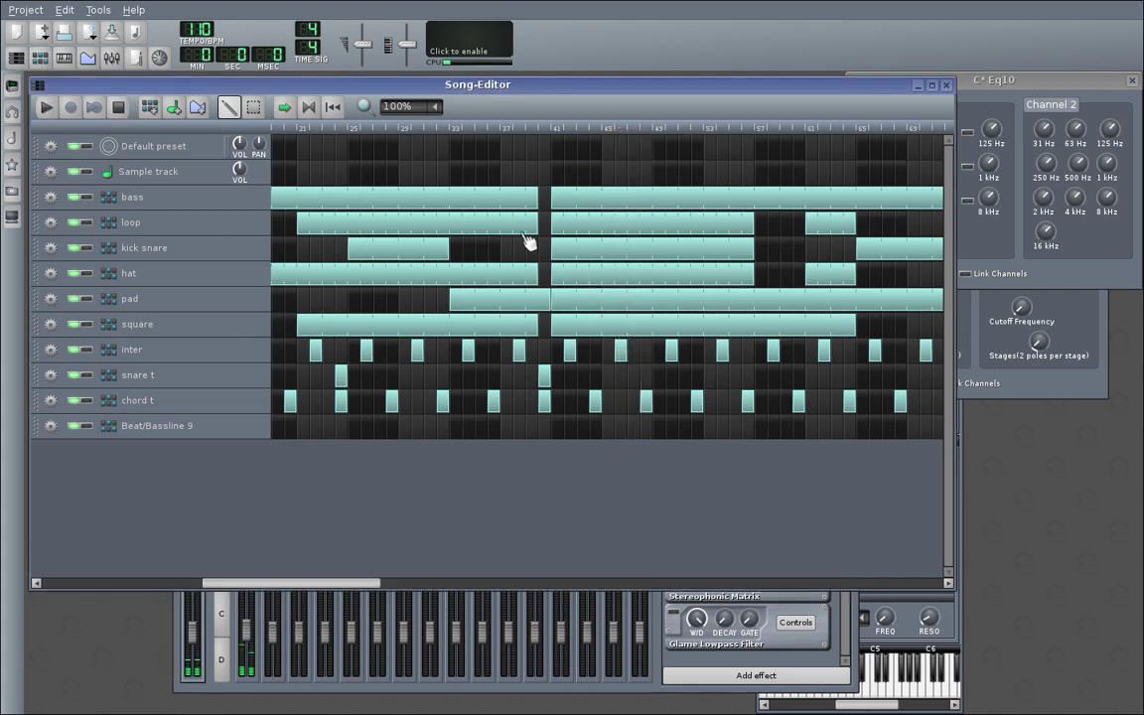
{"action": "right_click", "coordinate": [618, 201]}
{"action": "left_click", "coordinate": [622, 214]}
{"action": "left_click", "coordinate": [804, 107]}
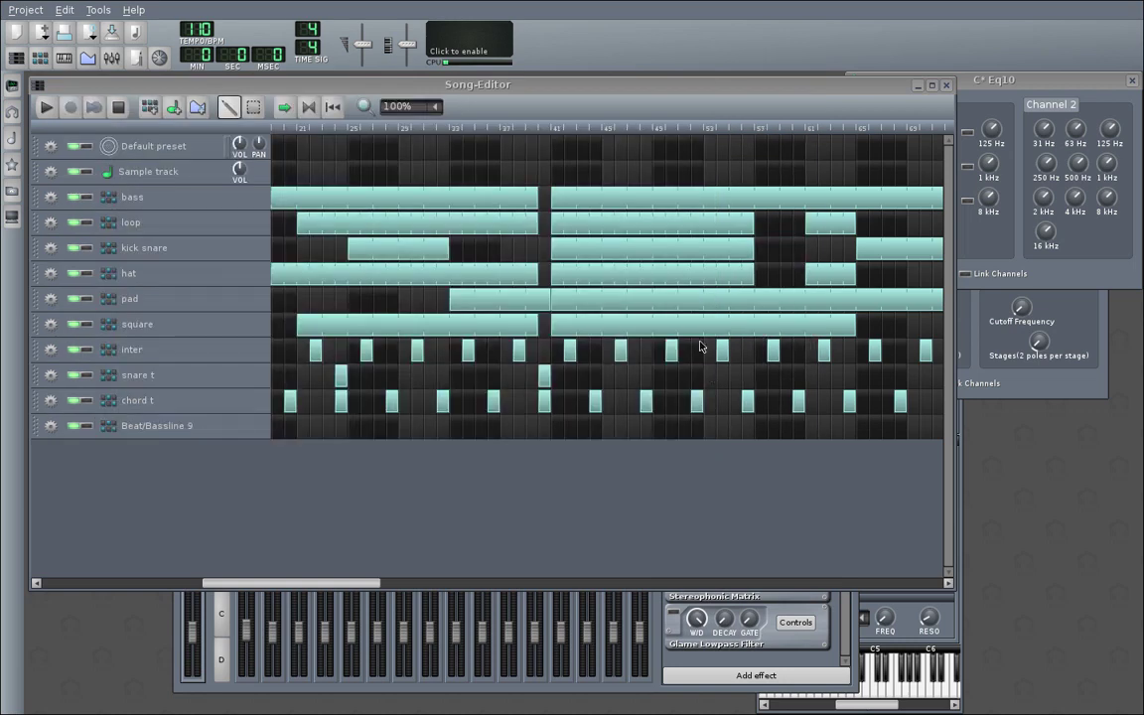
Start pattern playback, open the kick snare pattern in the Beat+Bassline Editor and enlarge the window to show every track.
{"action": "double_click", "coordinate": [605, 268]}
{"action": "left_click", "coordinate": [66, 128]}
{"action": "left_click", "coordinate": [804, 106]}
{"action": "right_click", "coordinate": [575, 250]}
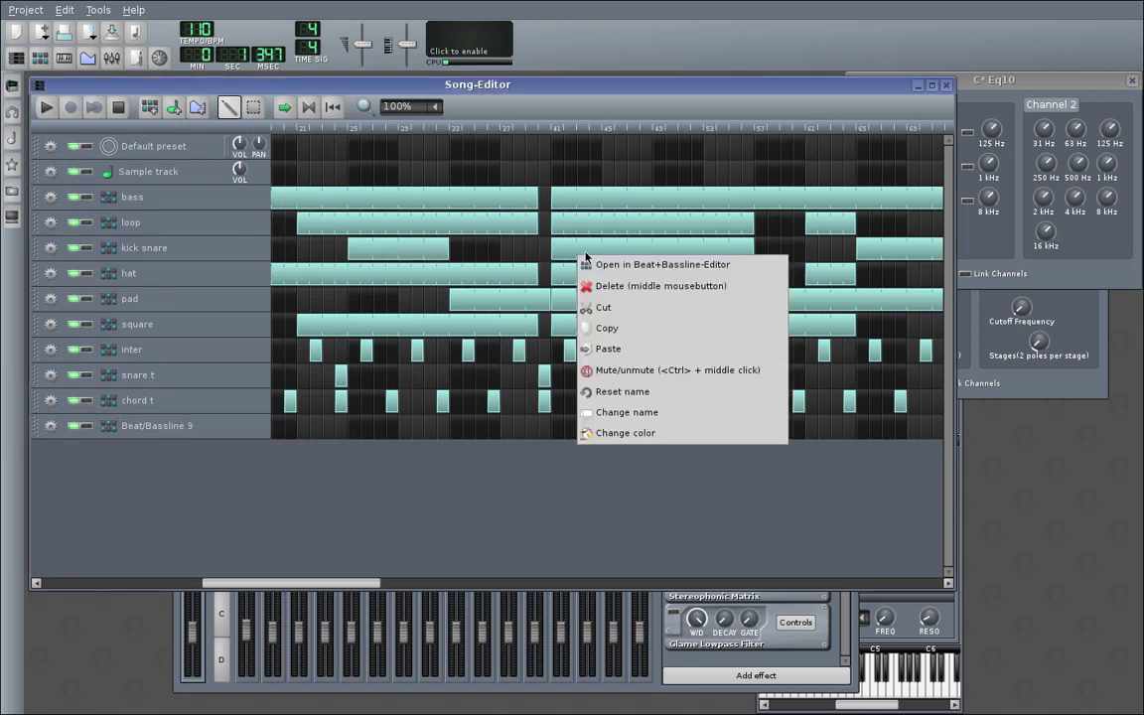
{"action": "left_click", "coordinate": [635, 263]}
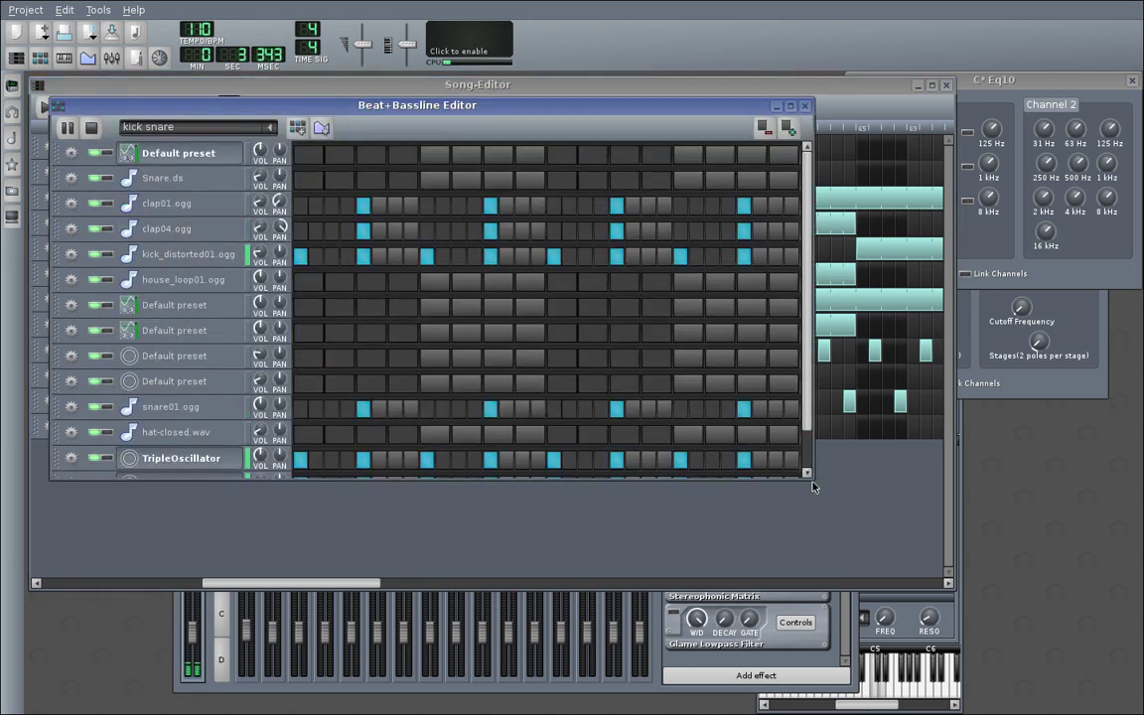
{"action": "left_click_drag", "start_coordinate": [812, 486], "coordinate": [907, 600]}
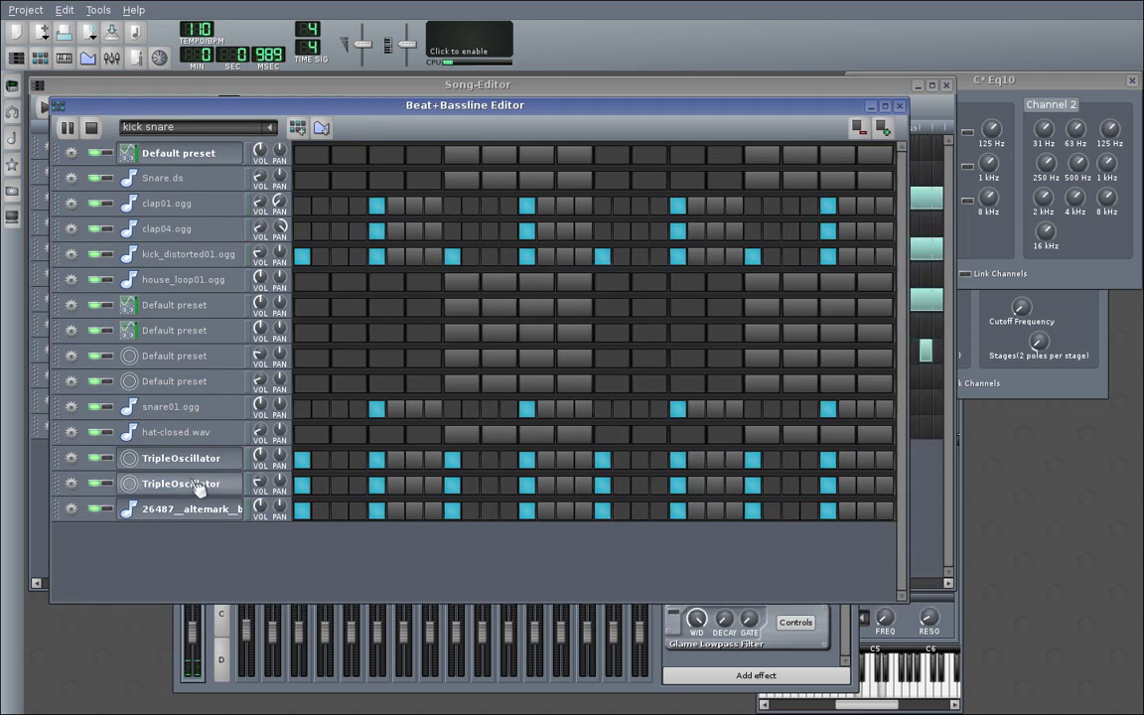
Solo the kick layers one at a time while the kick snare pattern plays, including kick_distorted01.ogg and the second TripleOscillator, and unsolo them.
{"action": "left_click", "coordinate": [109, 484]}
{"action": "left_click", "coordinate": [110, 508]}
{"action": "left_click", "coordinate": [110, 508]}
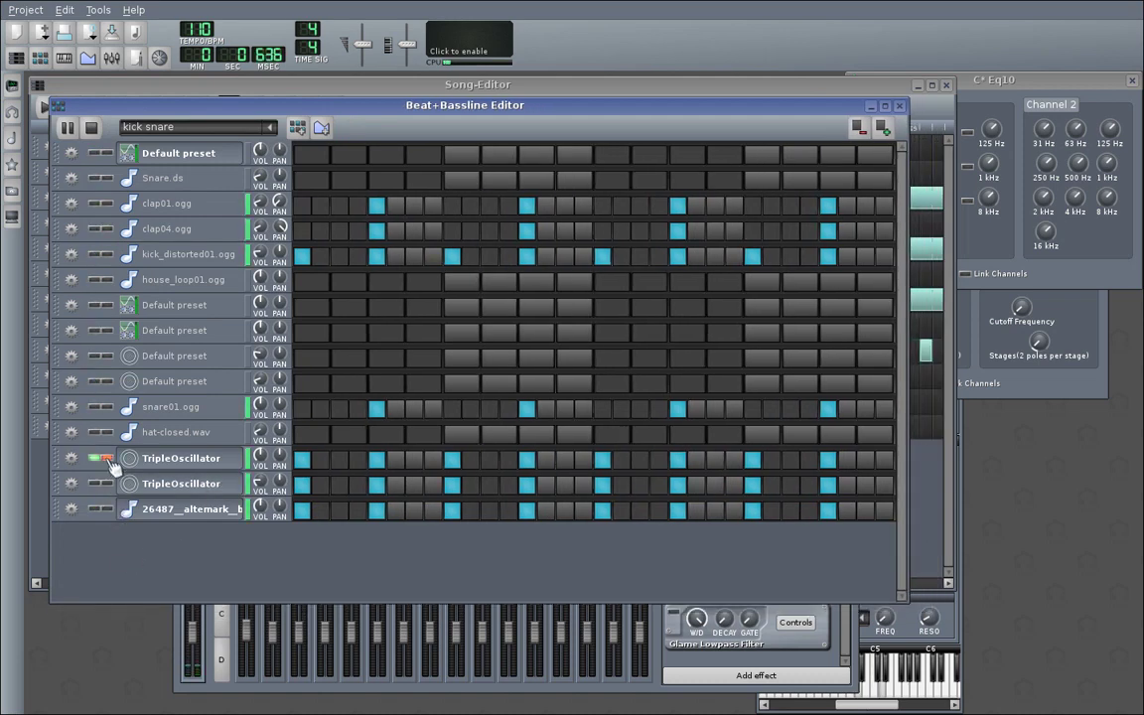
{"action": "left_click", "coordinate": [110, 255]}
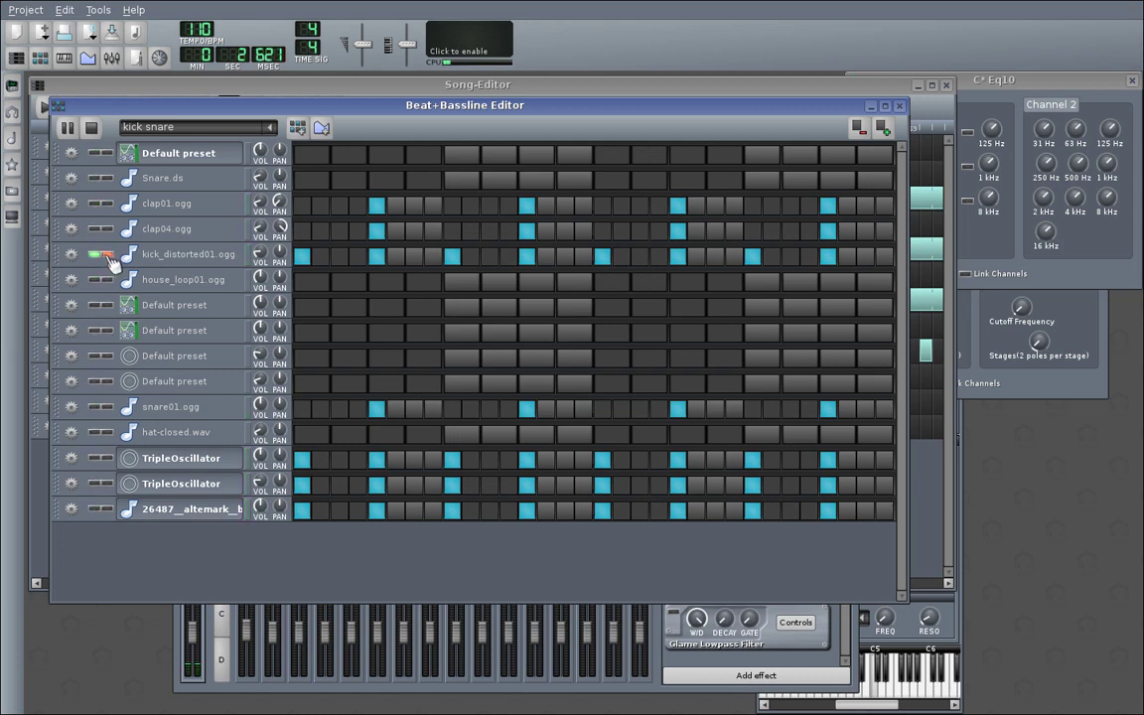
{"action": "left_click", "coordinate": [109, 256]}
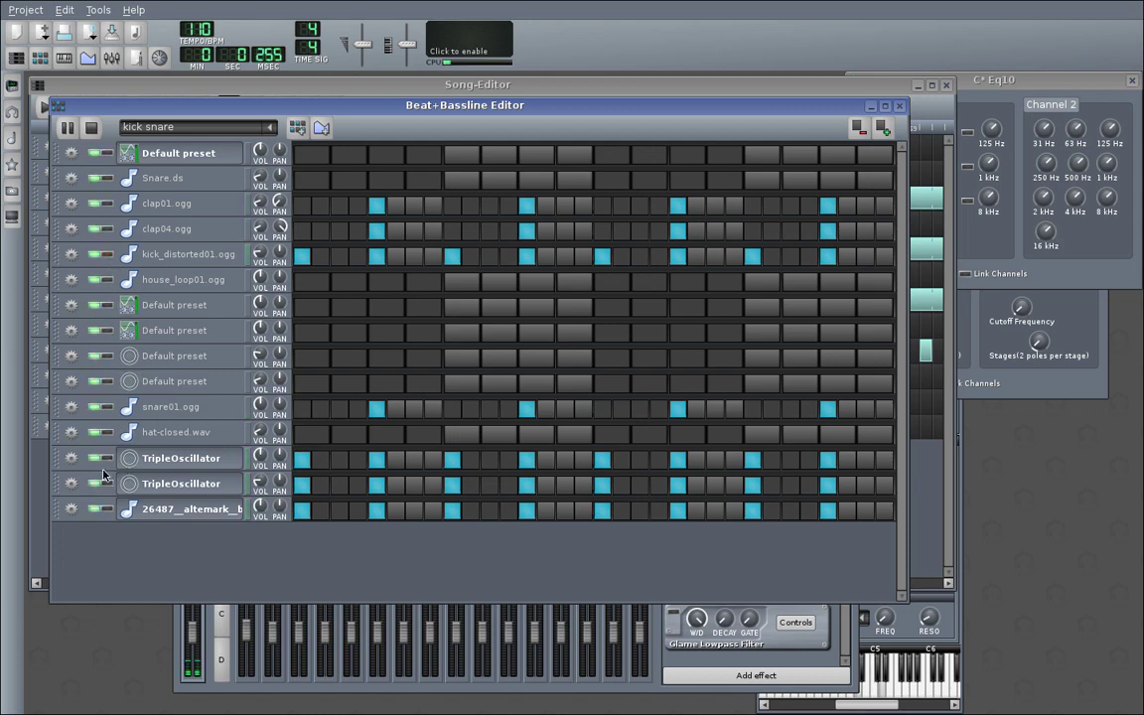
{"action": "left_click", "coordinate": [109, 483]}
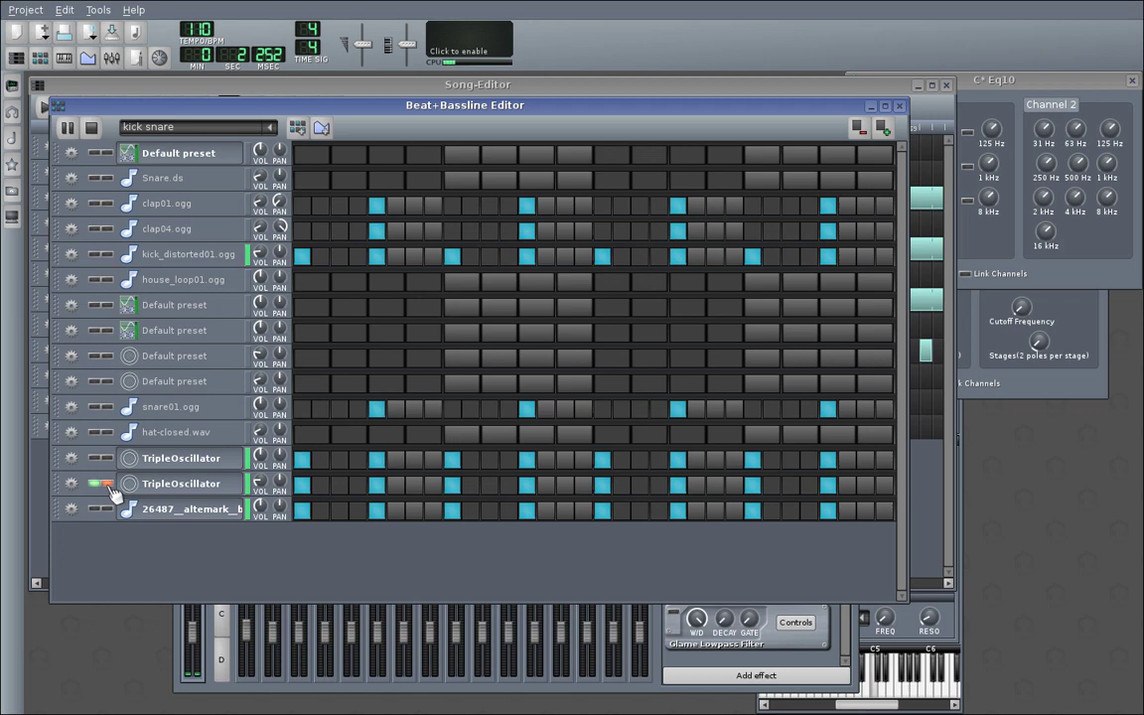
{"action": "left_click", "coordinate": [110, 485]}
Route the second TripleOscillator track to FX channel 17 and close its instrument window.
{"action": "left_click", "coordinate": [151, 484]}
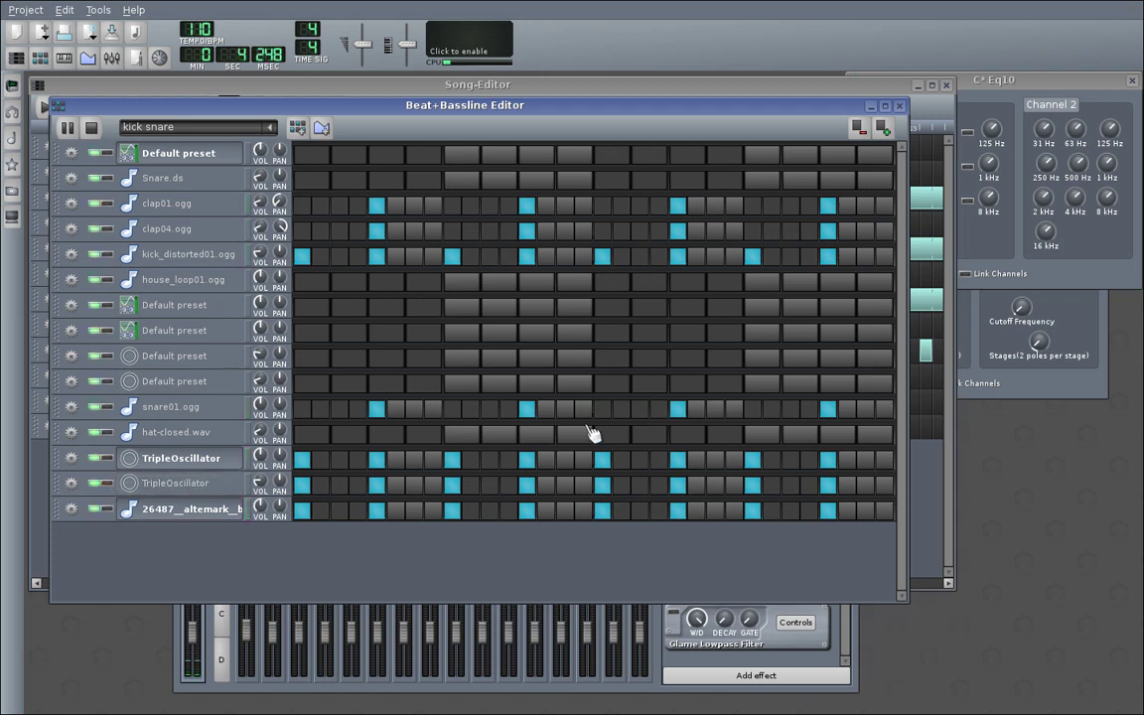
{"action": "left_click", "coordinate": [204, 482]}
{"action": "scroll", "coordinate": [911, 417], "scroll_direction": "up", "scroll_amount": 10}
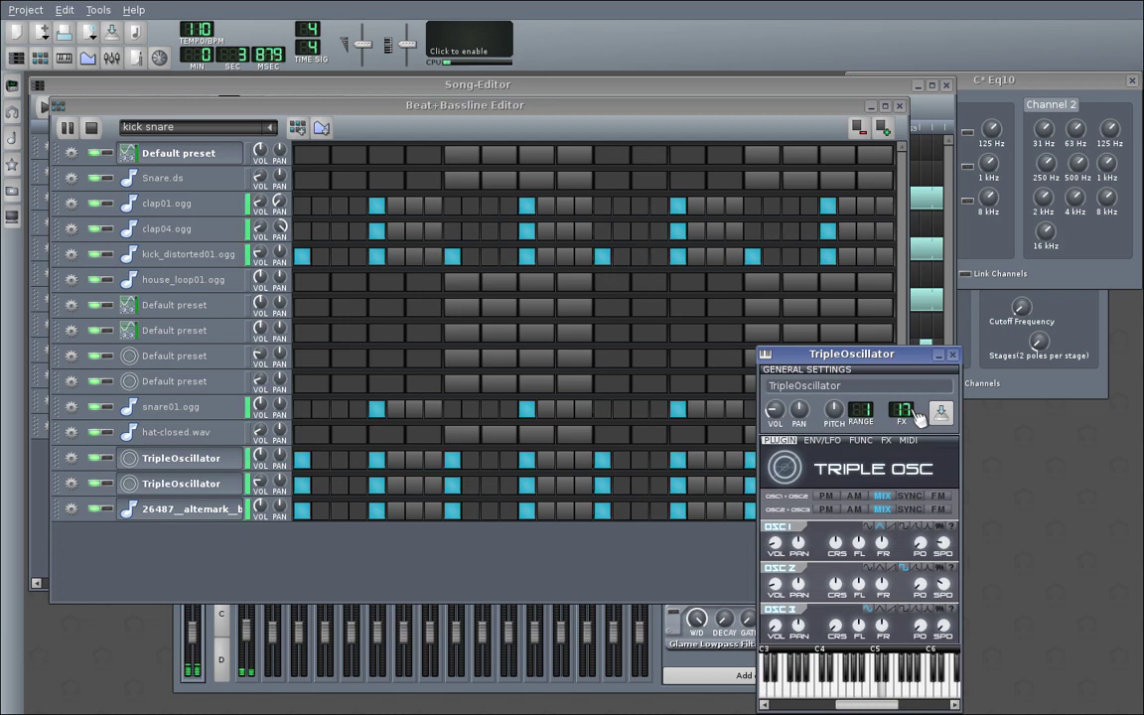
{"action": "left_click", "coordinate": [952, 355]}
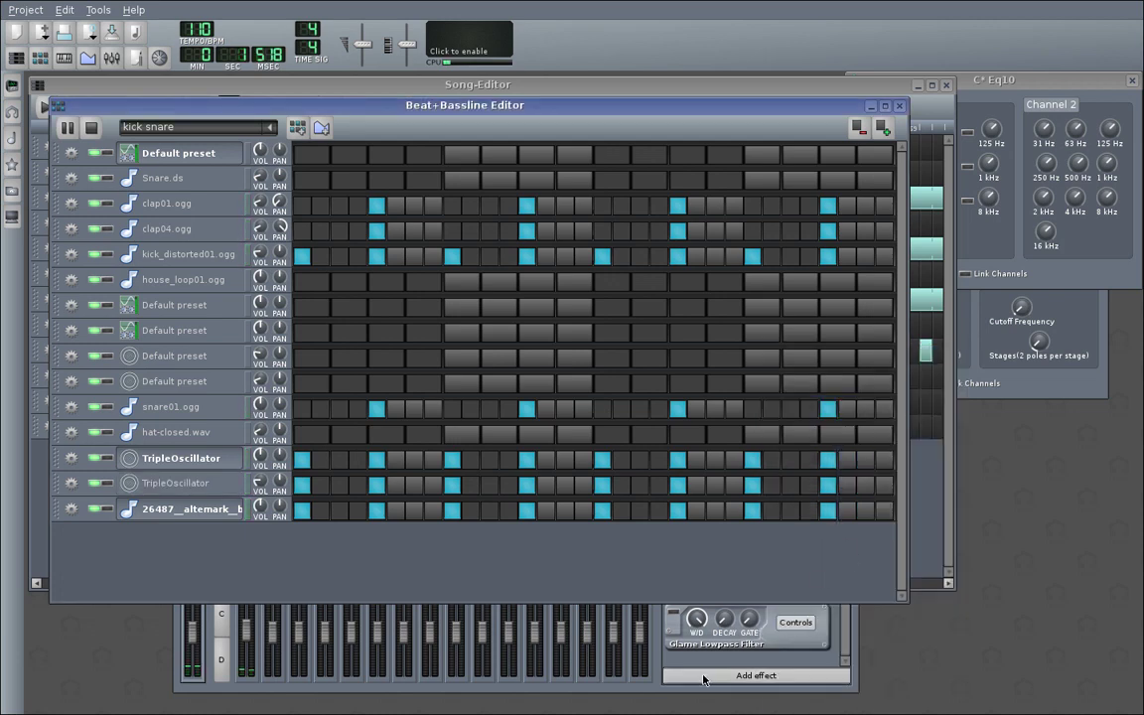
Select FX 17 in the FX-Mixer, switch its effects chain off and on while the kick snare pattern plays, and stop playback.
{"action": "left_click", "coordinate": [699, 617]}
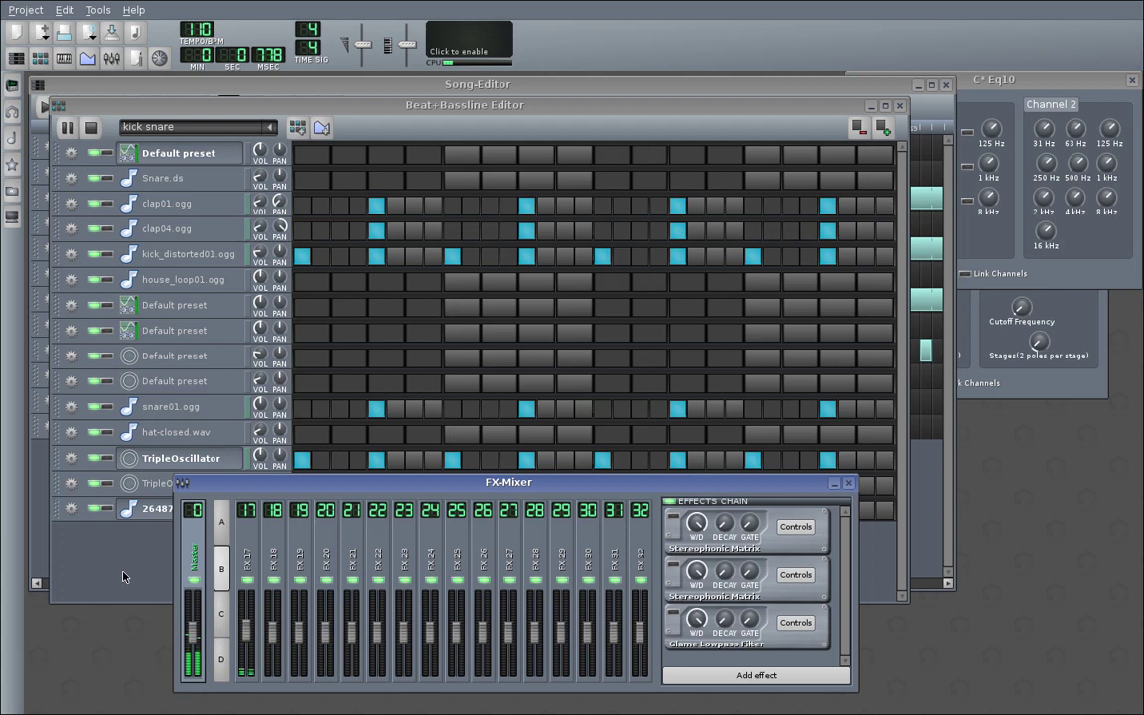
{"action": "left_click", "coordinate": [154, 546]}
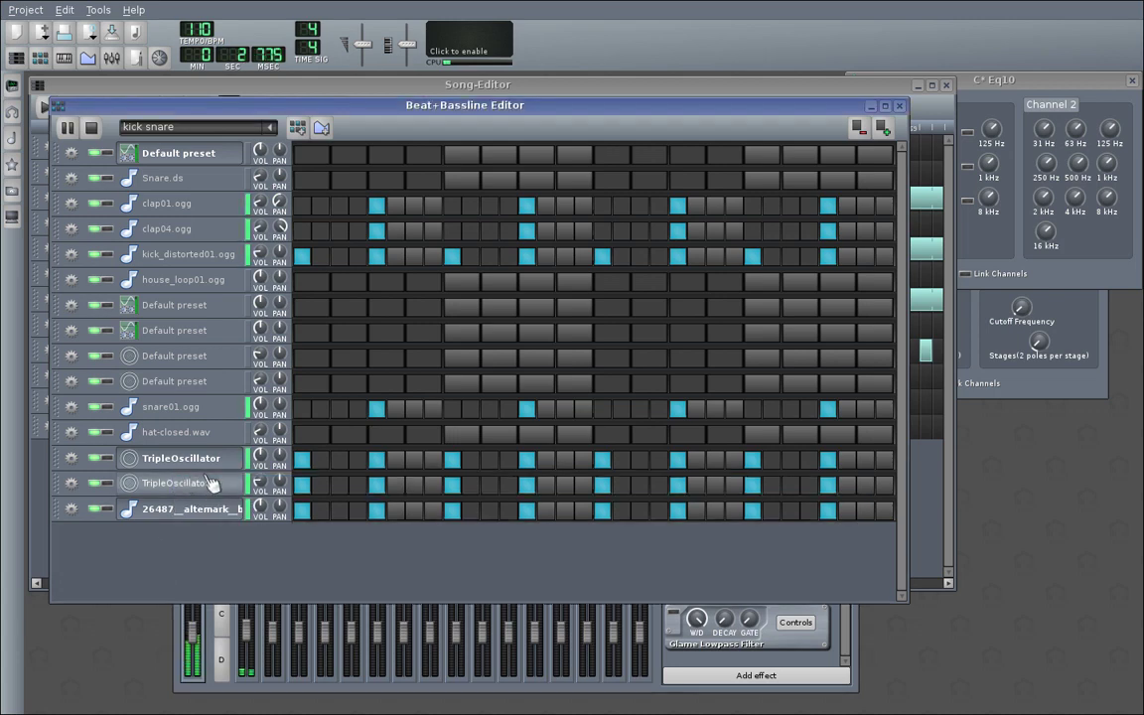
{"action": "left_click", "coordinate": [188, 675]}
{"action": "left_click", "coordinate": [244, 516]}
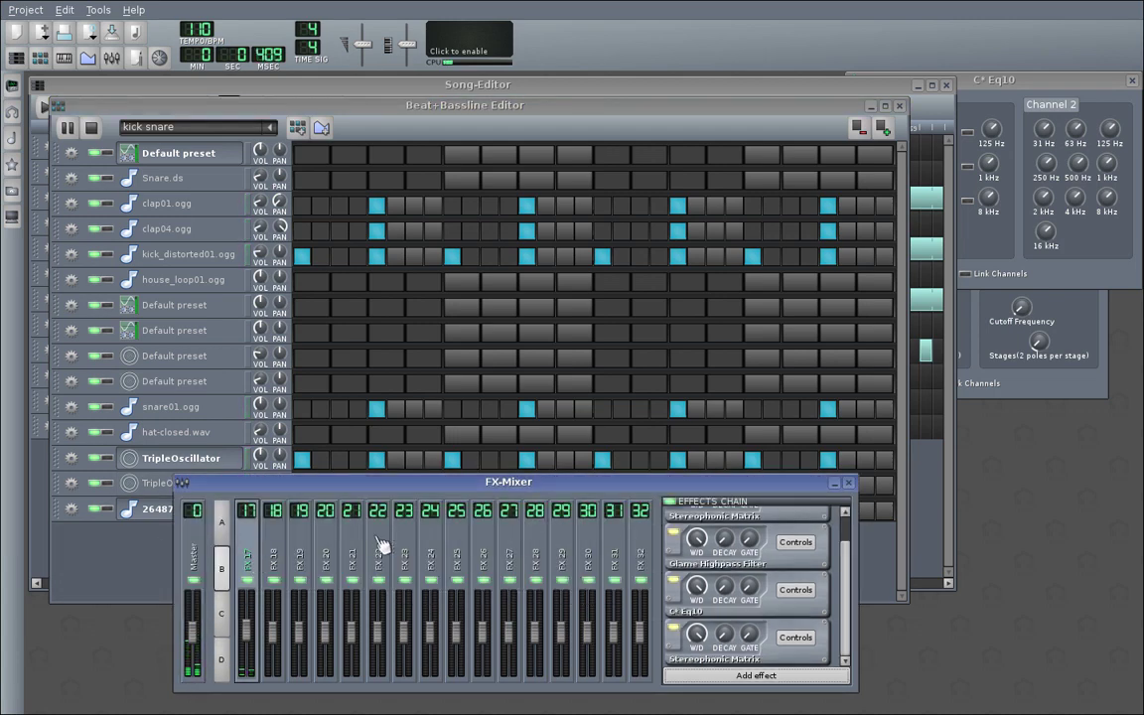
{"action": "left_click", "coordinate": [670, 503]}
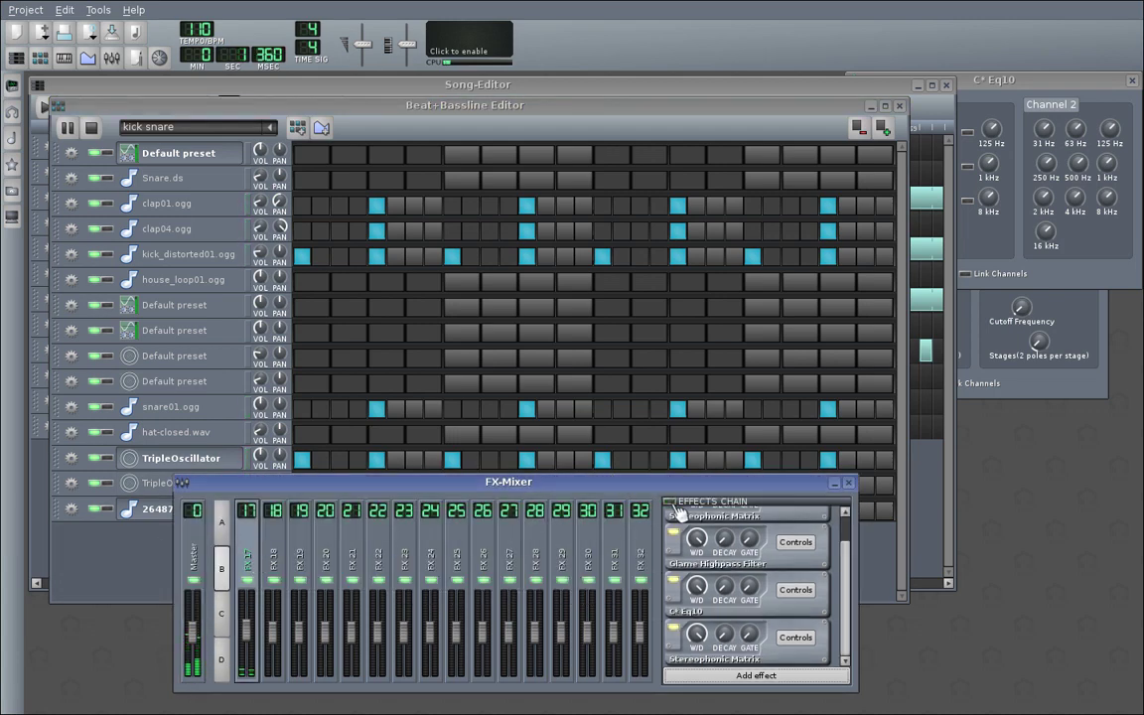
{"action": "left_click", "coordinate": [670, 503]}
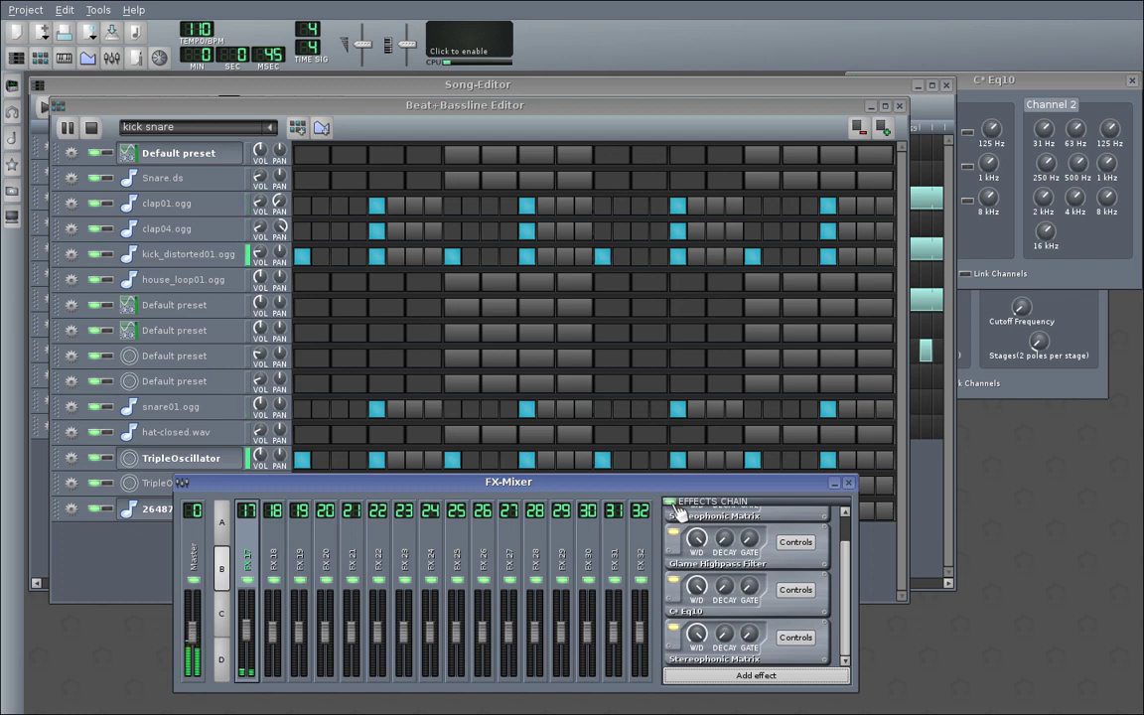
{"action": "left_click", "coordinate": [123, 521]}
{"action": "left_click", "coordinate": [90, 127]}
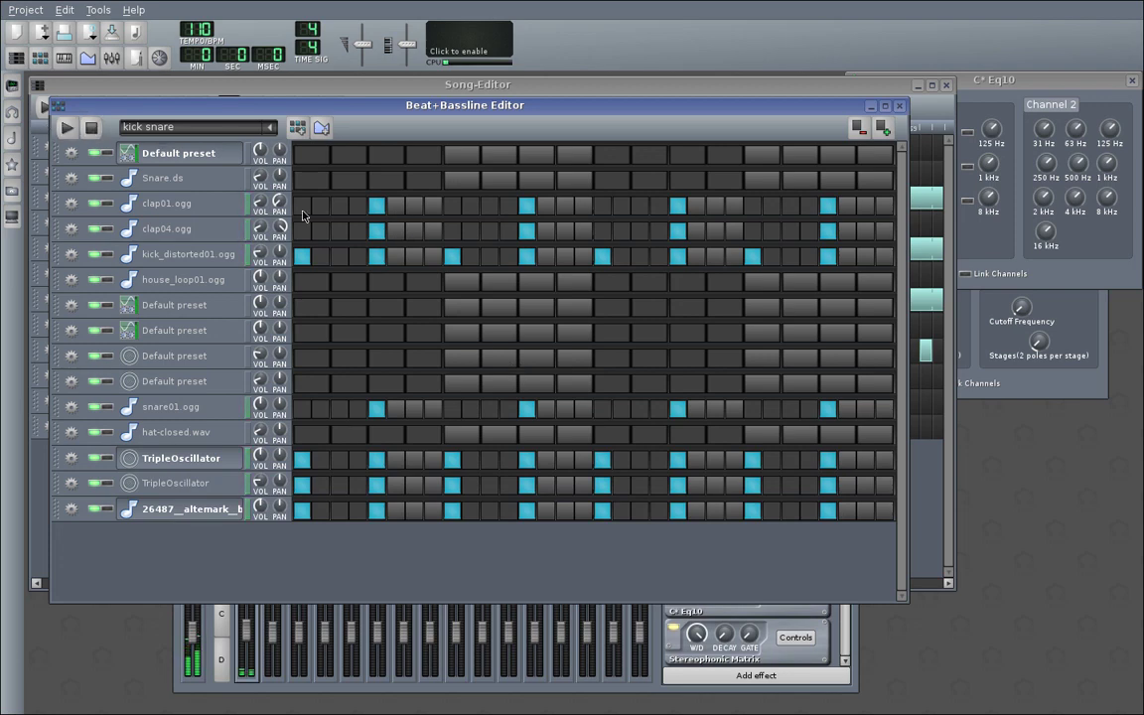
Close the kick snare pattern and open the pad pattern from the Song-Editor in the Beat+Bassline Editor.
{"action": "left_click", "coordinate": [895, 105]}
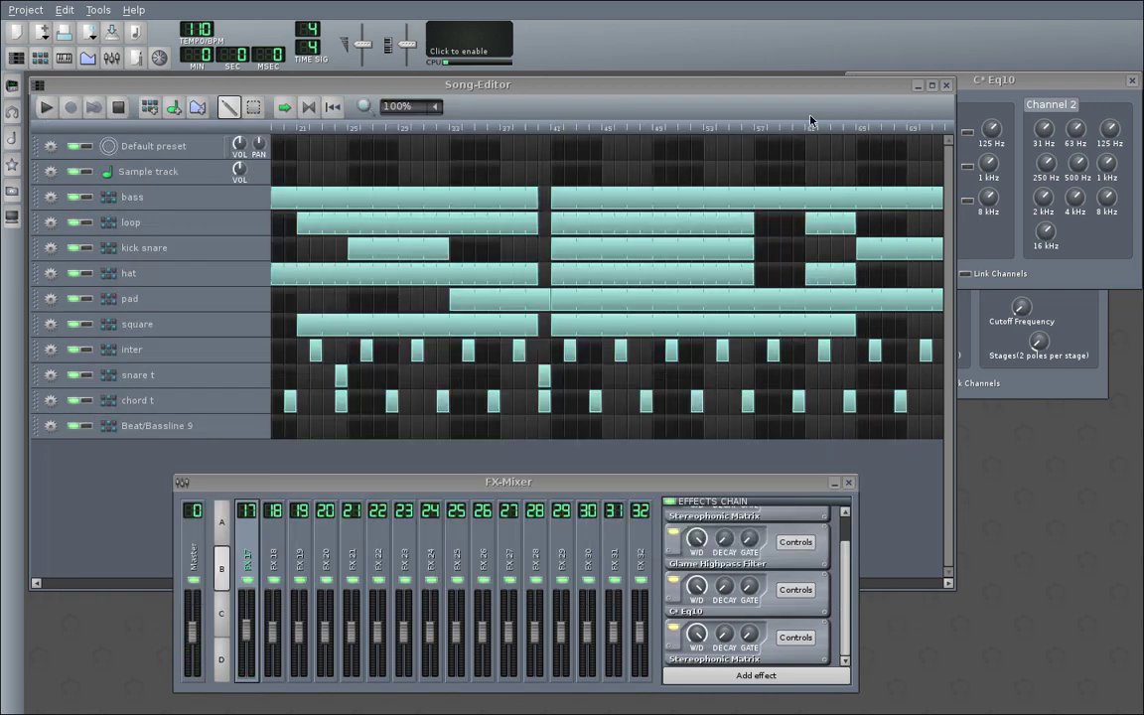
{"action": "right_click", "coordinate": [594, 278]}
{"action": "left_click", "coordinate": [427, 480]}
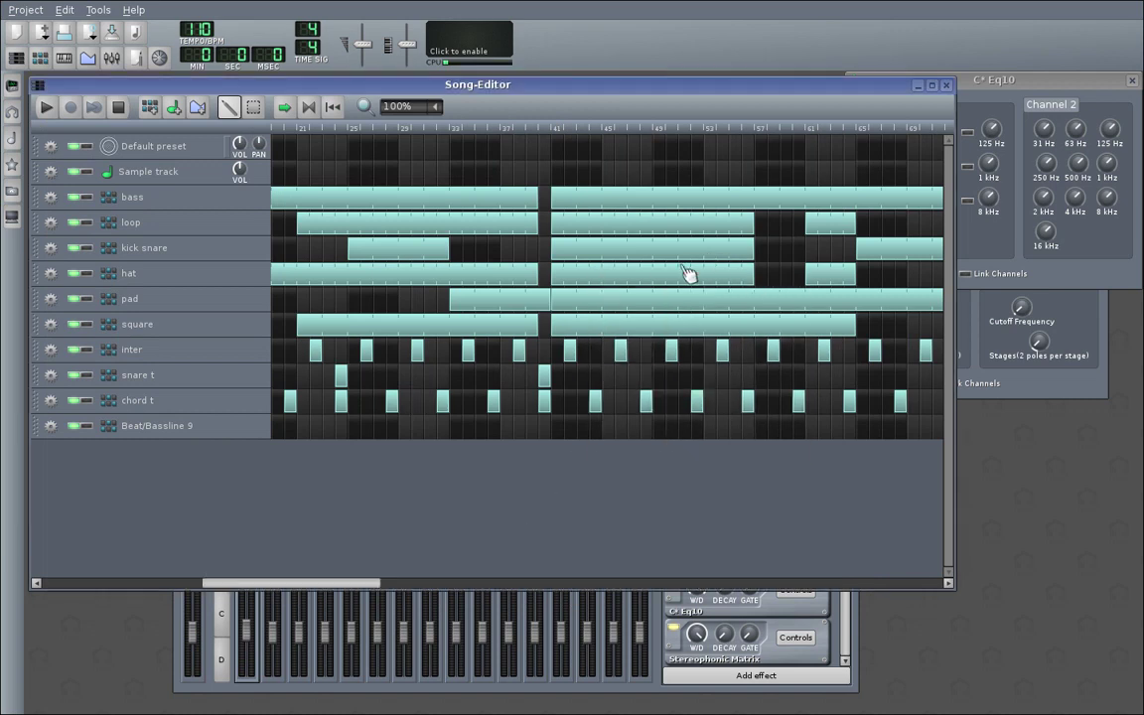
{"action": "right_click", "coordinate": [581, 300]}
{"action": "left_click", "coordinate": [636, 308]}
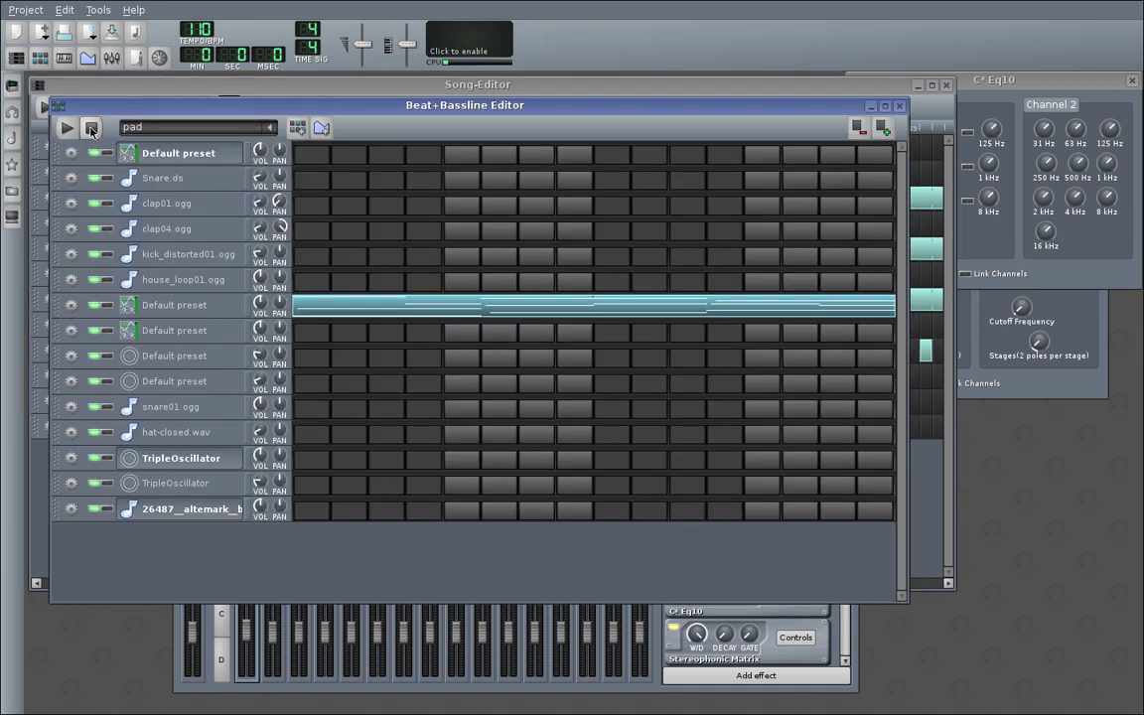
Play the pad pattern while switching the Master channel's Stereophonic Matrix effects on and off to hear its mid and side content.
{"action": "left_click", "coordinate": [194, 683]}
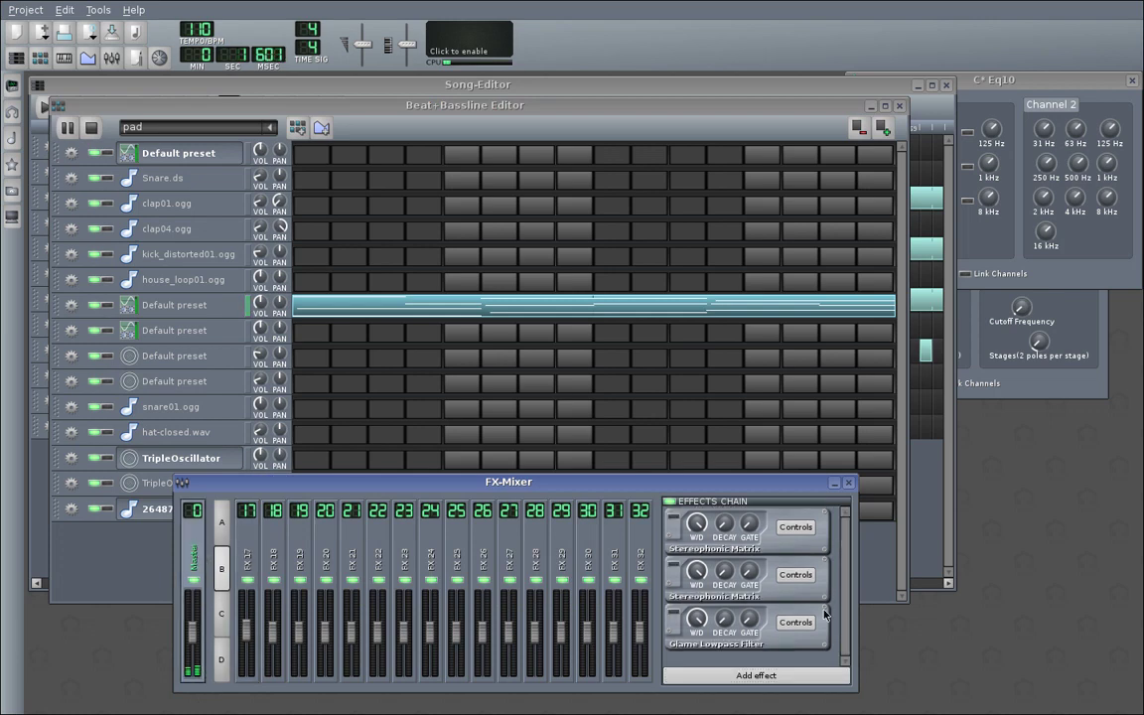
{"action": "left_click", "coordinate": [674, 518]}
{"action": "left_click", "coordinate": [674, 518]}
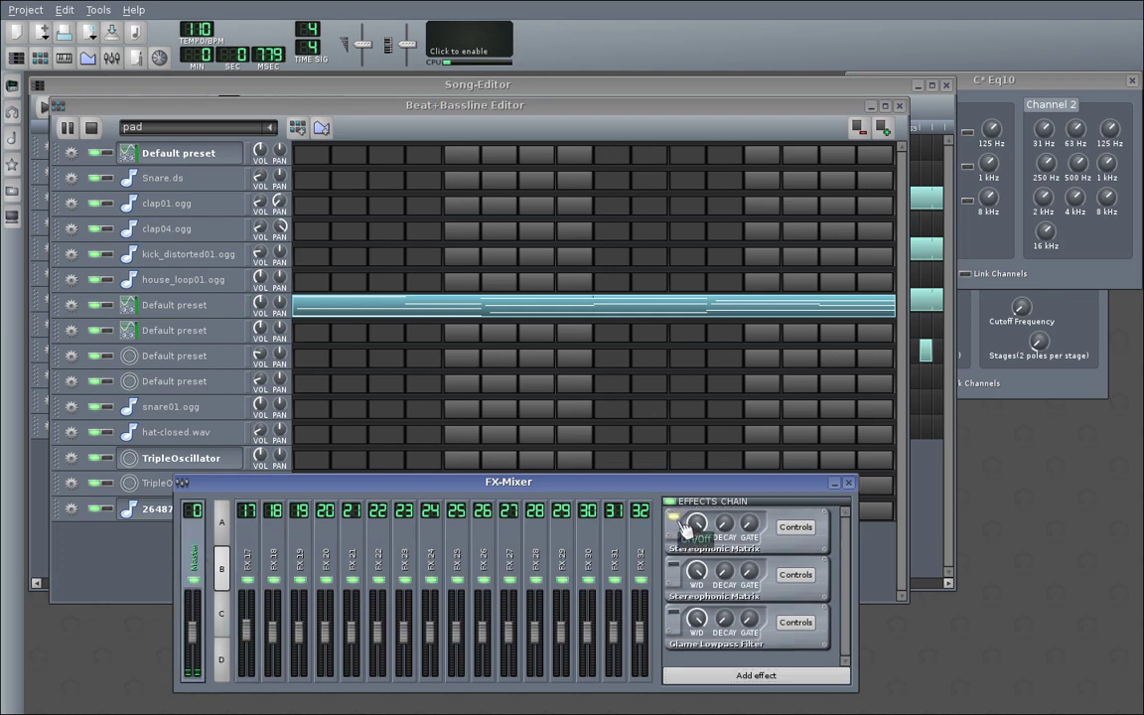
{"action": "left_click", "coordinate": [674, 566]}
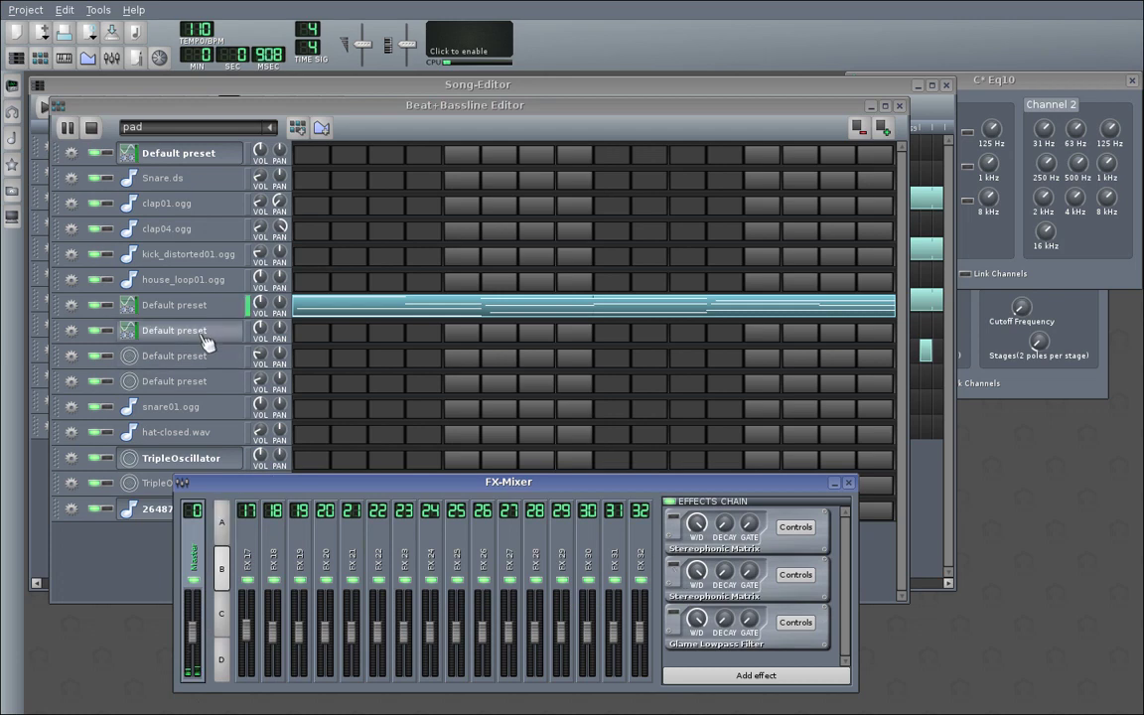
Route the pad's ZynAddSubFX instrument to FX channel 18, select FX 18 in the mixer, and stop playback.
{"action": "left_click", "coordinate": [189, 306]}
{"action": "scroll", "coordinate": [251, 423], "scroll_direction": "up", "scroll_amount": 2}
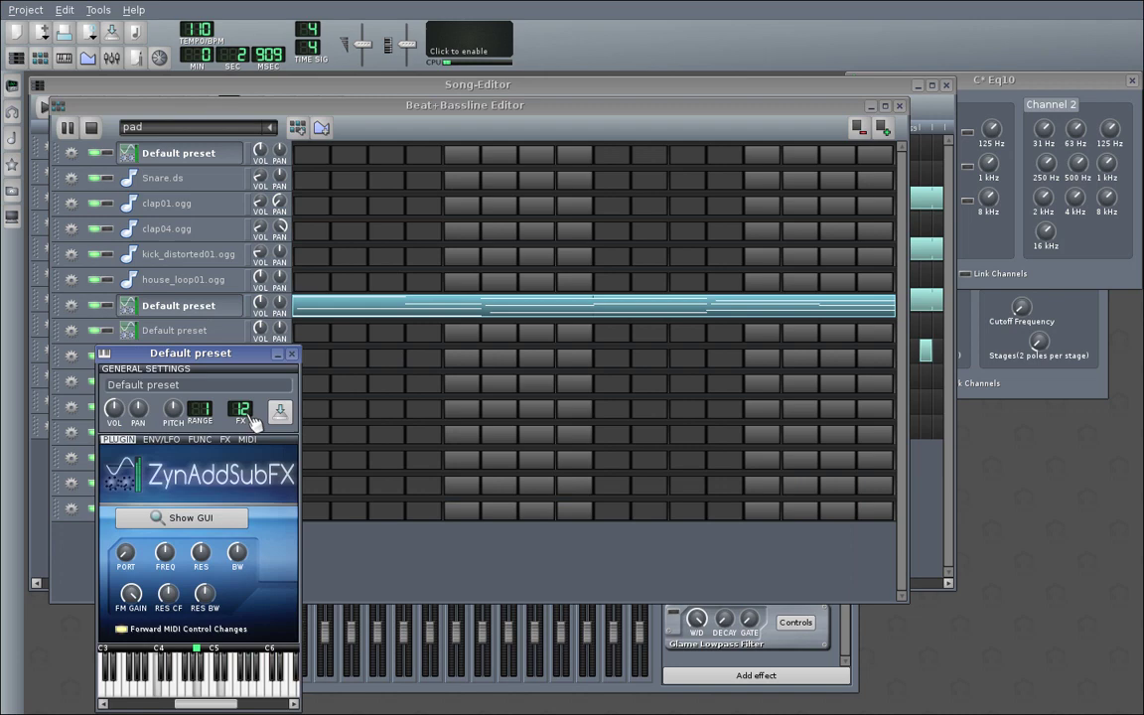
{"action": "left_click", "coordinate": [291, 353]}
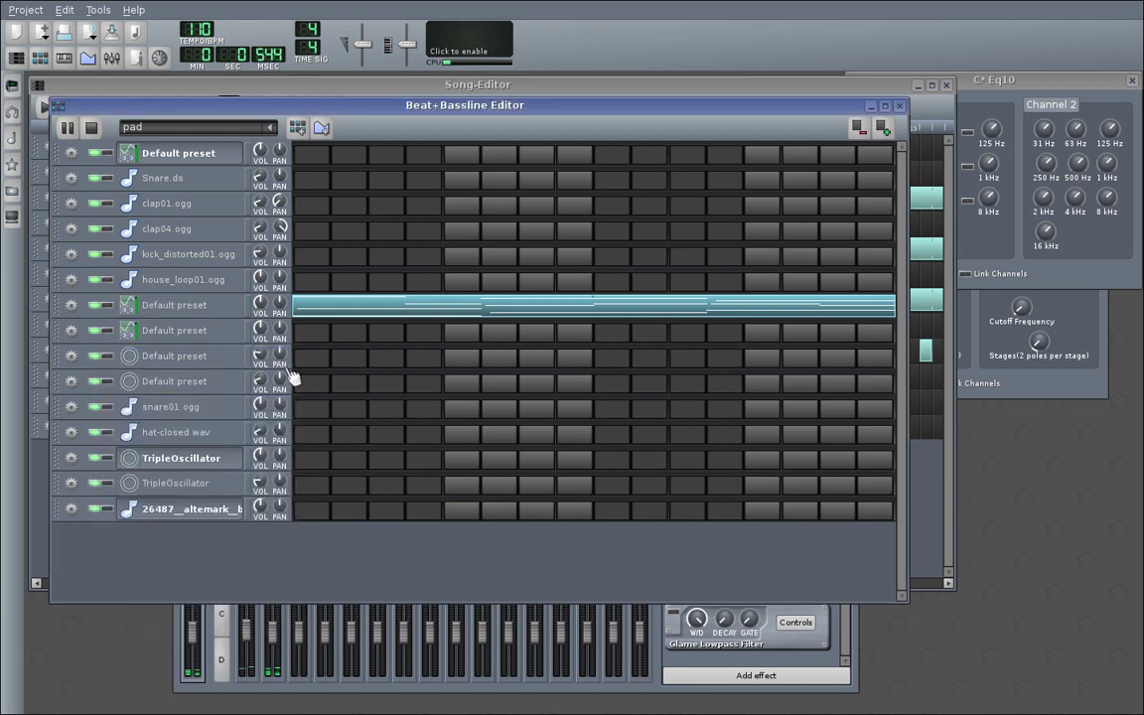
{"action": "left_click", "coordinate": [258, 688]}
{"action": "left_click", "coordinate": [278, 562]}
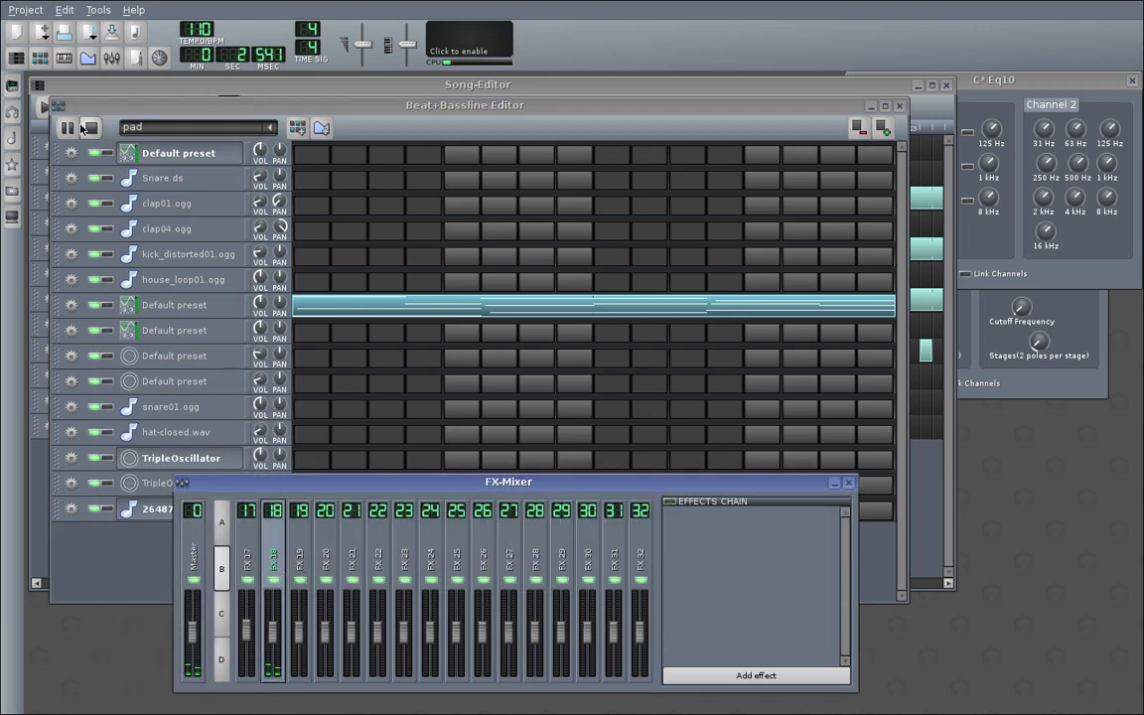
{"action": "left_click", "coordinate": [89, 127]}
Add the M/S Split and M/S Join effects to FX 18, and briefly consult the M/S Processing in LMMS slide in the presentation.
{"action": "left_click", "coordinate": [746, 676]}
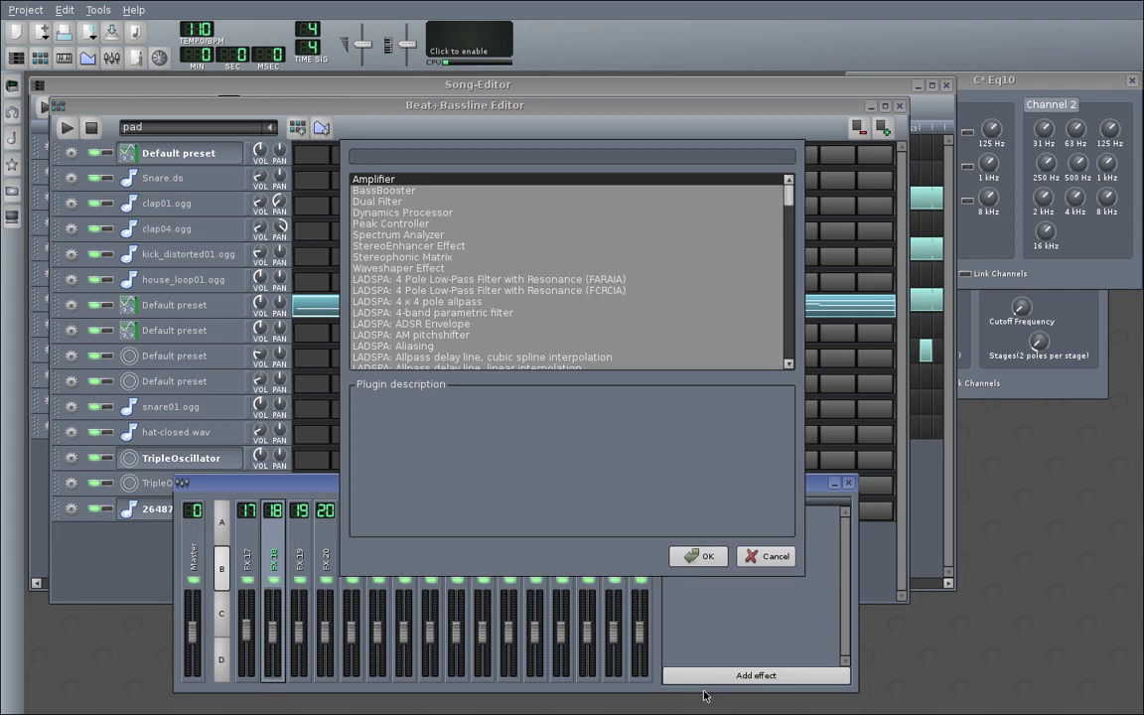
{"action": "type", "text": "joi"}
{"action": "key", "text": "BackSpace"}
{"action": "key", "text": "BackSpace"}
{"action": "key", "text": "BackSpace"}
{"action": "type", "text": "splin"}
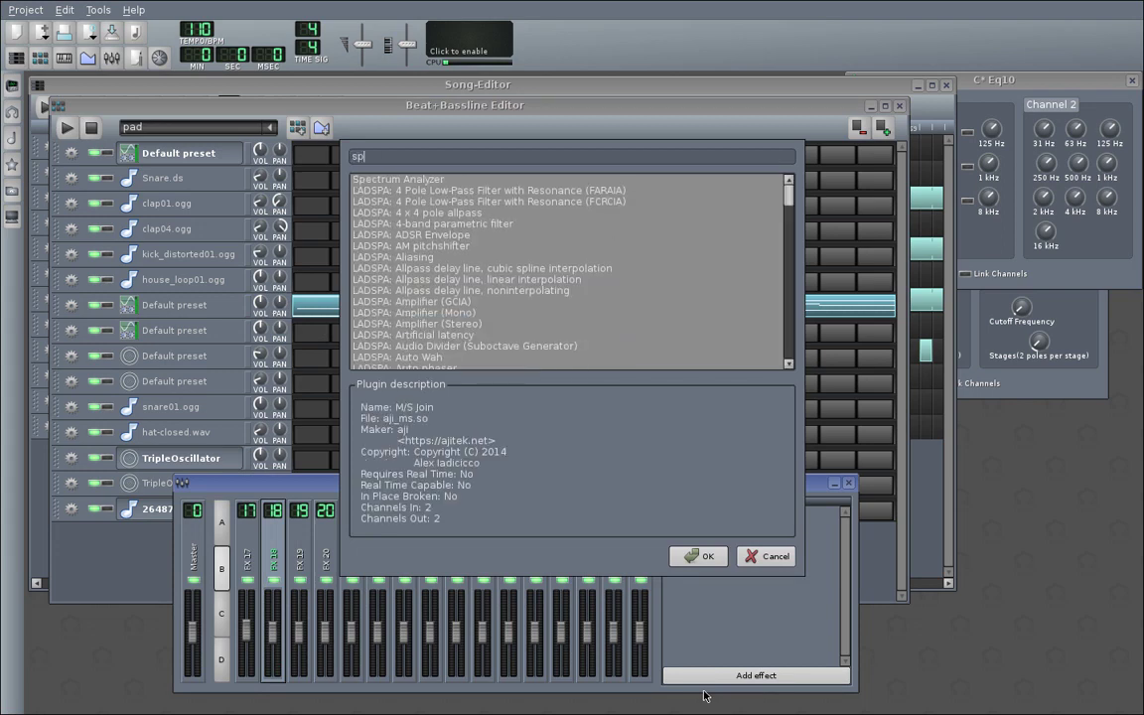
{"action": "key", "text": "BackSpace"}
{"action": "key", "text": "BackSpace"}
{"action": "key", "text": "BackSpace"}
{"action": "key", "text": "BackSpace"}
{"action": "key", "text": "BackSpace"}
{"action": "type", "text": "split"}
{"action": "key", "text": "Return"}
{"action": "left_click", "coordinate": [704, 676]}
{"action": "type", "text": "join"}
{"action": "key", "text": "Return"}
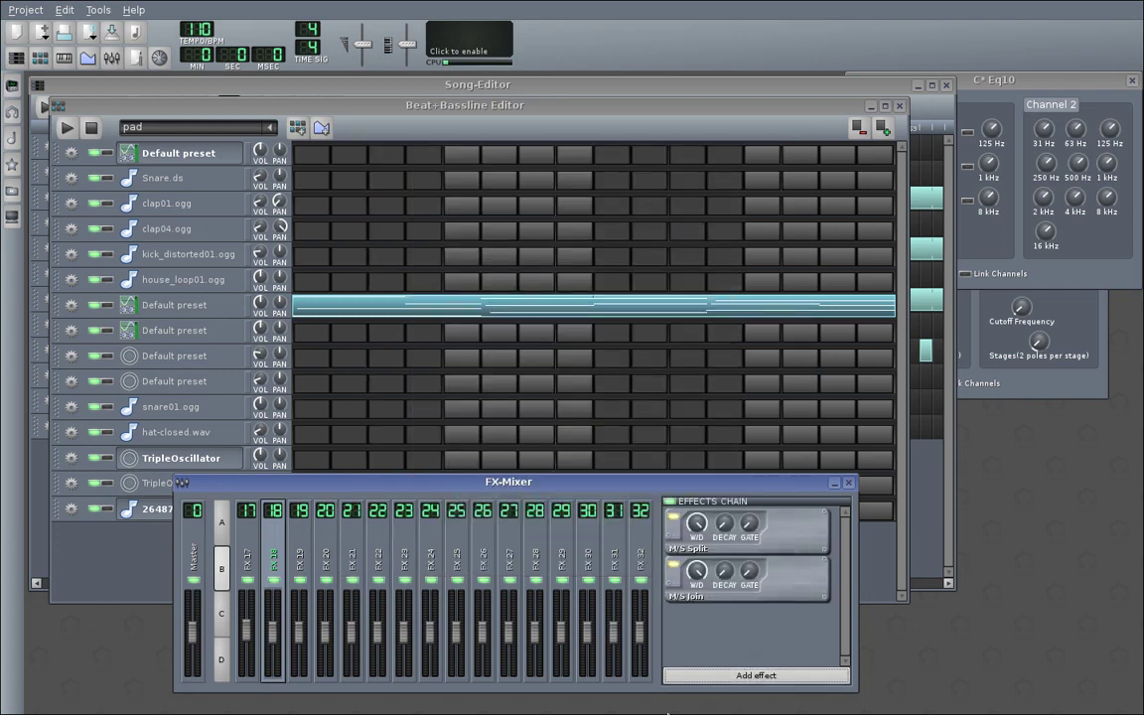
{"action": "key", "text": "alt+Tab"}
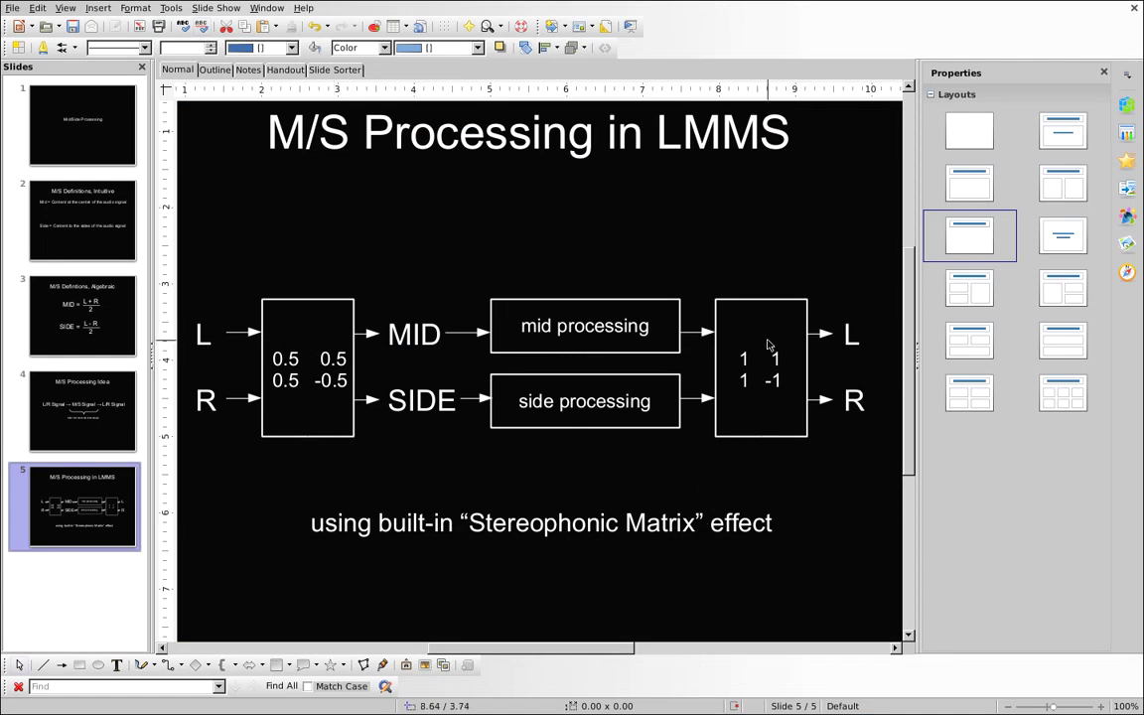
{"action": "key", "text": "alt+Tab"}
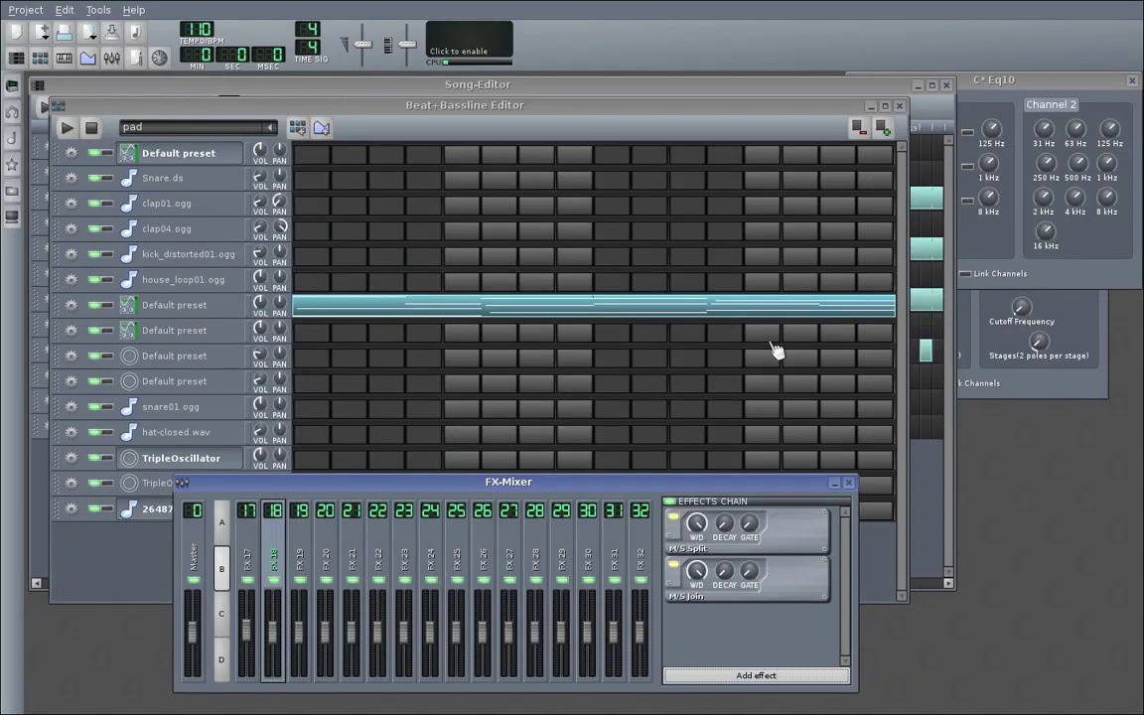
Play the pad, add the C* Eq10X2 stereo equalizer to FX 18, place it between M/S Split and M/S Join, and stop playback.
{"action": "left_click", "coordinate": [81, 107]}
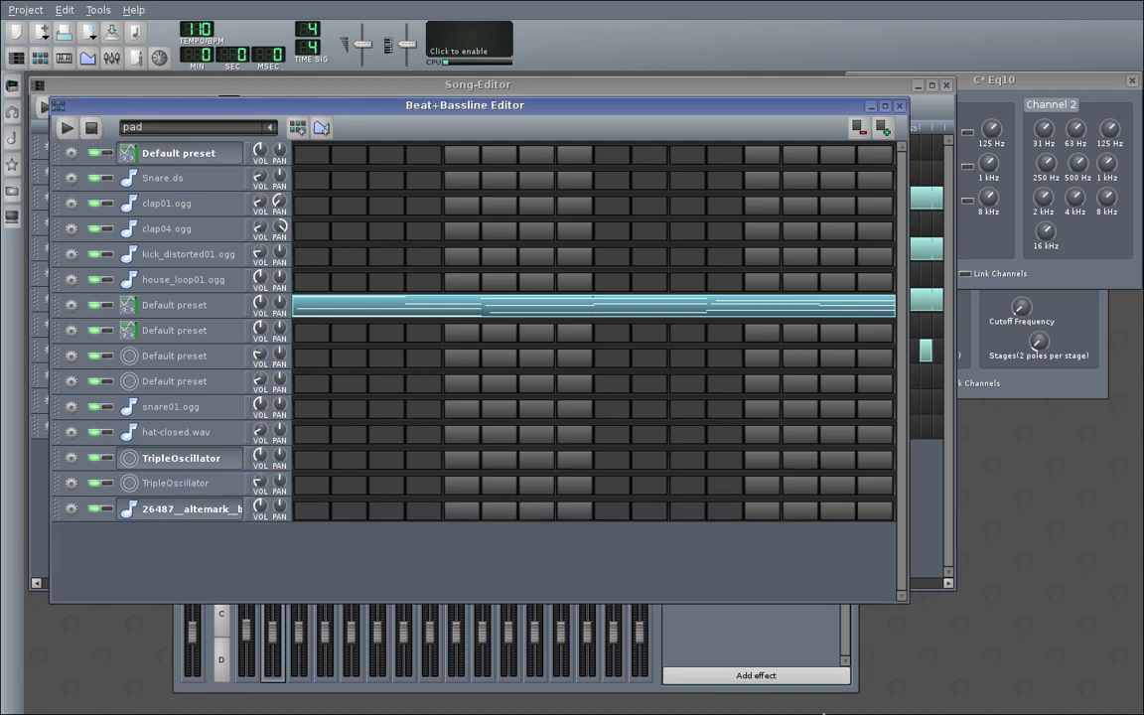
{"action": "left_click", "coordinate": [67, 127]}
{"action": "left_click", "coordinate": [752, 675]}
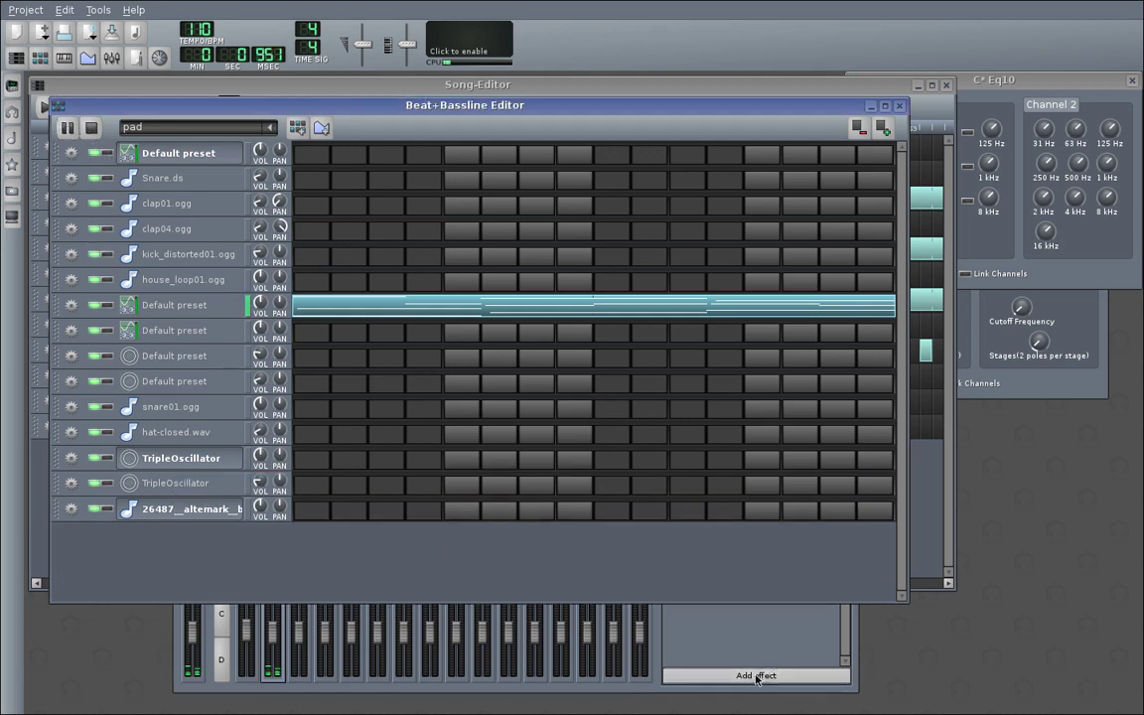
{"action": "type", "text": "eq"}
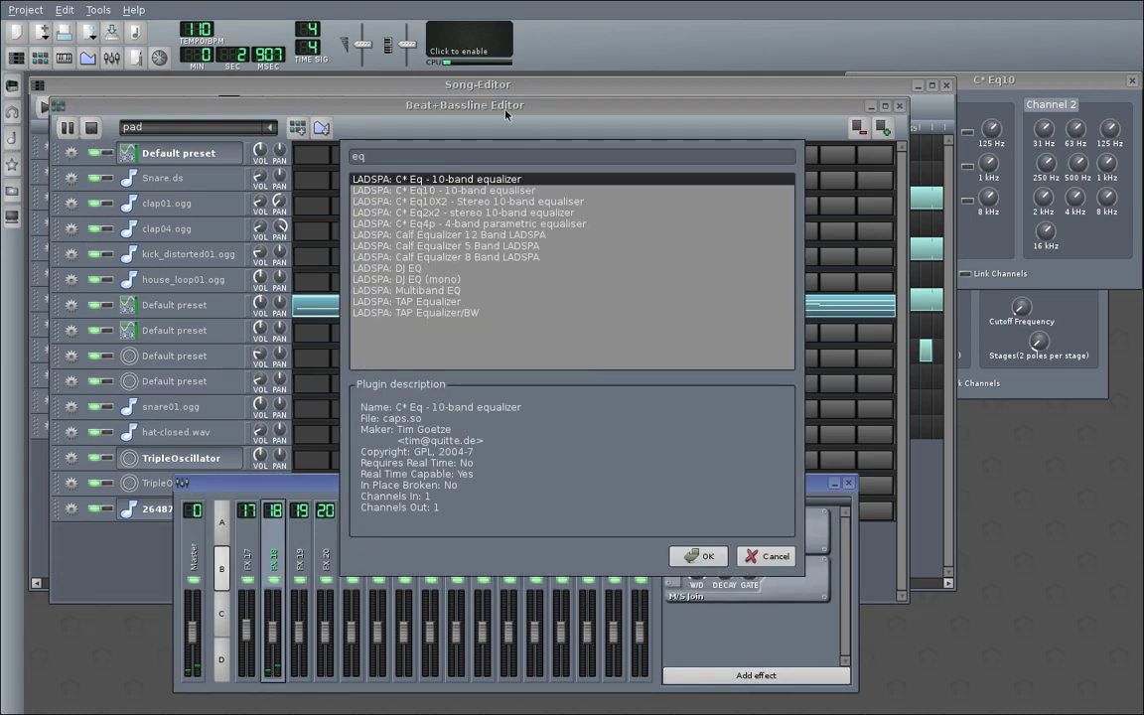
{"action": "left_click", "coordinate": [503, 202]}
{"action": "left_click", "coordinate": [695, 556]}
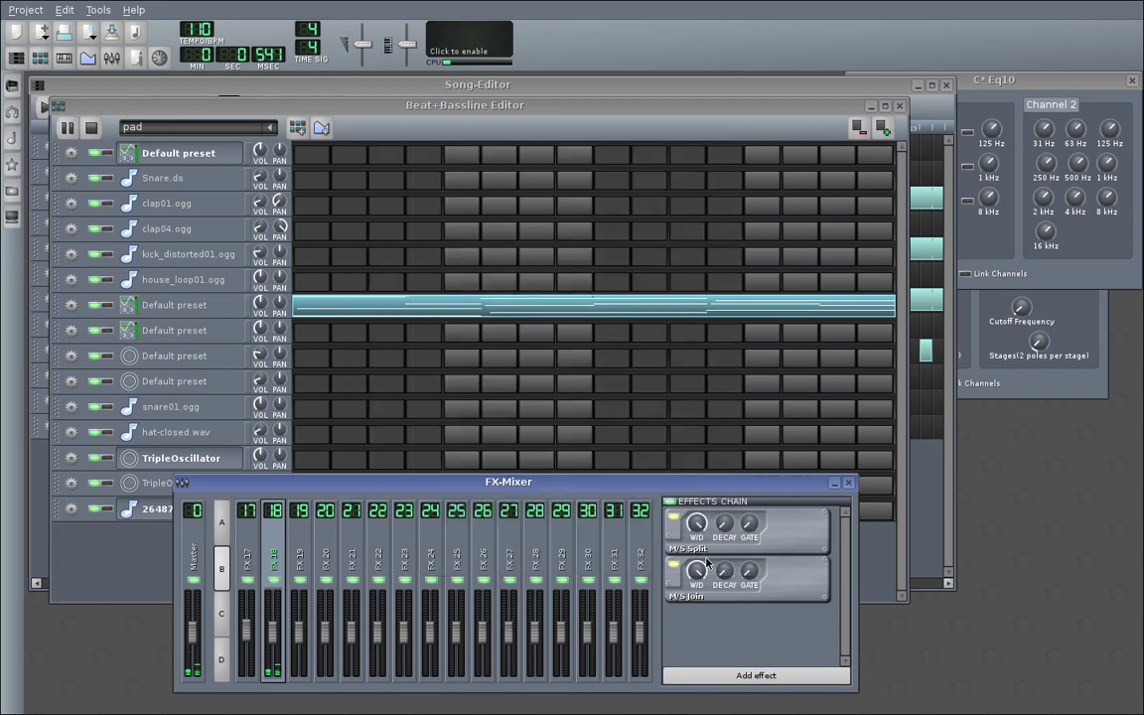
{"action": "right_click", "coordinate": [777, 643]}
{"action": "left_click", "coordinate": [805, 567]}
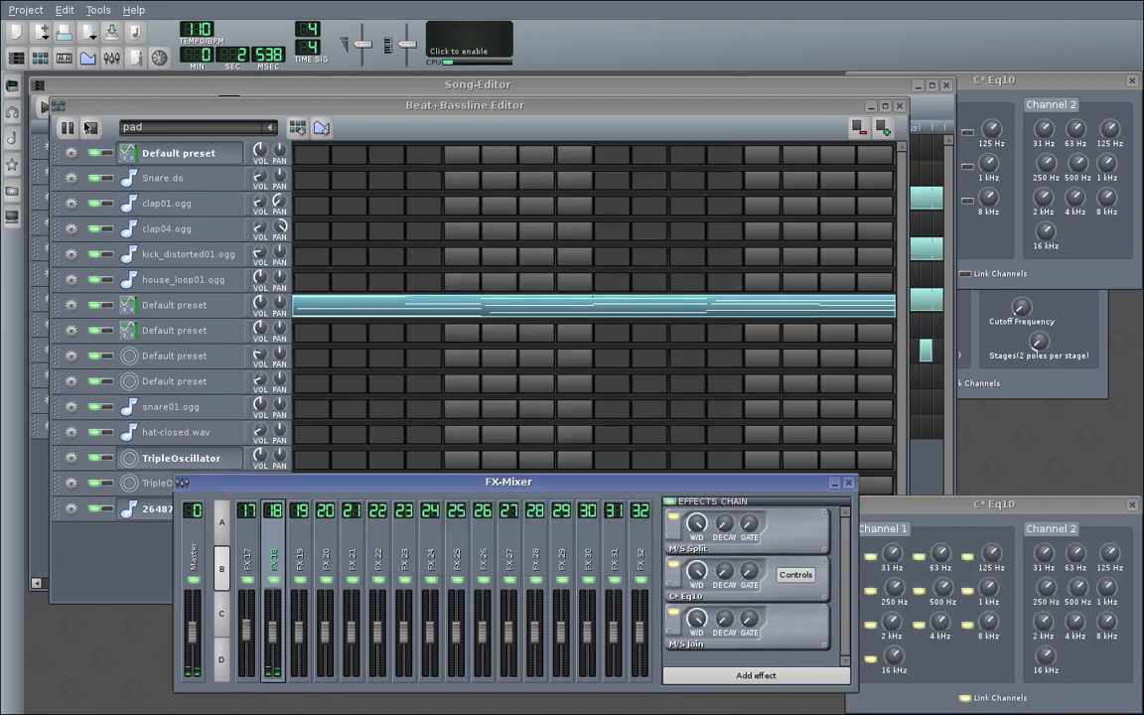
{"action": "left_click", "coordinate": [92, 127]}
Add the Calf Reverb LADSPA effect to the FX 18 effects chain.
{"action": "left_click", "coordinate": [802, 675]}
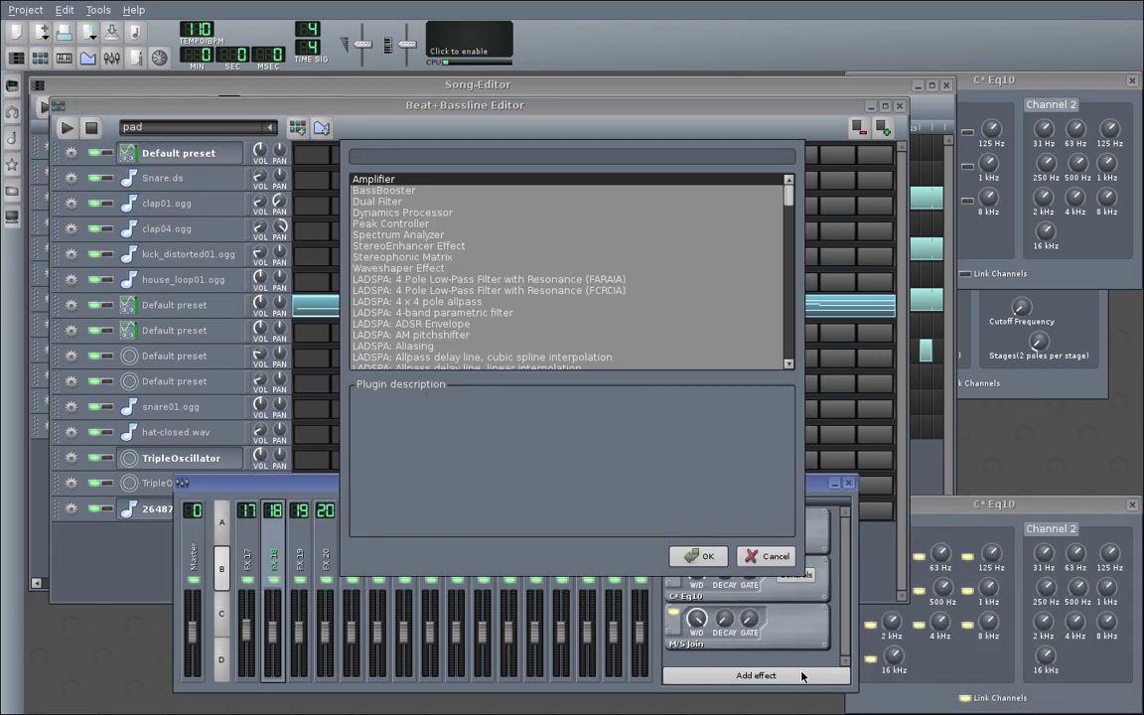
{"action": "type", "text": "calf reverb"}
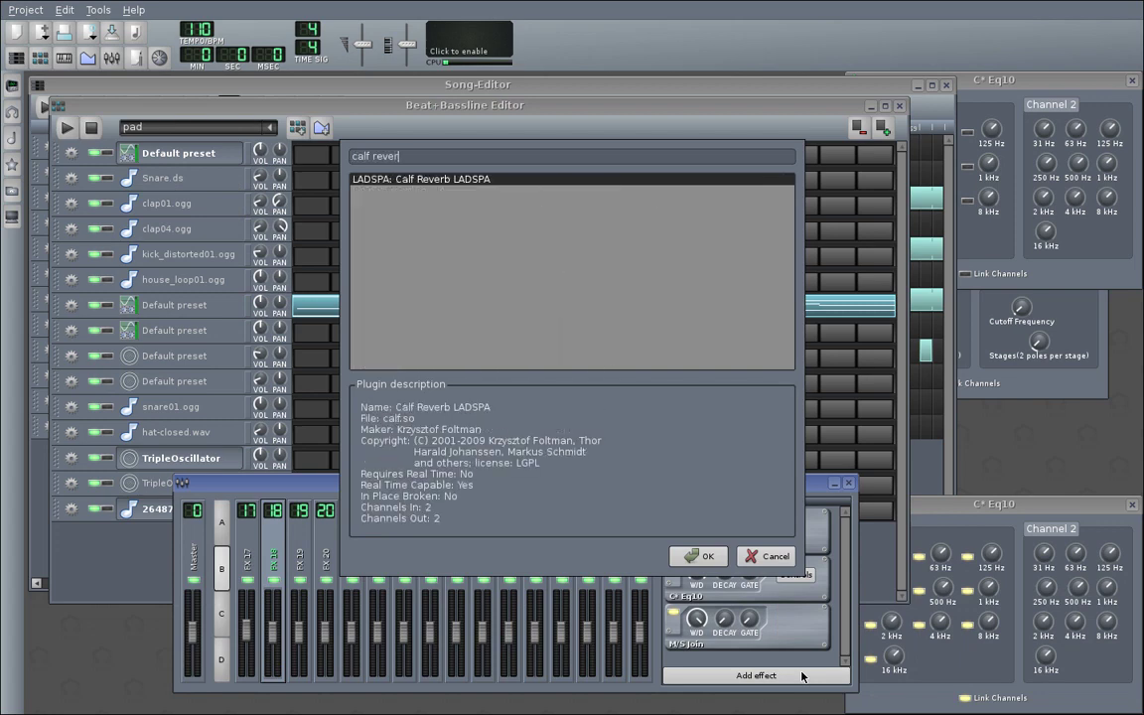
{"action": "key", "text": "Return"}
{"action": "left_click_drag", "start_coordinate": [846, 616], "coordinate": [844, 663]}
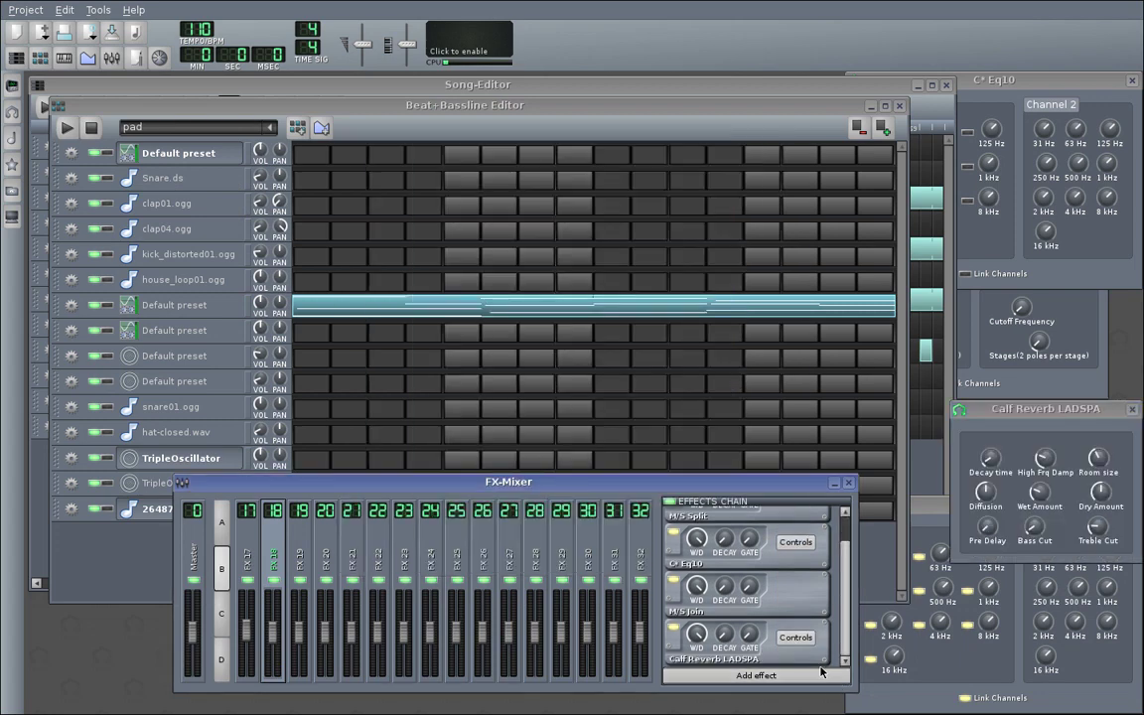
Move the Calf Reverb LADSPA effect to the start of the FX 18 chain, ahead of M/S Split.
{"action": "right_click", "coordinate": [810, 652]}
{"action": "left_click", "coordinate": [832, 581]}
{"action": "right_click", "coordinate": [802, 613]}
{"action": "left_click", "coordinate": [775, 560]}
{"action": "right_click", "coordinate": [794, 556]}
{"action": "left_click", "coordinate": [775, 524]}
{"action": "scroll", "coordinate": [814, 581], "scroll_direction": "up", "scroll_amount": 1}
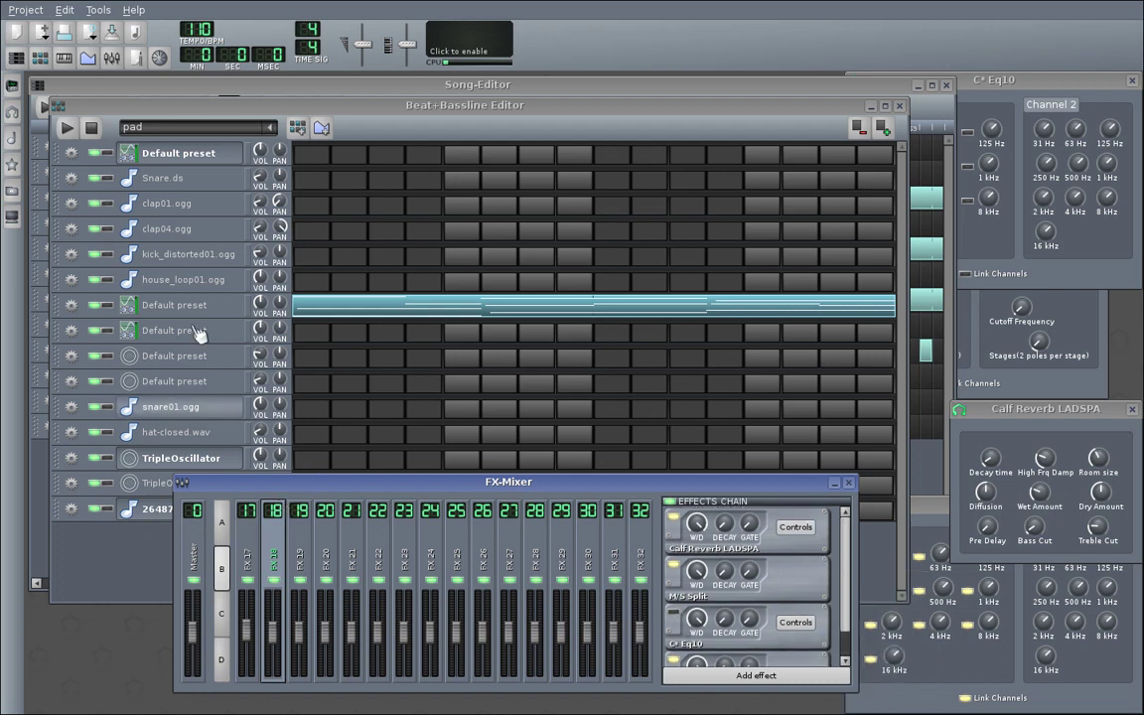
Play the pad and adjust the Calf Reverb settings.
{"action": "left_click", "coordinate": [67, 127]}
{"action": "left_click_drag", "start_coordinate": [1064, 417], "coordinate": [557, 419]}
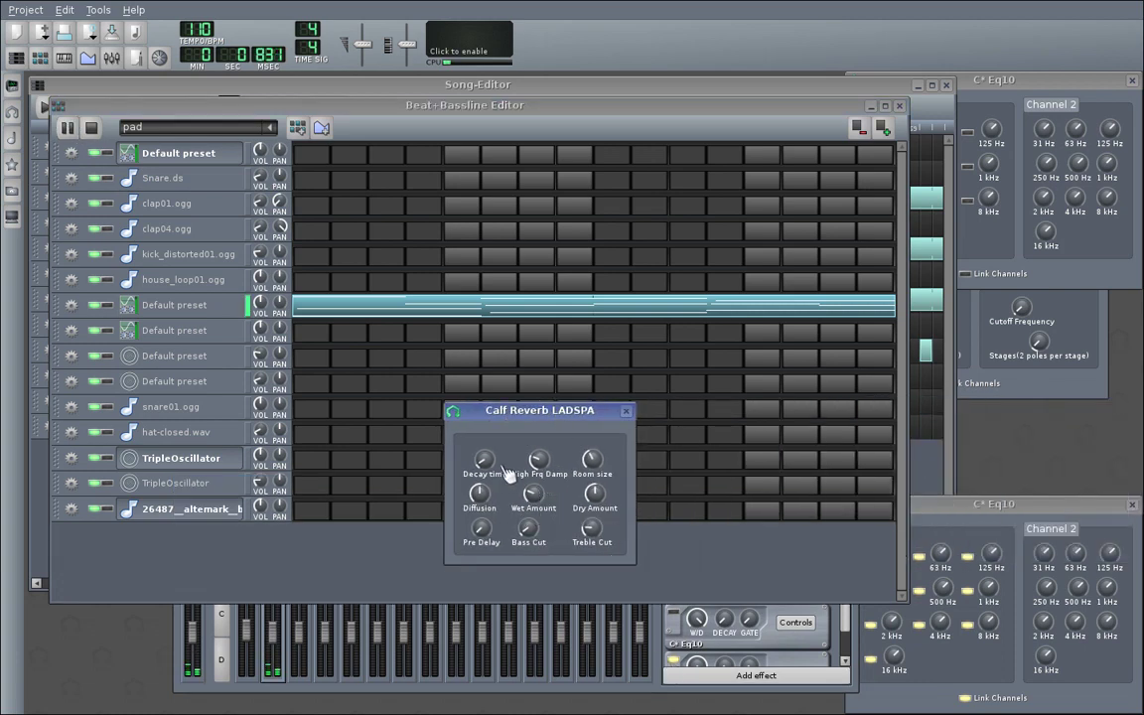
{"action": "left_click_drag", "start_coordinate": [587, 462], "coordinate": [487, 448]}
Enable C* Eq10, unlink its channels, boost channel 2 at 8 and 16 kHz, and cut channel 1 at 250 Hz, 500 Hz and 1 kHz.
{"action": "left_click", "coordinate": [672, 637]}
{"action": "left_click_drag", "start_coordinate": [968, 504], "coordinate": [766, 385]}
{"action": "left_click", "coordinate": [766, 580]}
{"action": "left_click_drag", "start_coordinate": [843, 536], "coordinate": [844, 548]}
{"action": "left_click_drag", "start_coordinate": [905, 502], "coordinate": [904, 502]}
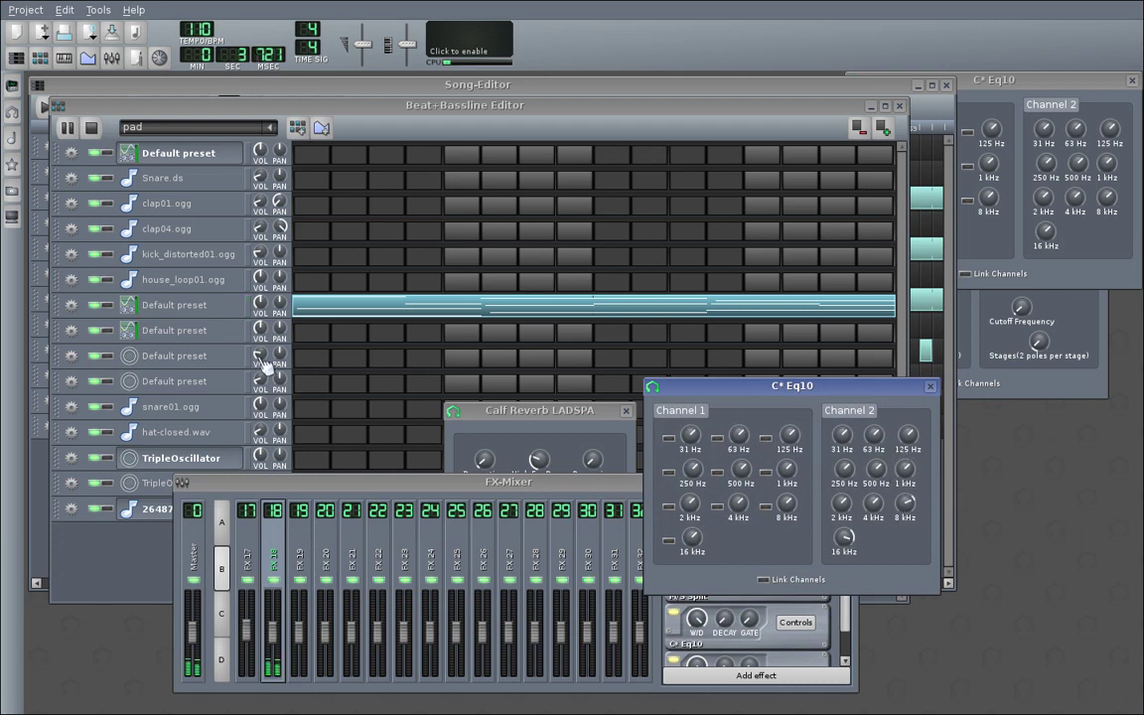
{"action": "left_click_drag", "start_coordinate": [743, 474], "coordinate": [786, 458]}
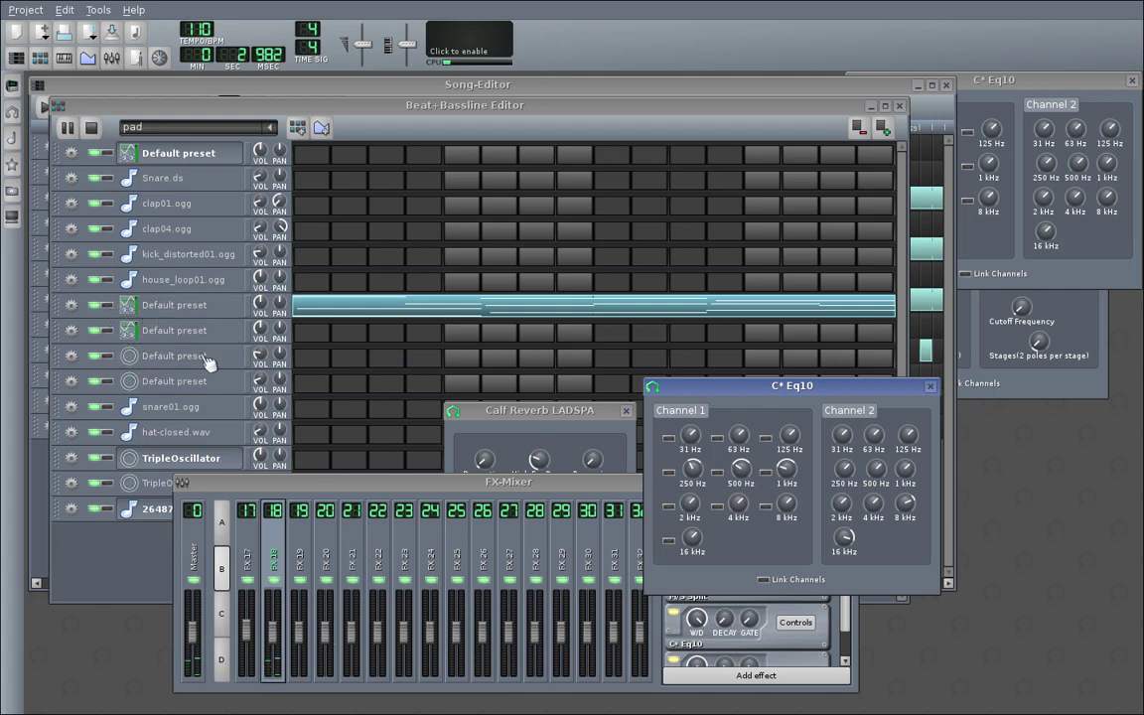
Audition the pad through the second Stereophonic Matrix on the Master channel while raising the 4 kHz band of C* Eq10's channel 2.
{"action": "left_click", "coordinate": [193, 556]}
{"action": "left_click", "coordinate": [673, 569]}
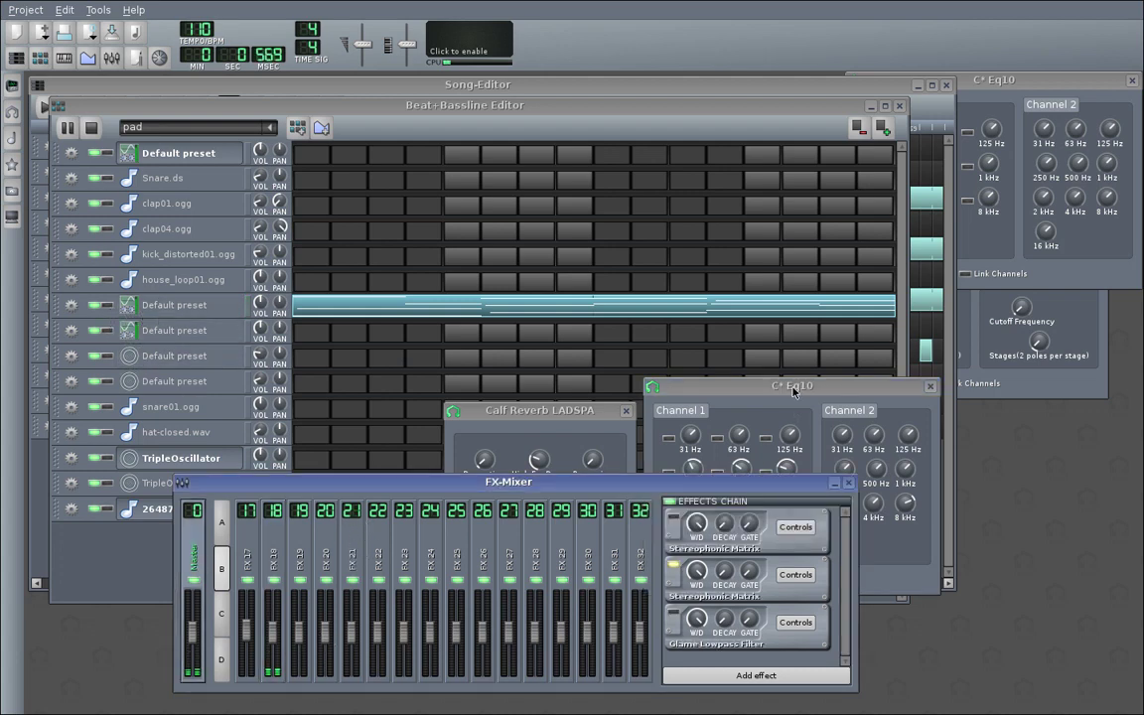
{"action": "left_click_drag", "start_coordinate": [792, 391], "coordinate": [817, 428]}
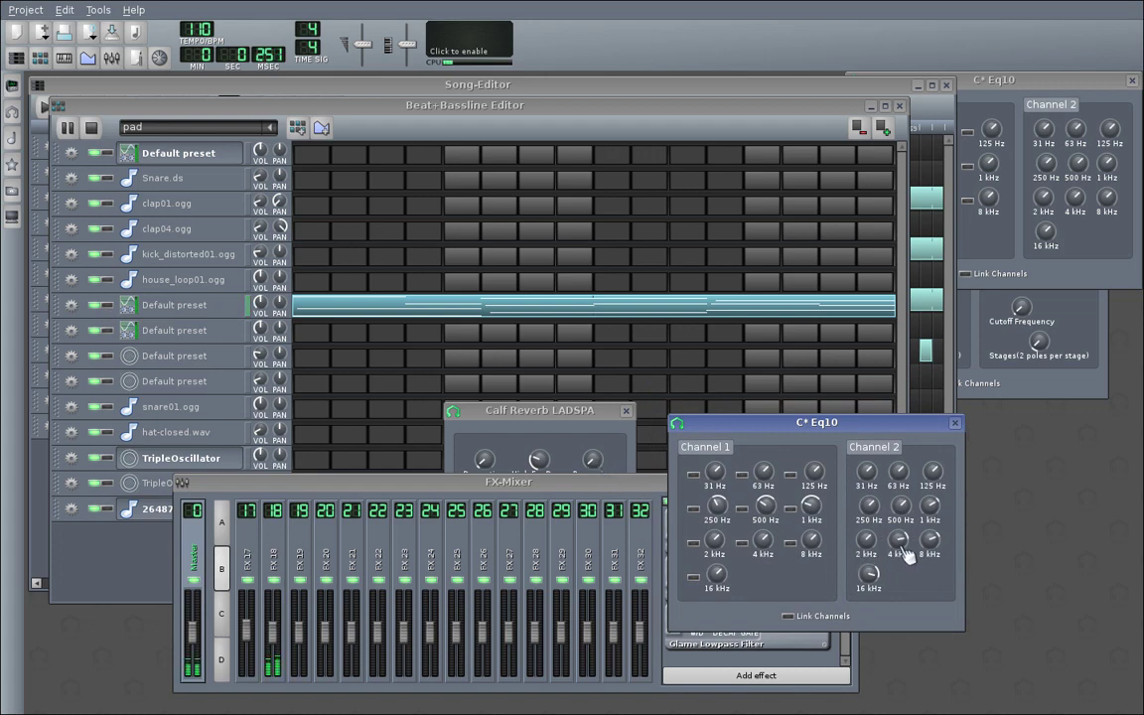
{"action": "left_click", "coordinate": [713, 533]}
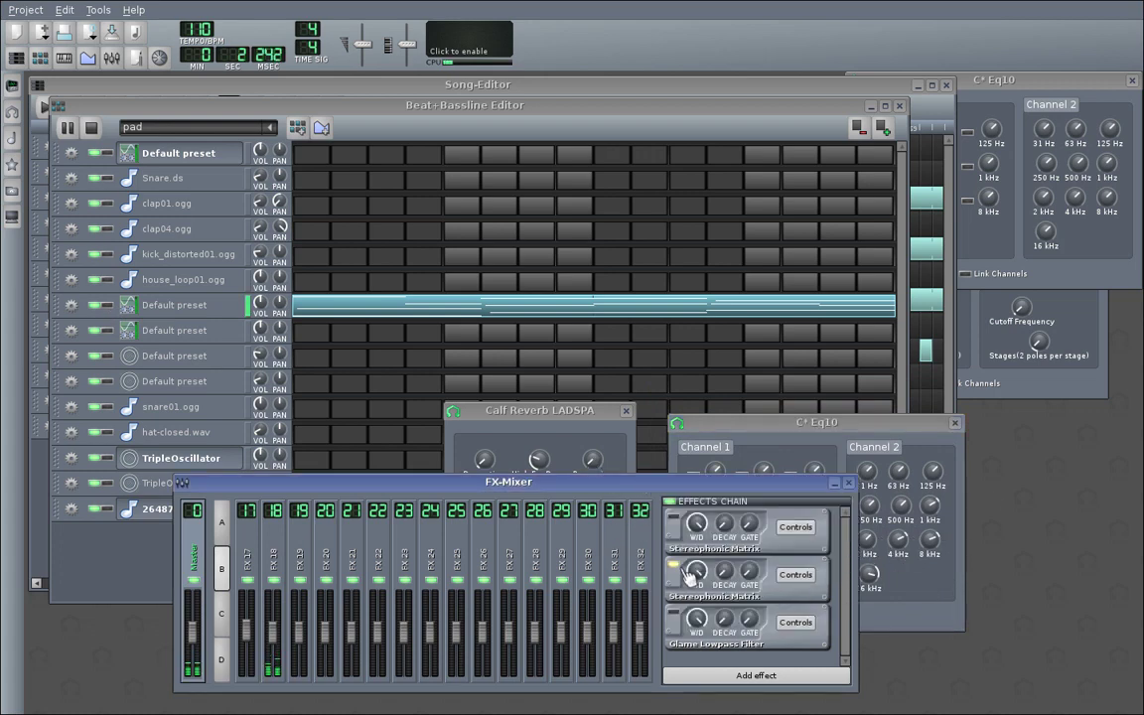
Reset channel 1's 250 Hz, 500 Hz and 1 kHz bands, raise 500 Hz to about 8.46, and raise 1 kHz slightly.
{"action": "left_click_drag", "start_coordinate": [759, 422], "coordinate": [754, 364]}
{"action": "middle_click", "coordinate": [811, 453]}
{"action": "middle_click", "coordinate": [764, 450]}
{"action": "middle_click", "coordinate": [713, 452]}
{"action": "left_click_drag", "start_coordinate": [761, 453], "coordinate": [761, 443]}
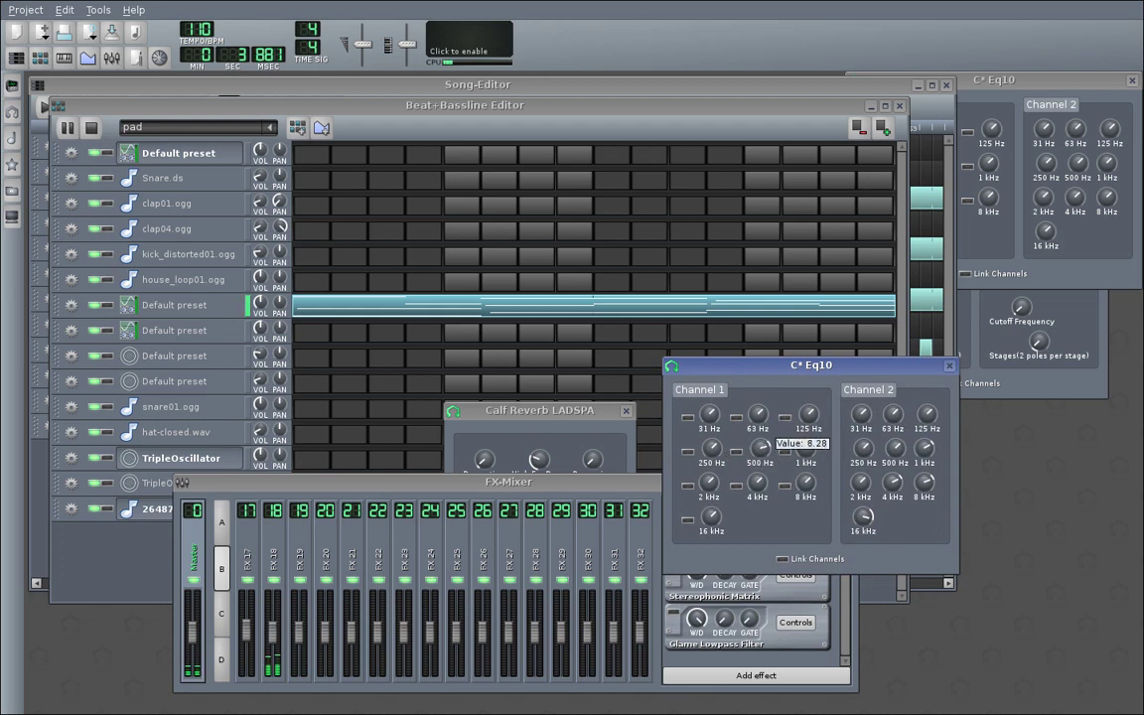
{"action": "mouse_move", "coordinate": [710, 485]}
{"action": "left_mouse_down"}
{"action": "mouse_move", "coordinate": [711, 498]}
{"action": "mouse_move", "coordinate": [711, 475]}
{"action": "left_mouse_up"}
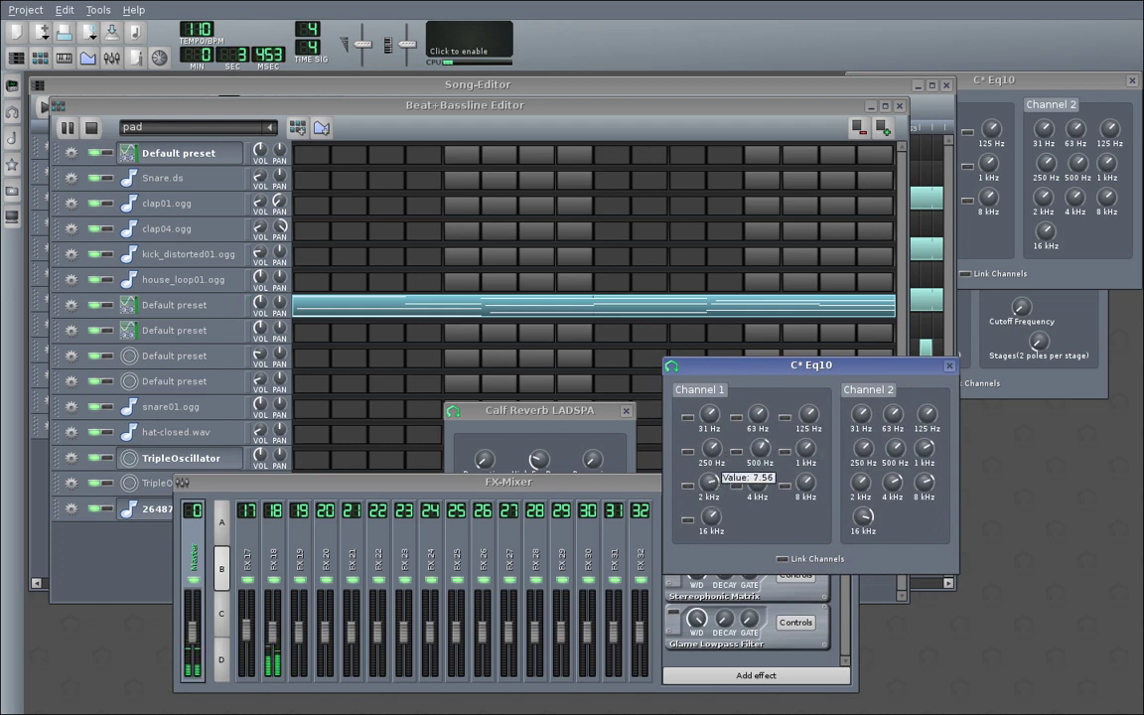
{"action": "left_click", "coordinate": [805, 449]}
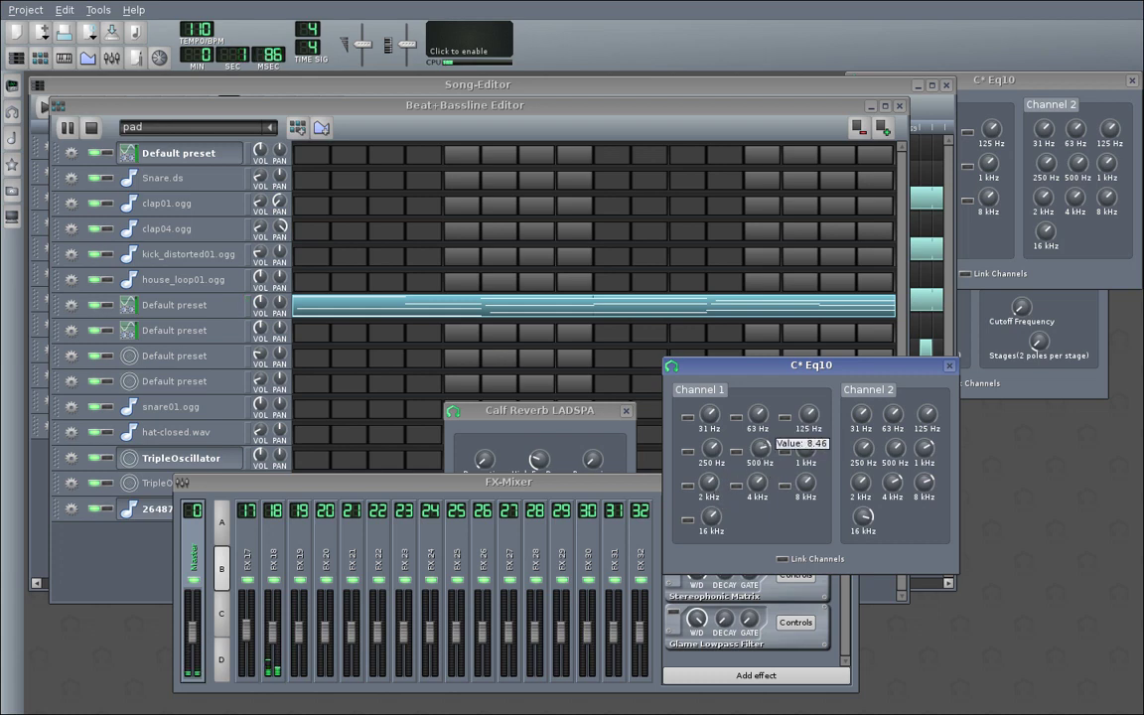
{"action": "left_click_drag", "start_coordinate": [806, 450], "coordinate": [806, 443]}
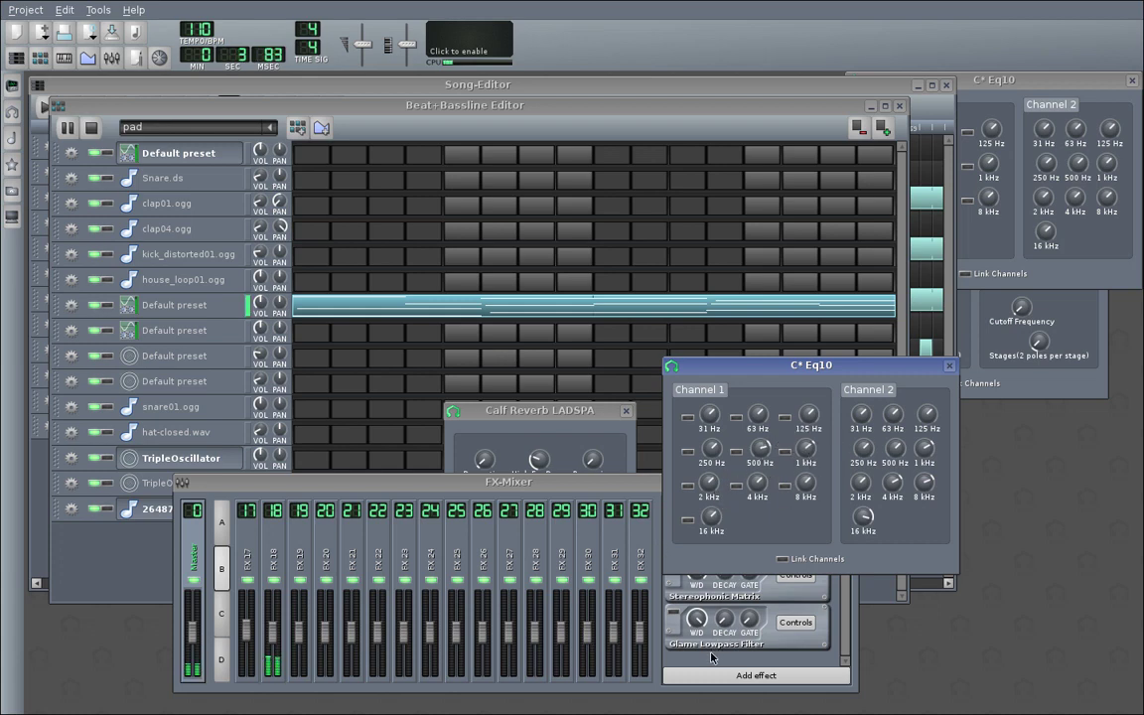
Compare both Stereophonic Matrix effects on Master, raise channel 1's 16 kHz band to 13.5, and switch both matrices off.
{"action": "left_click", "coordinate": [665, 593]}
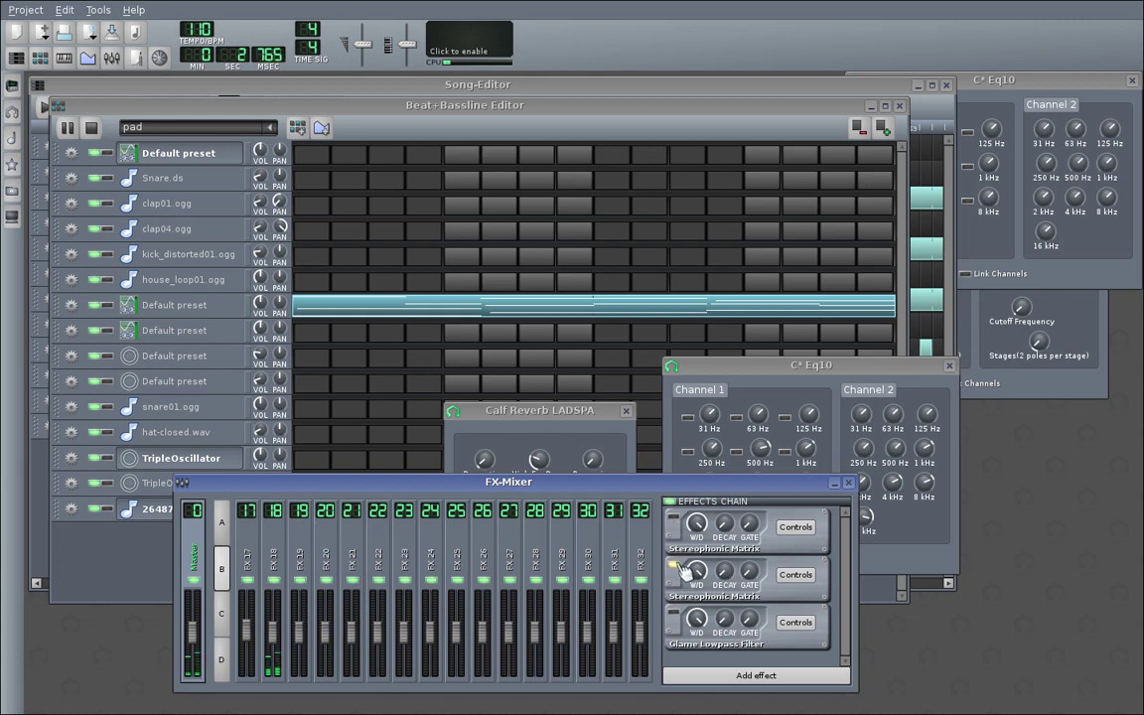
{"action": "left_click", "coordinate": [839, 469]}
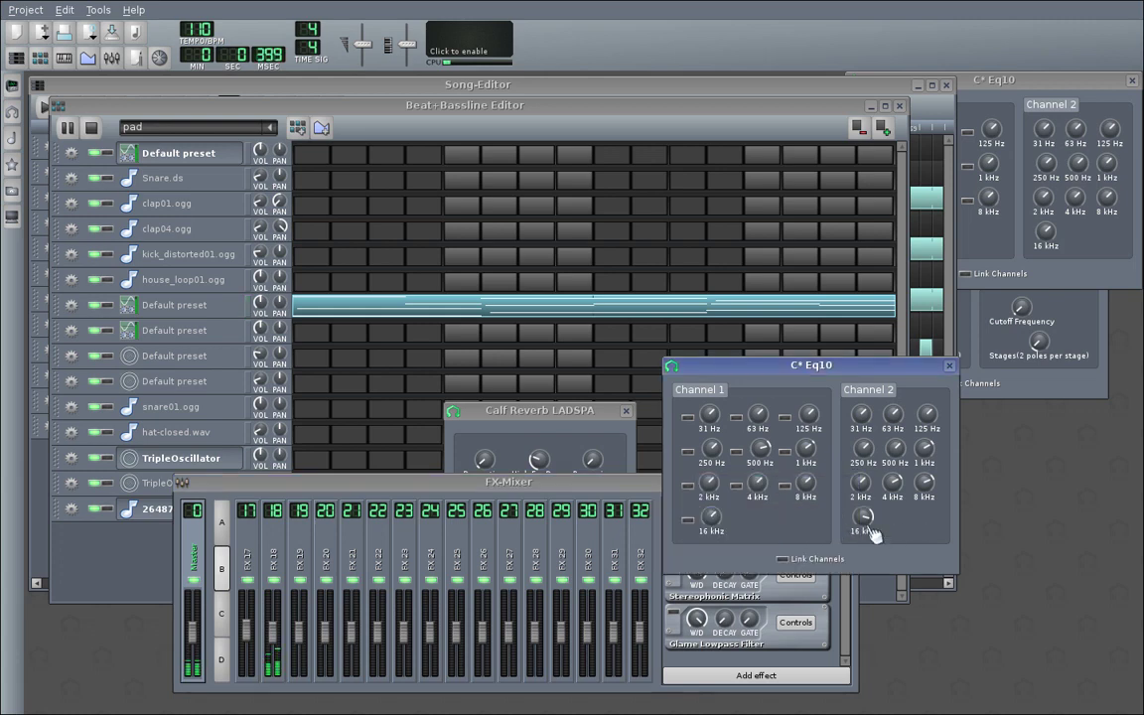
{"action": "left_click", "coordinate": [674, 594]}
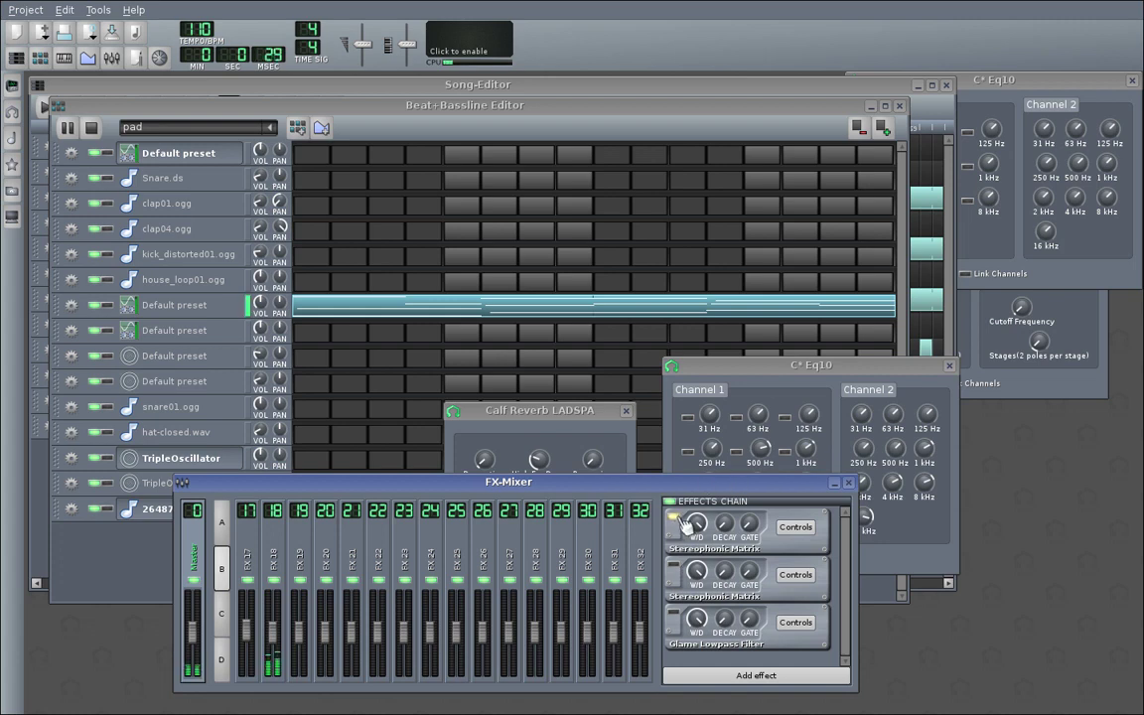
{"action": "left_click", "coordinate": [742, 385]}
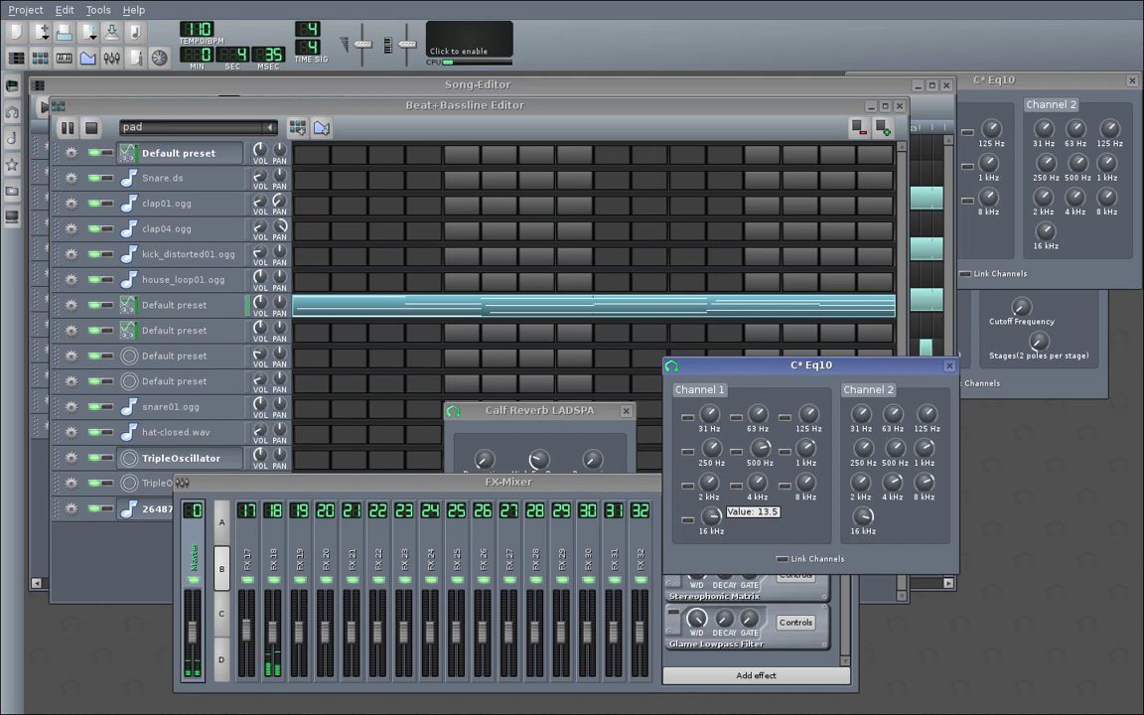
{"action": "left_click", "coordinate": [637, 495]}
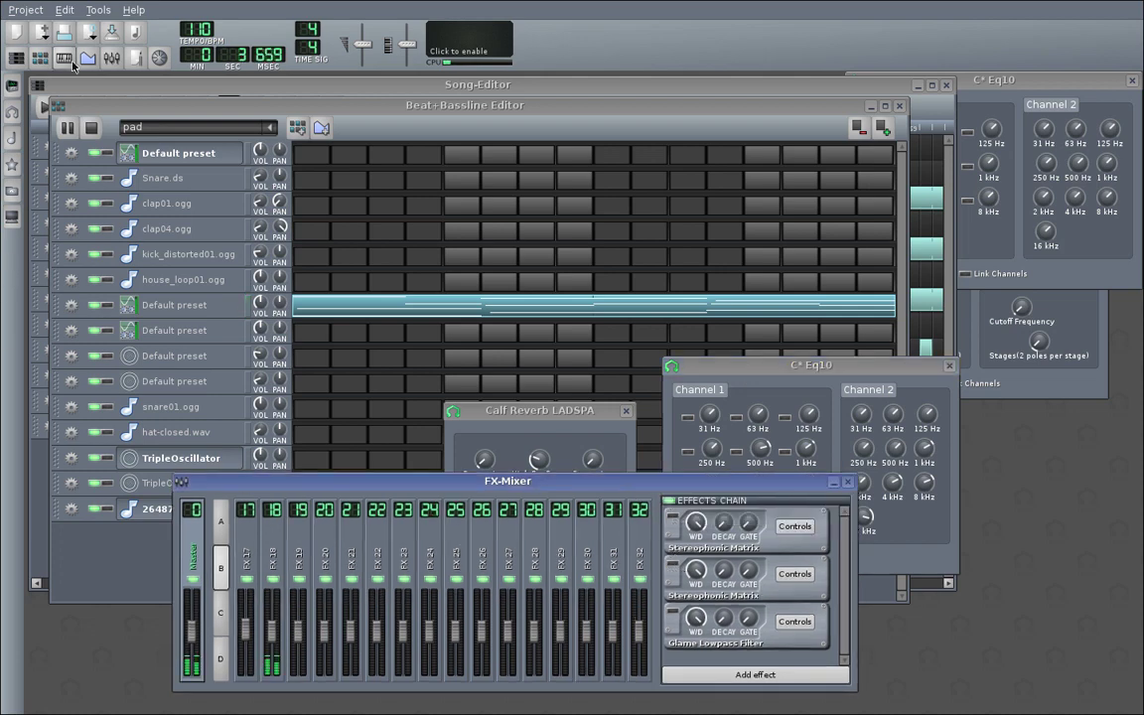
Open the pad instrument, select FX 18 in the mixer, and show the C* Eq2x2 controls from the instrument's own effects chain.
{"action": "left_click", "coordinate": [94, 144]}
{"action": "left_click", "coordinate": [189, 307]}
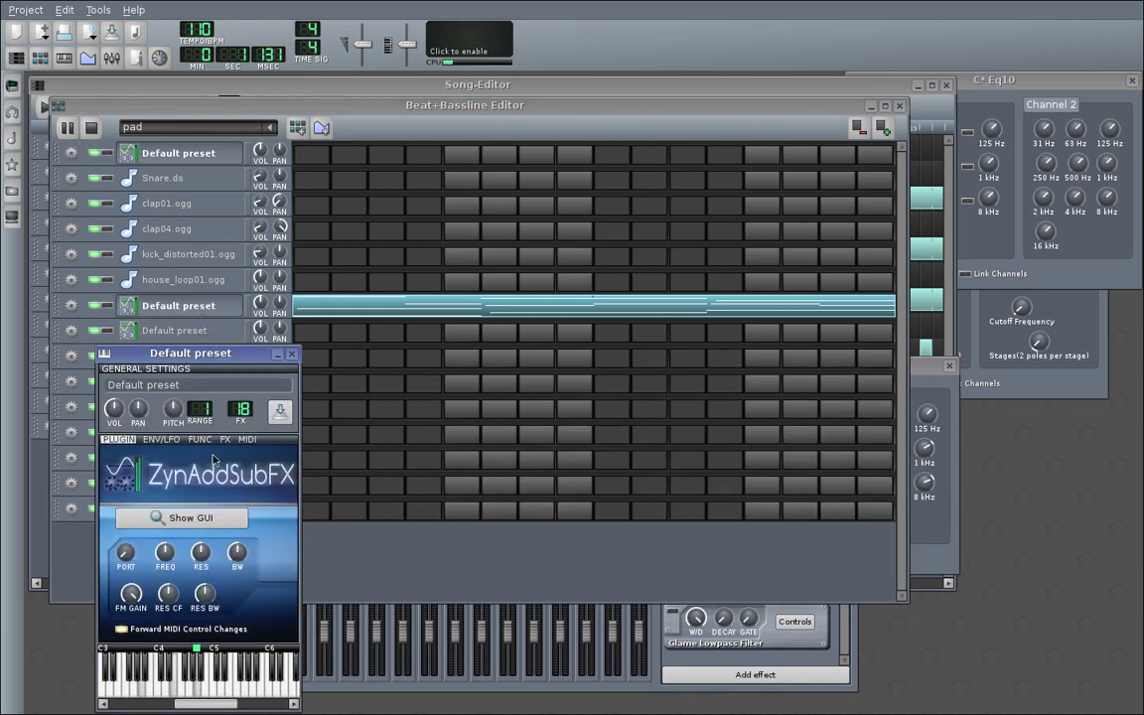
{"action": "left_click", "coordinate": [762, 657]}
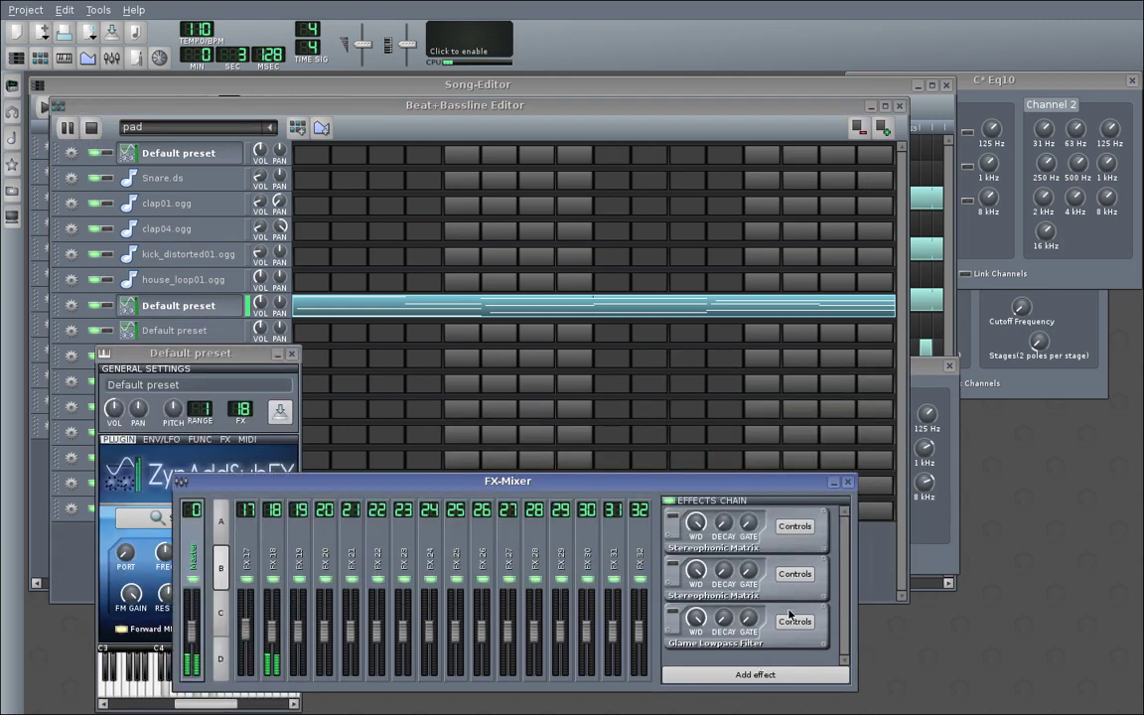
{"action": "left_click", "coordinate": [286, 579]}
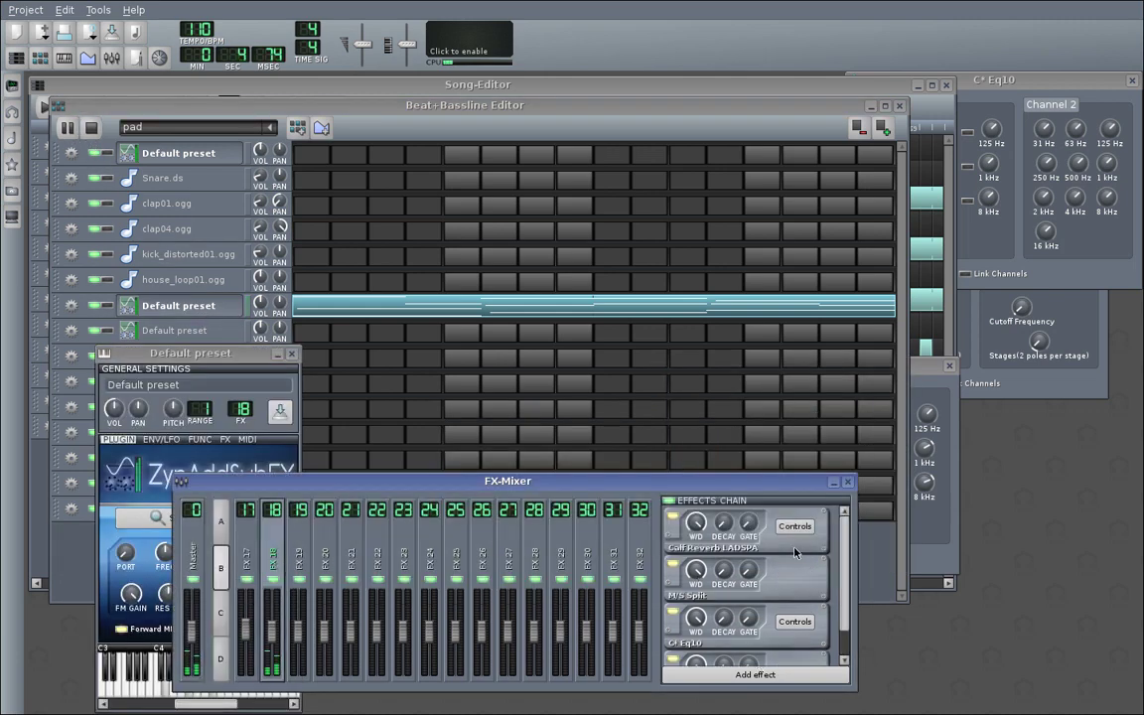
{"action": "left_click", "coordinate": [224, 438]}
{"action": "left_click", "coordinate": [234, 484]}
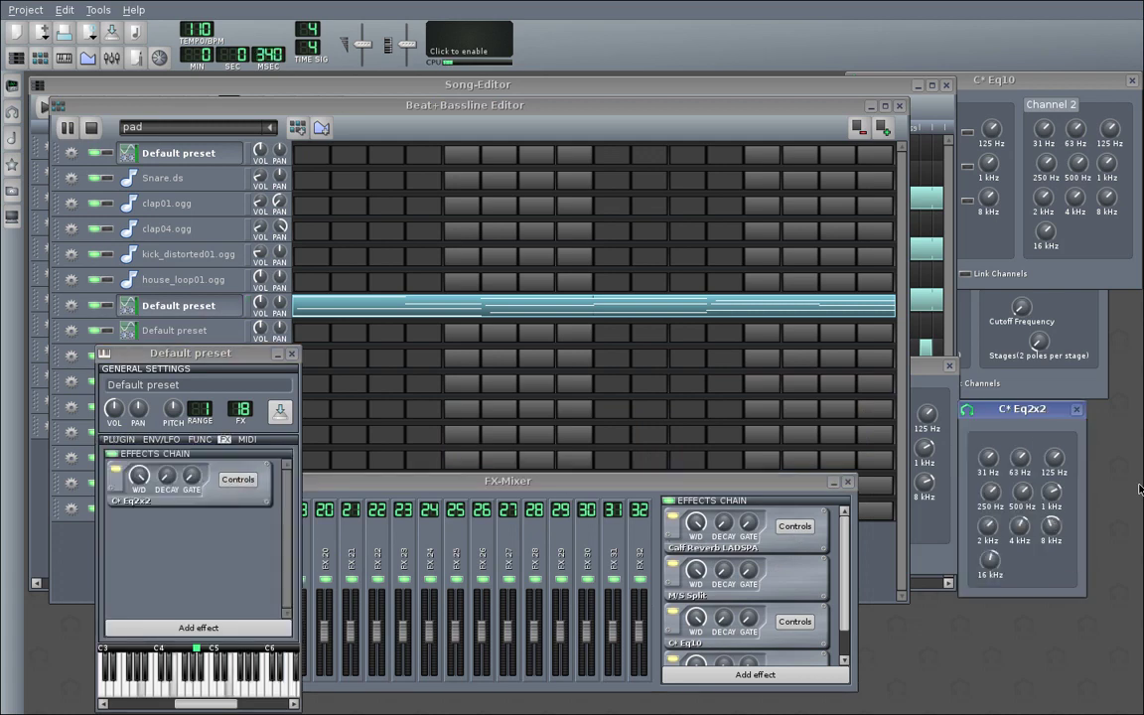
Open the ZynAddSubFX instrument editor, check effect slots 1 to 3, and close the effects window.
{"action": "left_click", "coordinate": [117, 439]}
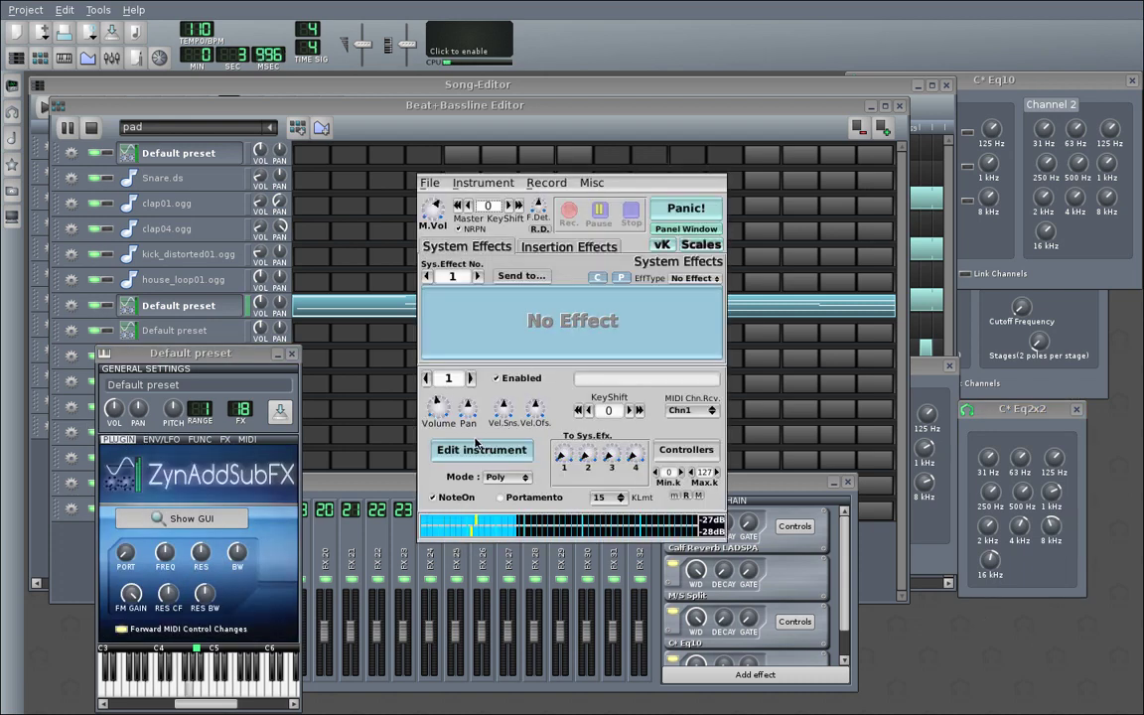
{"action": "left_click", "coordinate": [485, 451]}
{"action": "left_click", "coordinate": [669, 453]}
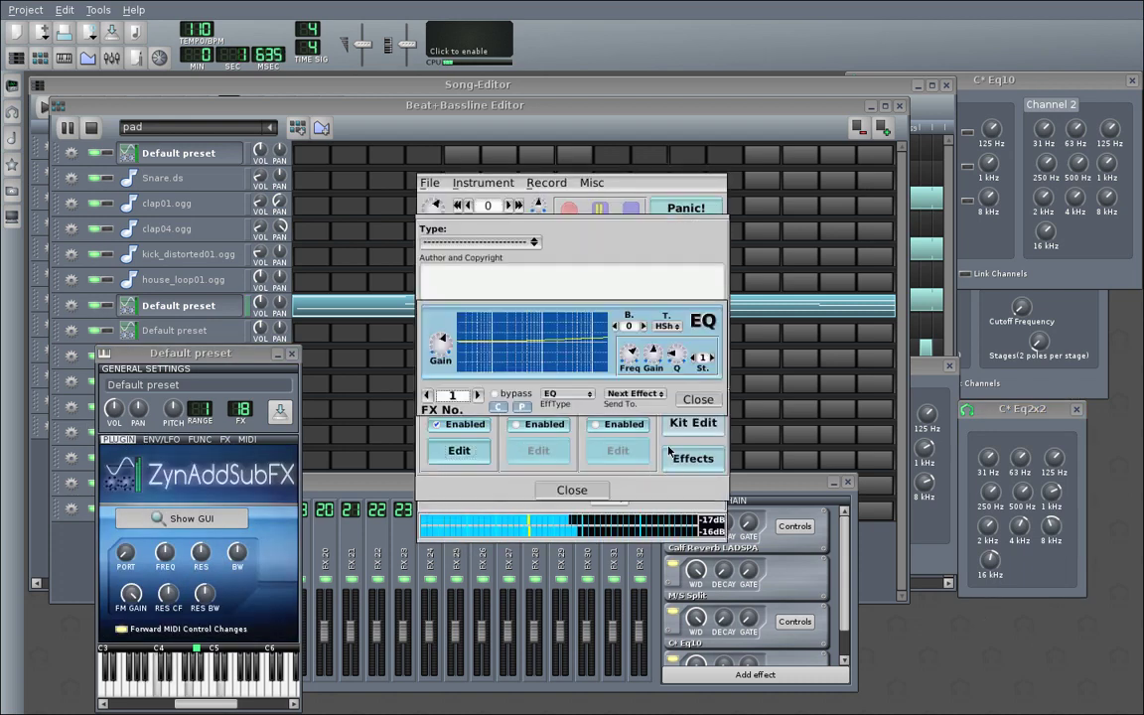
{"action": "left_click", "coordinate": [478, 396]}
{"action": "left_click", "coordinate": [477, 395]}
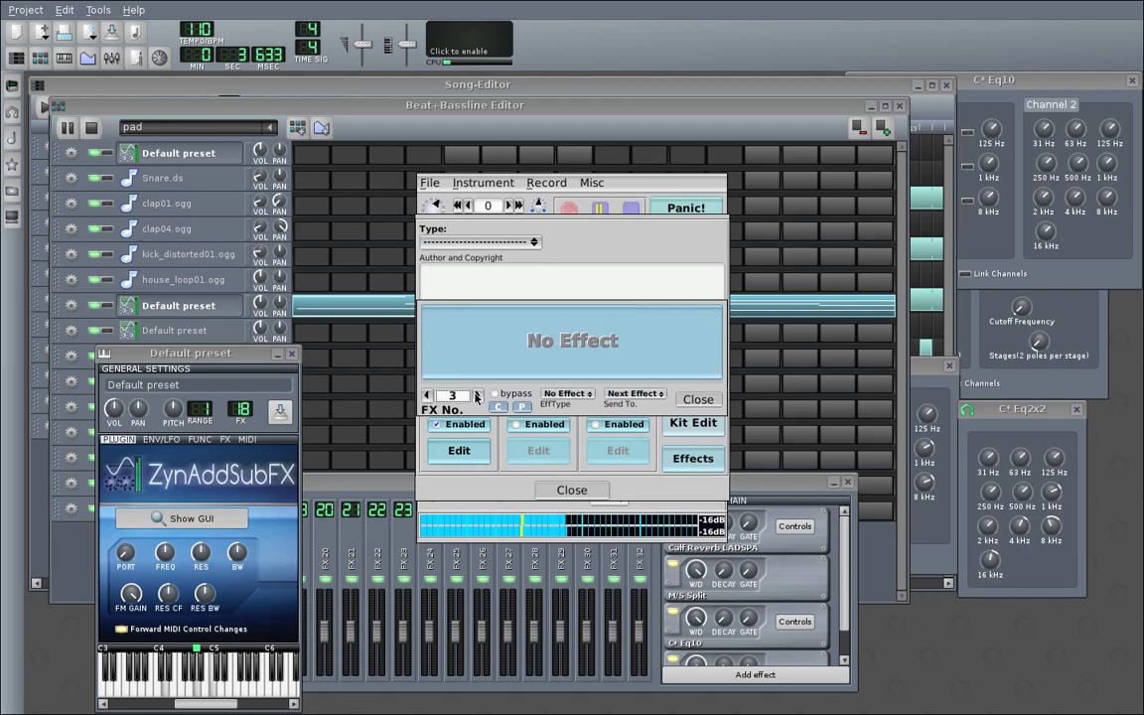
{"action": "left_click", "coordinate": [698, 399]}
Set ADDsynth voice 1's unison to size 4 with a 0.6 cents frequency spread, and adjust its stereo amount.
{"action": "left_click", "coordinate": [459, 451]}
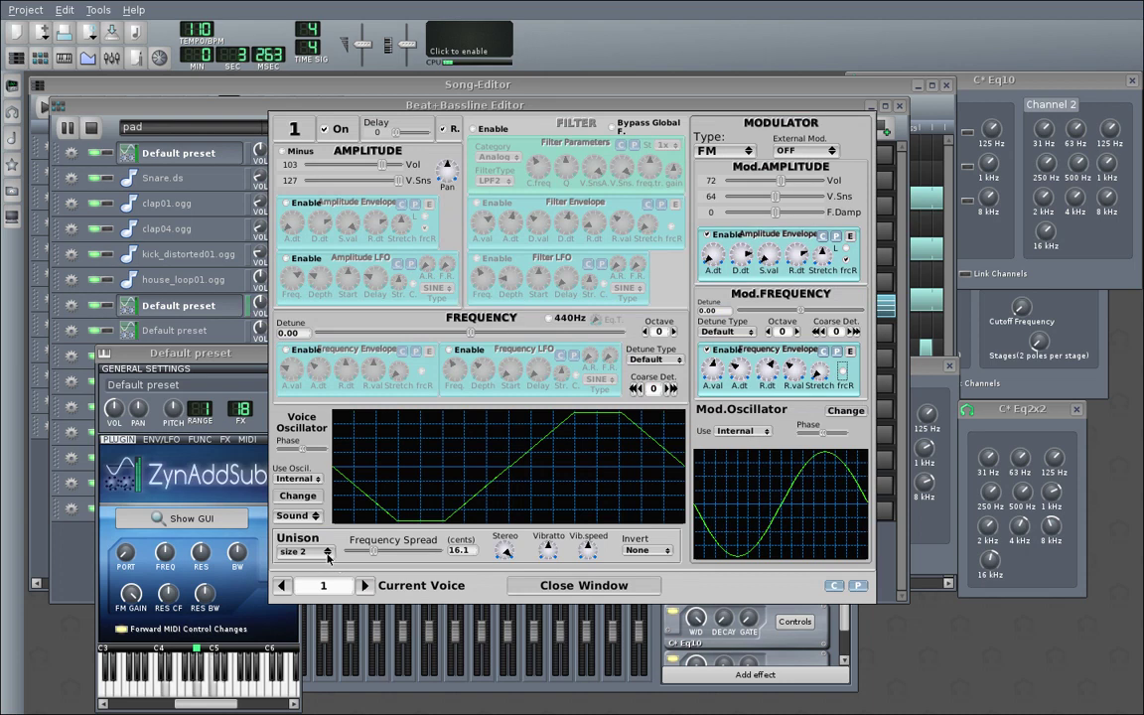
{"action": "left_click", "coordinate": [327, 554]}
{"action": "left_click", "coordinate": [326, 564]}
{"action": "left_click_drag", "start_coordinate": [373, 553], "coordinate": [394, 557]}
{"action": "left_click", "coordinate": [327, 552]}
{"action": "left_click", "coordinate": [296, 569]}
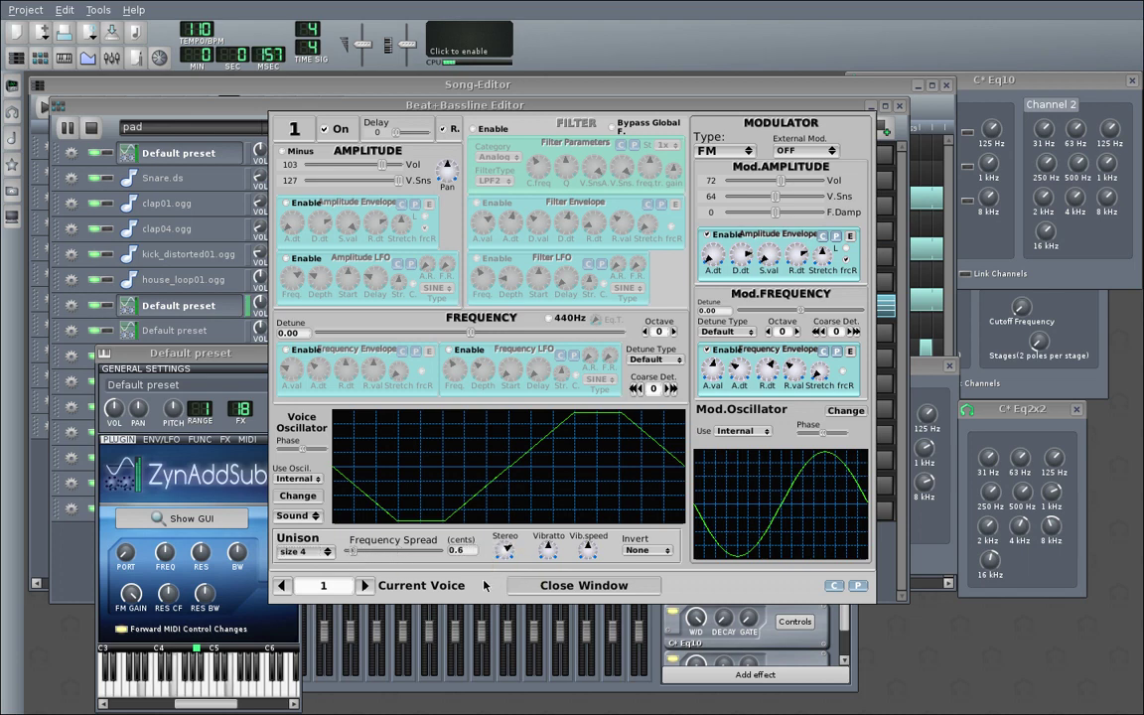
{"action": "left_click", "coordinate": [541, 590]}
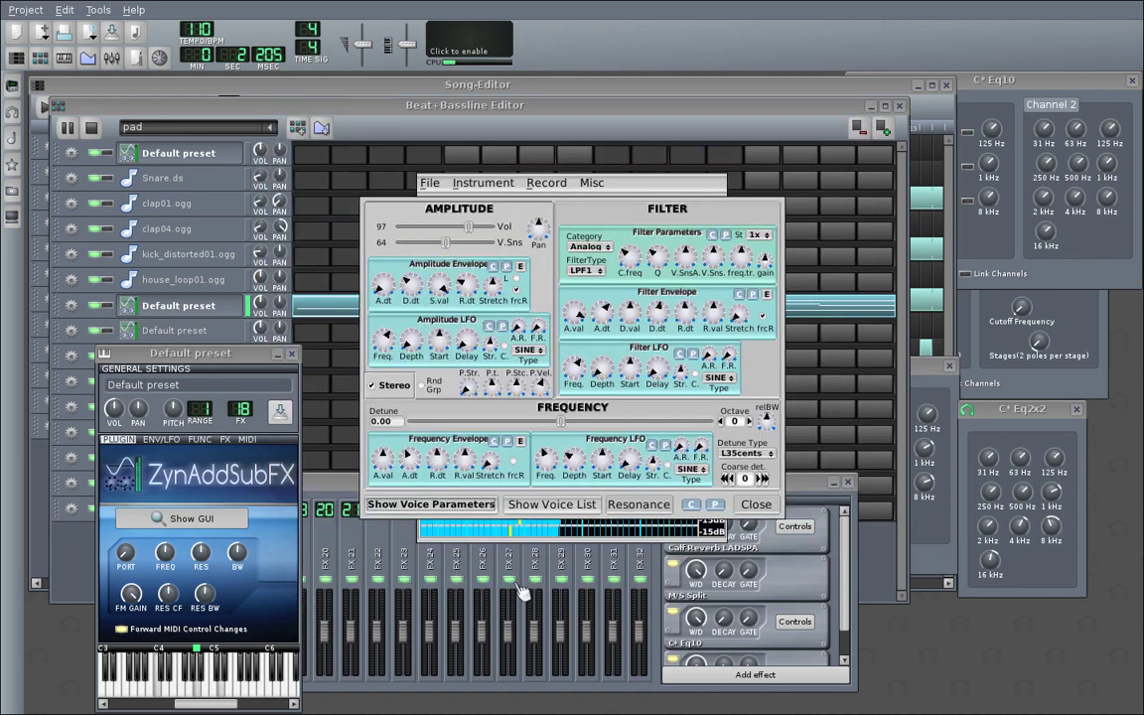
Close the ADDsynth, instrument editor and main ZynAddSubFX windows.
{"action": "left_click", "coordinate": [755, 504]}
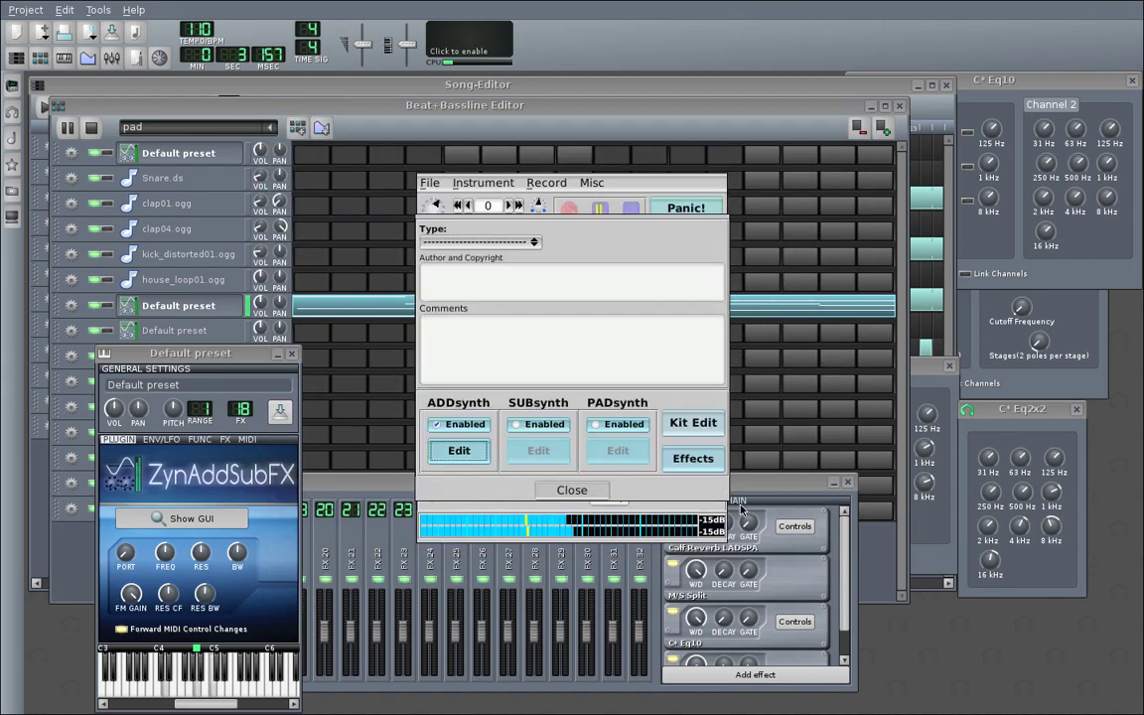
{"action": "left_click", "coordinate": [592, 490]}
{"action": "left_click", "coordinate": [489, 455]}
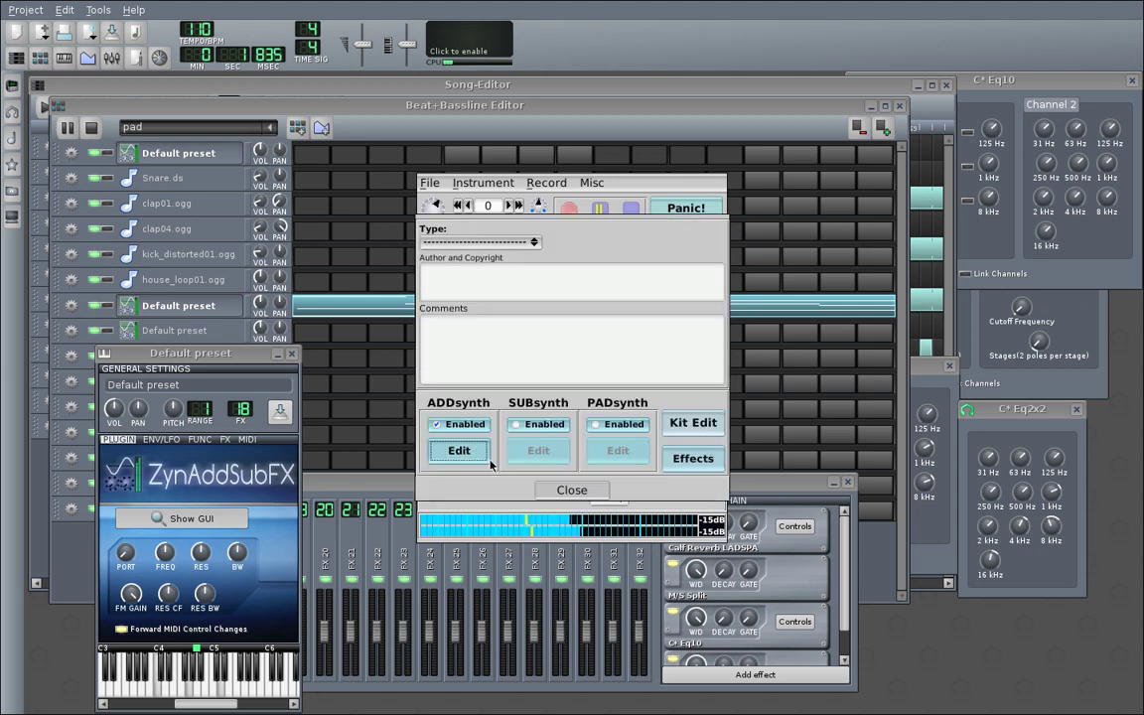
{"action": "left_click", "coordinate": [573, 492]}
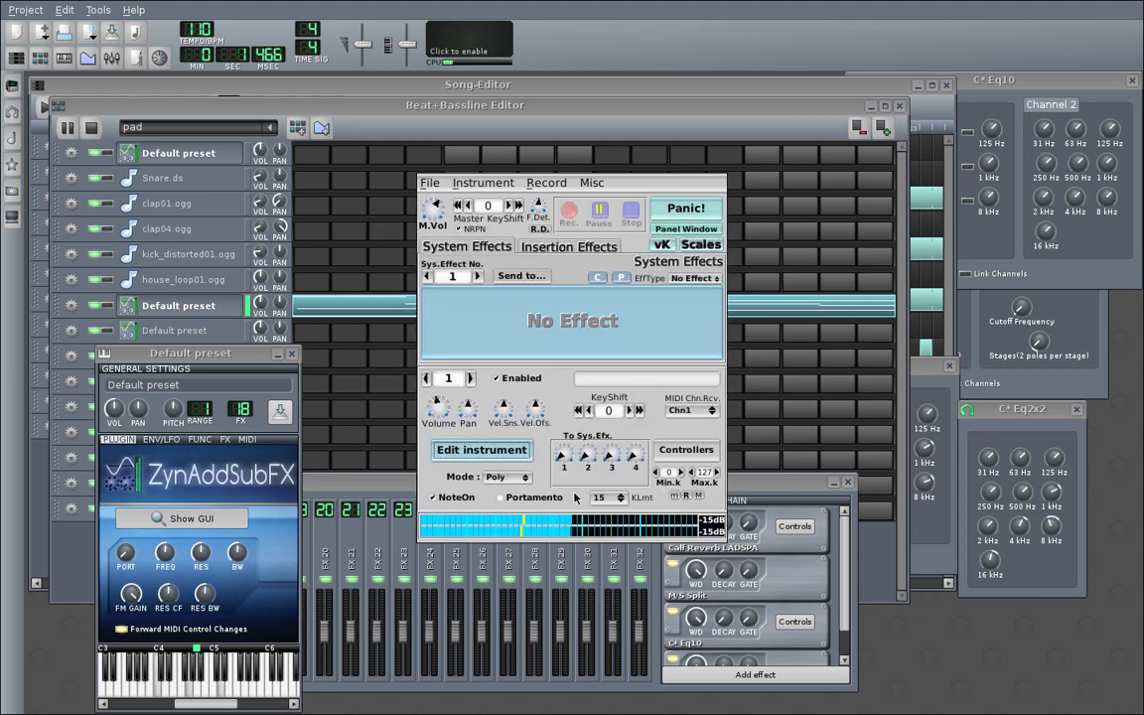
{"action": "key", "text": "Escape"}
Add the Amplifier effect to the FX 18 chain, lower its volume, and bypass the effects chain.
{"action": "left_click", "coordinate": [693, 483]}
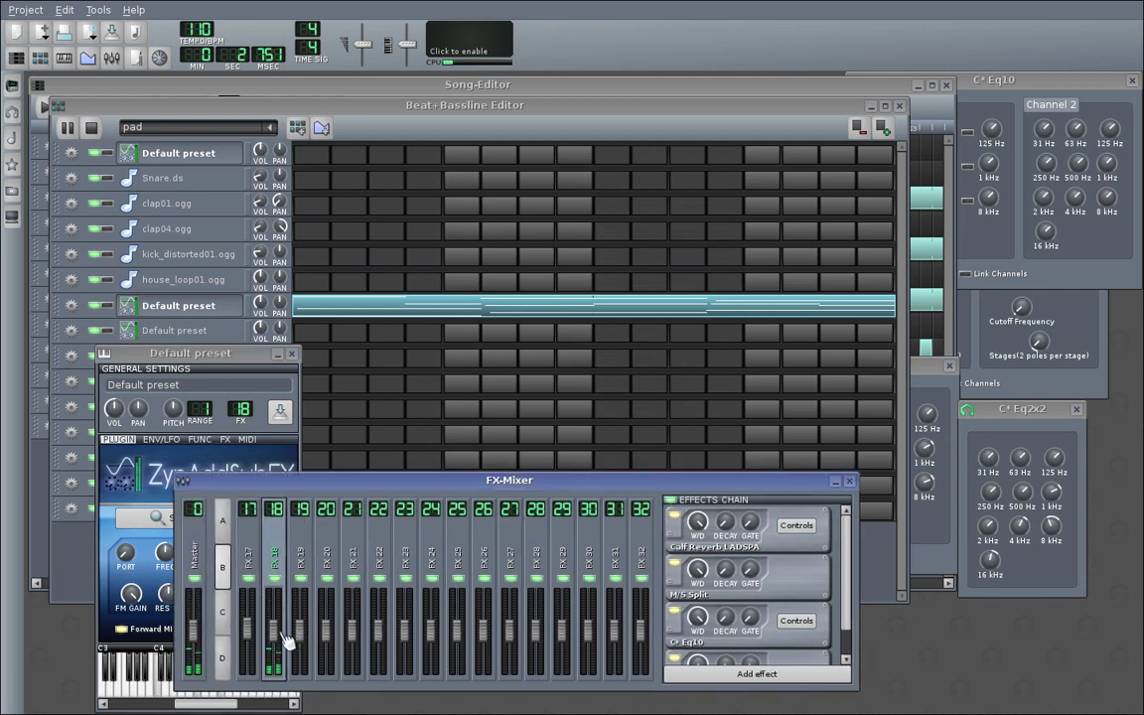
{"action": "scroll", "coordinate": [851, 617], "scroll_direction": "down", "scroll_amount": 1}
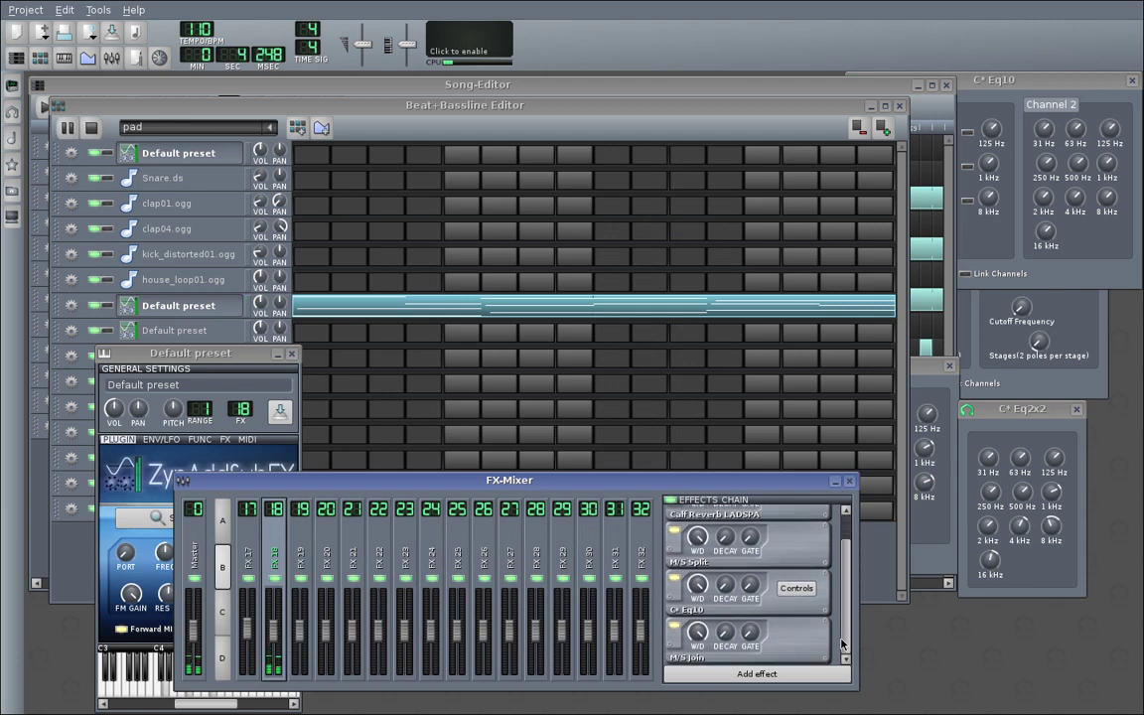
{"action": "left_click", "coordinate": [771, 676]}
{"action": "type", "text": "amp"}
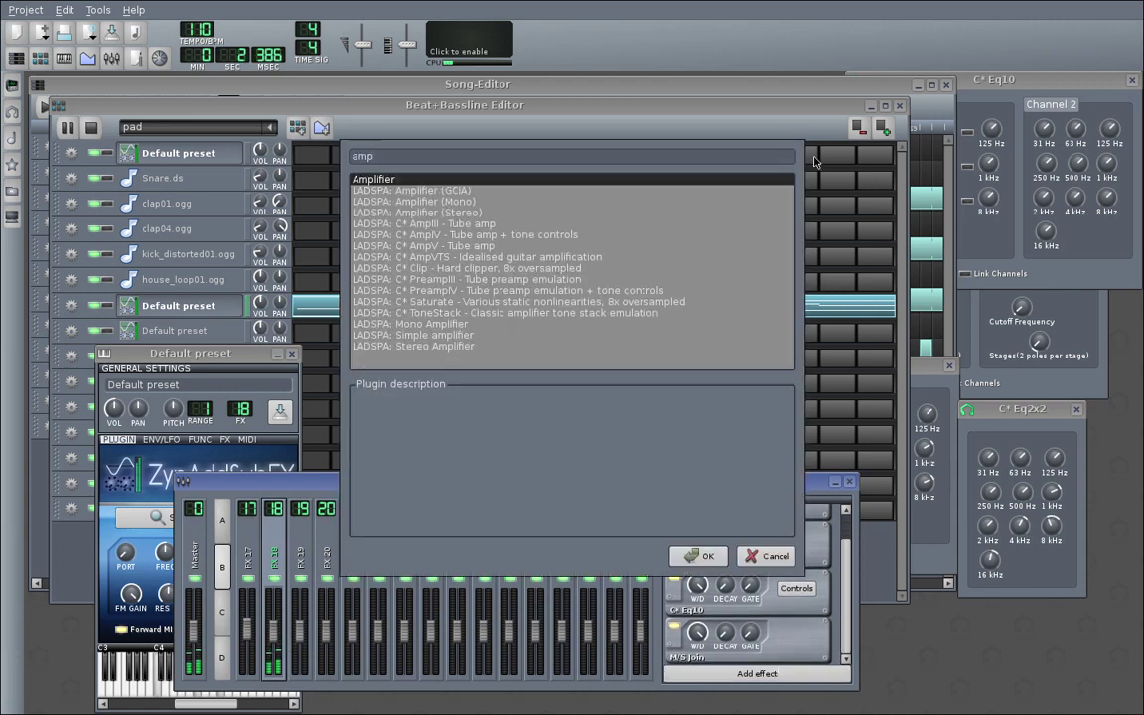
{"action": "key", "text": "Return"}
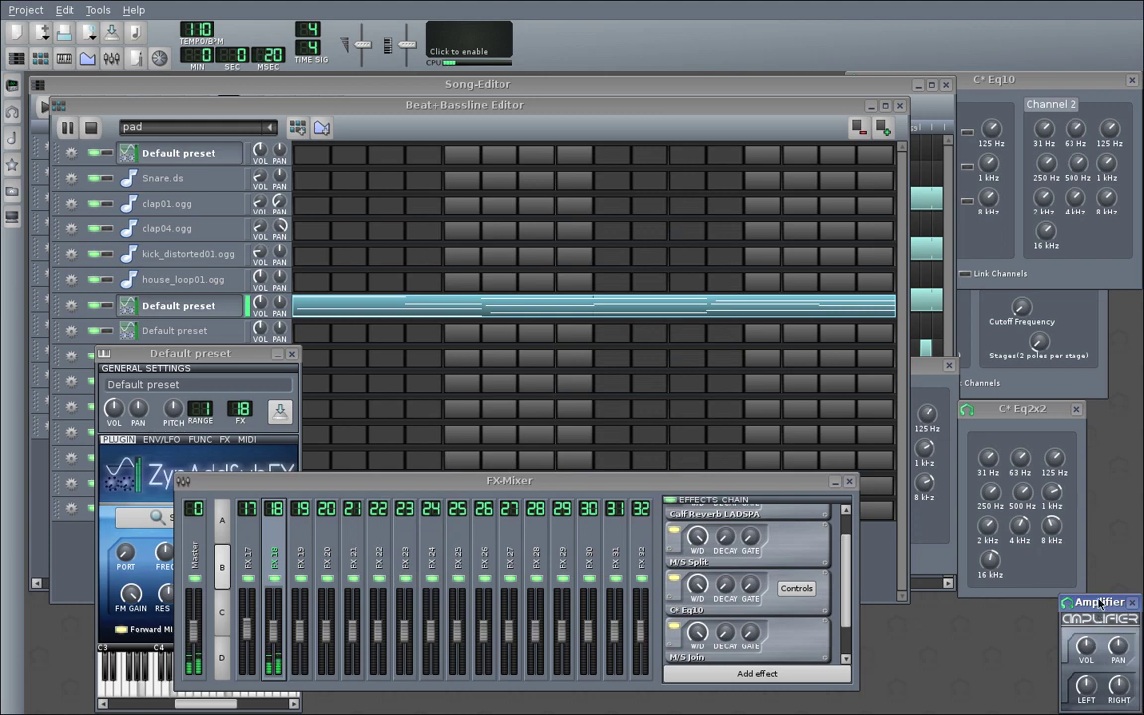
{"action": "left_click_drag", "start_coordinate": [1099, 603], "coordinate": [883, 436]}
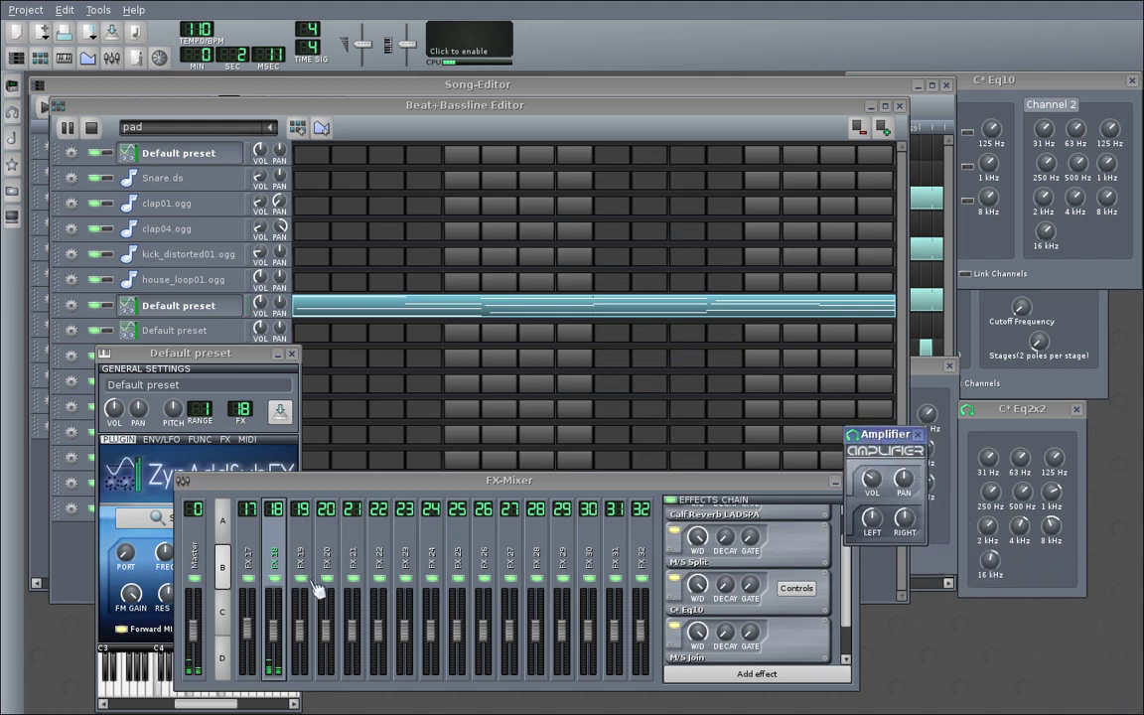
{"action": "left_click", "coordinate": [849, 621]}
{"action": "scroll", "coordinate": [821, 539], "scroll_direction": "up", "scroll_amount": 1}
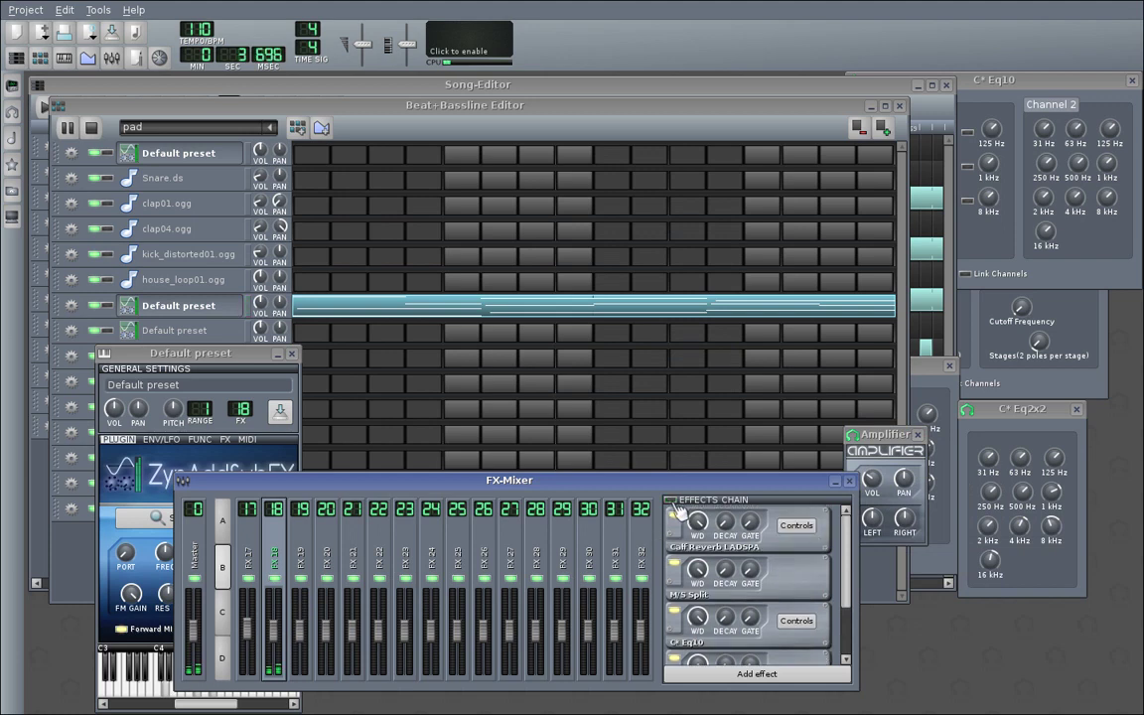
Close the Beat+Bassline Editor, play the song from about bar 41, and raise the FX 18 fader.
{"action": "left_click", "coordinate": [899, 106]}
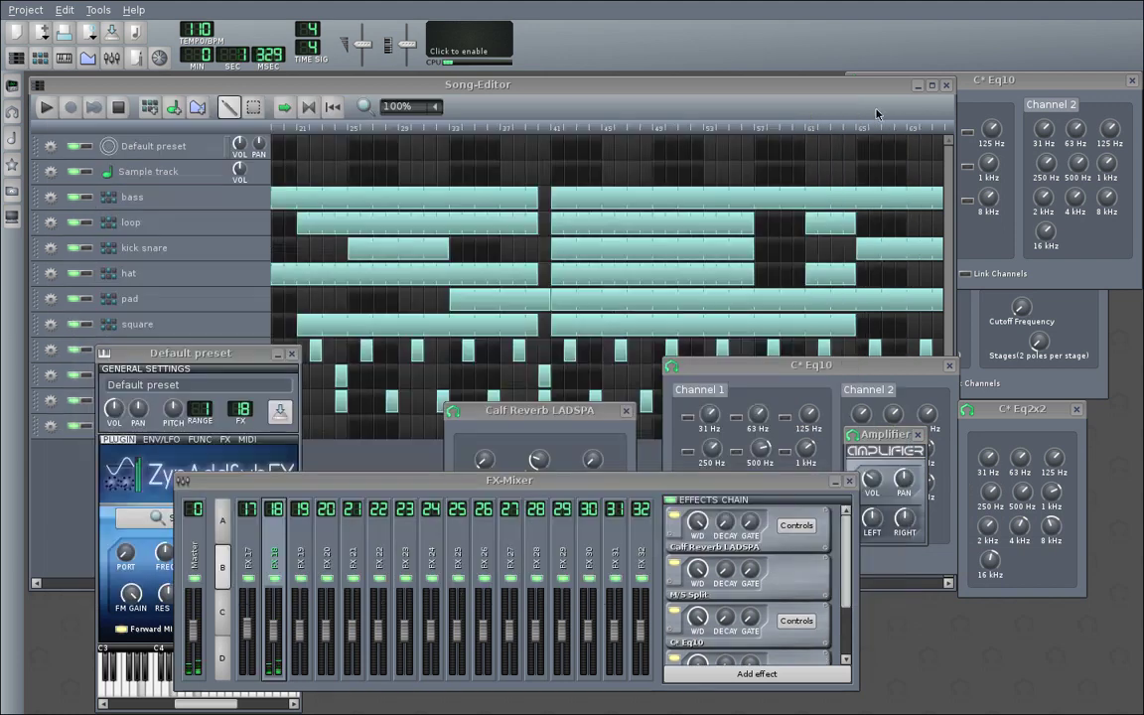
{"action": "left_click", "coordinate": [118, 107]}
{"action": "left_click", "coordinate": [554, 137]}
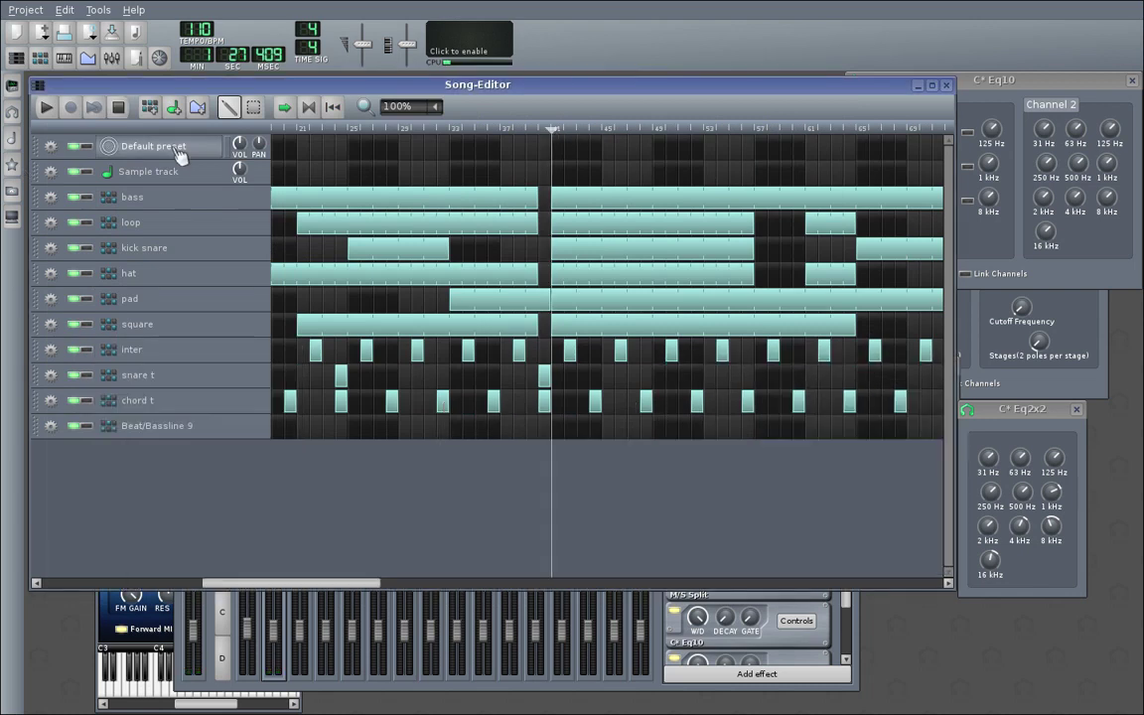
{"action": "left_click", "coordinate": [544, 135]}
{"action": "left_click", "coordinate": [46, 107]}
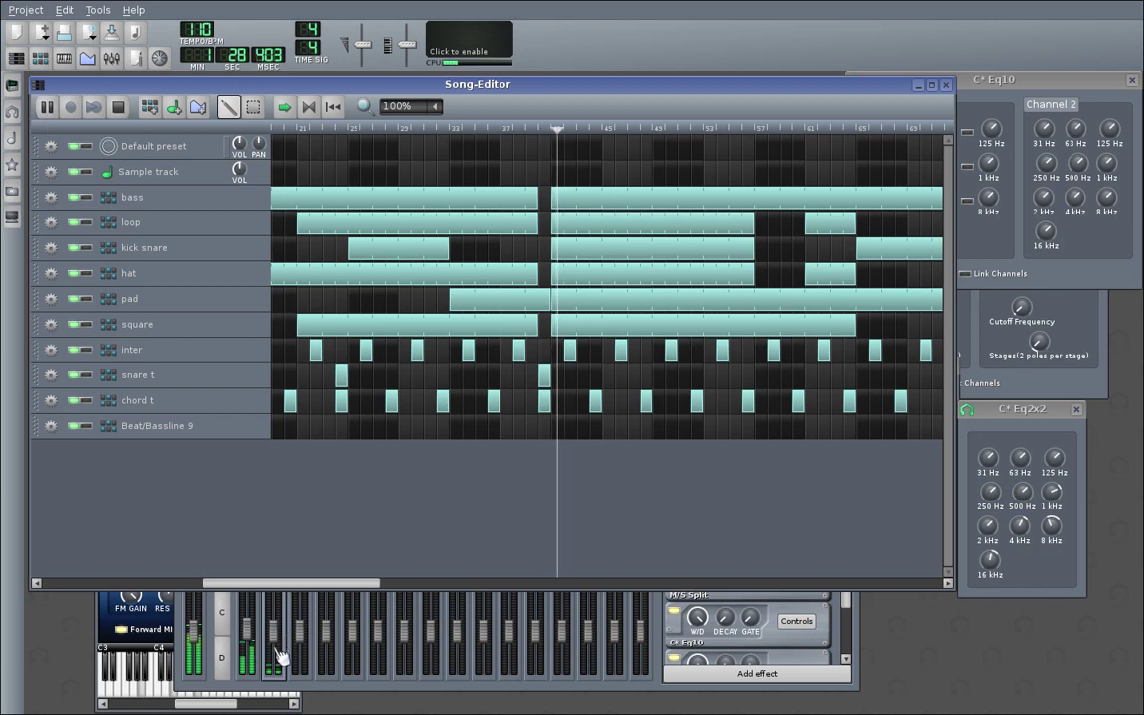
{"action": "scroll", "coordinate": [279, 641], "scroll_direction": "up", "scroll_amount": 3}
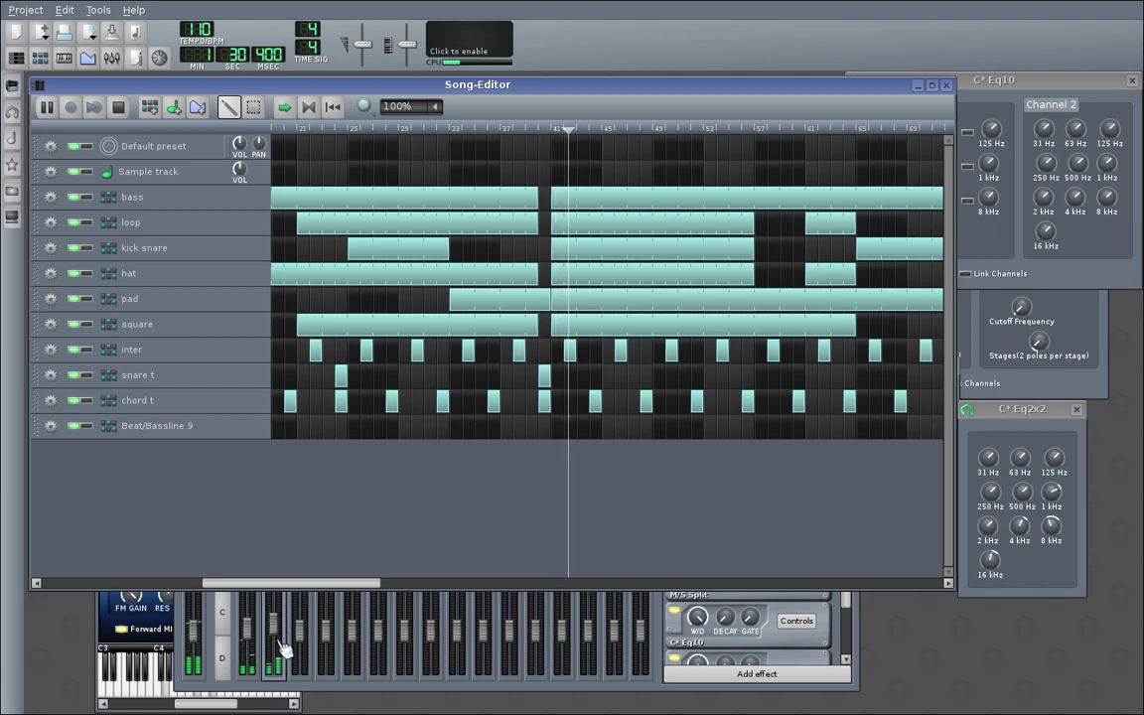
Open the C* Eq10 in the FX 18 chain and readjust channel 1's mid bands and channel 2's 2 kHz gain.
{"action": "left_click", "coordinate": [855, 674]}
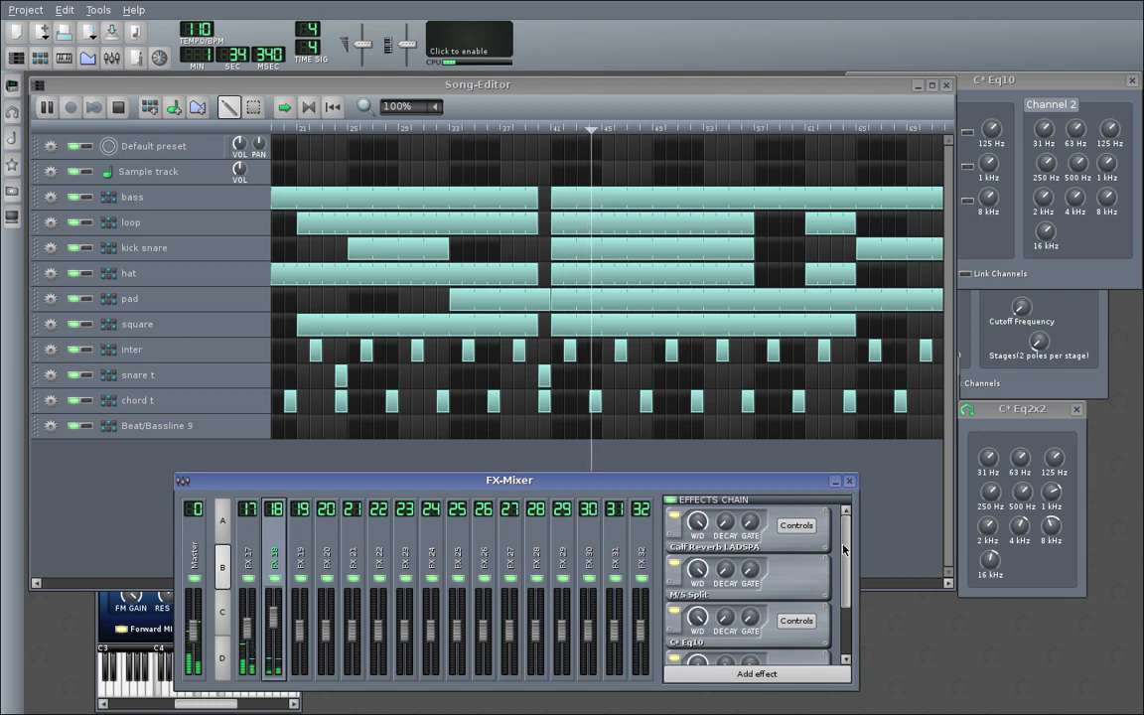
{"action": "scroll", "coordinate": [796, 544], "scroll_direction": "down", "scroll_amount": 3}
{"action": "left_click", "coordinate": [796, 541]}
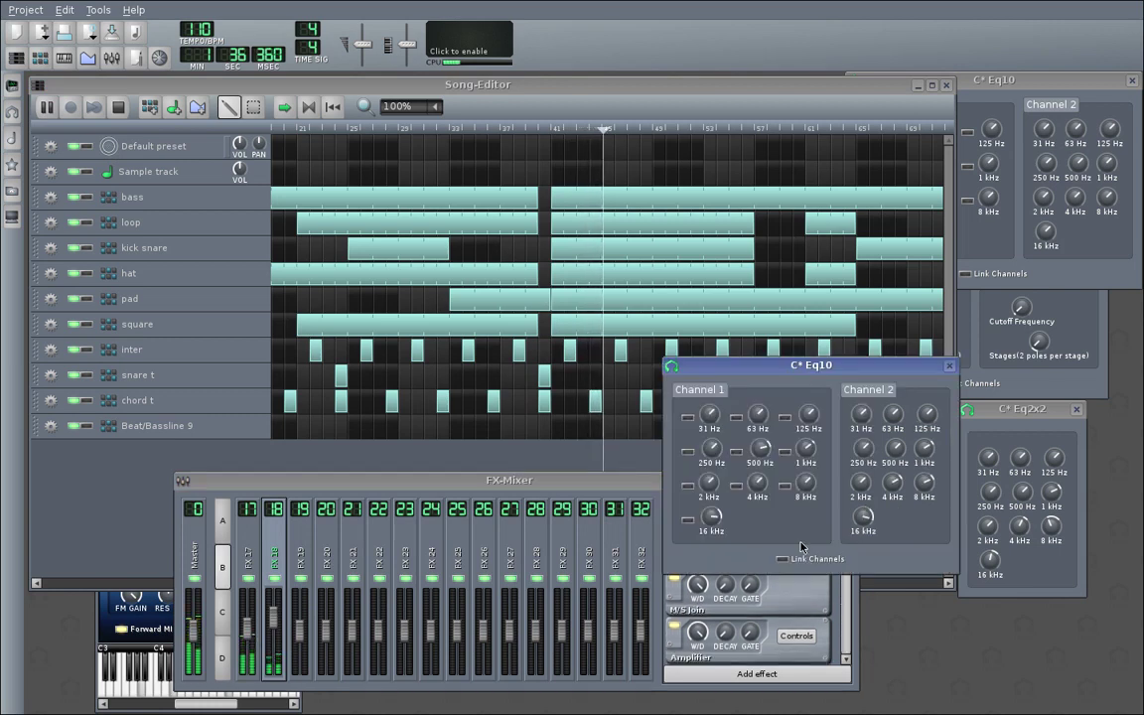
{"action": "left_click_drag", "start_coordinate": [760, 448], "coordinate": [806, 451]}
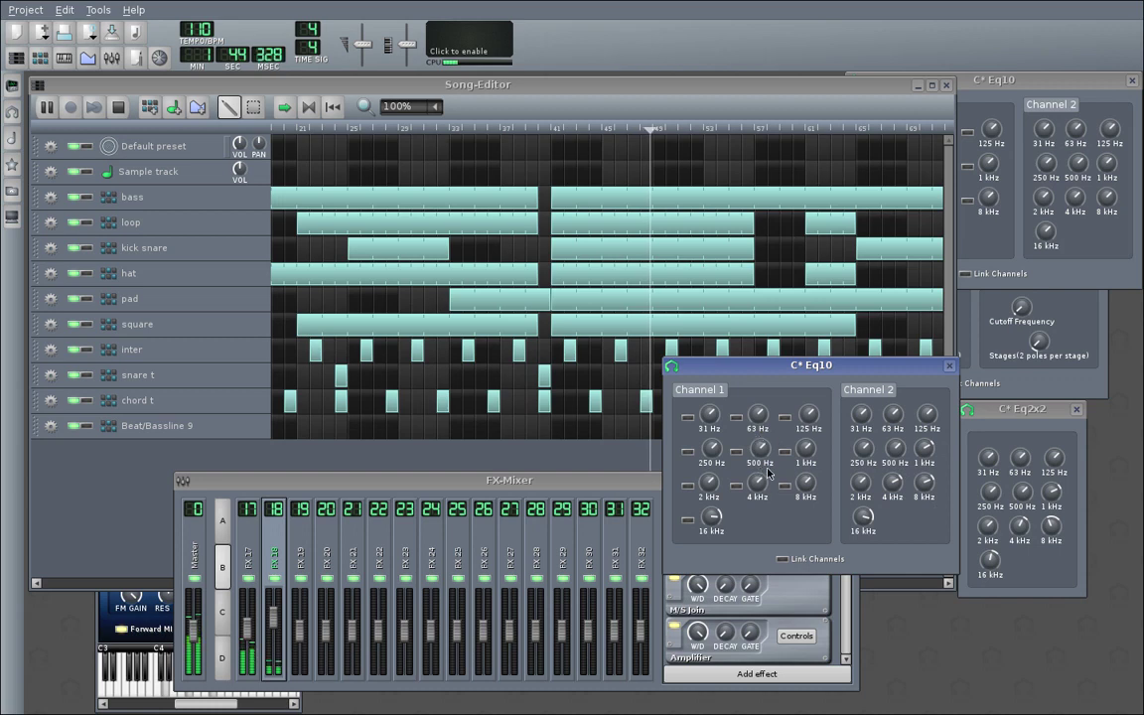
{"action": "left_click_drag", "start_coordinate": [759, 449], "coordinate": [756, 475]}
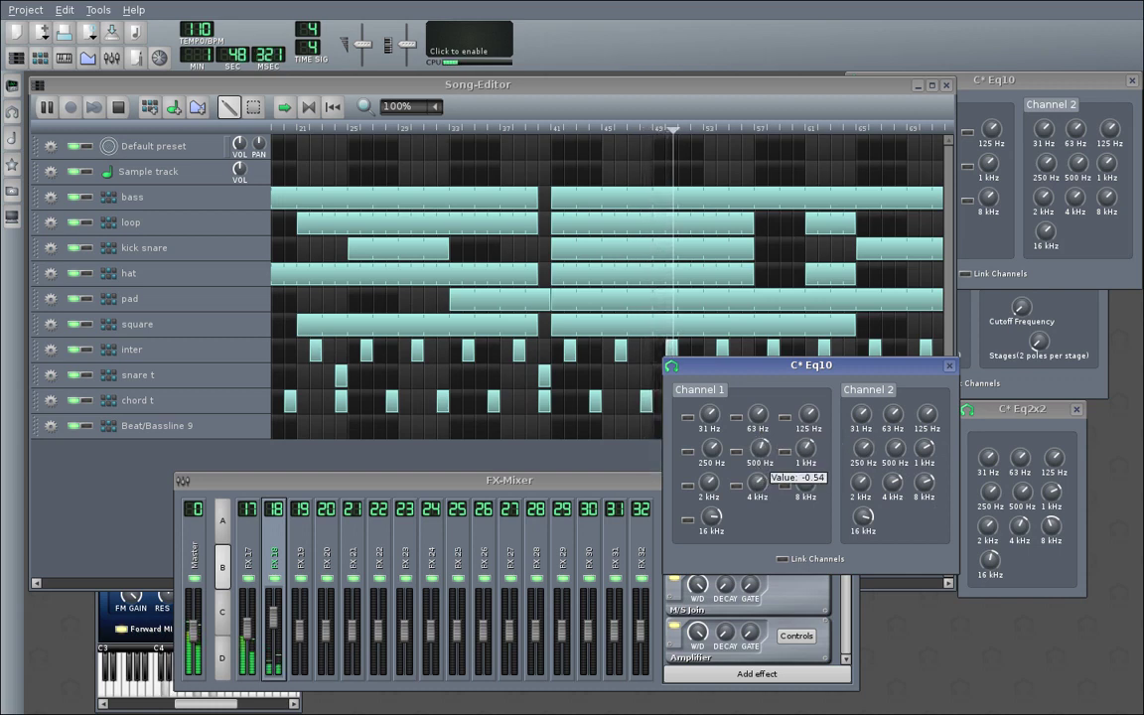
{"action": "left_click_drag", "start_coordinate": [861, 484], "coordinate": [861, 484]}
{"action": "scroll", "coordinate": [757, 494], "scroll_direction": "down", "scroll_amount": 1}
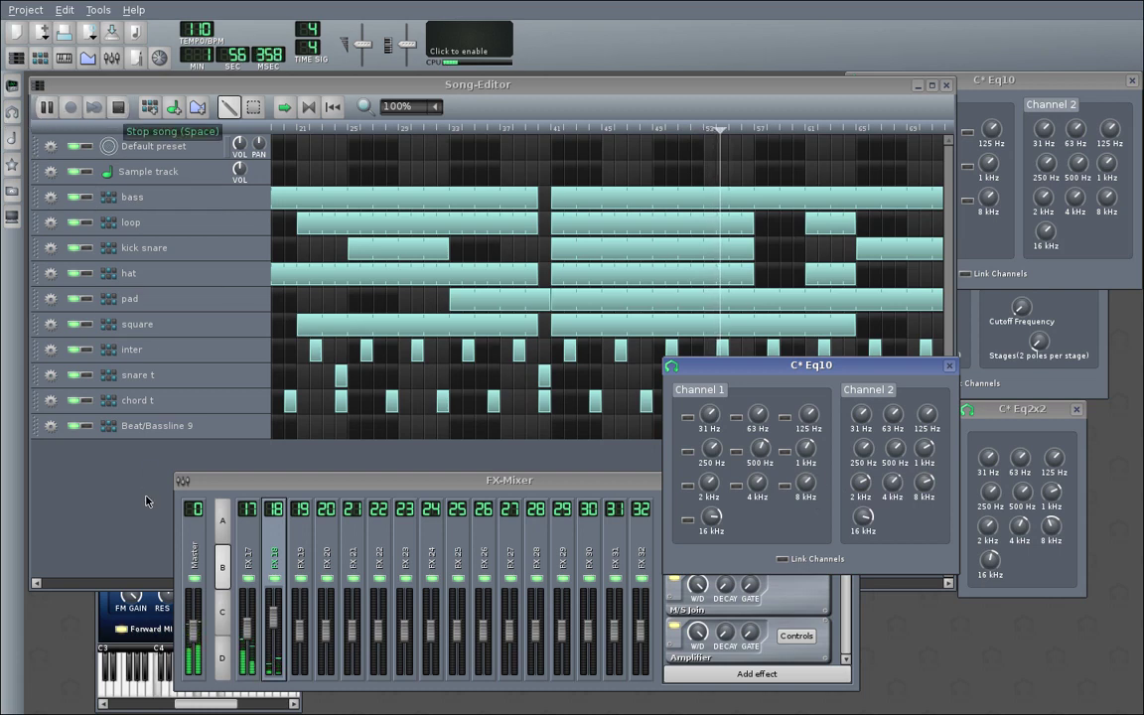
On the Master channel, enable the first Stereophonic Matrix instead of the second during playback from about bar 41, and stop the song.
{"action": "left_click", "coordinate": [200, 565]}
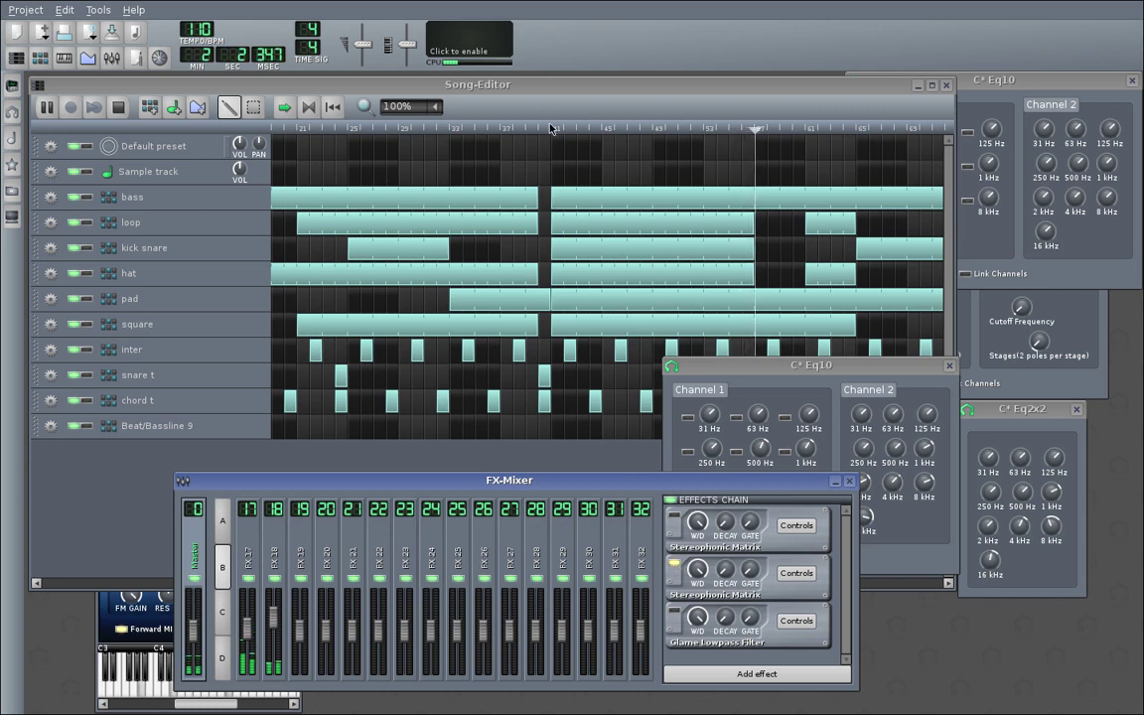
{"action": "left_click", "coordinate": [493, 108]}
{"action": "left_click", "coordinate": [764, 652]}
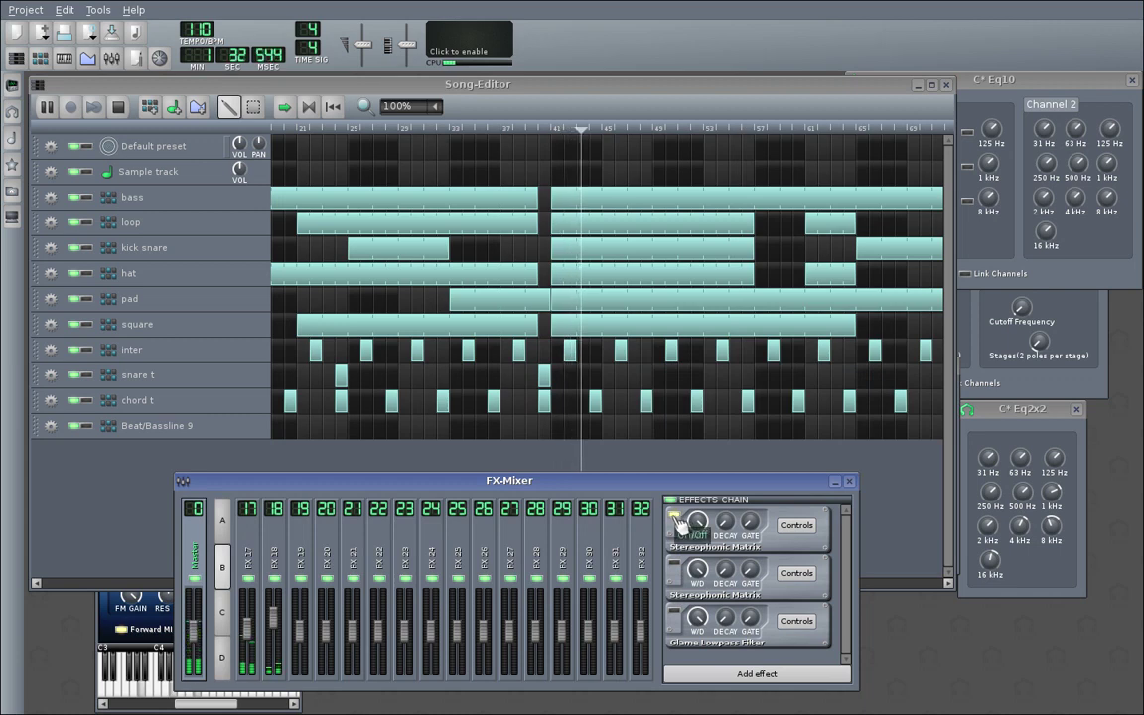
{"action": "left_click", "coordinate": [118, 108]}
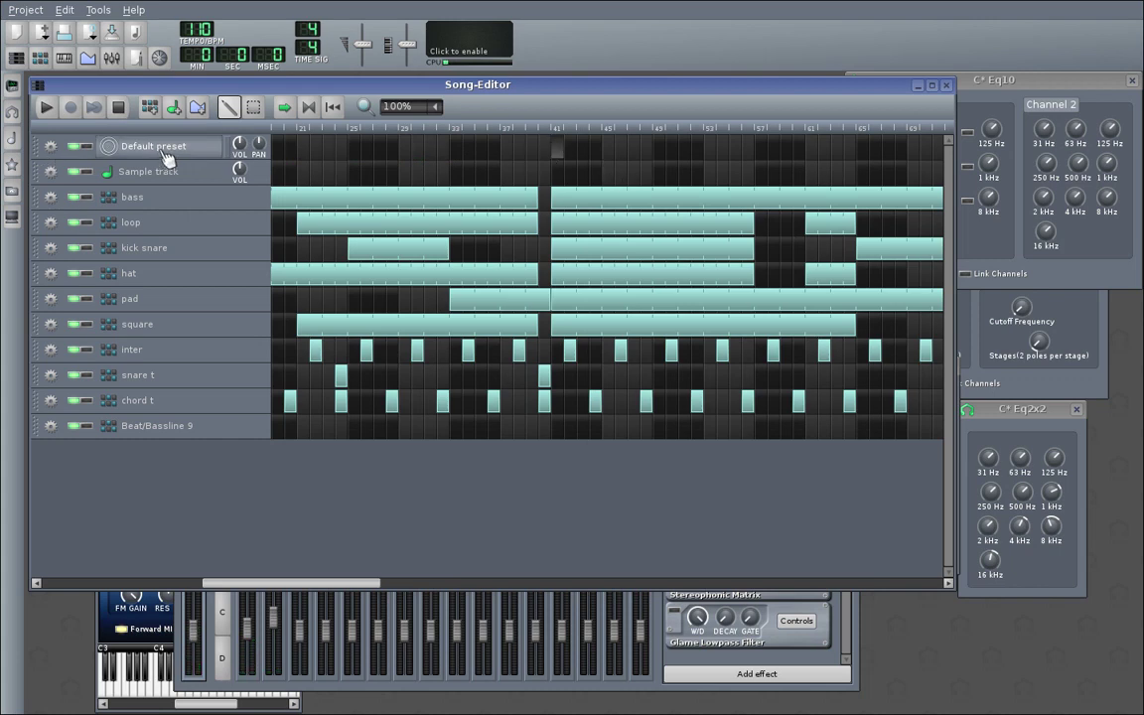
Open the TripleOscillator window of the Default preset track and place it over the middle of the Song-Editor.
{"action": "left_click", "coordinate": [211, 690]}
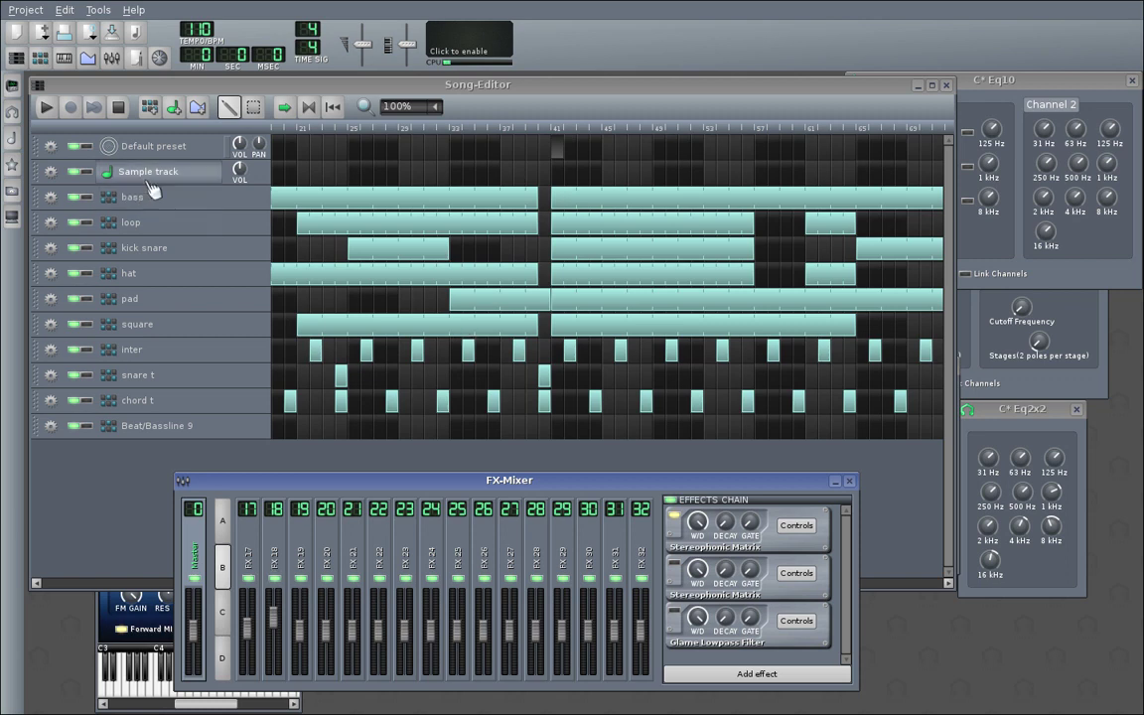
{"action": "left_click", "coordinate": [204, 157]}
{"action": "left_click", "coordinate": [202, 155]}
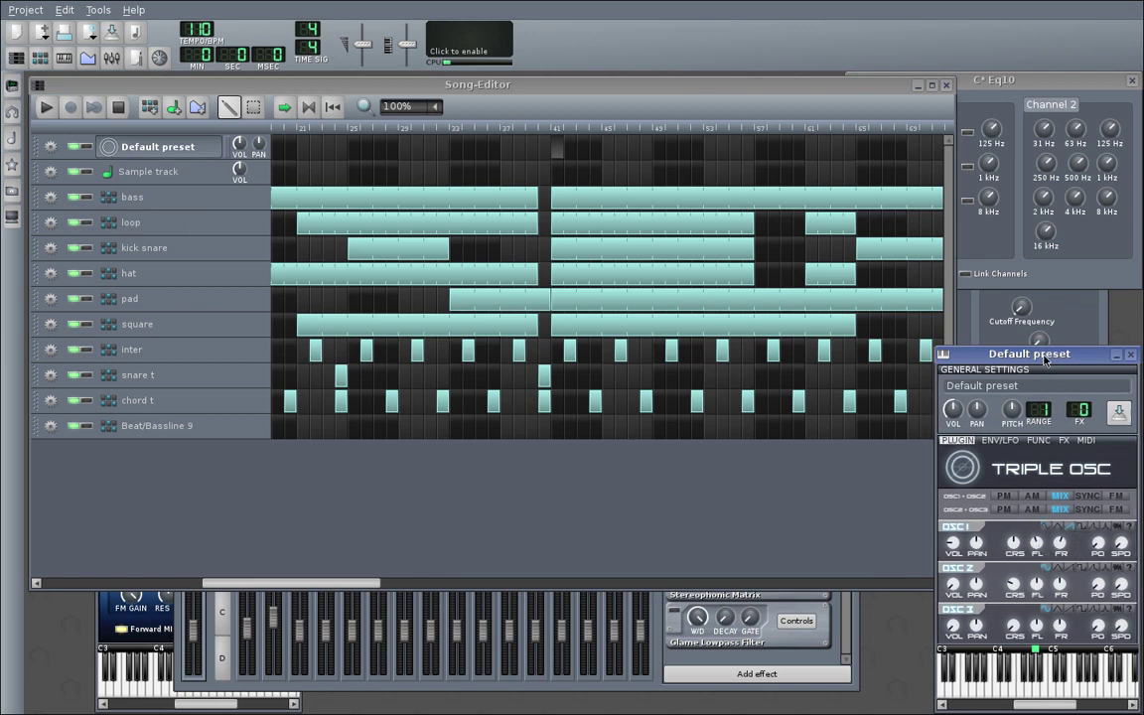
{"action": "left_click_drag", "start_coordinate": [1054, 355], "coordinate": [742, 239]}
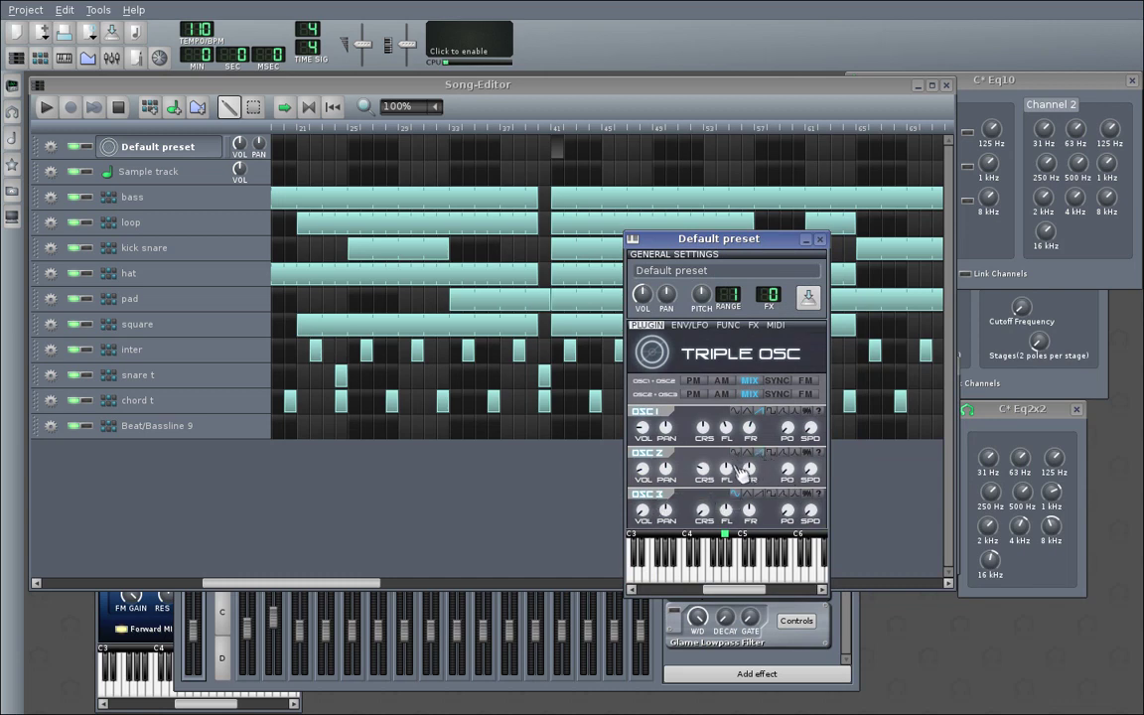
Raise oscillator 2's coarse detuning, audition a note, and show the mixer with the instrument window in front.
{"action": "scroll", "coordinate": [703, 470], "scroll_direction": "up", "scroll_amount": 9}
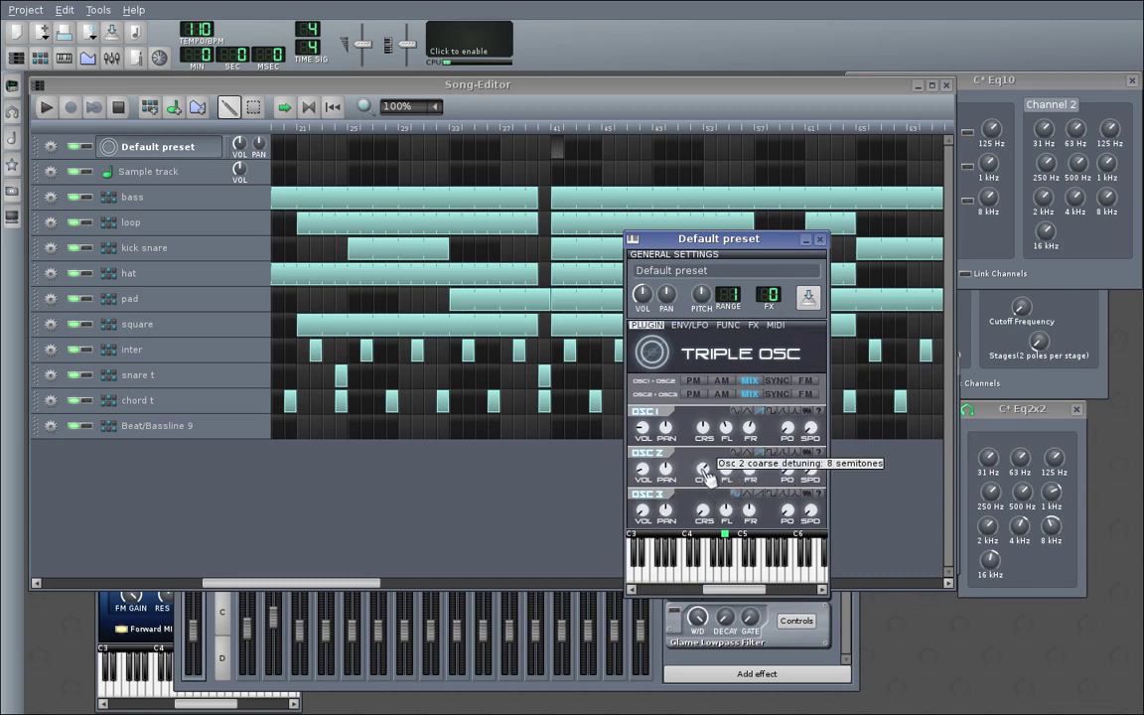
{"action": "left_click", "coordinate": [718, 575]}
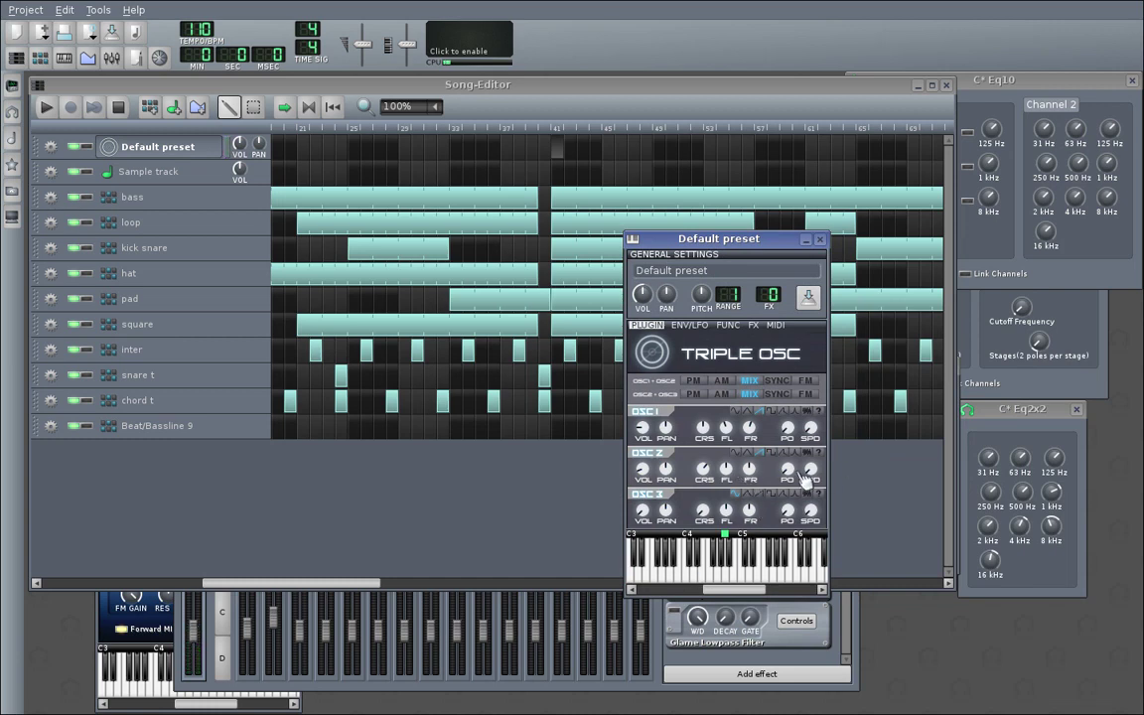
{"action": "left_click", "coordinate": [778, 672]}
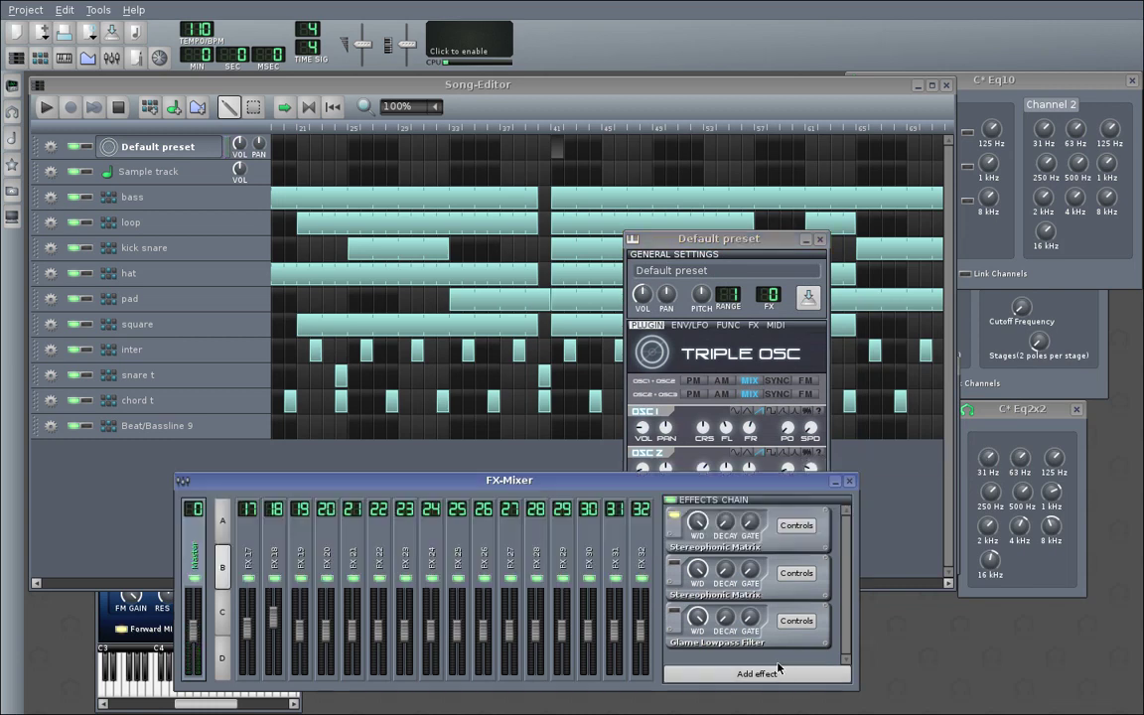
{"action": "left_click", "coordinate": [721, 249]}
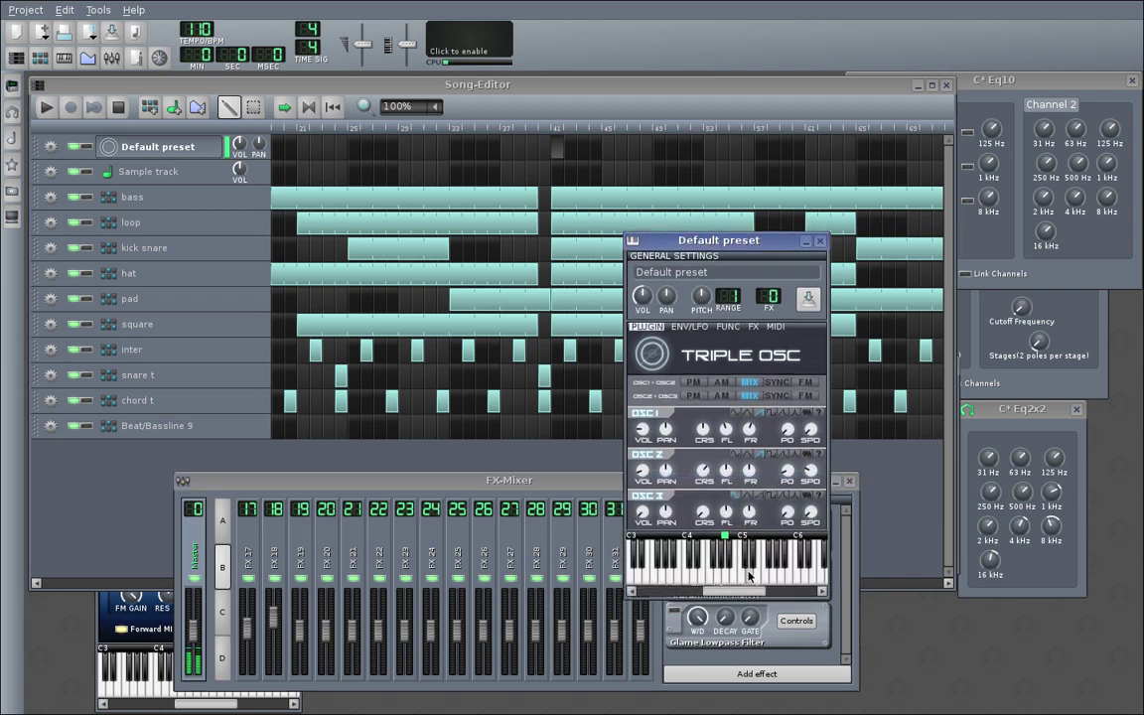
Open the Default preset track's pattern at bar 41 in the Piano-Roll, and draw an A4 note with 1/2 length at its start.
{"action": "left_click", "coordinate": [561, 151]}
{"action": "right_click", "coordinate": [557, 149]}
{"action": "left_click", "coordinate": [585, 154]}
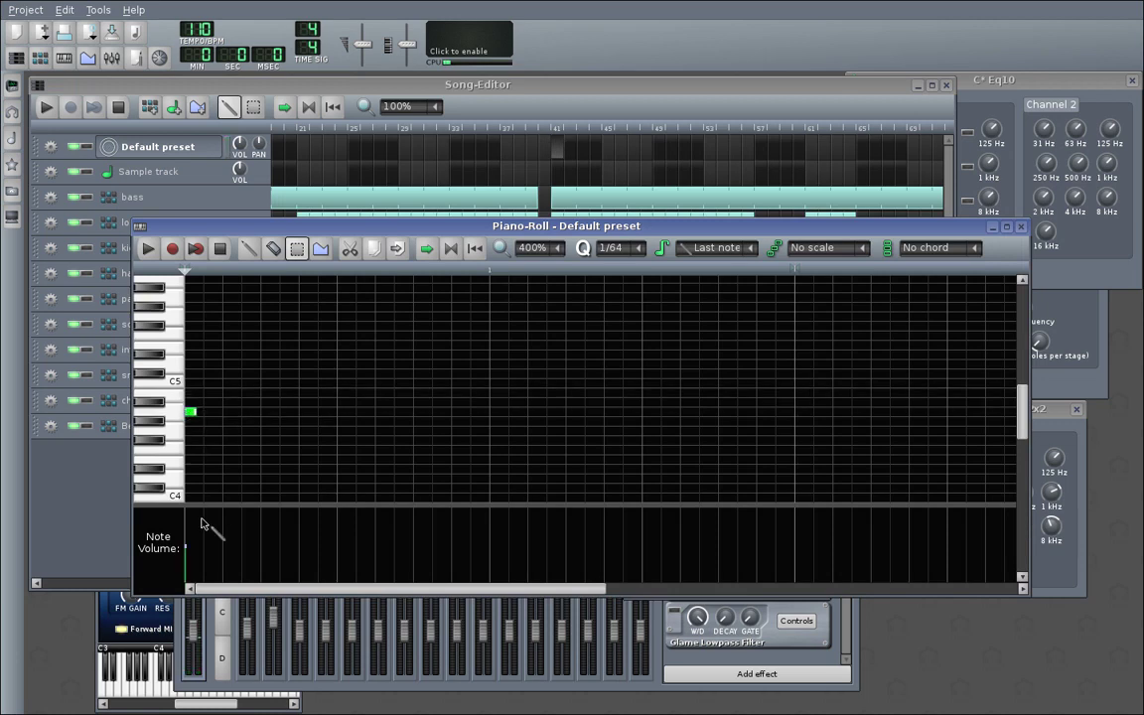
{"action": "scroll", "coordinate": [715, 256], "scroll_direction": "down", "scroll_amount": 1}
{"action": "left_click", "coordinate": [192, 411]}
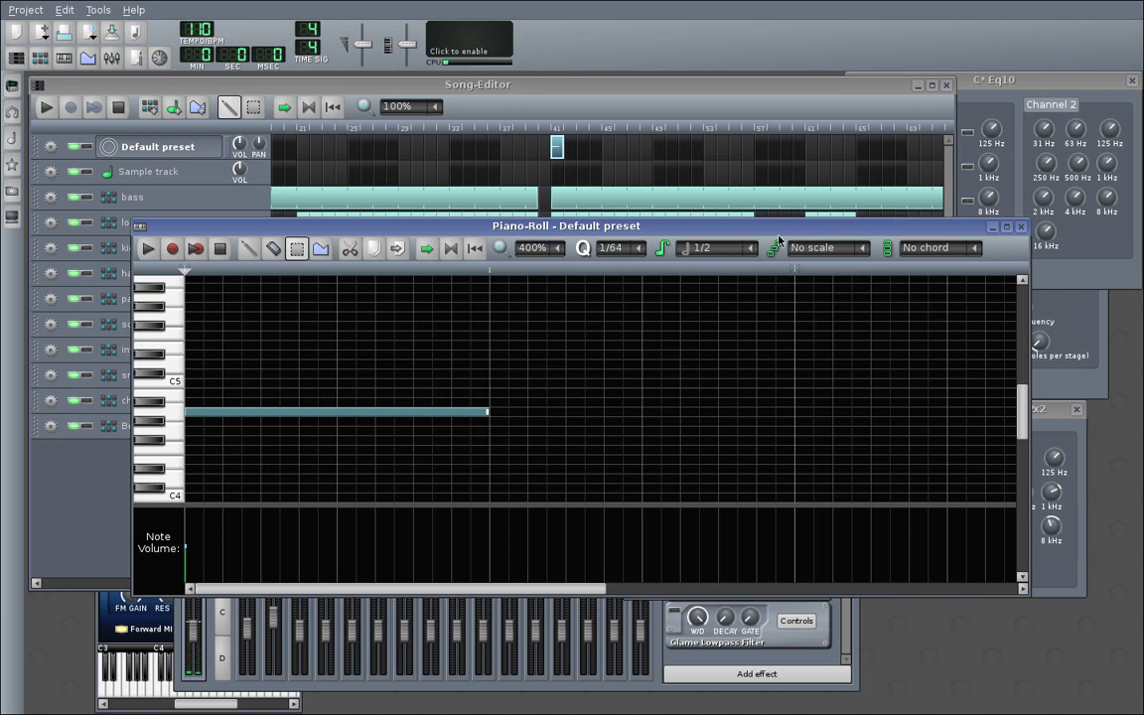
{"action": "left_click", "coordinate": [756, 258]}
{"action": "left_click", "coordinate": [713, 265]}
Lower the Default preset track's volume, and shorten the A4 note in its bar 41 pattern.
{"action": "left_click_drag", "start_coordinate": [239, 146], "coordinate": [239, 174]}
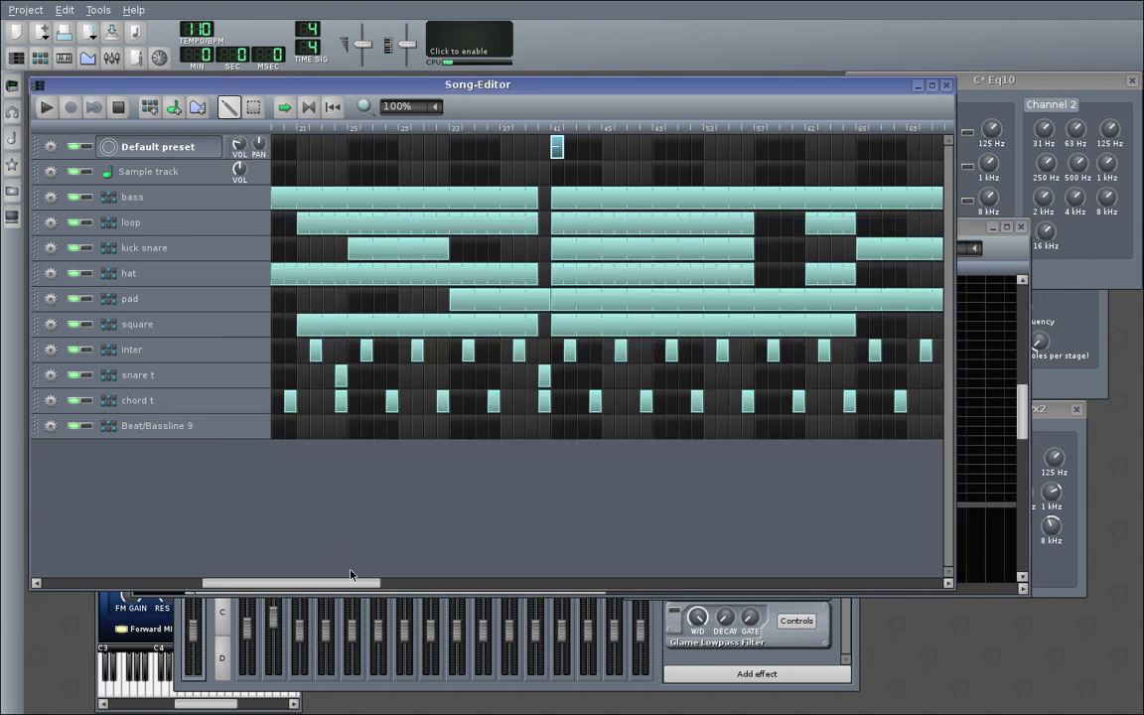
{"action": "right_click", "coordinate": [561, 147]}
{"action": "left_click", "coordinate": [613, 153]}
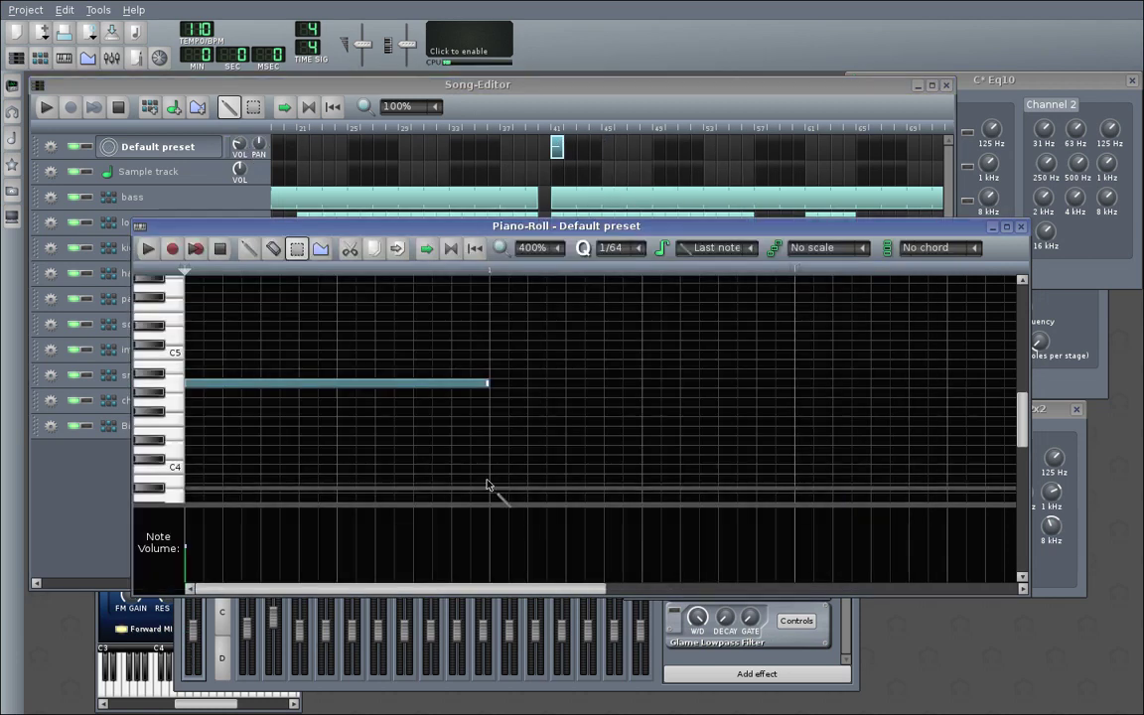
{"action": "left_click_drag", "start_coordinate": [486, 383], "coordinate": [238, 383]}
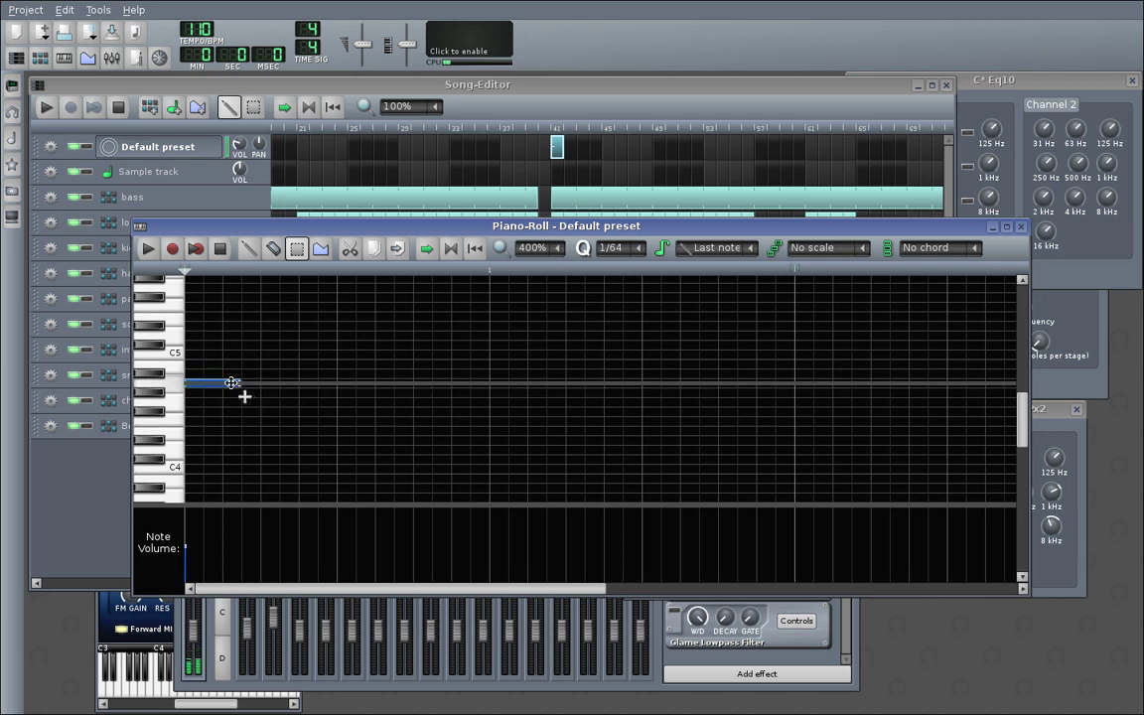
Add C5, E5, E4, G4 and B4 notes after A4, followed by shorter C5, B4 and A4 notes, and play back the melody.
{"action": "left_click", "coordinate": [261, 352]}
{"action": "left_click", "coordinate": [340, 315]}
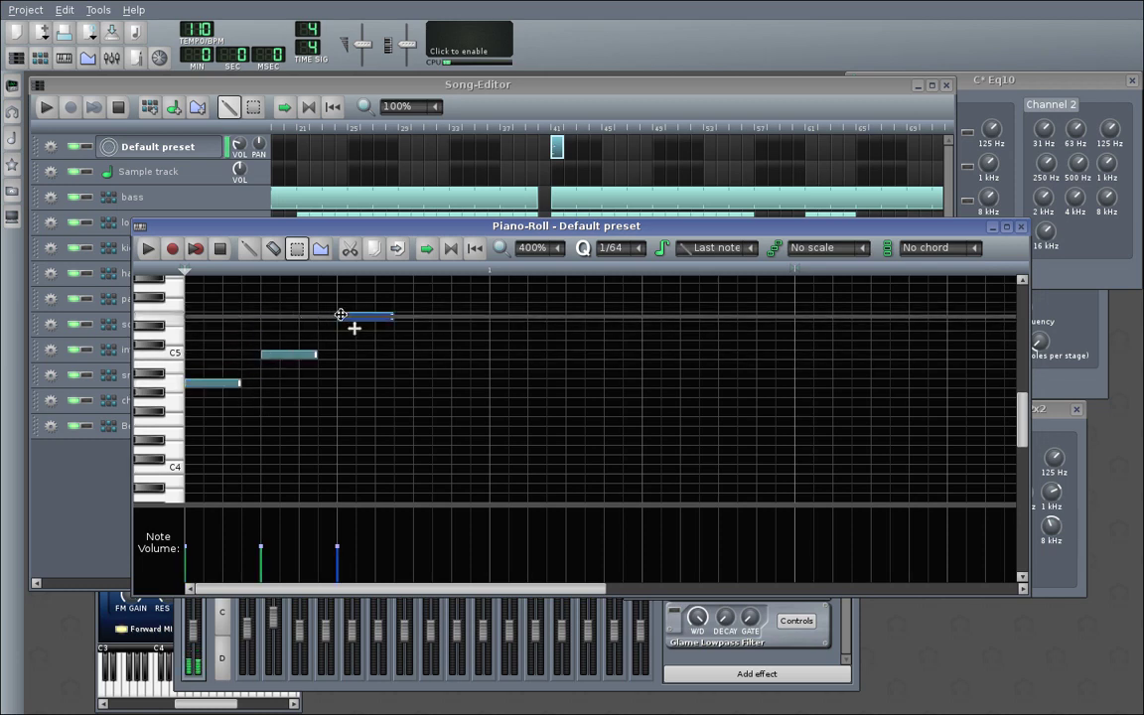
{"action": "mouse_move", "coordinate": [415, 420]}
{"action": "left_mouse_down"}
{"action": "mouse_move", "coordinate": [428, 447]}
{"action": "mouse_move", "coordinate": [431, 435]}
{"action": "left_mouse_up"}
{"action": "left_click", "coordinate": [491, 402]}
{"action": "left_click", "coordinate": [567, 363]}
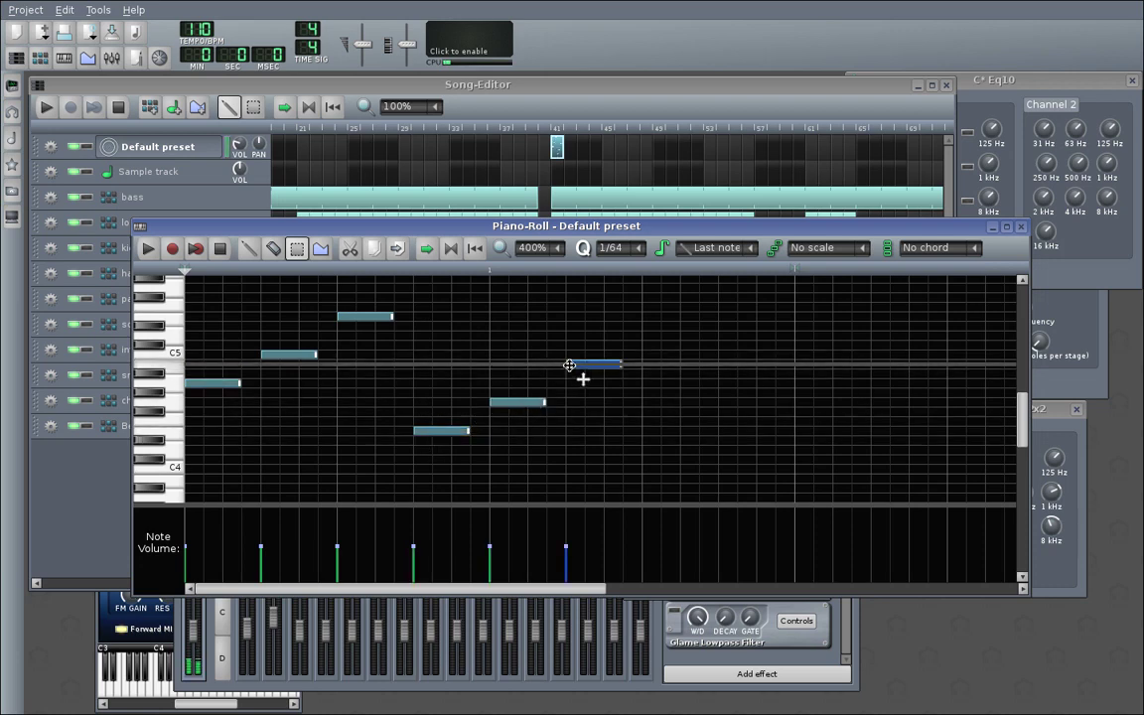
{"action": "left_click", "coordinate": [644, 345]}
{"action": "left_click_drag", "start_coordinate": [645, 347], "coordinate": [677, 358]}
{"action": "left_click_drag", "start_coordinate": [683, 356], "coordinate": [726, 385]}
{"action": "left_click", "coordinate": [148, 248]}
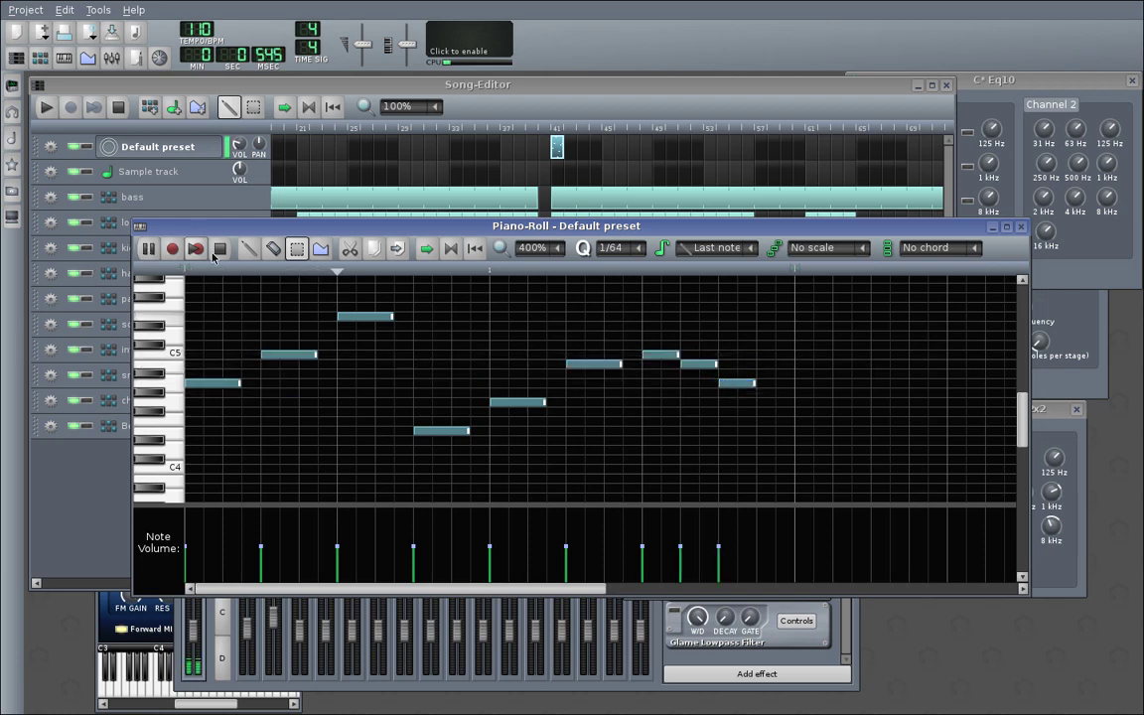
{"action": "left_click", "coordinate": [220, 248]}
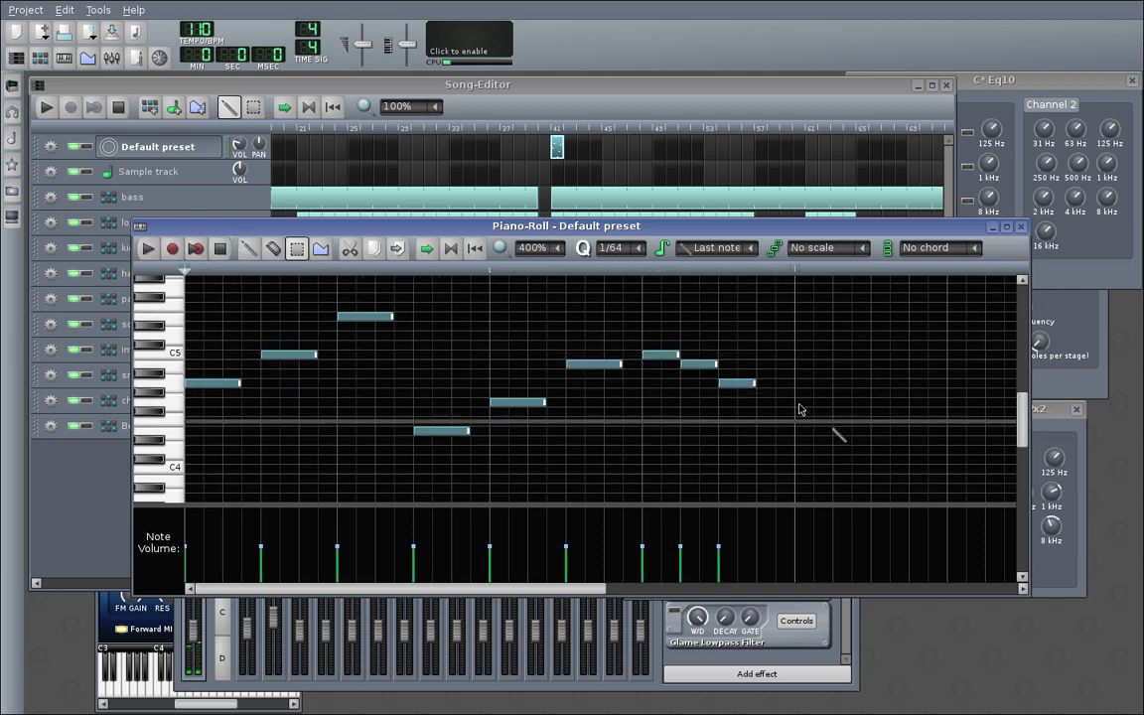
Delete the three short C5, B4 and A4 notes at the melody's end while auditioning the pattern.
{"action": "right_click", "coordinate": [742, 384]}
{"action": "right_click", "coordinate": [715, 366]}
{"action": "key", "text": "space"}
{"action": "left_click", "coordinate": [1020, 226]}
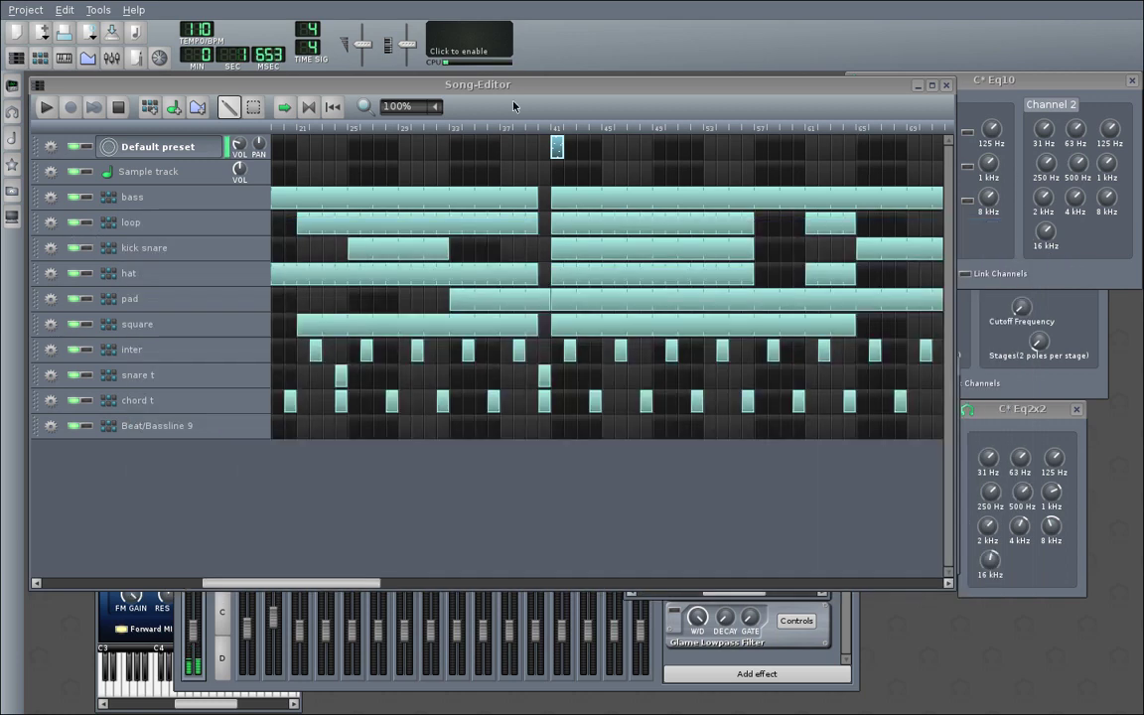
{"action": "right_click", "coordinate": [556, 147]}
{"action": "left_click", "coordinate": [625, 156]}
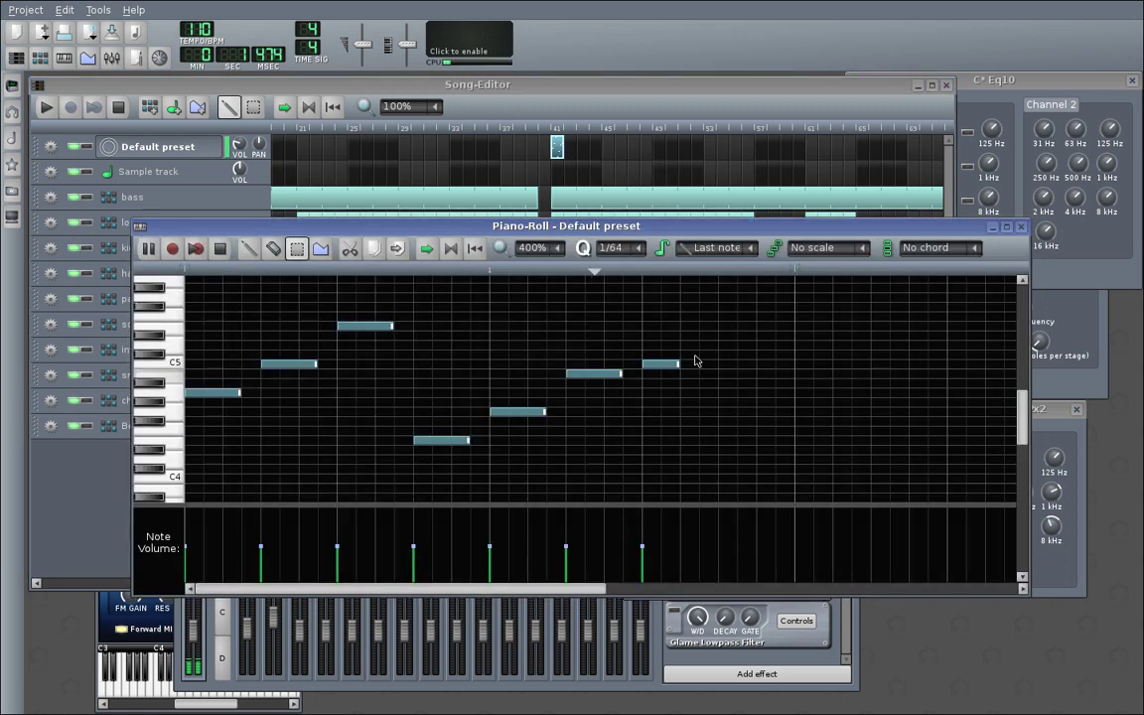
{"action": "right_click", "coordinate": [670, 368]}
{"action": "key", "text": "space"}
Continue the melody after a gap with G4, B4, D5, D4, G4 and B4 notes, matching the longer note length.
{"action": "left_click", "coordinate": [720, 412]}
{"action": "left_click_drag", "start_coordinate": [754, 413], "coordinate": [780, 415]}
{"action": "left_click", "coordinate": [795, 373]}
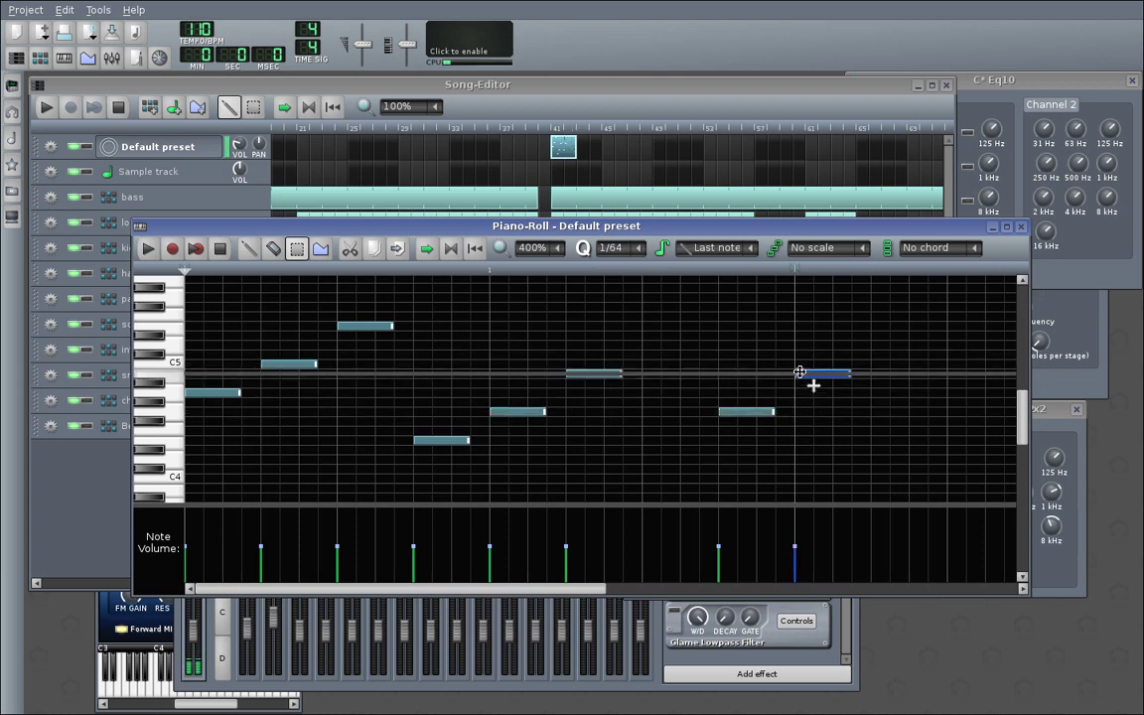
{"action": "left_click", "coordinate": [872, 346]}
{"action": "left_click_drag", "start_coordinate": [544, 590], "coordinate": [659, 589]}
{"action": "left_click", "coordinate": [611, 460]}
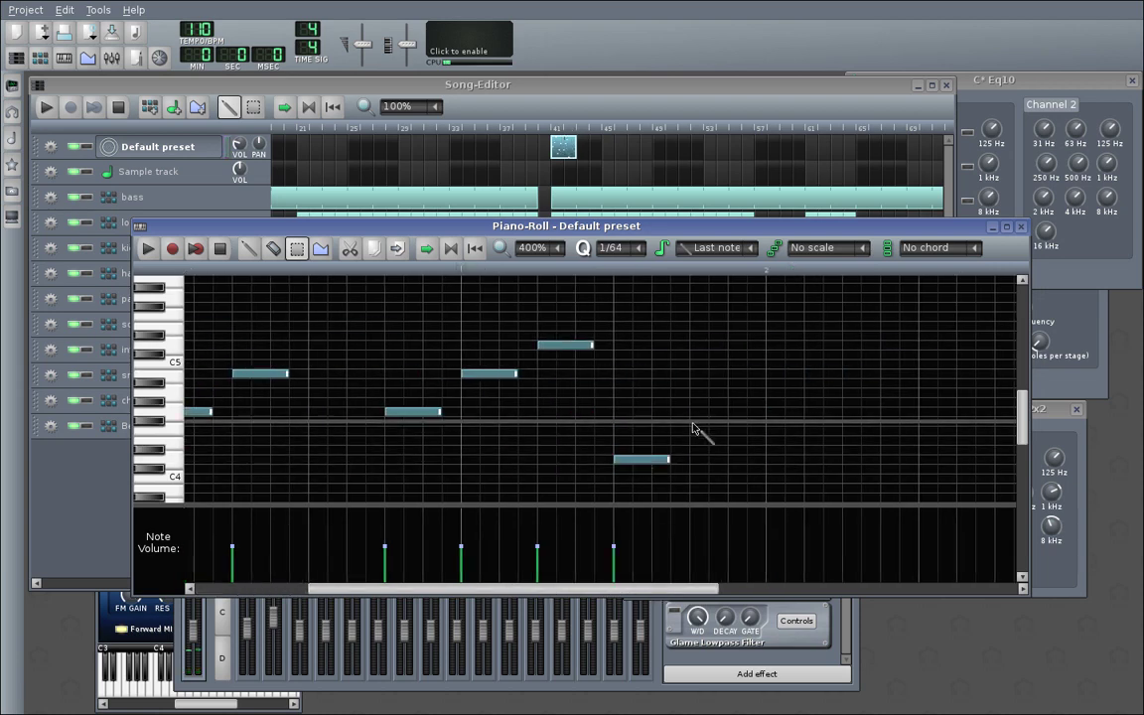
{"action": "left_click_drag", "start_coordinate": [694, 429], "coordinate": [691, 412]}
{"action": "left_click_drag", "start_coordinate": [767, 400], "coordinate": [786, 390]}
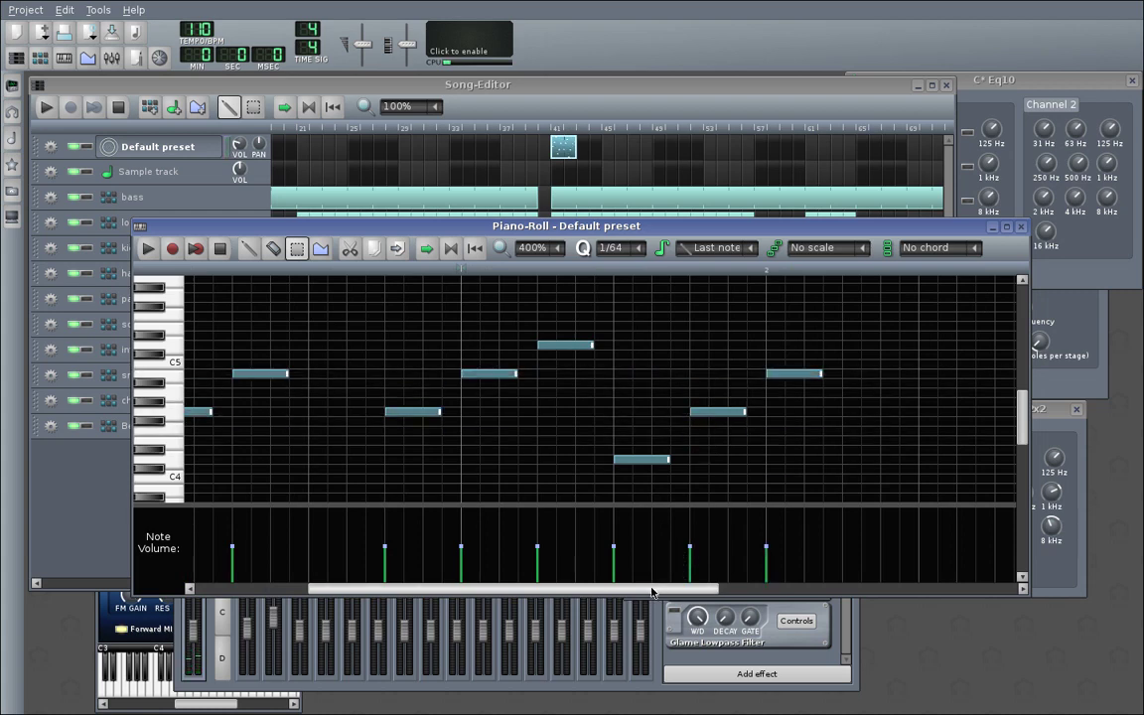
Continue the melody in bar 2 with B4, D5, E5, E4, G4 and B4 notes of the same length.
{"action": "left_click_drag", "start_coordinate": [651, 588], "coordinate": [764, 588]}
{"action": "left_click", "coordinate": [592, 372]}
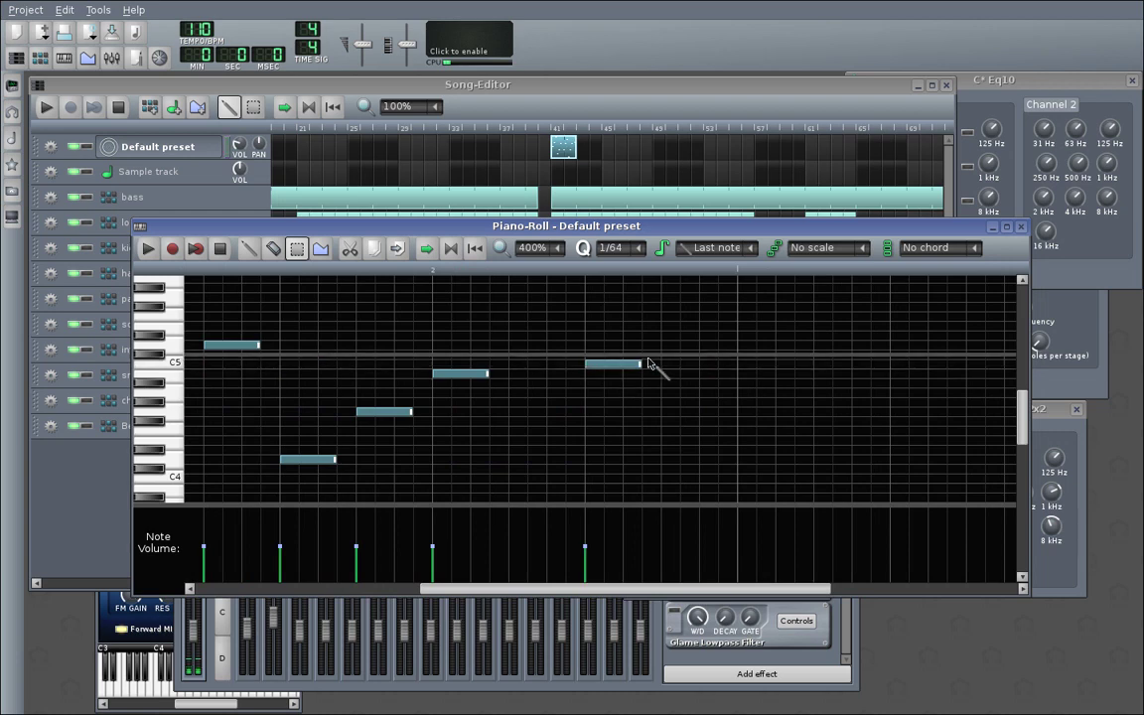
{"action": "left_click", "coordinate": [668, 352]}
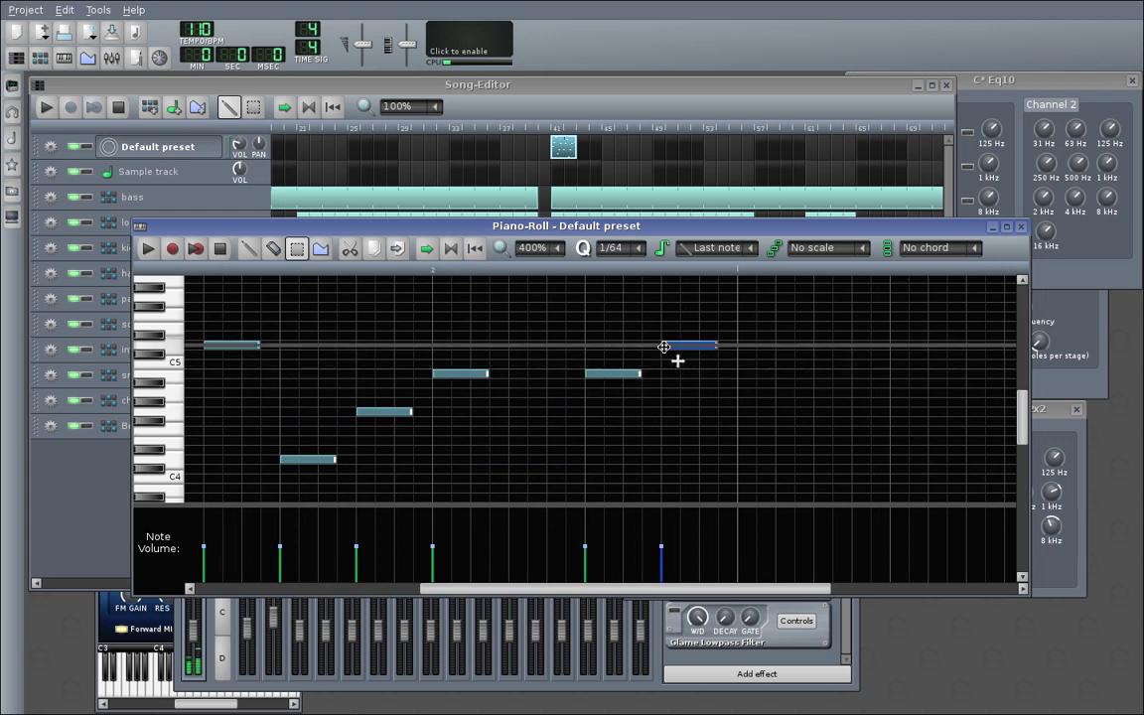
{"action": "left_click", "coordinate": [747, 332]}
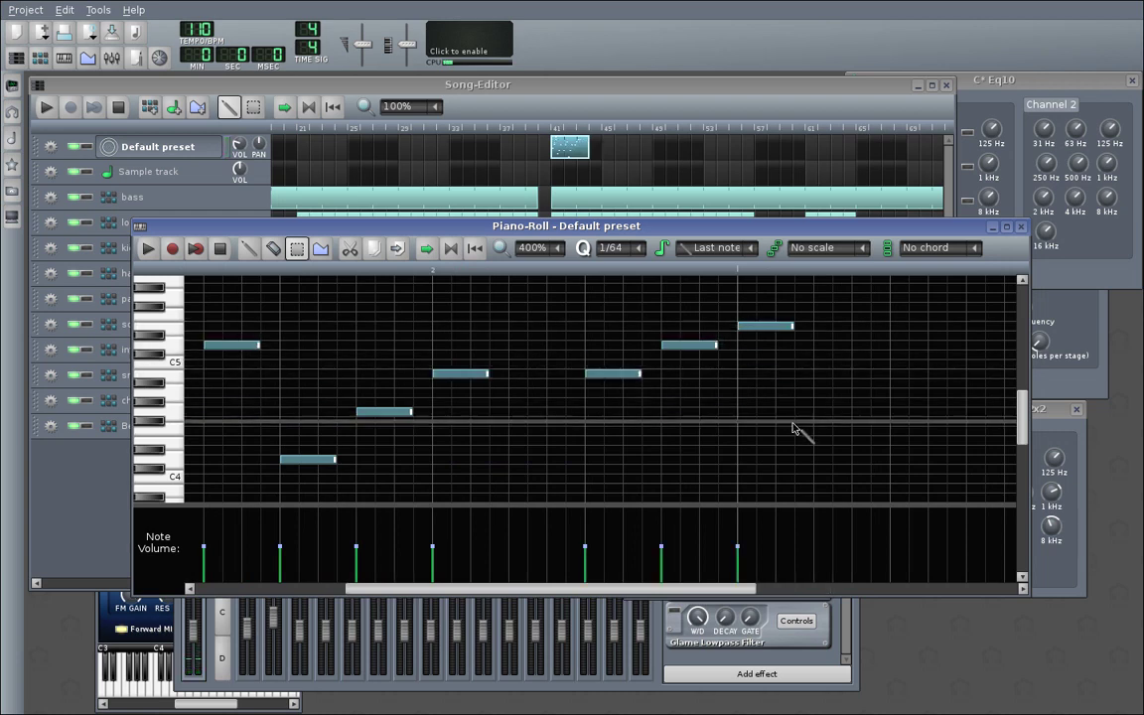
{"action": "left_click", "coordinate": [817, 439]}
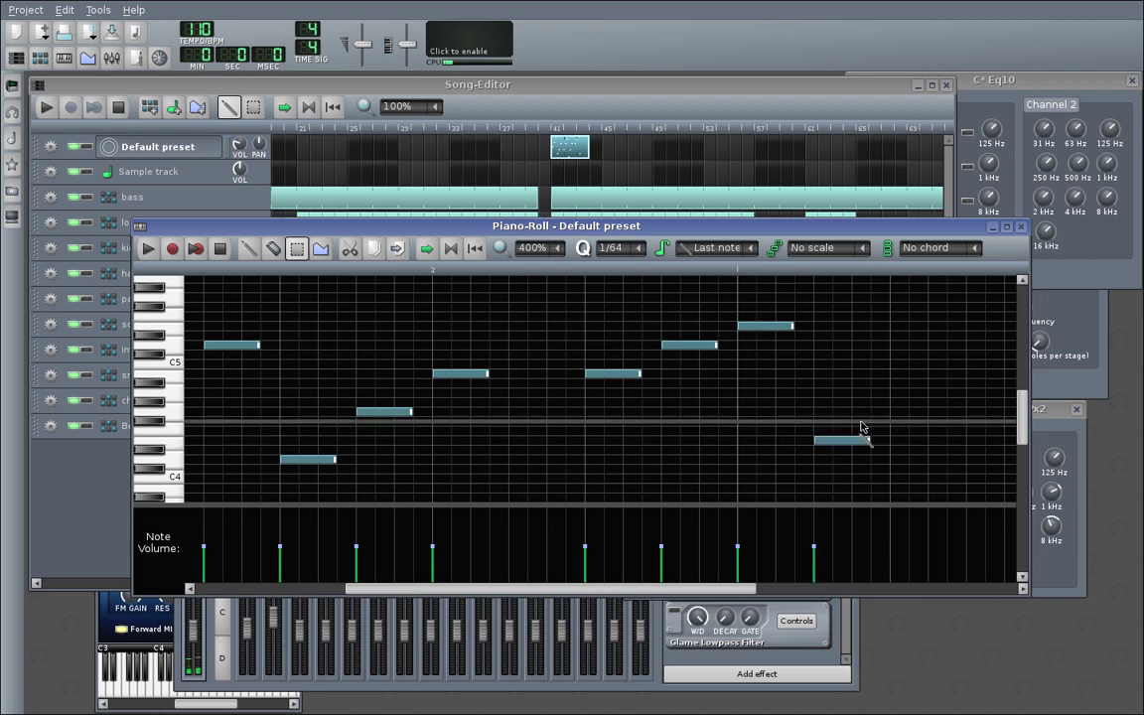
{"action": "left_click", "coordinate": [897, 411]}
{"action": "left_click", "coordinate": [977, 386]}
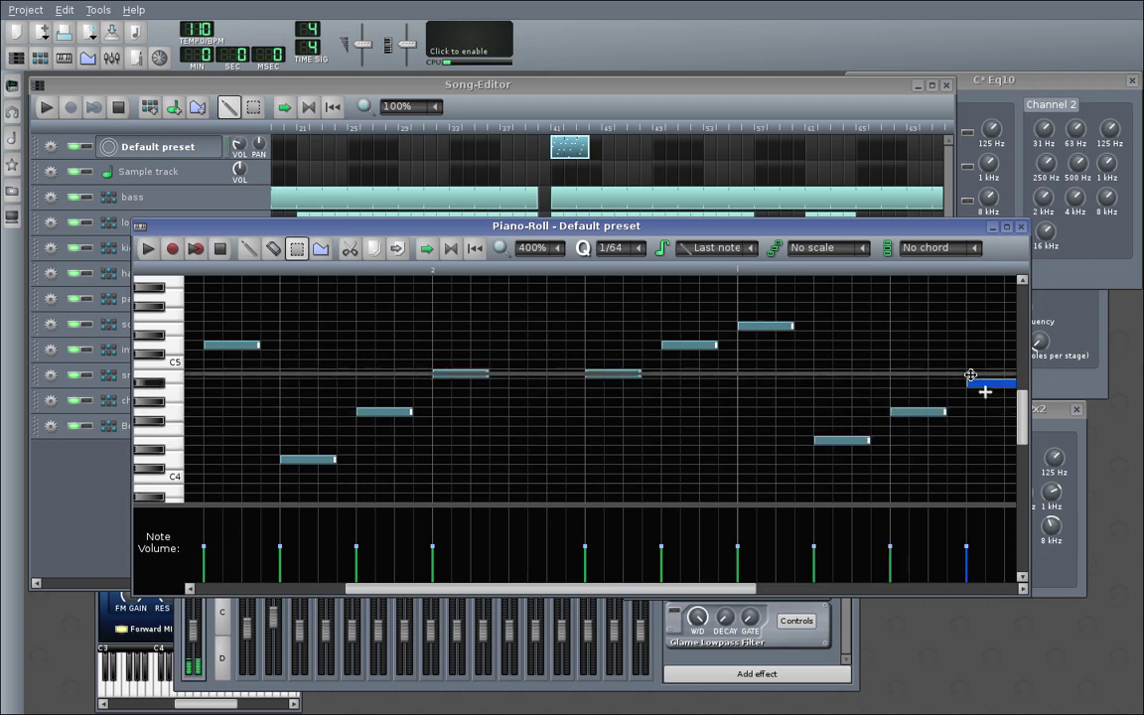
Add D4, A4, B4, E4, G4 and D5 notes to the melody in bar 3.
{"action": "left_click_drag", "start_coordinate": [684, 589], "coordinate": [811, 592]}
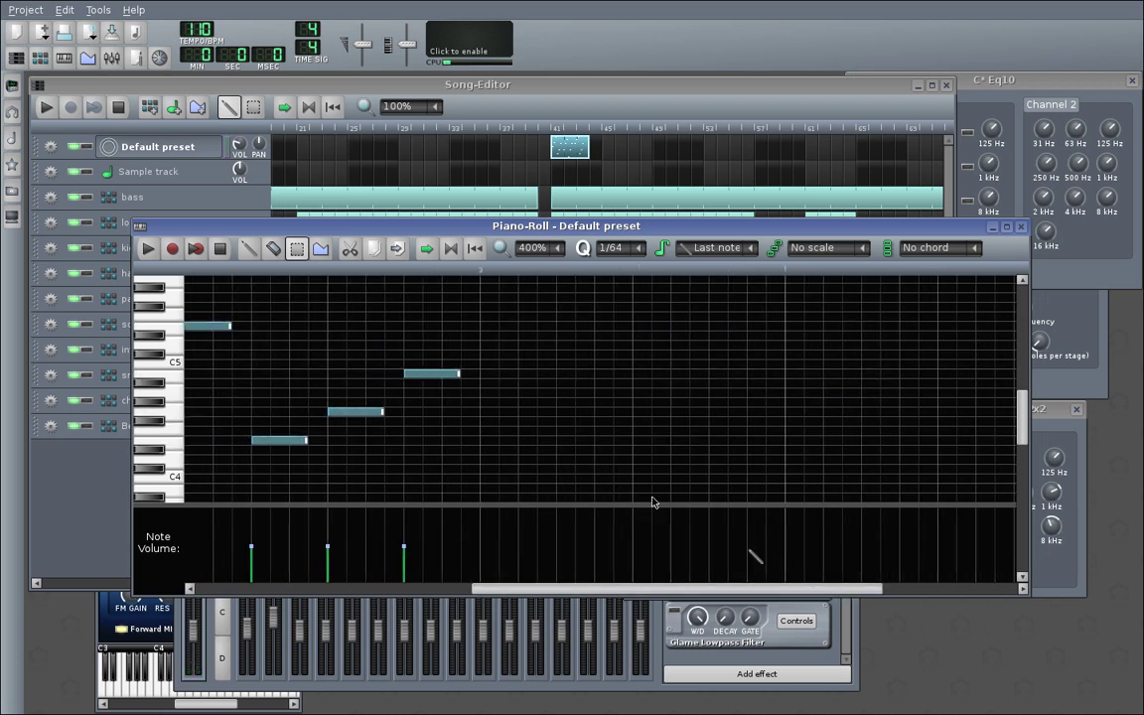
{"action": "left_click_drag", "start_coordinate": [562, 486], "coordinate": [585, 469]}
{"action": "left_click_drag", "start_coordinate": [637, 407], "coordinate": [643, 393]}
{"action": "left_click", "coordinate": [713, 374]}
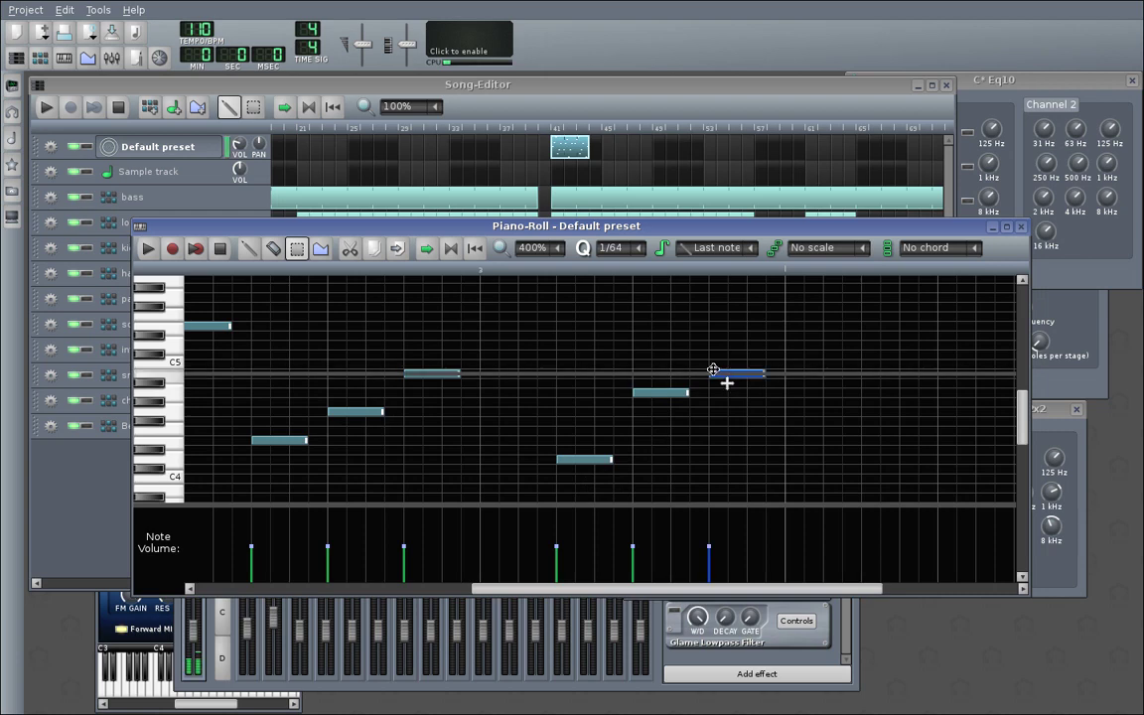
{"action": "left_click", "coordinate": [790, 439]}
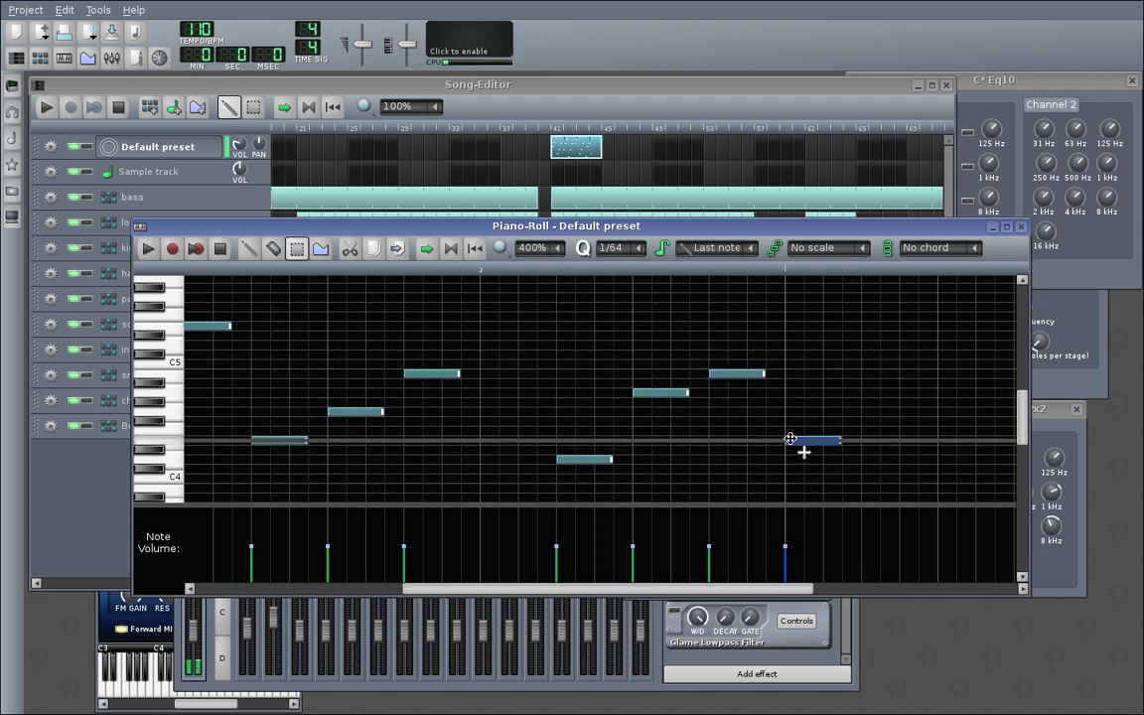
{"action": "left_click", "coordinate": [870, 411]}
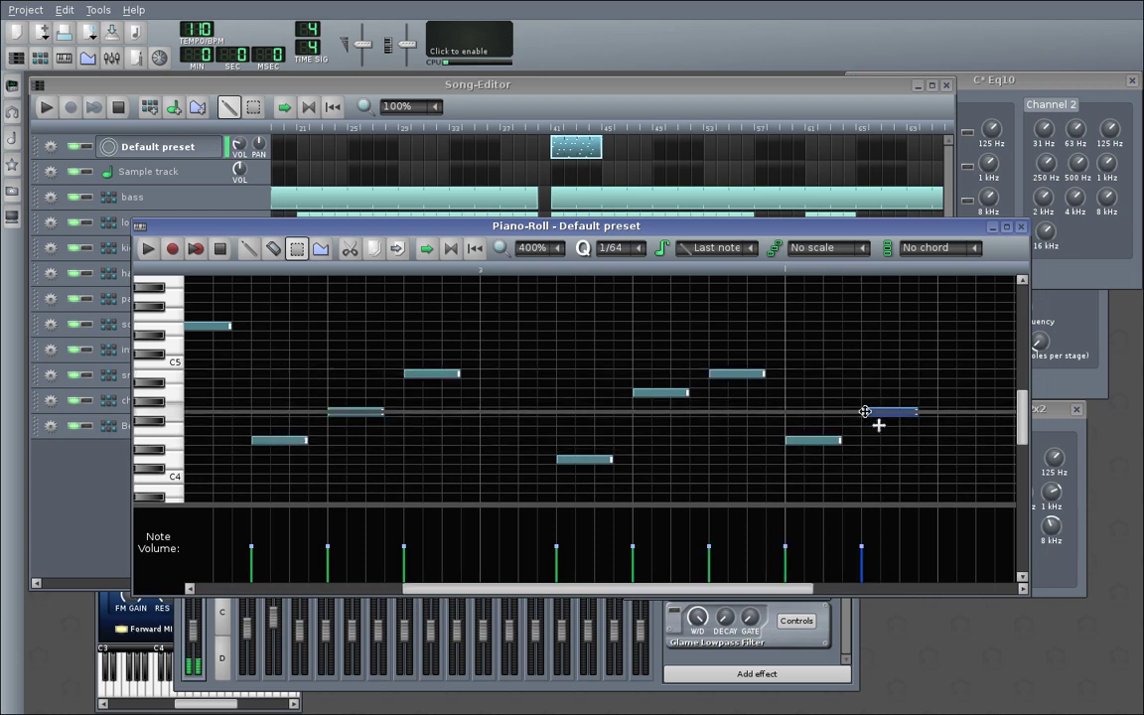
{"action": "left_click_drag", "start_coordinate": [945, 315], "coordinate": [949, 348]}
Finish the melody with closing notes from a C5 at the start of bar 4, and play back the pattern.
{"action": "left_click_drag", "start_coordinate": [728, 588], "coordinate": [837, 589]}
{"action": "left_click", "coordinate": [452, 364]}
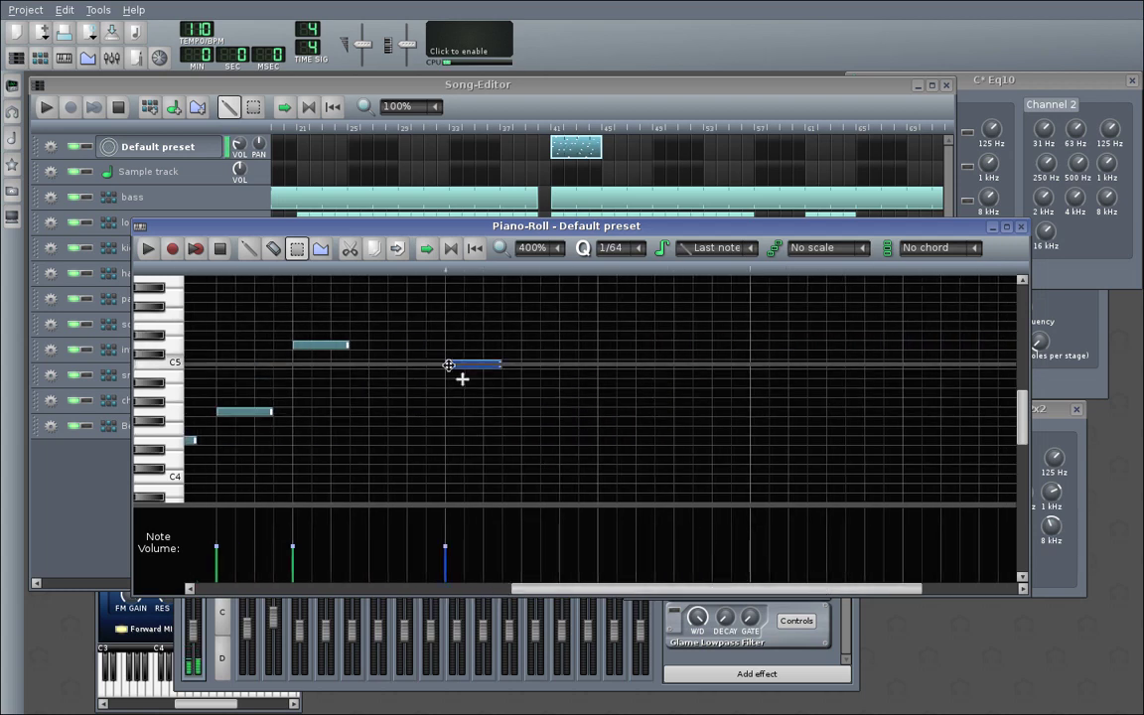
{"action": "left_click", "coordinate": [606, 411]}
{"action": "key", "text": "space"}
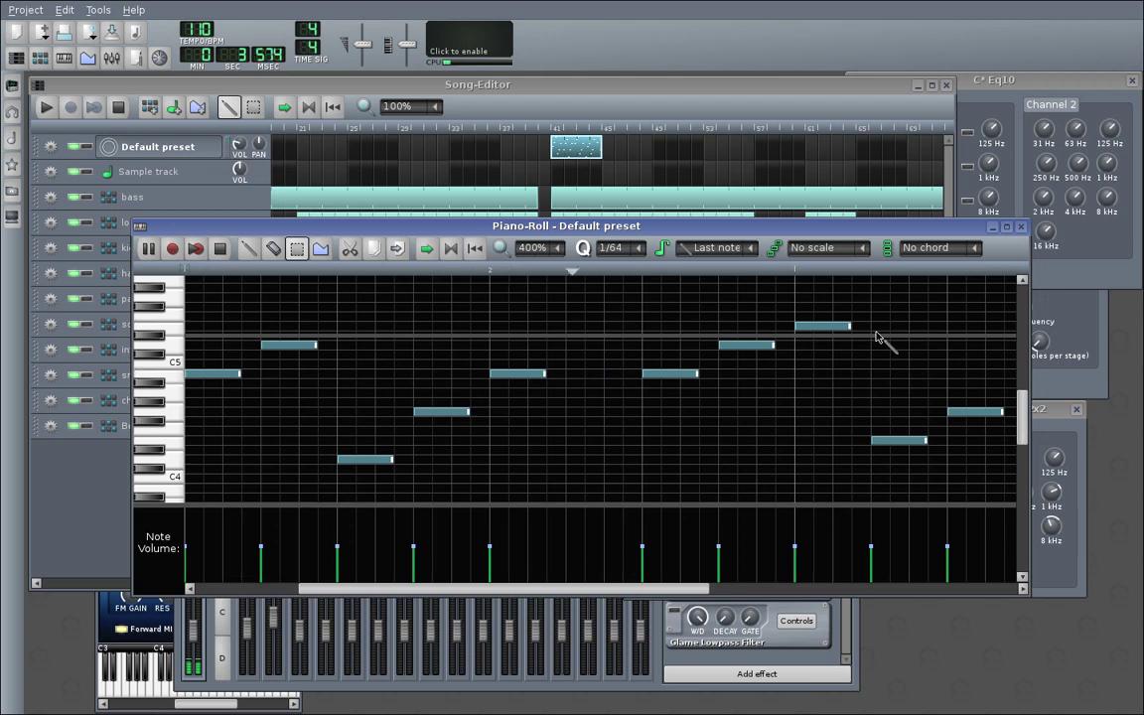
{"action": "left_click", "coordinate": [1020, 227]}
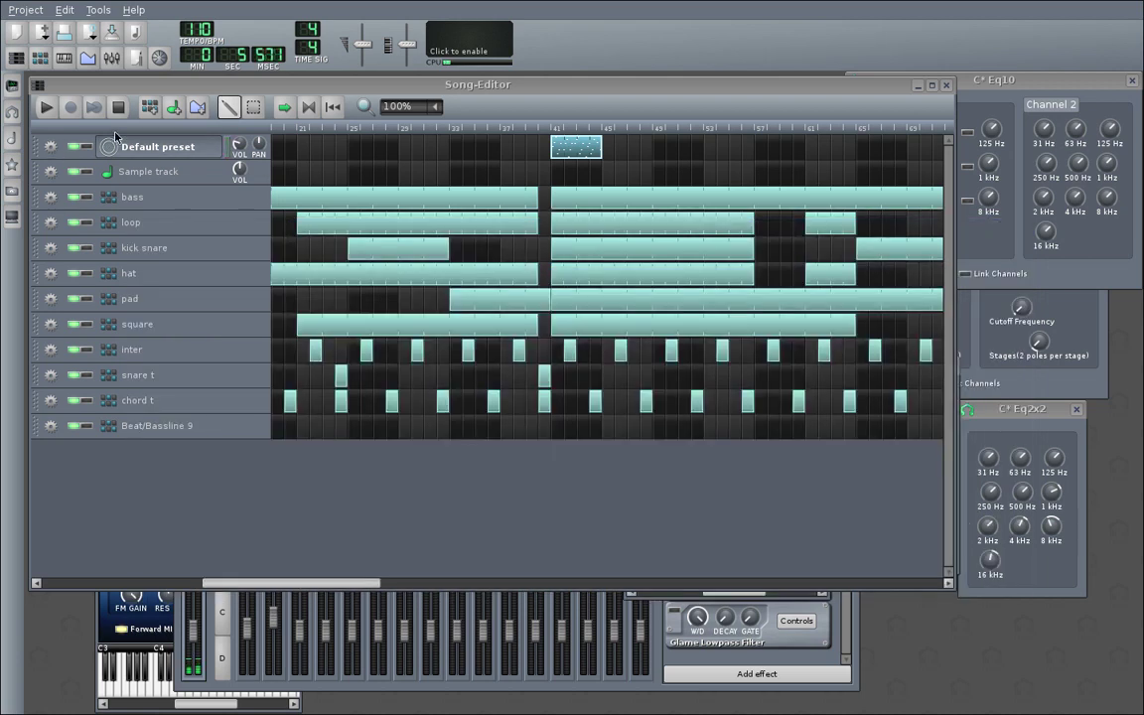
Open the Default preset instrument and set oscillator 2's left fine detuning to 1 cent.
{"action": "left_click", "coordinate": [167, 146]}
{"action": "left_click", "coordinate": [158, 150]}
{"action": "left_click", "coordinate": [99, 86]}
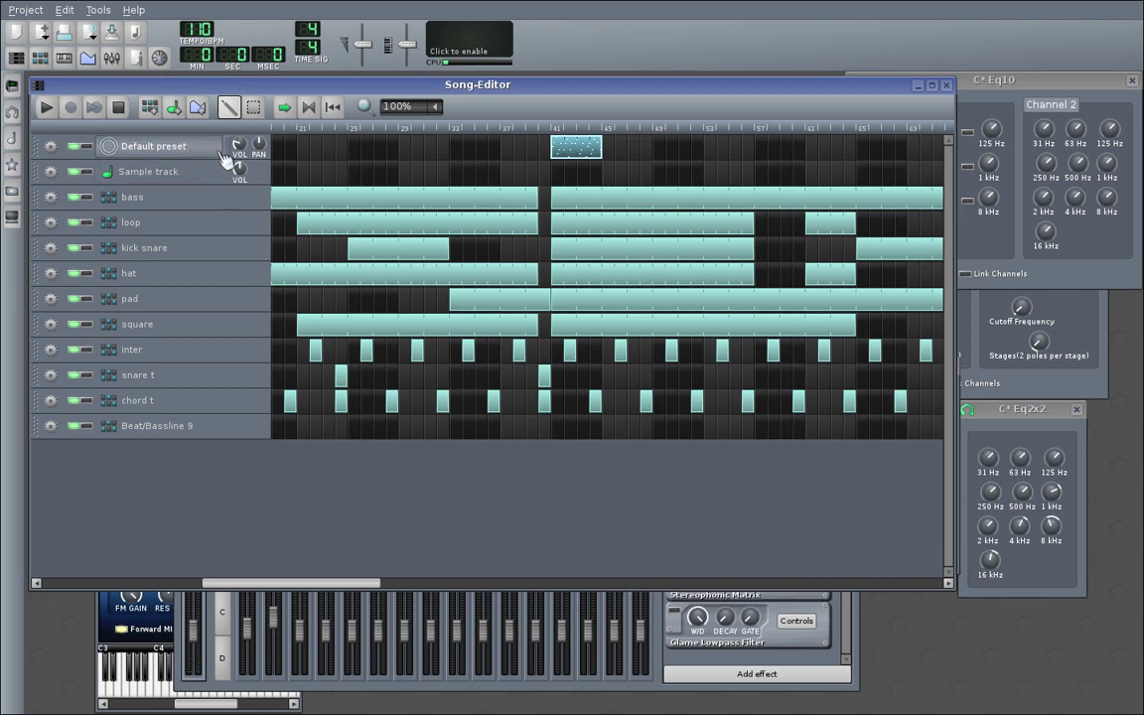
{"action": "left_click", "coordinate": [204, 149]}
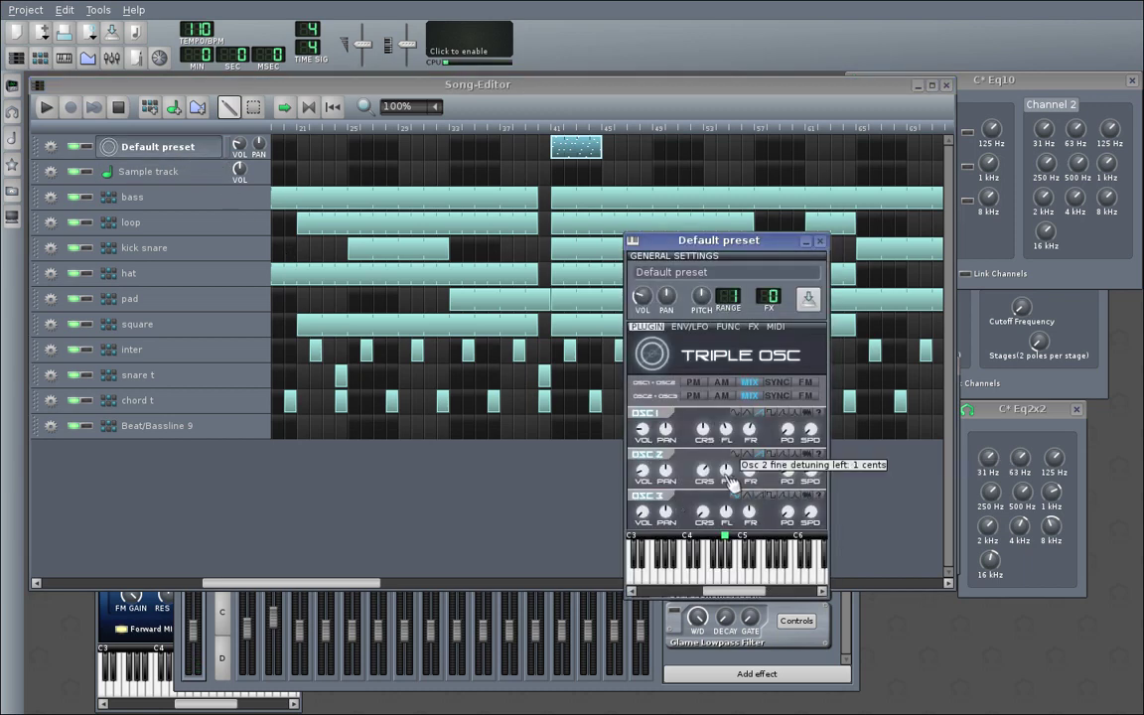
Play the song from just before bar 41 and lower the Default preset track's volume.
{"action": "left_click", "coordinate": [549, 129]}
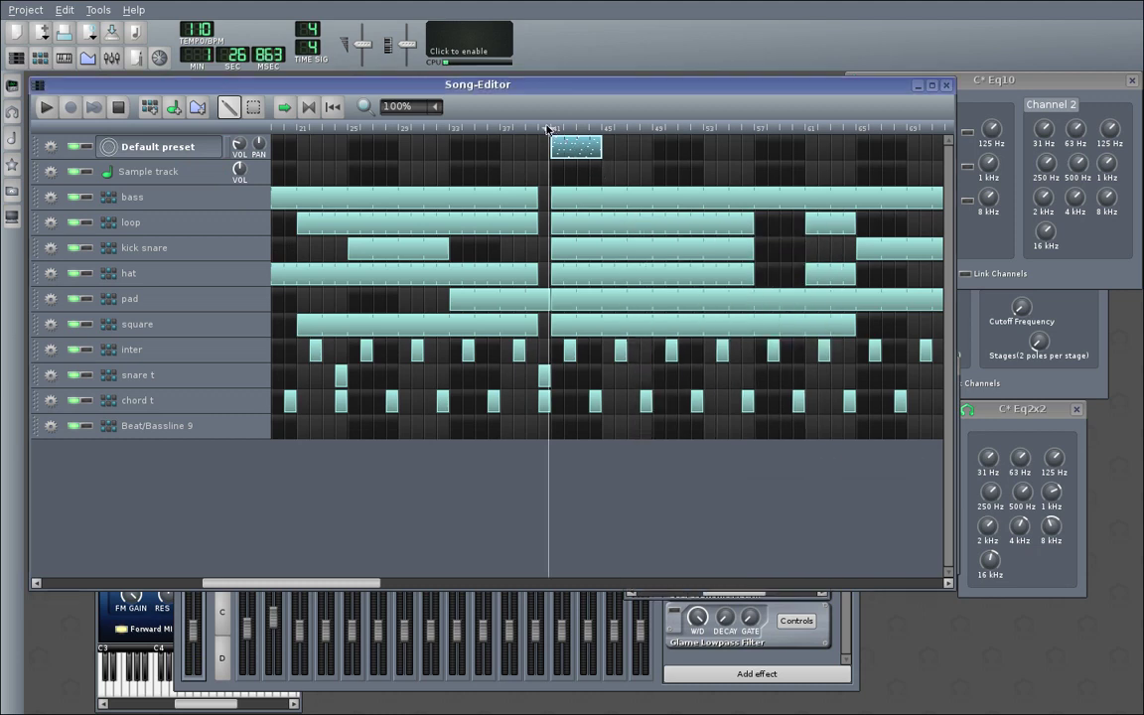
{"action": "left_click", "coordinate": [47, 107]}
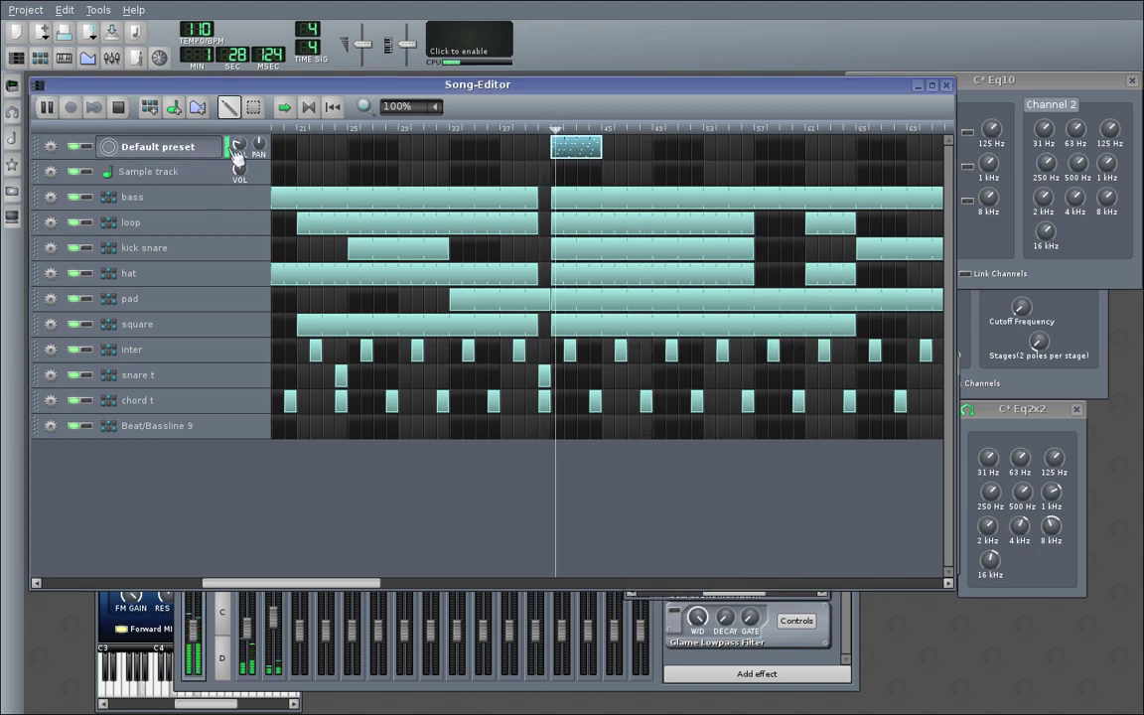
{"action": "mouse_move", "coordinate": [238, 145]}
{"action": "left_click_drag", "start_coordinate": [238, 145], "coordinate": [238, 156]}
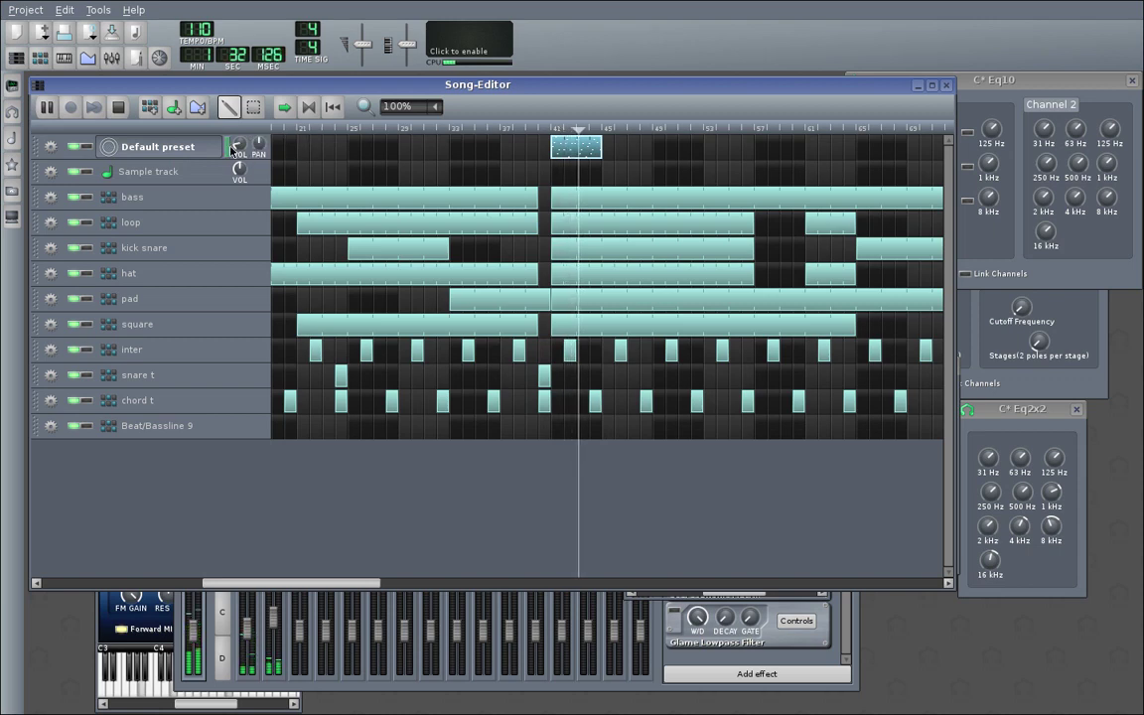
Duplicate the melody pattern at bar 45 and route the Default preset instrument to FX channel 19.
{"action": "left_click", "coordinate": [183, 147]}
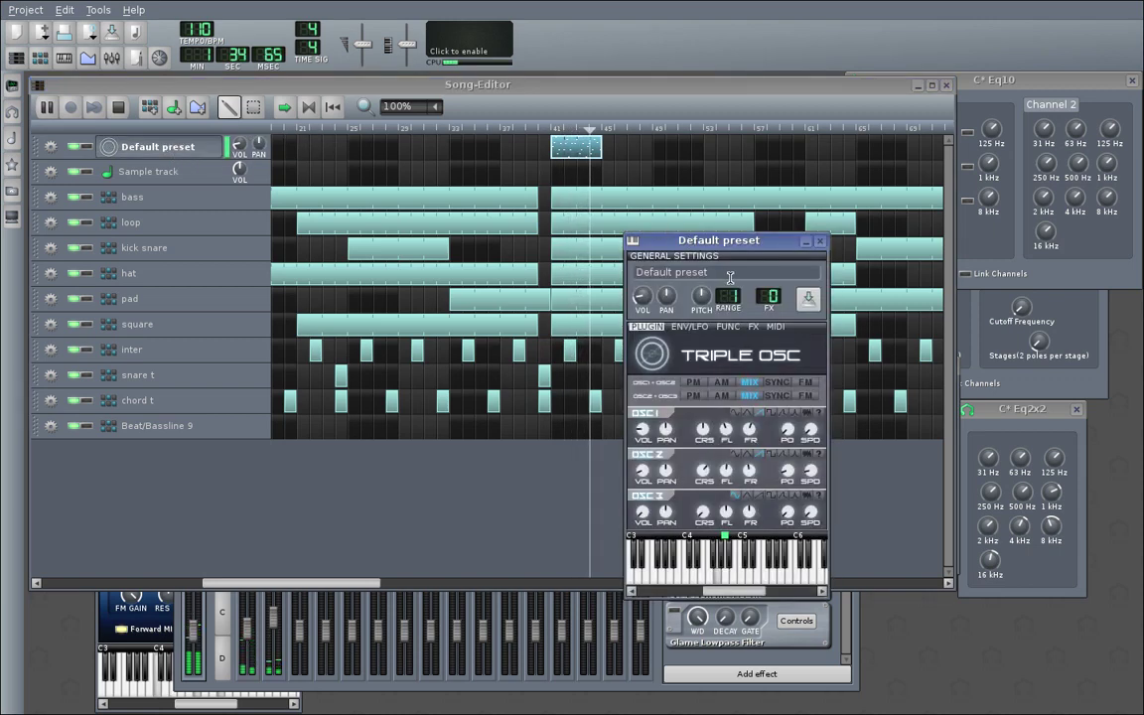
{"action": "left_click", "coordinate": [334, 689]}
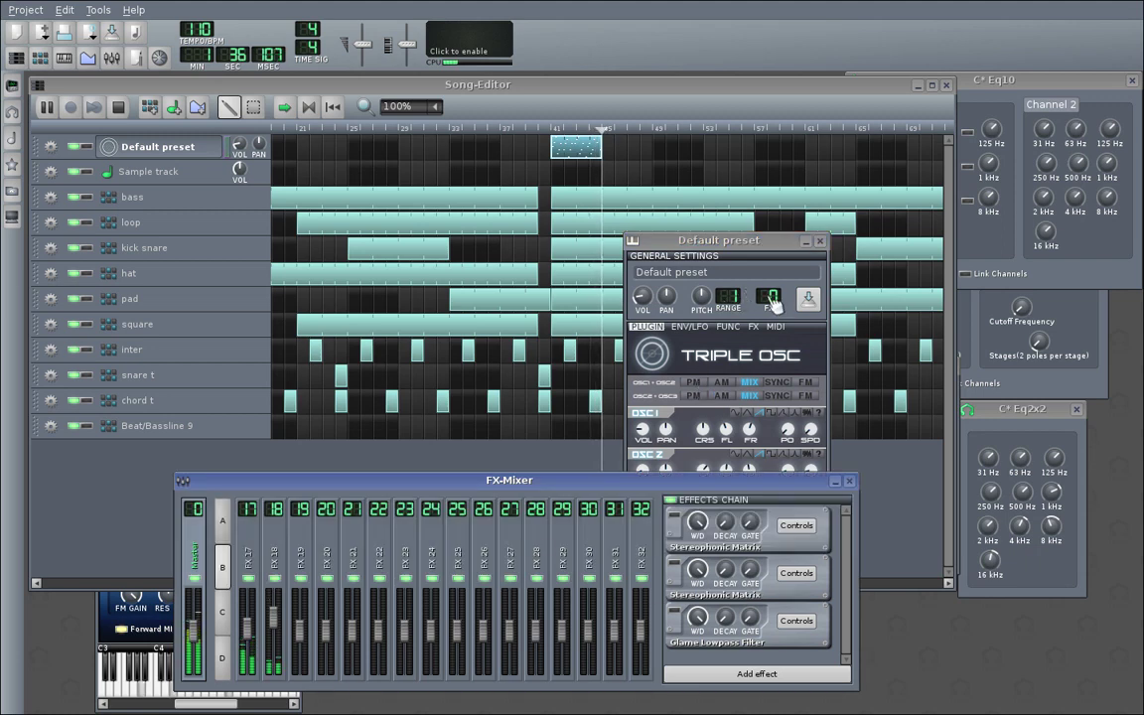
{"action": "left_click_drag", "start_coordinate": [593, 149], "coordinate": [644, 149]}
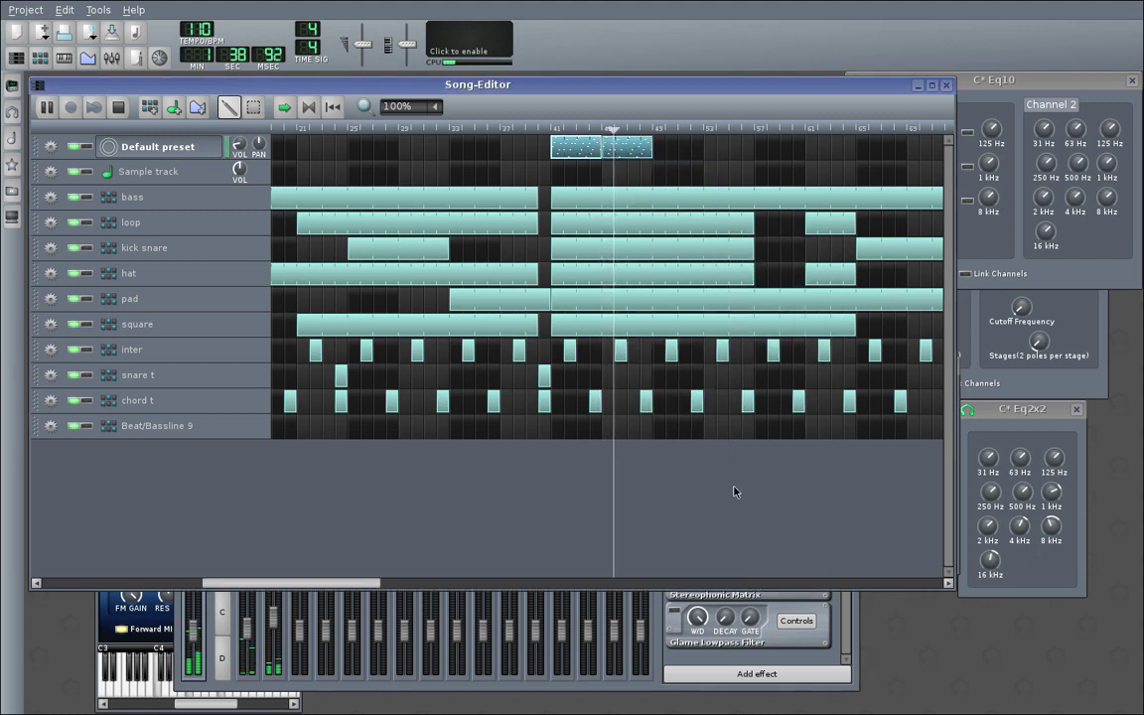
{"action": "left_click", "coordinate": [149, 147]}
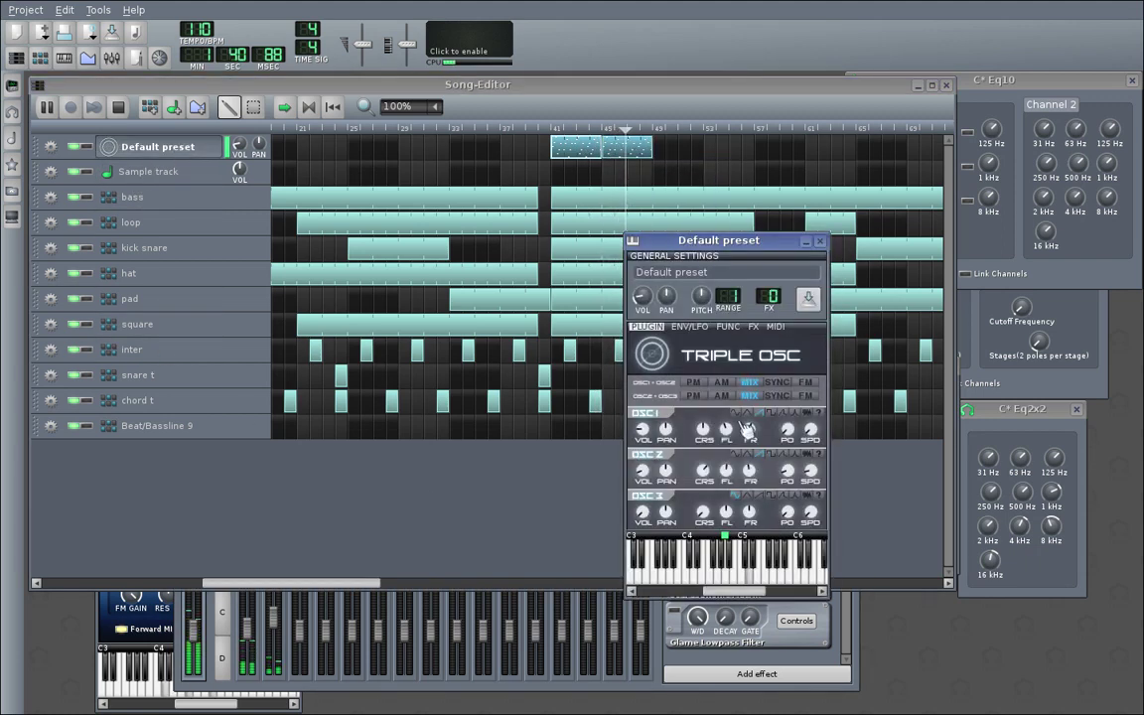
{"action": "scroll", "coordinate": [770, 300], "scroll_direction": "up", "scroll_amount": 4}
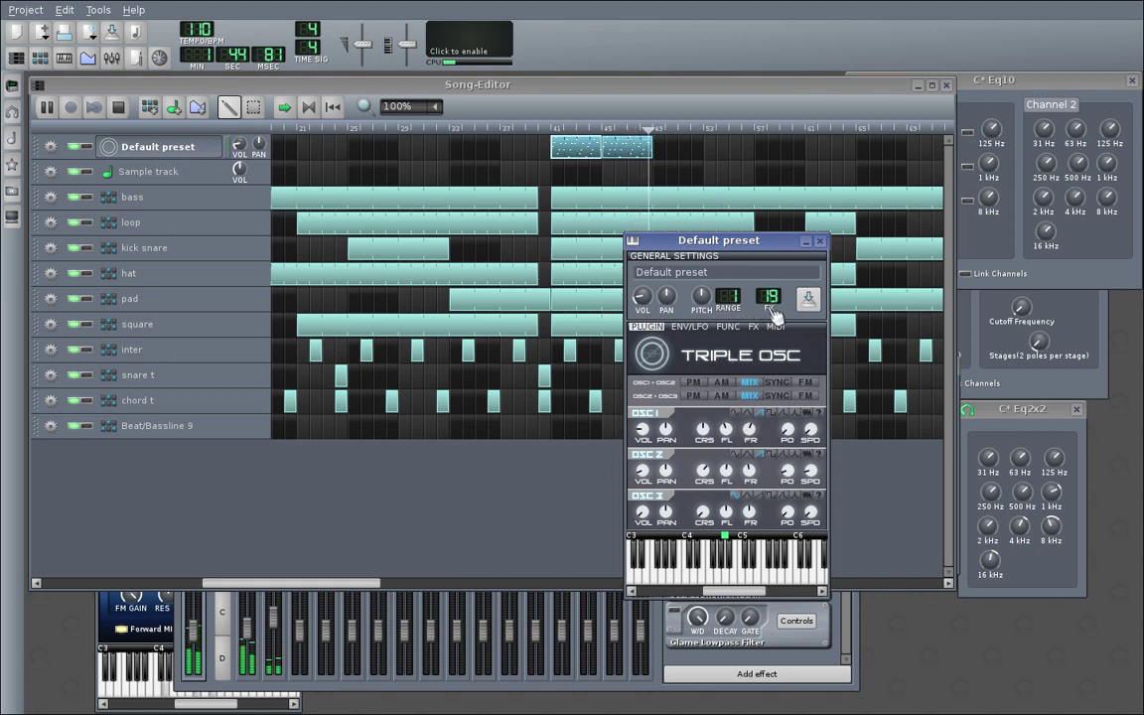
{"action": "left_click", "coordinate": [820, 241]}
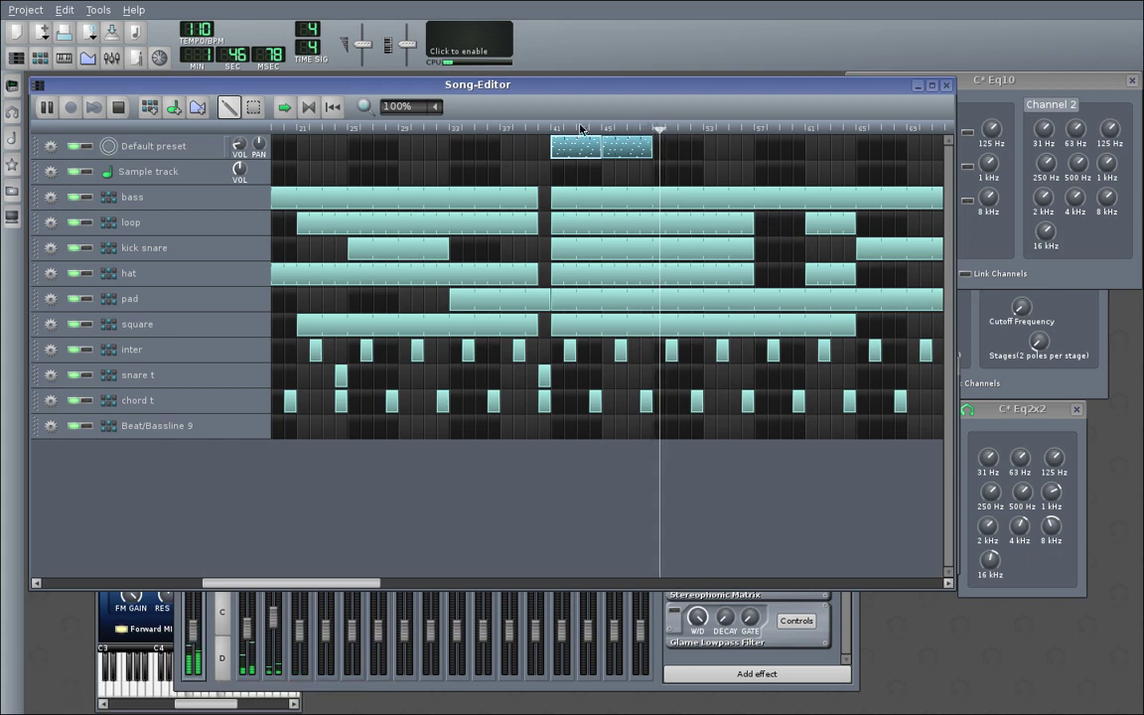
Loop playback over the duplicated pattern from bar 45 to 49, and select FX channel 19 in the mixer.
{"action": "left_click", "coordinate": [117, 106]}
{"action": "left_click", "coordinate": [311, 683]}
{"action": "left_click", "coordinate": [298, 560]}
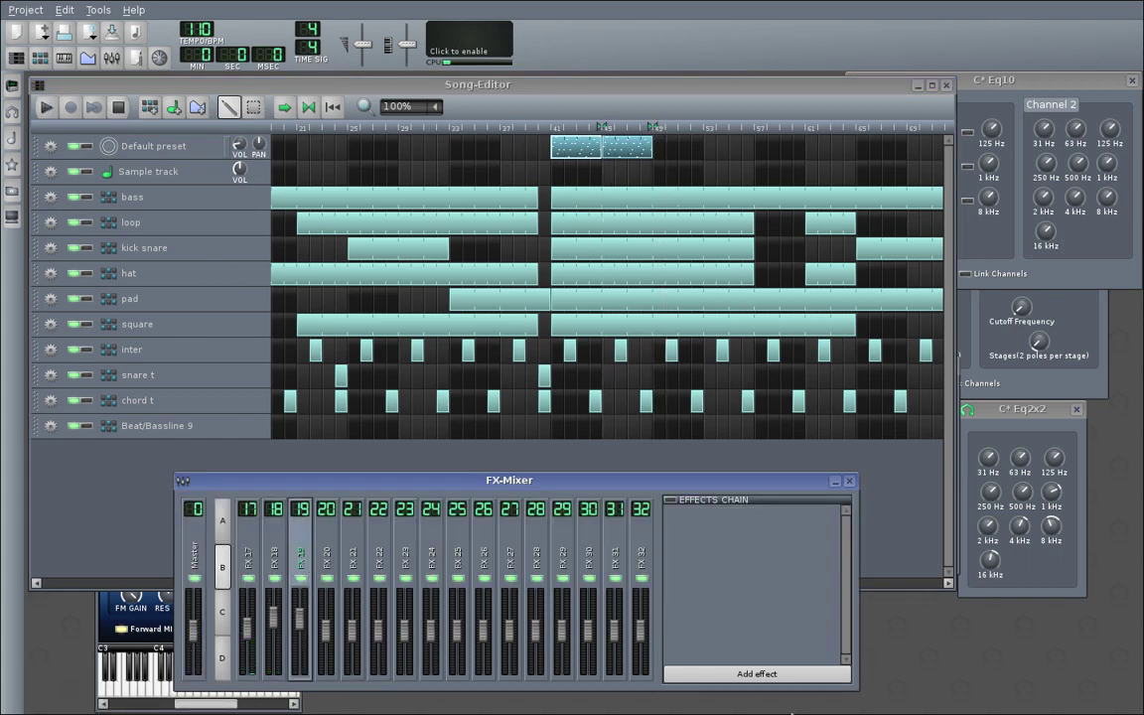
Add the Calf Stereo Tools LADSPA effect to FX channel 19.
{"action": "left_click", "coordinate": [757, 674]}
{"action": "type", "text": "cap"}
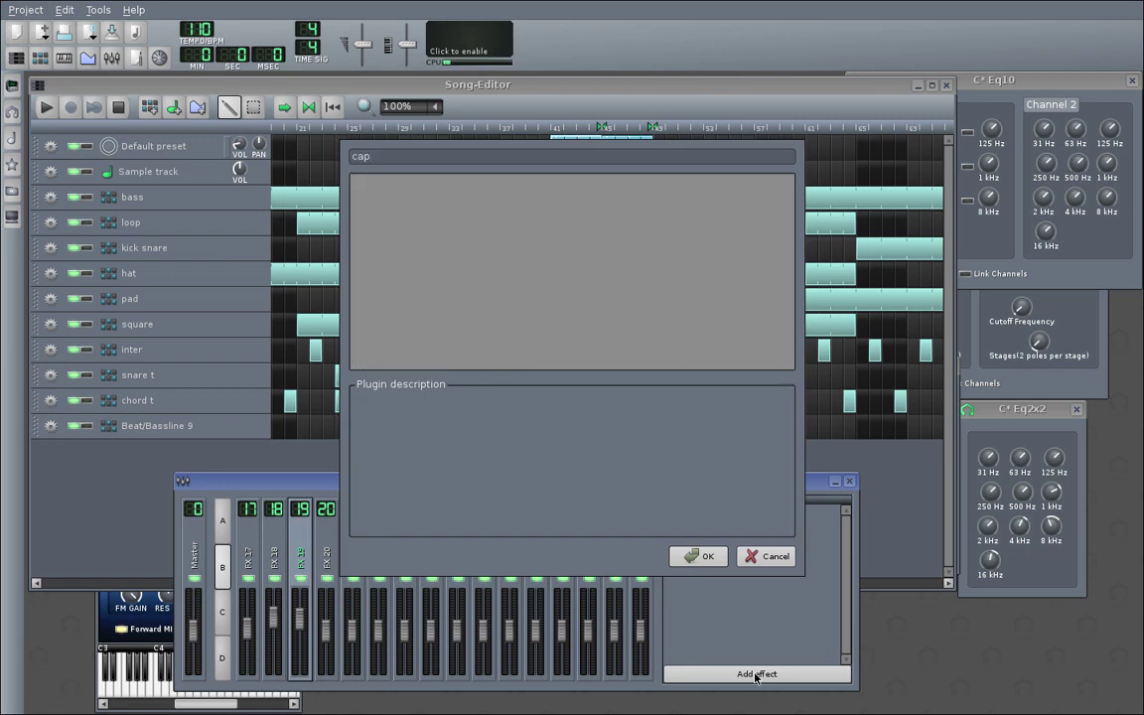
{"action": "key", "text": "BackSpace"}
{"action": "type", "text": "lf"}
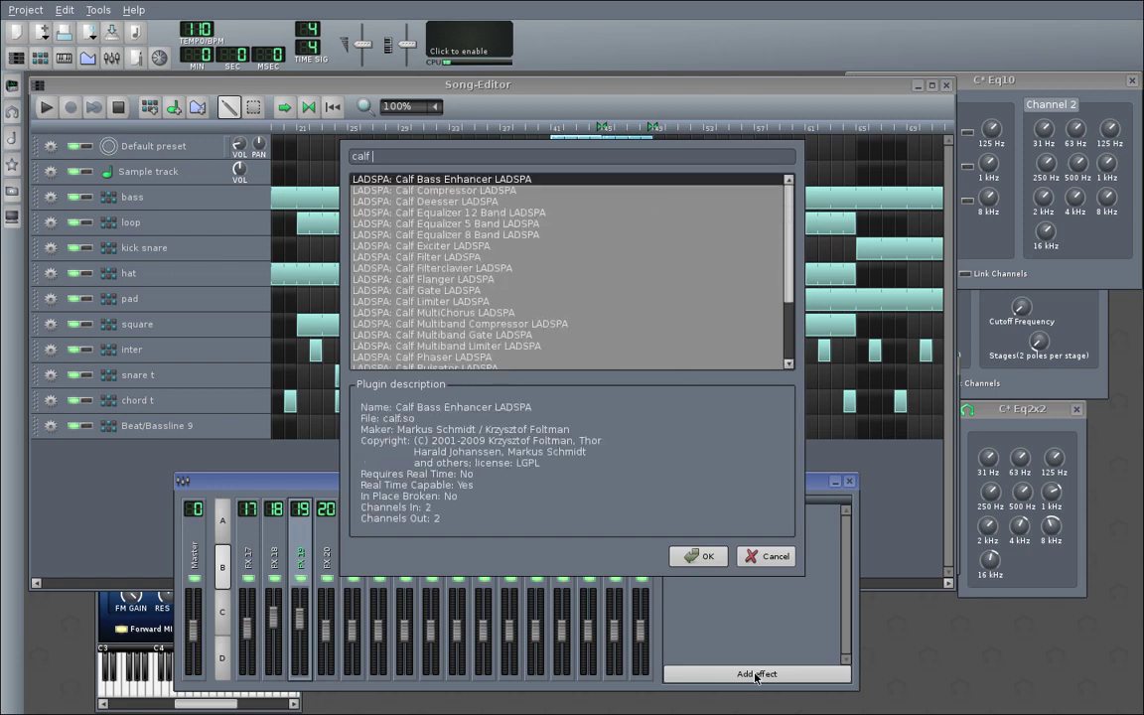
{"action": "scroll", "coordinate": [441, 291], "scroll_direction": "down", "scroll_amount": 3}
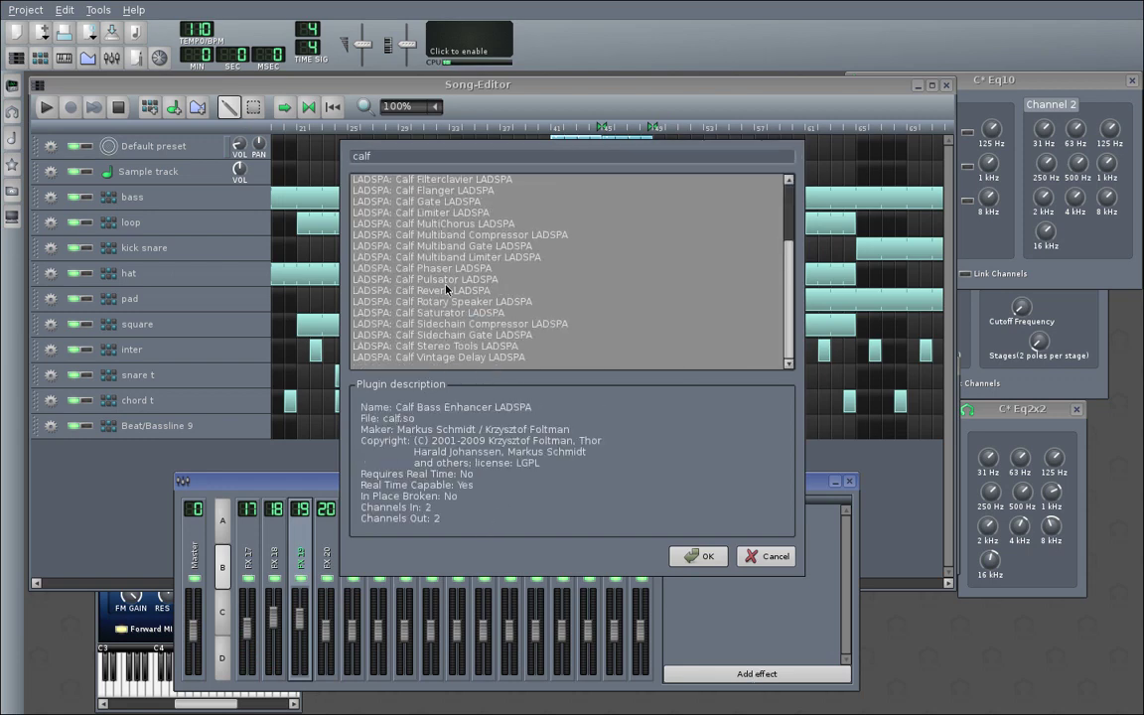
{"action": "left_click", "coordinate": [488, 346]}
{"action": "left_click", "coordinate": [697, 556]}
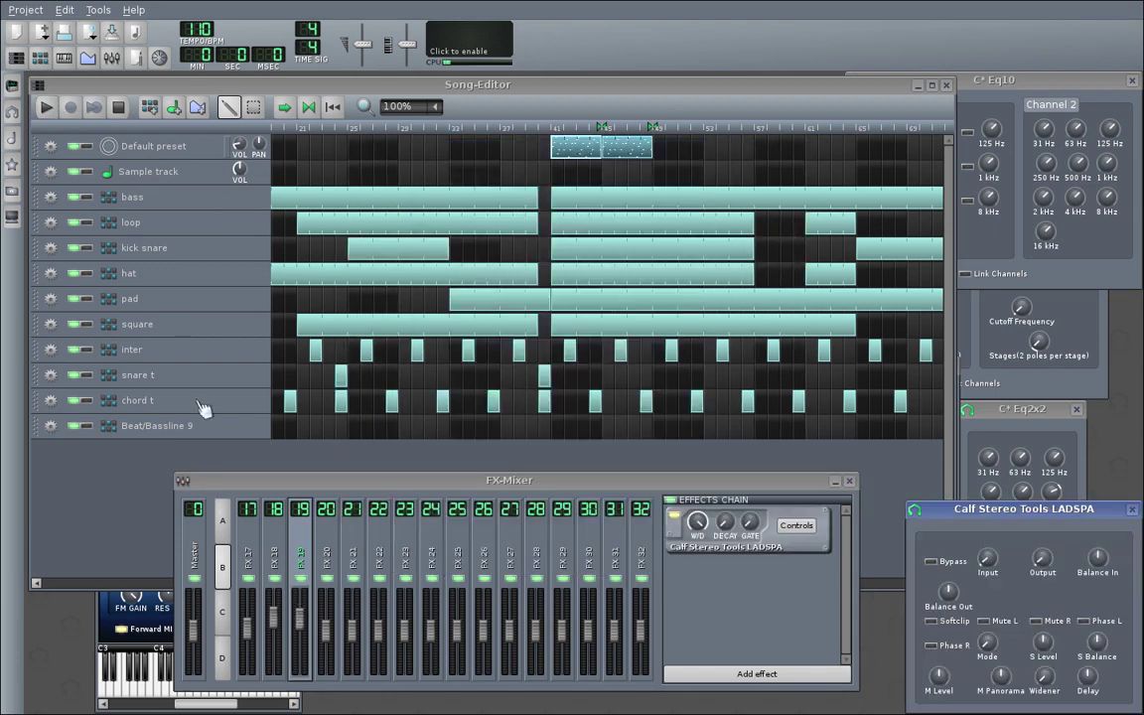
Solo the Default preset track and, during loop playback, lower the Calf Stereo Tools S Level to about -0.525.
{"action": "left_click", "coordinate": [88, 147]}
{"action": "left_click", "coordinate": [47, 108]}
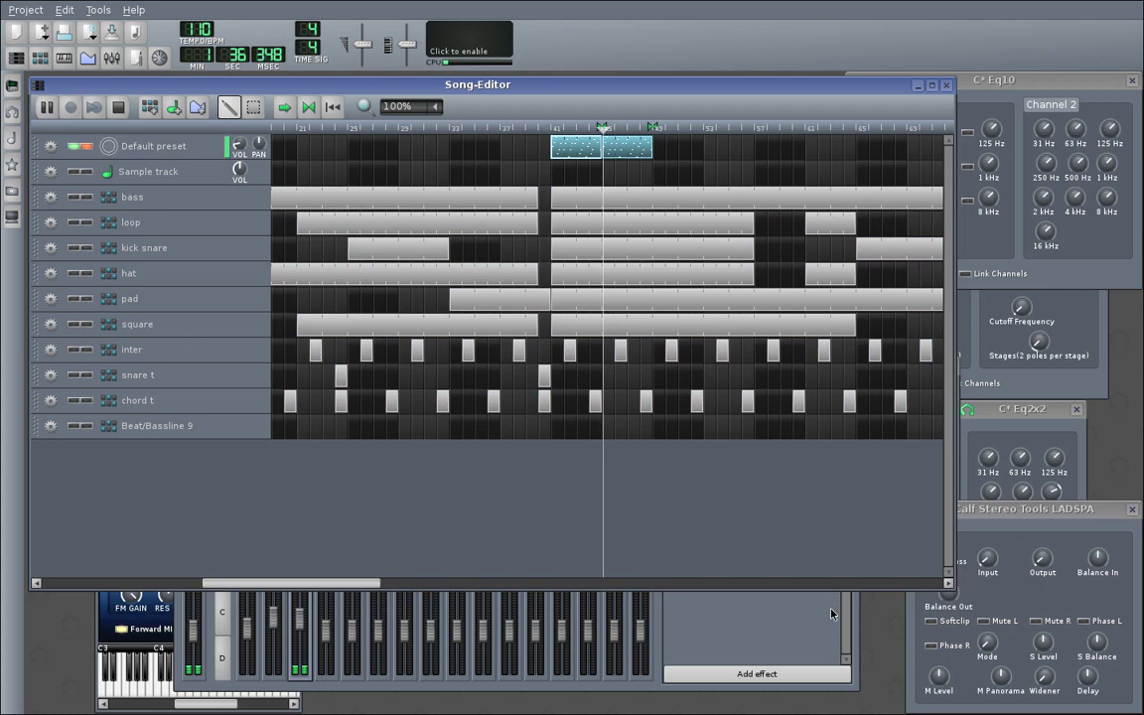
{"action": "left_click", "coordinate": [831, 613]}
{"action": "left_click_drag", "start_coordinate": [1032, 508], "coordinate": [787, 400]}
{"action": "left_click_drag", "start_coordinate": [798, 534], "coordinate": [798, 560]}
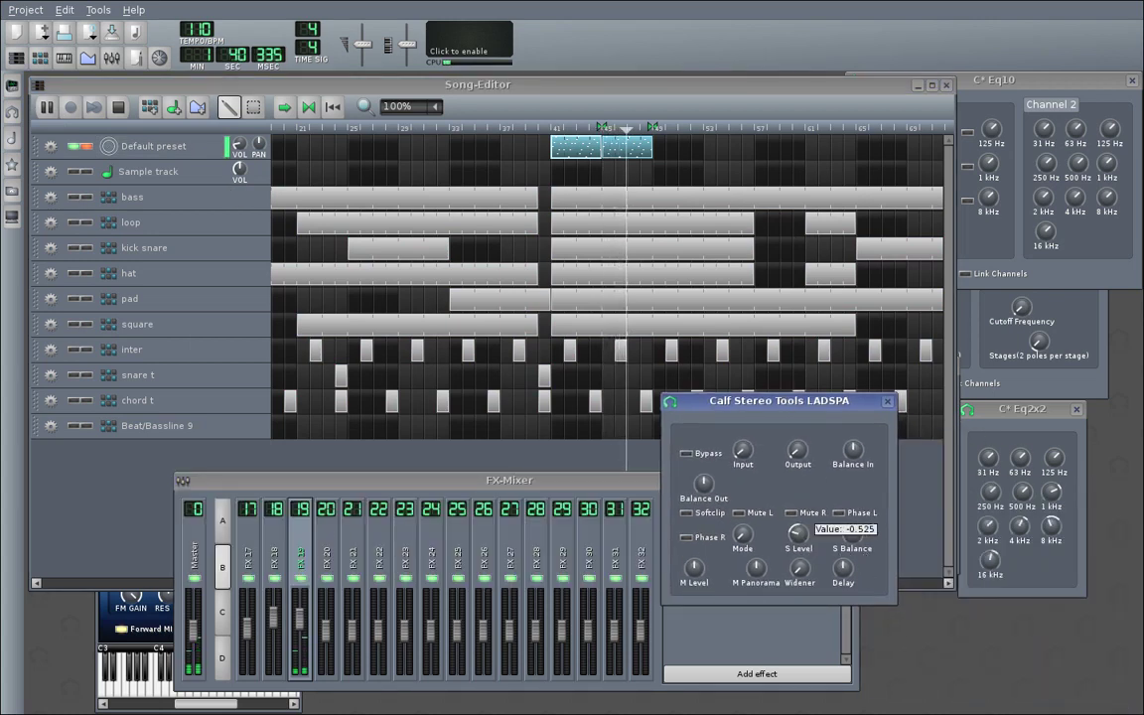
Shape the Default preset's volume envelope with a raised amount, reduced hold and sustain, and a decay of about 0.358.
{"action": "left_click", "coordinate": [159, 146]}
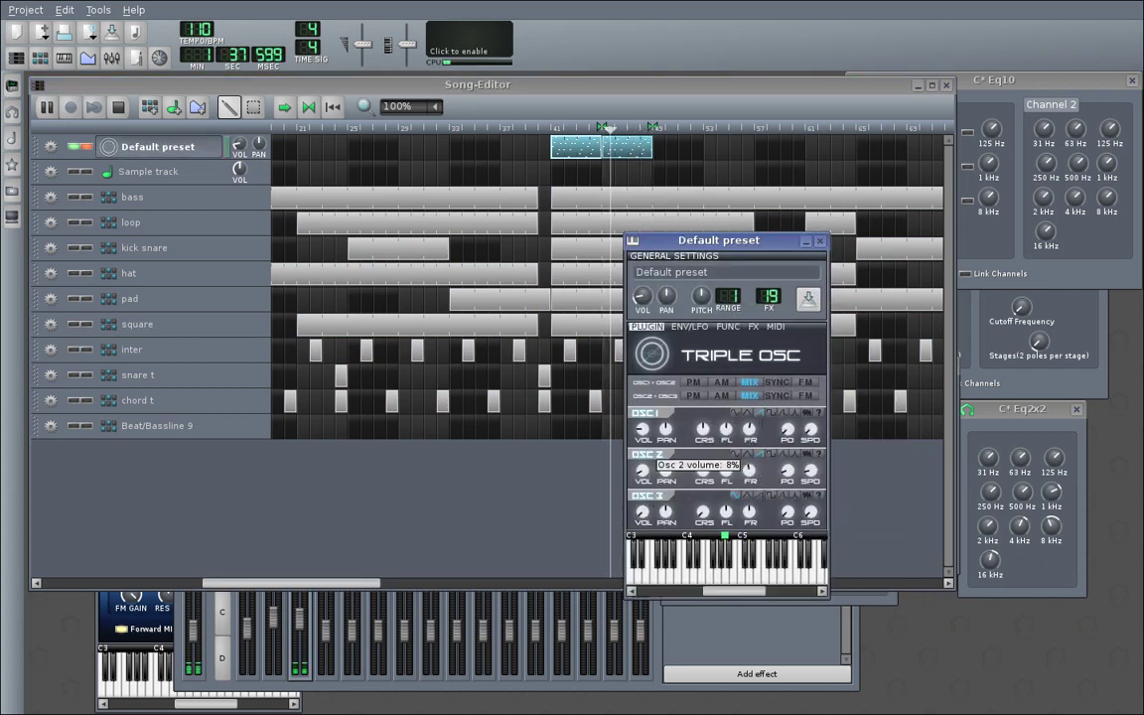
{"action": "left_click", "coordinate": [695, 329]}
{"action": "left_click_drag", "start_coordinate": [800, 363], "coordinate": [800, 298]}
{"action": "left_click_drag", "start_coordinate": [696, 391], "coordinate": [696, 446]}
{"action": "left_click_drag", "start_coordinate": [727, 401], "coordinate": [727, 412]}
{"action": "left_click_drag", "start_coordinate": [750, 397], "coordinate": [722, 407]}
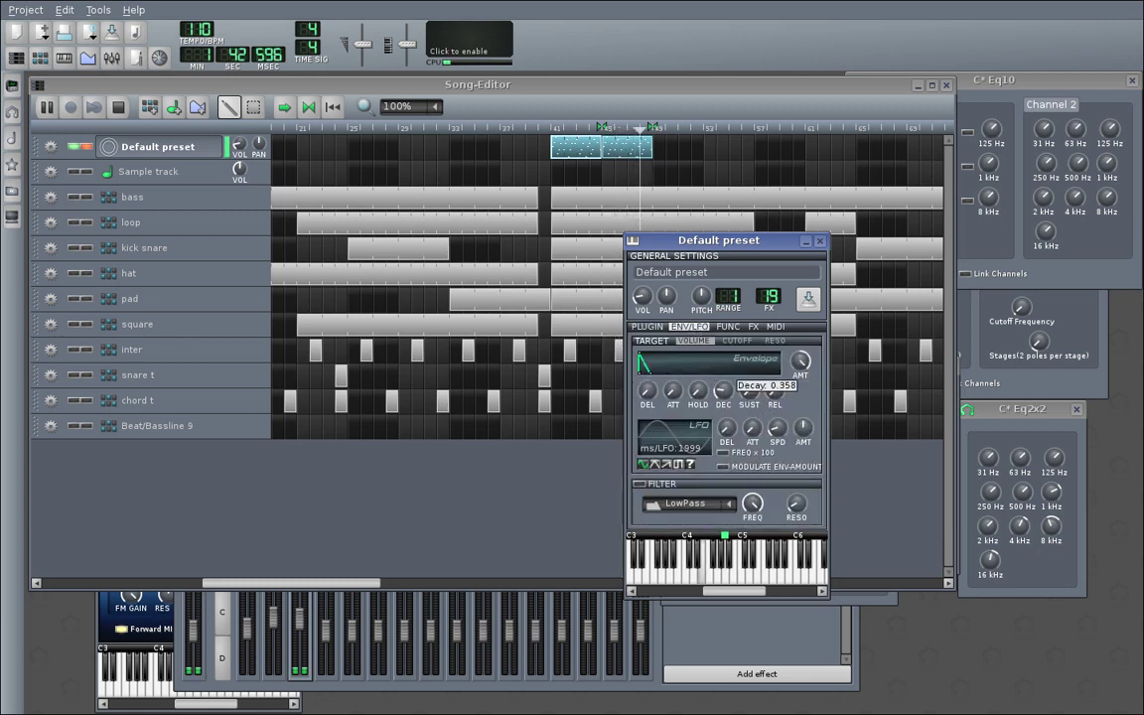
{"action": "left_click", "coordinate": [818, 242]}
Readjust the S Level in the Calf Stereo Tools controls while the soloed melody loops.
{"action": "left_click", "coordinate": [766, 599]}
{"action": "mouse_move", "coordinate": [797, 536]}
{"action": "left_mouse_down"}
{"action": "mouse_move", "coordinate": [797, 556]}
{"action": "mouse_move", "coordinate": [798, 545]}
{"action": "left_mouse_up"}
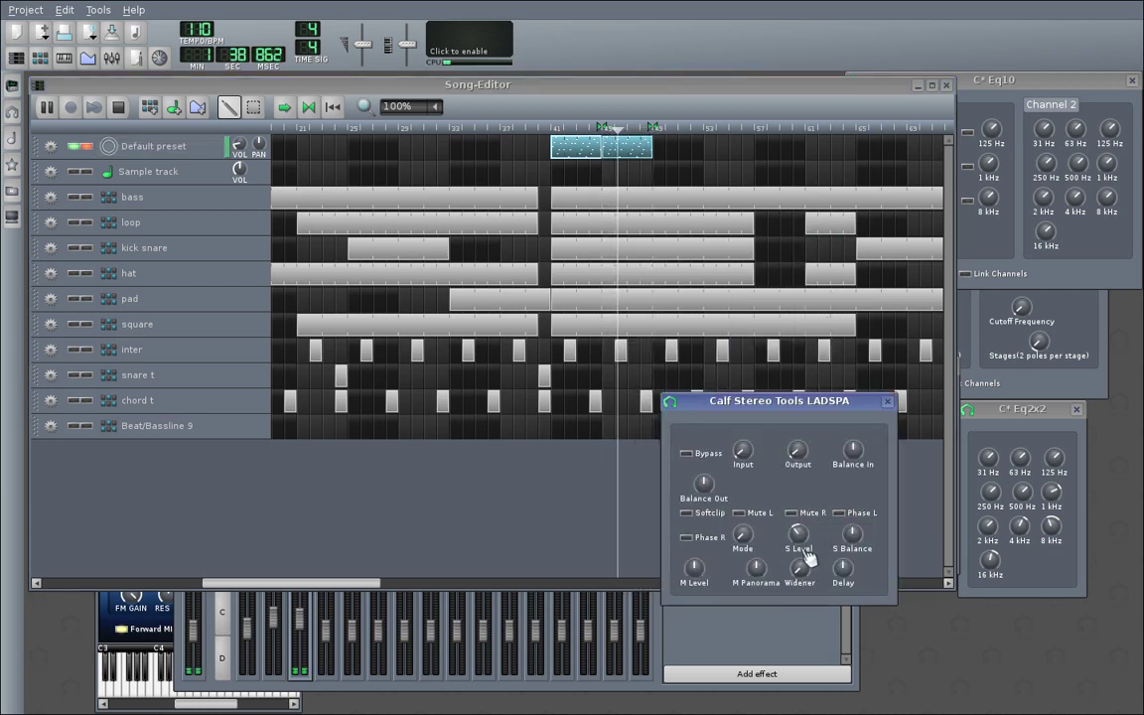
{"action": "left_click_drag", "start_coordinate": [810, 588], "coordinate": [810, 636]}
{"action": "left_click", "coordinate": [812, 581]}
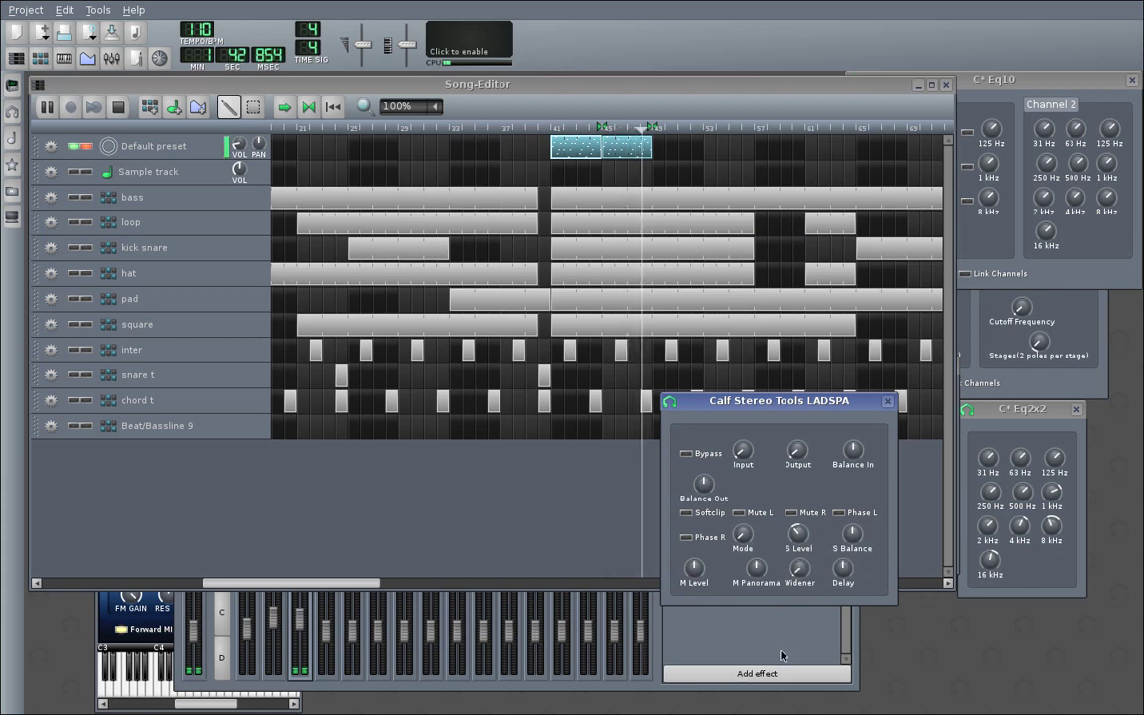
Add the M/S Split effect after Calf Stereo Tools on FX channel 19.
{"action": "left_click", "coordinate": [767, 673]}
{"action": "type", "text": "split"}
{"action": "key", "text": "Return"}
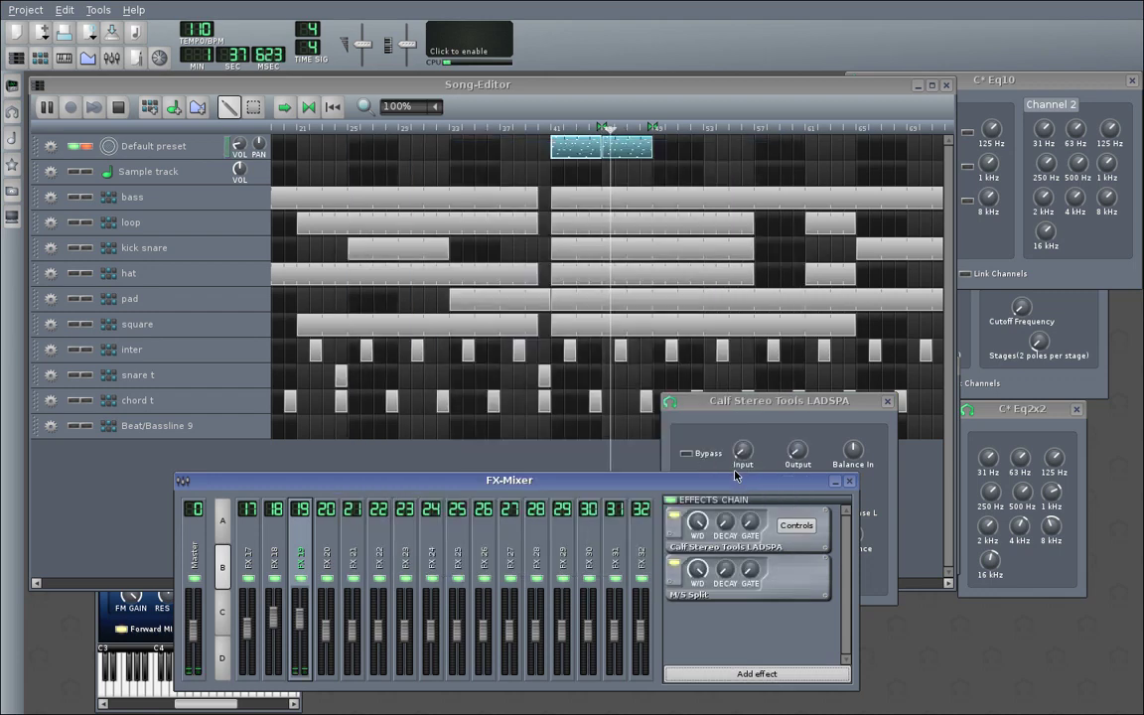
Add the M/S Join effect after M/S Split on FX channel 19.
{"action": "left_click", "coordinate": [742, 674]}
{"action": "type", "text": "joi"}
{"action": "key", "text": "Return"}
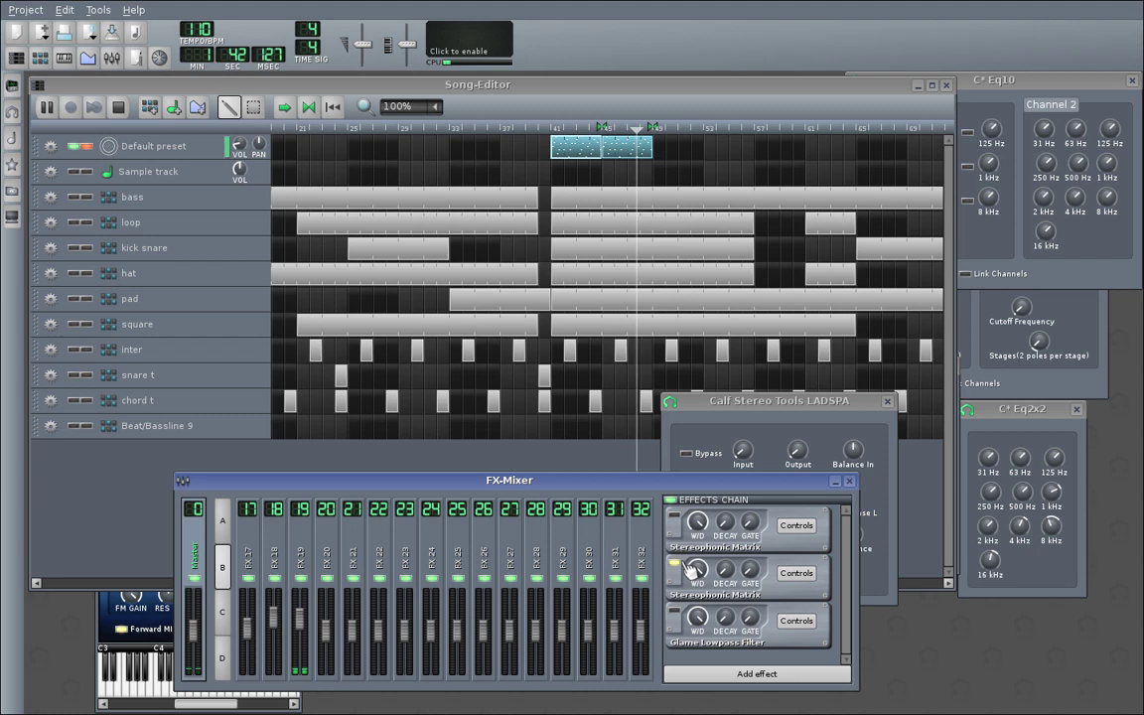
Readjust the Calf Stereo Tools S Level to about -0.18 while listening with a master Stereophonic Matrix enabled, and close the controls.
{"action": "left_click_drag", "start_coordinate": [708, 400], "coordinate": [574, 376]}
{"action": "left_click_drag", "start_coordinate": [671, 528], "coordinate": [671, 526]}
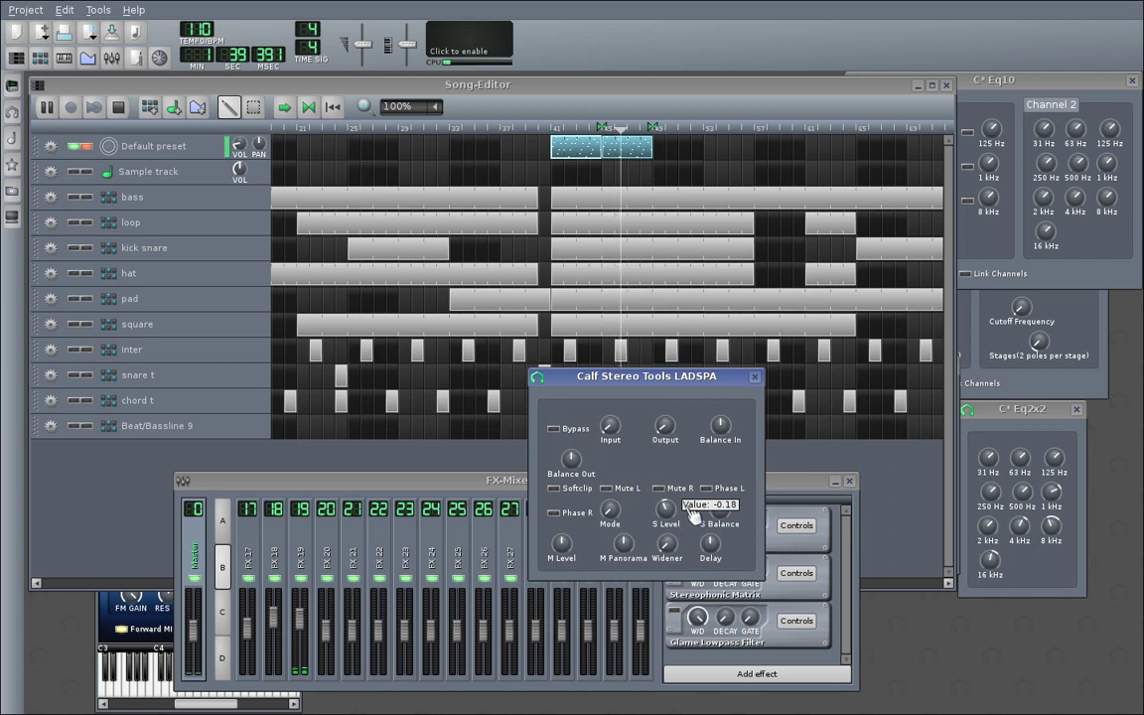
{"action": "left_click", "coordinate": [754, 376]}
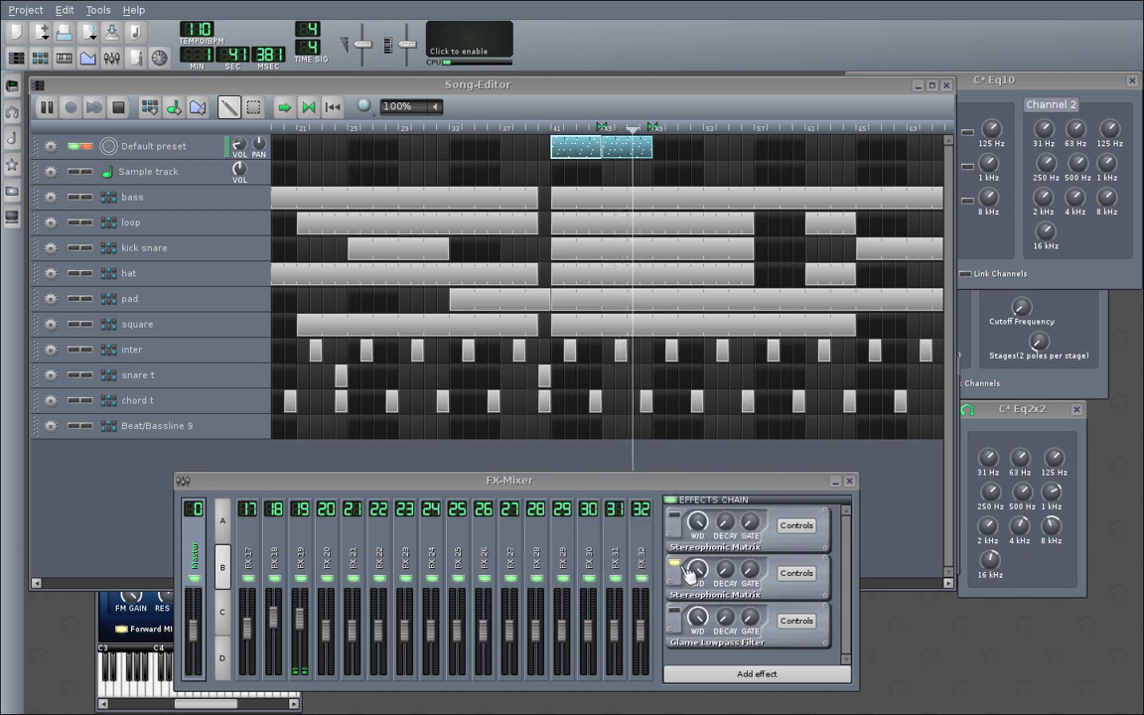
Add the C* Plate2x2 reverb to FX channel 19 and move it above M/S Split in the effects chain.
{"action": "left_click", "coordinate": [302, 569]}
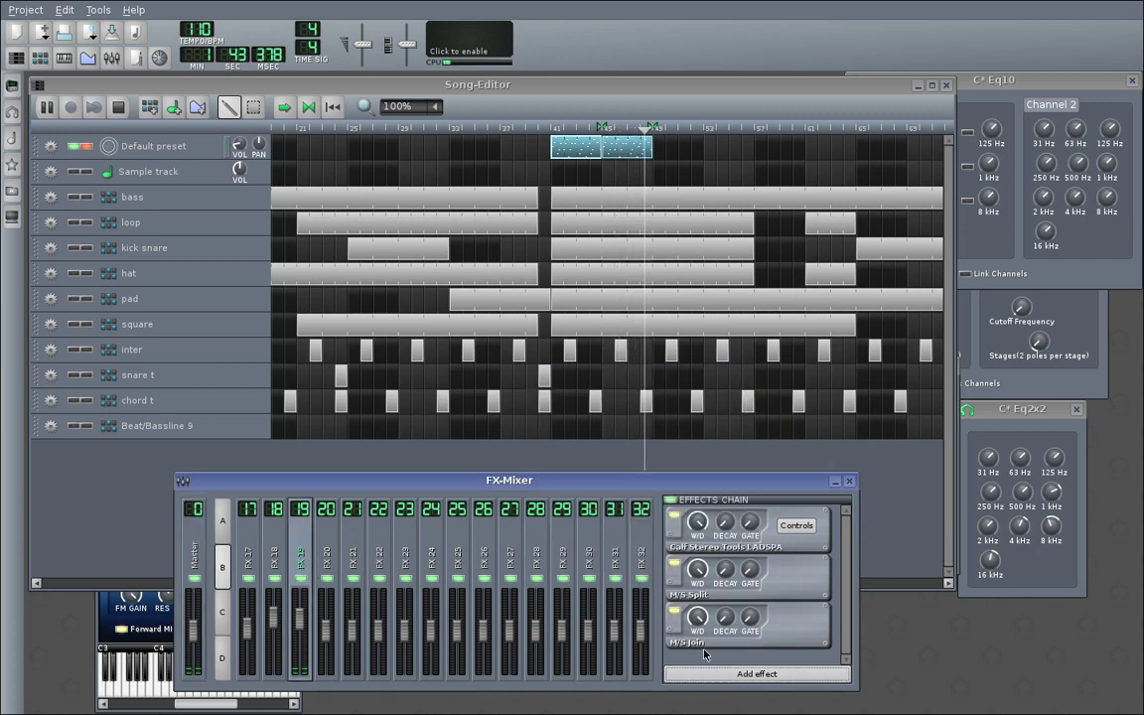
{"action": "left_click", "coordinate": [715, 674]}
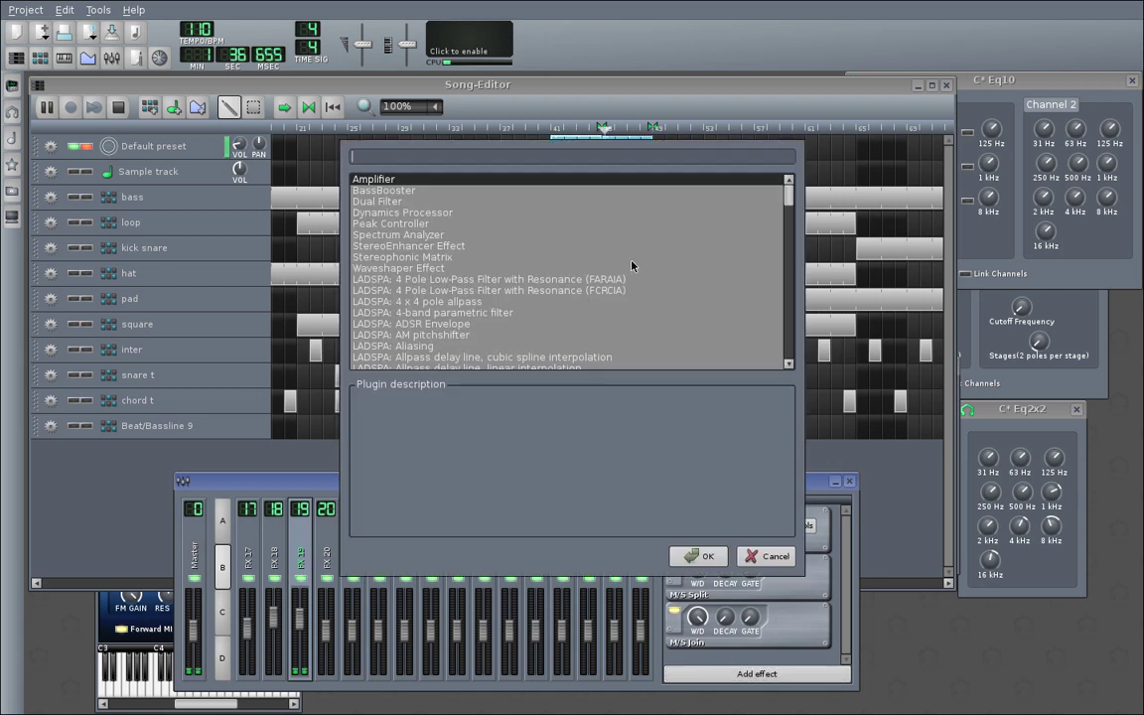
{"action": "type", "text": "reverb"}
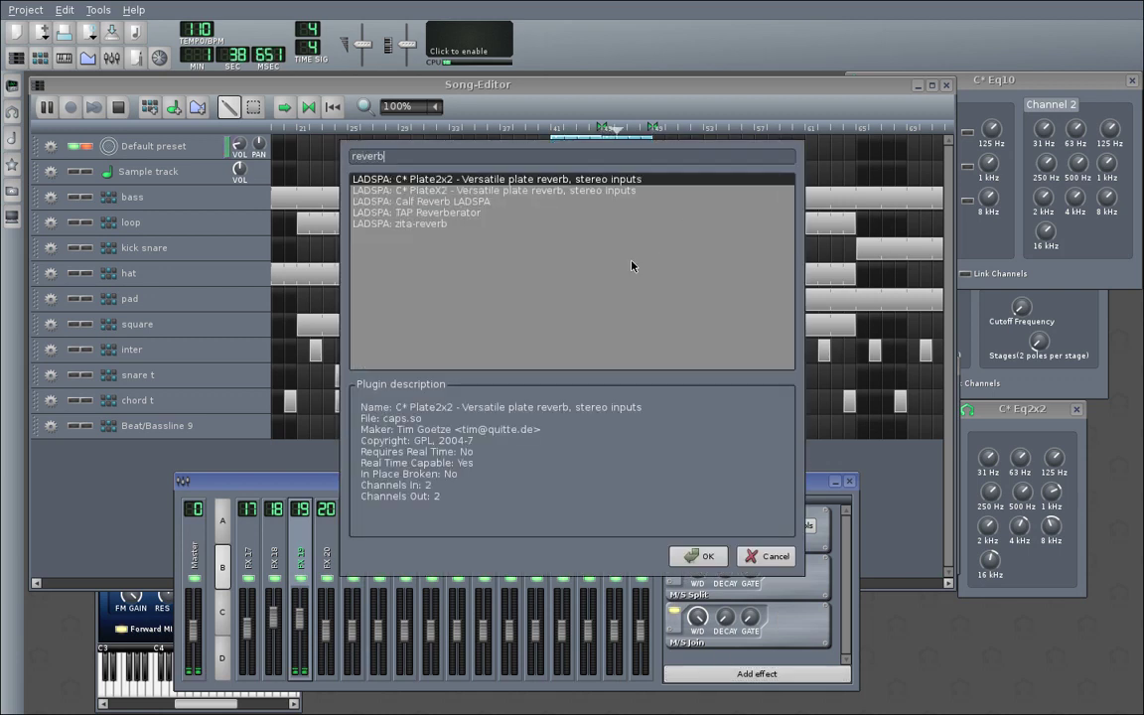
{"action": "key", "text": "Return"}
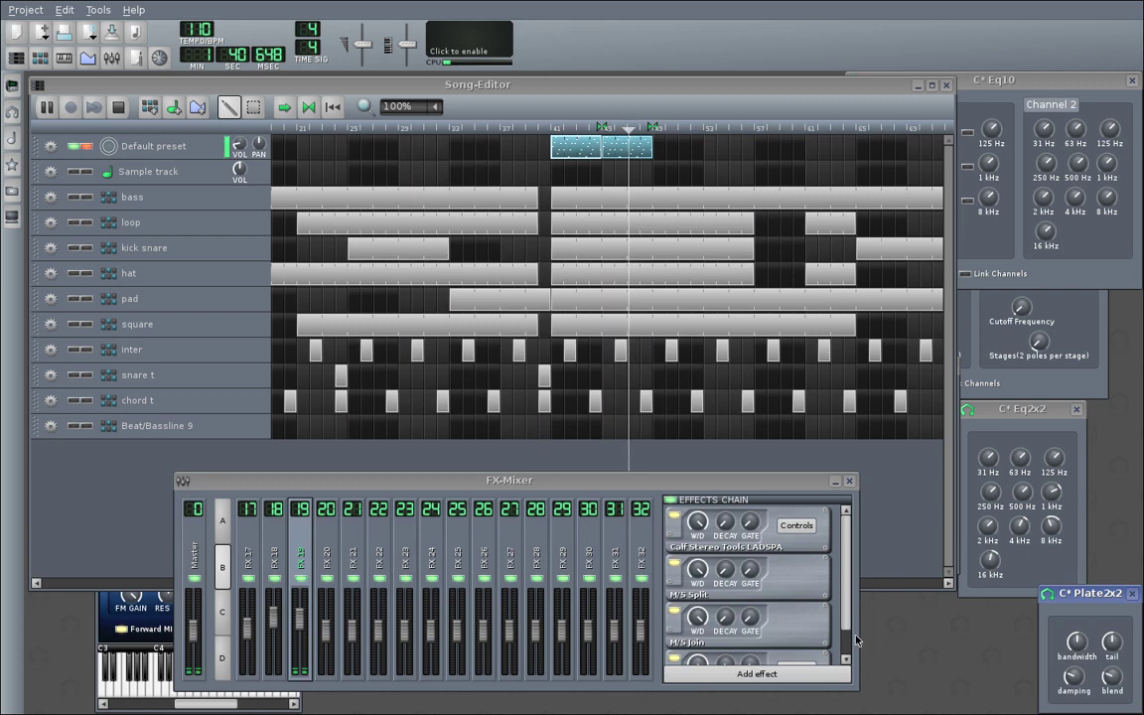
{"action": "right_click", "coordinate": [800, 640]}
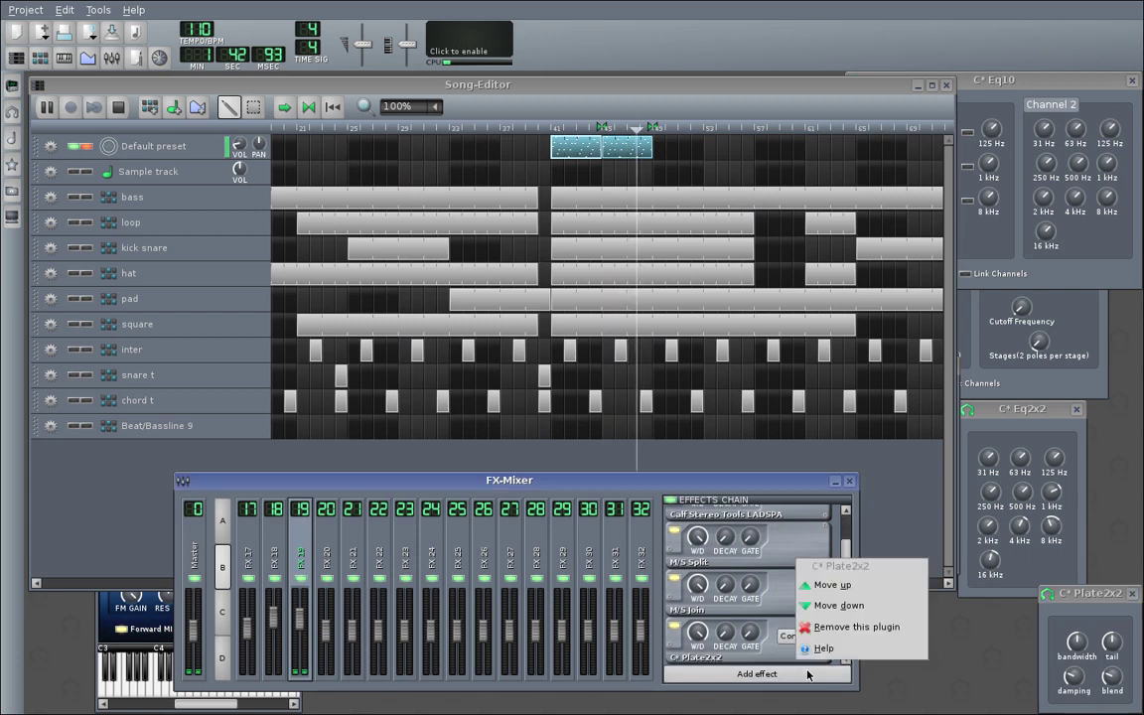
{"action": "left_click", "coordinate": [805, 599]}
{"action": "right_click", "coordinate": [812, 603]}
{"action": "left_click", "coordinate": [849, 619]}
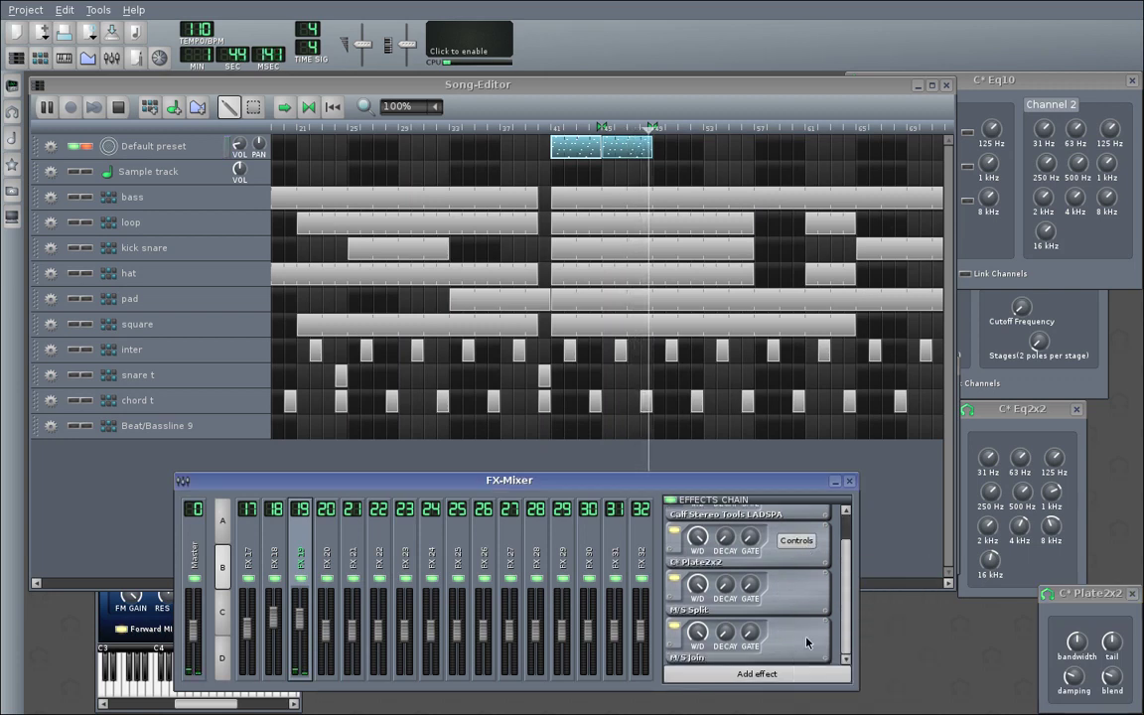
Raise the C* Plate2x2 bandwidth, lower its tail and blend, and close its controls.
{"action": "left_click", "coordinate": [798, 541]}
{"action": "left_click_drag", "start_coordinate": [977, 533], "coordinate": [796, 508]}
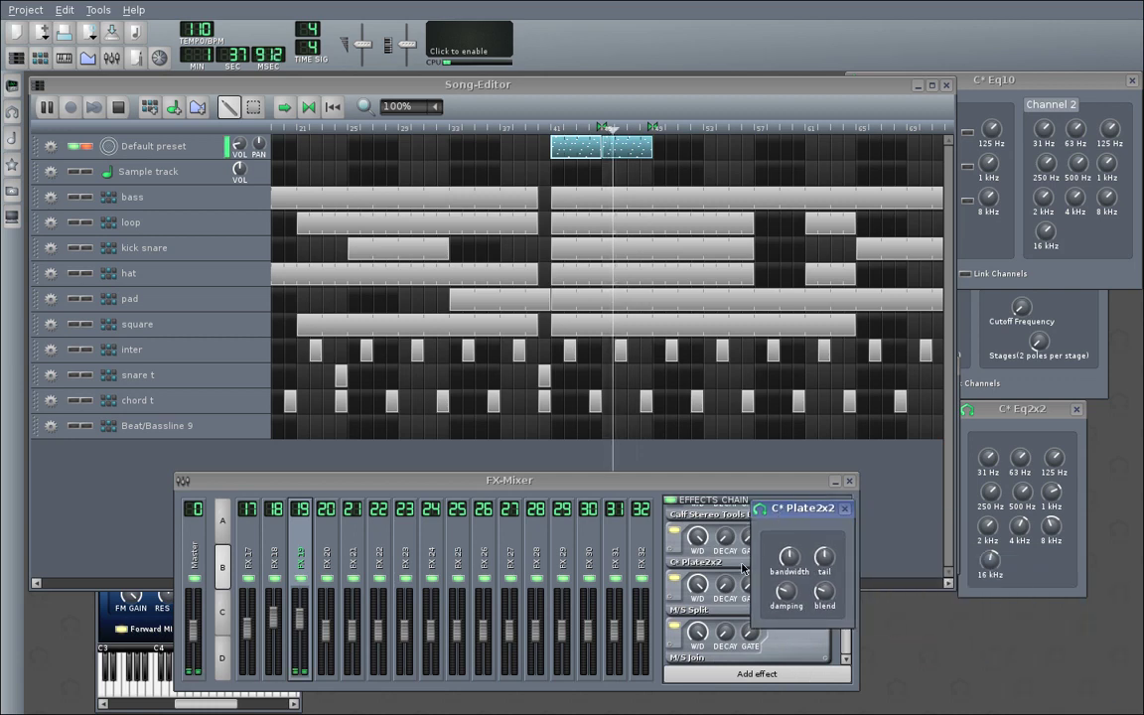
{"action": "left_click_drag", "start_coordinate": [789, 559], "coordinate": [789, 534]}
{"action": "mouse_move", "coordinate": [824, 593]}
{"action": "left_mouse_down"}
{"action": "mouse_move", "coordinate": [824, 602]}
{"action": "mouse_move", "coordinate": [786, 592]}
{"action": "mouse_move", "coordinate": [828, 554]}
{"action": "mouse_move", "coordinate": [825, 599]}
{"action": "left_mouse_up"}
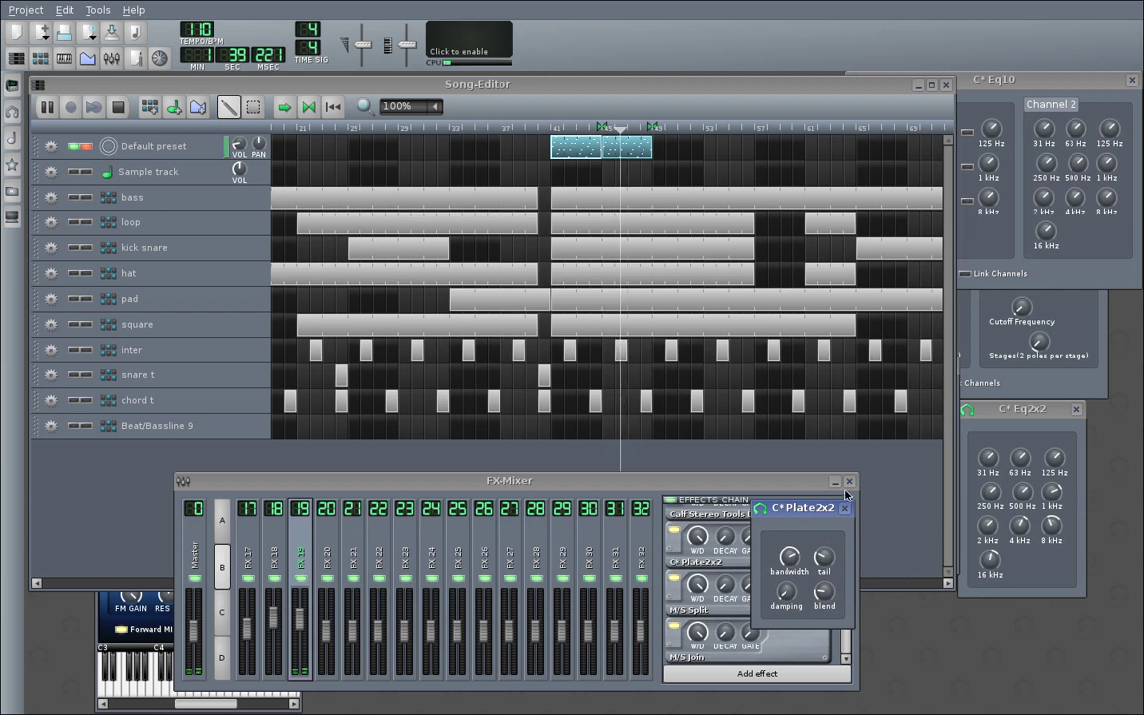
{"action": "left_click", "coordinate": [844, 511]}
{"action": "left_click", "coordinate": [757, 673]}
{"action": "type", "text": "eq"}
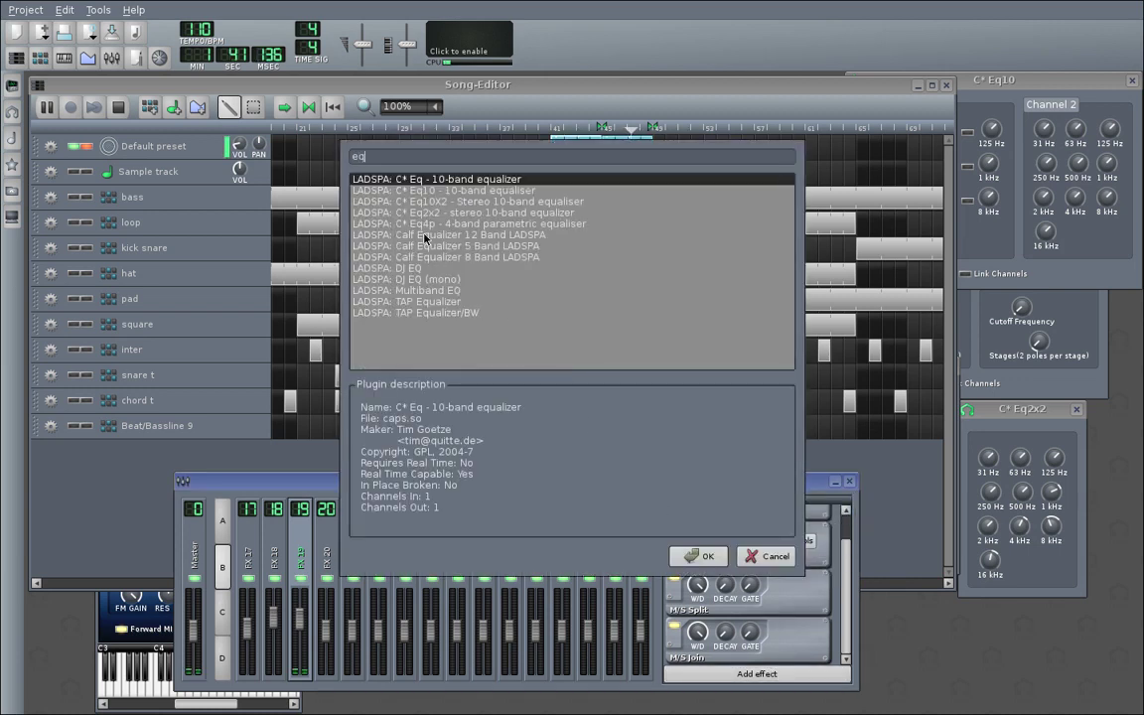
{"action": "left_click", "coordinate": [444, 201]}
{"action": "left_click", "coordinate": [695, 556]}
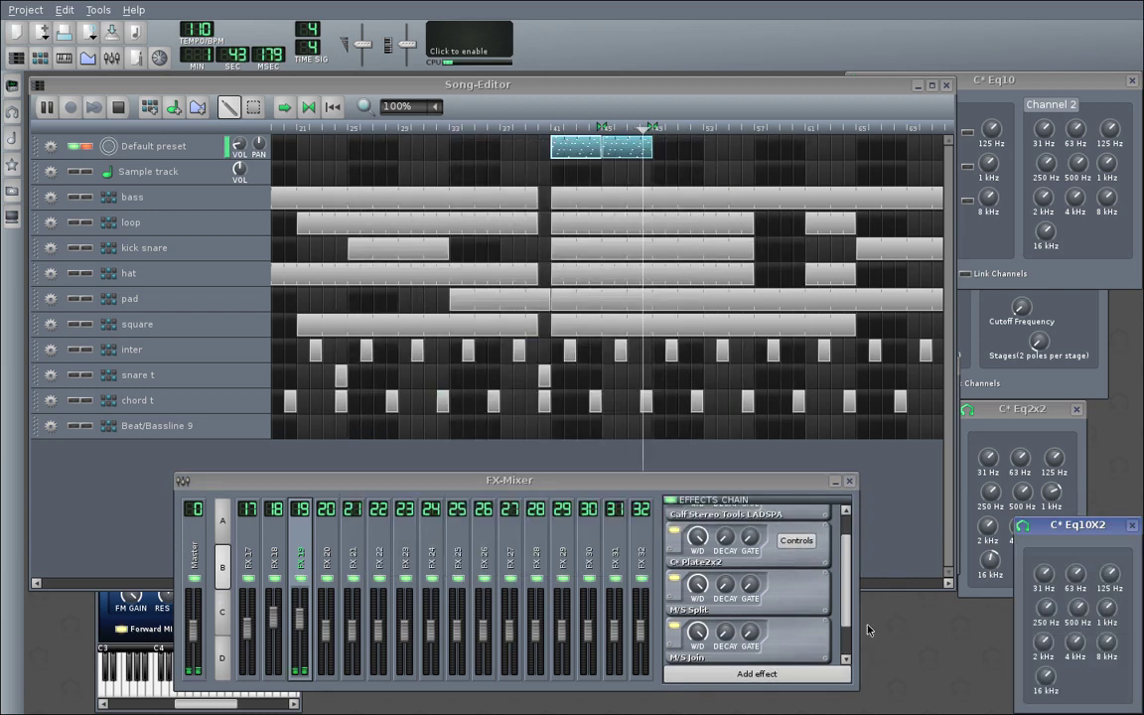
{"action": "right_click", "coordinate": [809, 653]}
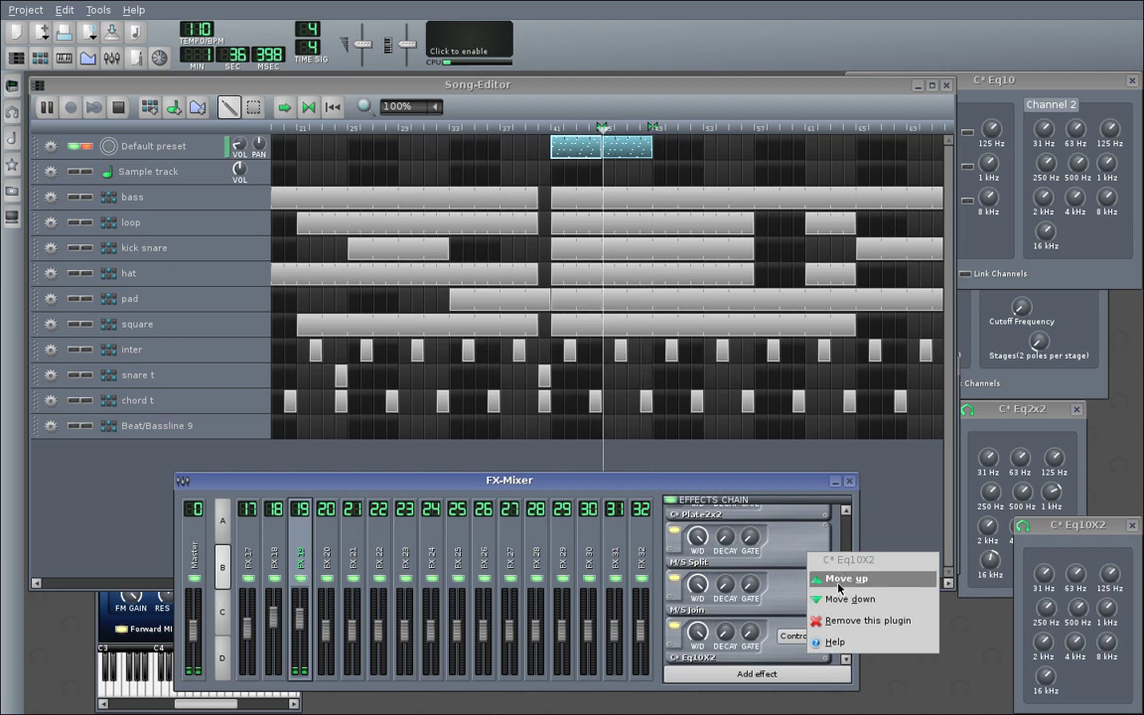
{"action": "left_click", "coordinate": [843, 577]}
{"action": "right_click", "coordinate": [819, 605]}
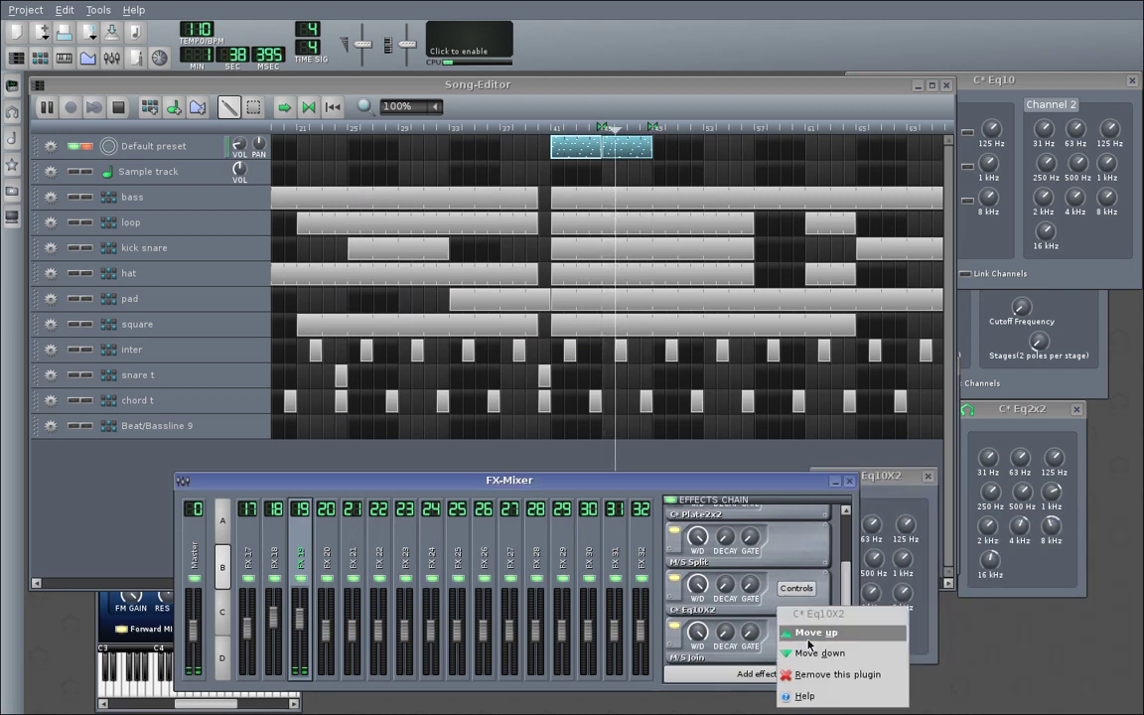
{"action": "left_click", "coordinate": [883, 668]}
Add the C* Eq10 equaliser to FX channel 19 and move it between M/S Split and M/S Join.
{"action": "left_click", "coordinate": [754, 675]}
{"action": "type", "text": "eq"}
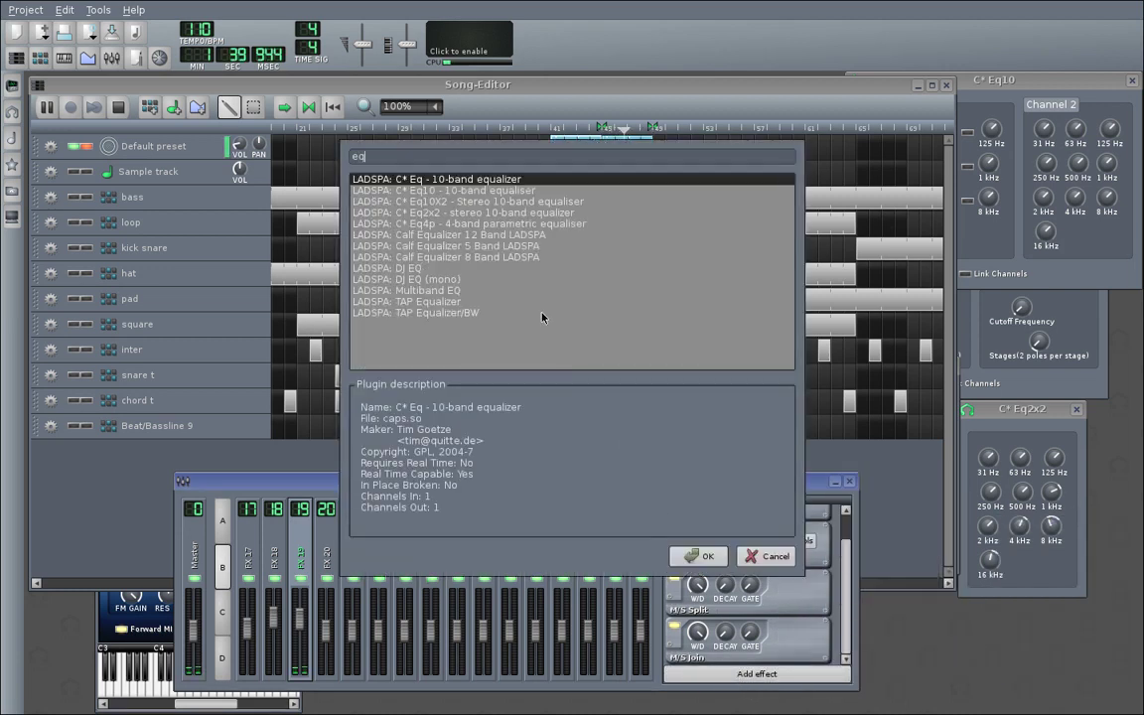
{"action": "double_click", "coordinate": [454, 192]}
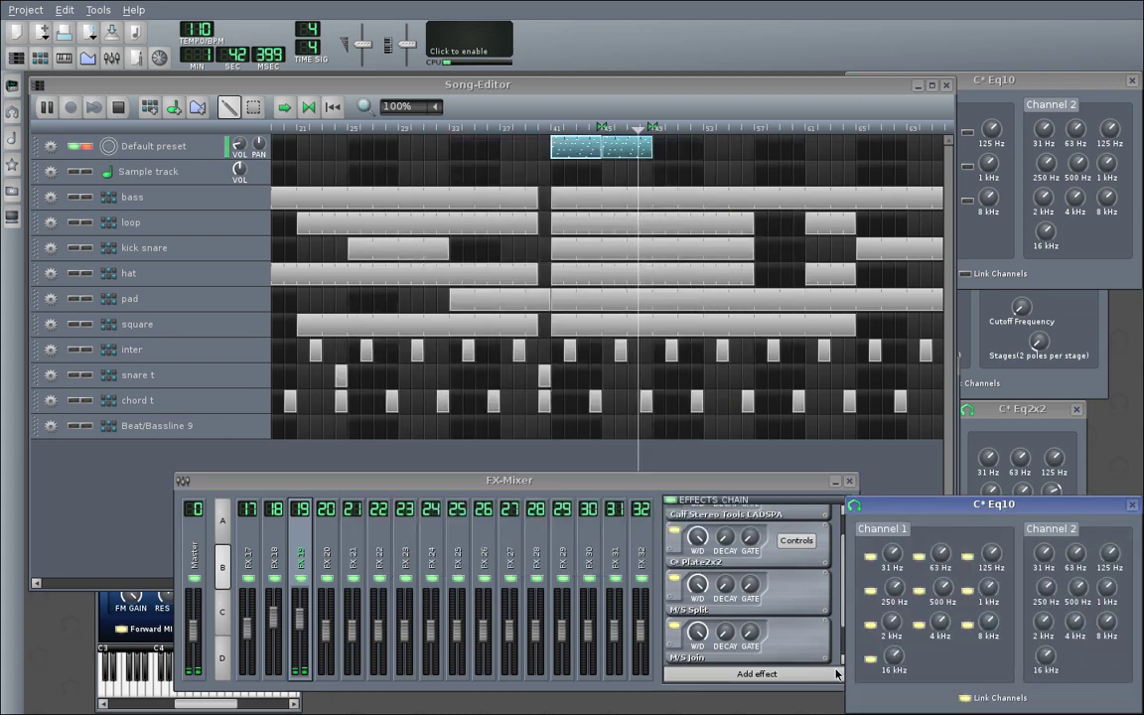
{"action": "left_click_drag", "start_coordinate": [843, 626], "coordinate": [840, 652]}
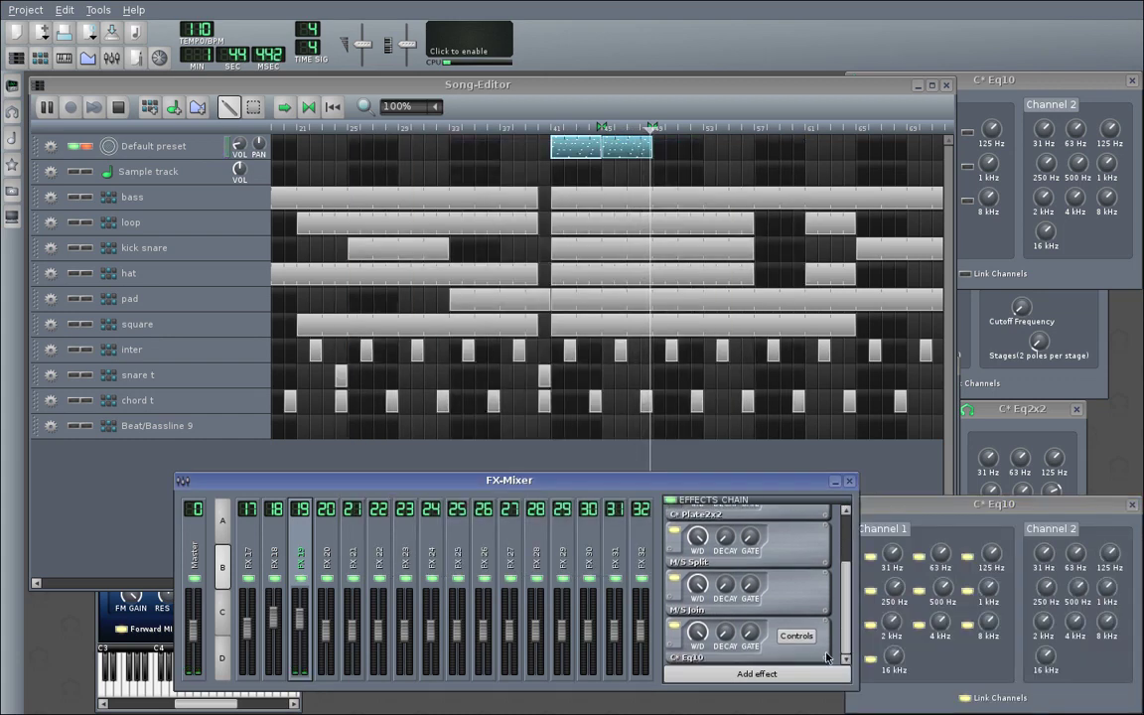
{"action": "right_click", "coordinate": [797, 651]}
{"action": "left_click", "coordinate": [844, 576]}
Boost the 16 kHz band in the C* Eq10 controls and unlink the two channels.
{"action": "left_click_drag", "start_coordinate": [923, 504], "coordinate": [692, 403]}
{"action": "left_click_drag", "start_coordinate": [663, 555], "coordinate": [663, 554]}
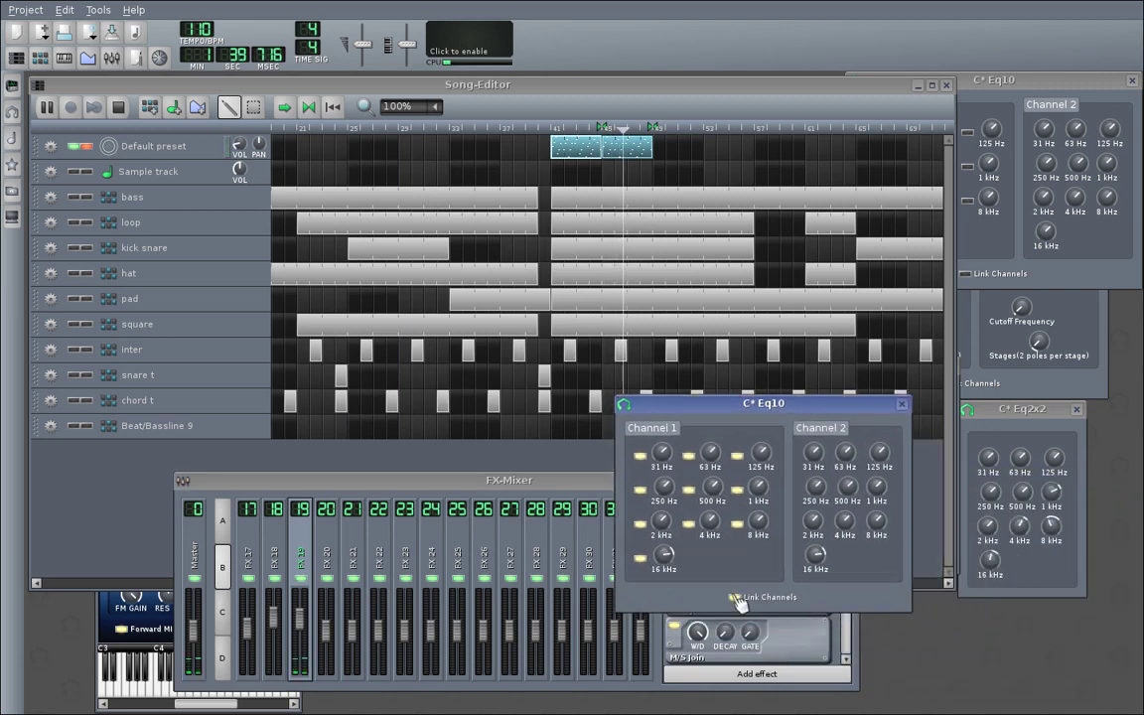
{"action": "left_click", "coordinate": [733, 597]}
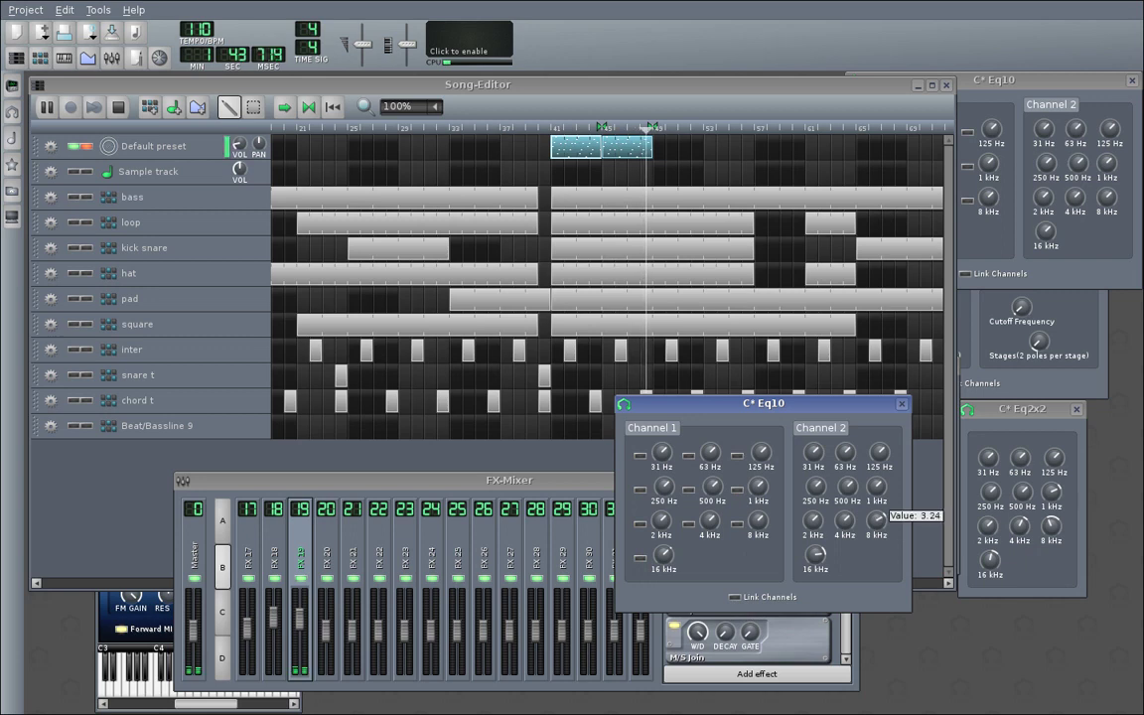
Shape the C* Eq10 by raising Channel 1's 500 Hz and 1 kHz, cutting Channel 2's 500 Hz and setting its 4 kHz to about 12.96.
{"action": "left_click_drag", "start_coordinate": [810, 406], "coordinate": [530, 347]}
{"action": "left_click_drag", "start_coordinate": [568, 428], "coordinate": [568, 419]}
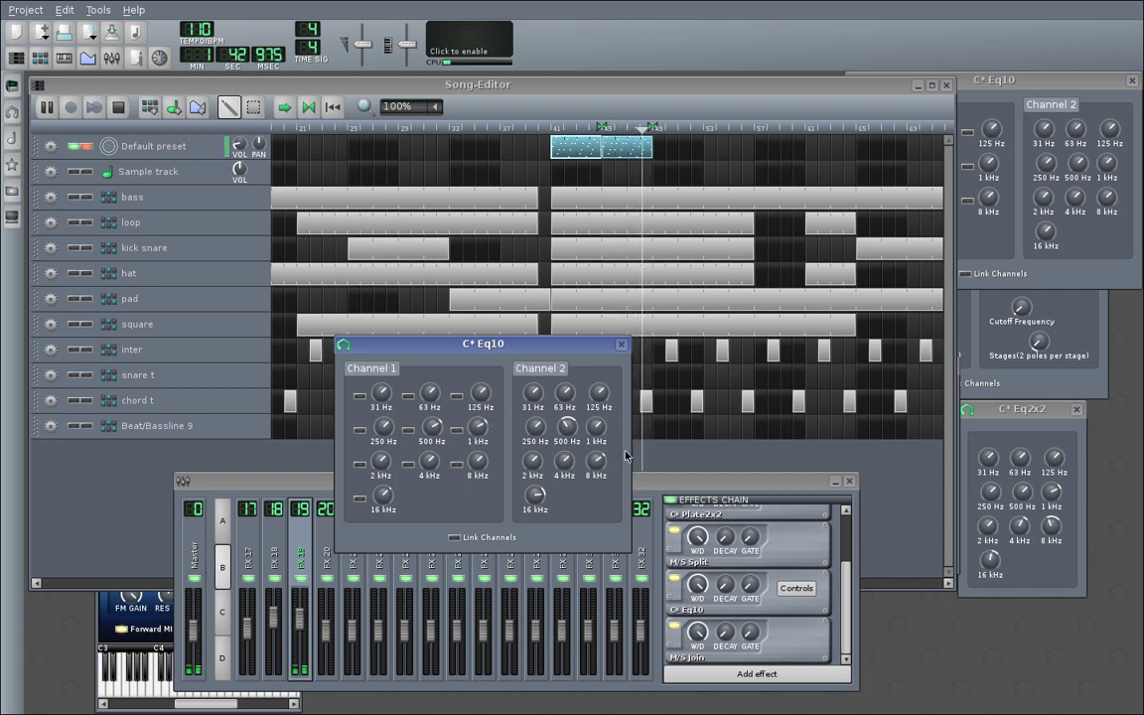
{"action": "left_click_drag", "start_coordinate": [564, 467], "coordinate": [565, 460]}
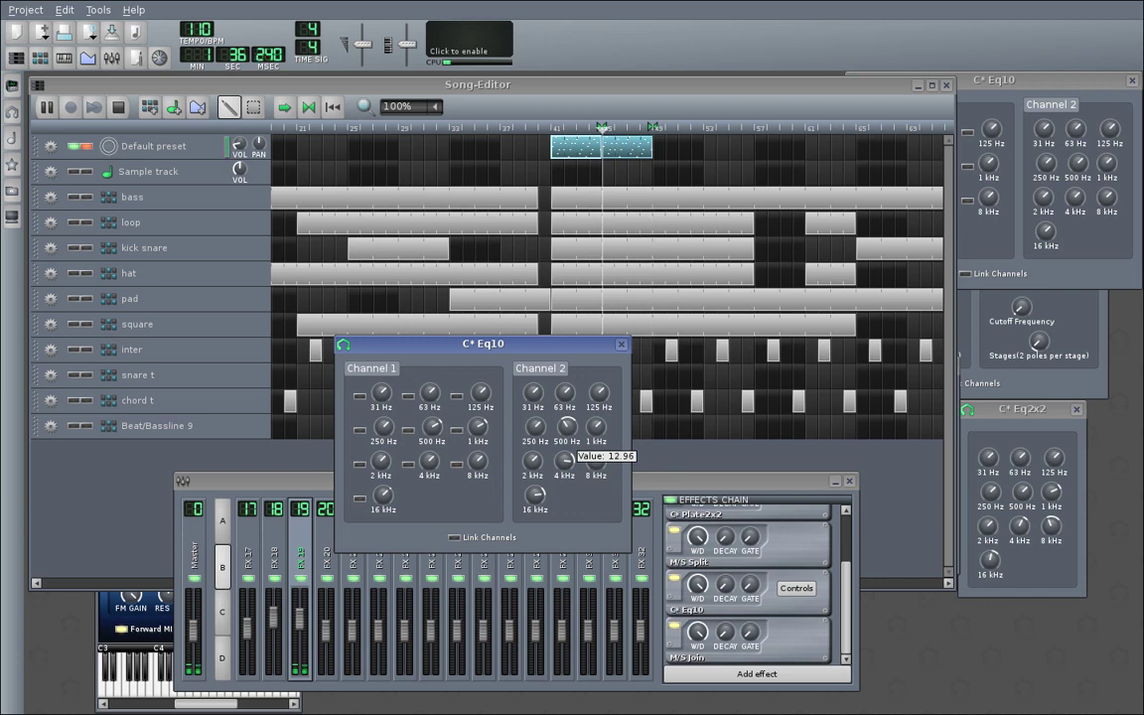
Select the Master channel, turn off loop points, stop playback and unsolo the Default preset track.
{"action": "left_click", "coordinate": [200, 570]}
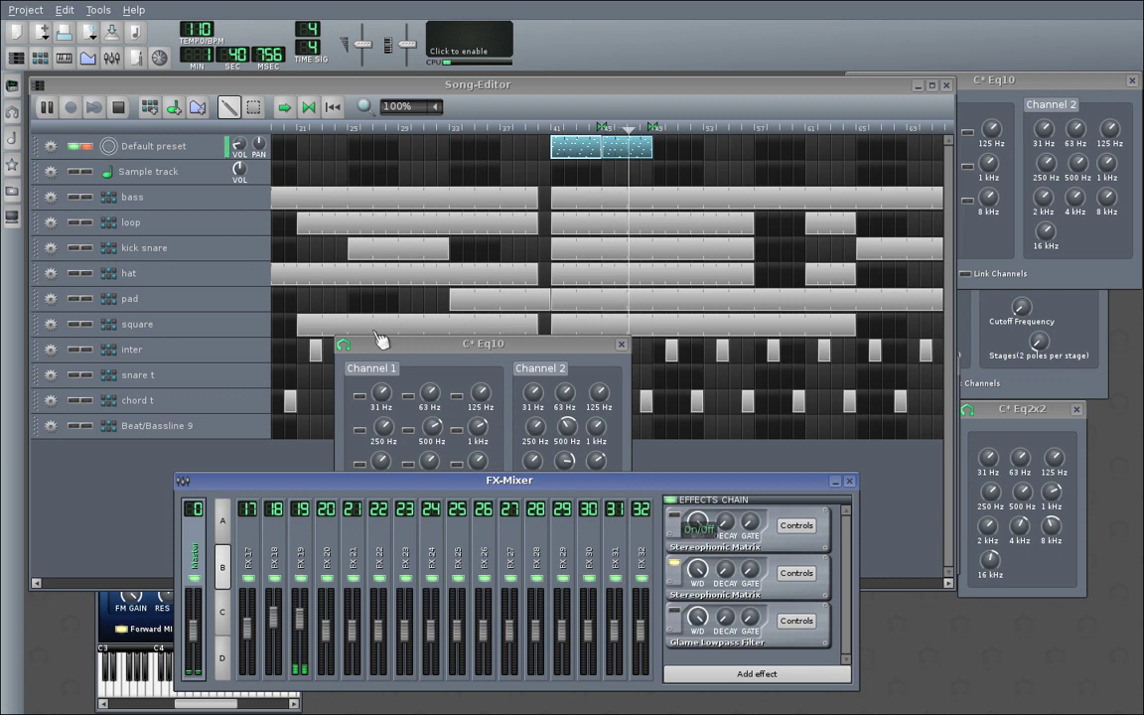
{"action": "left_click", "coordinate": [308, 107]}
{"action": "left_click", "coordinate": [117, 106]}
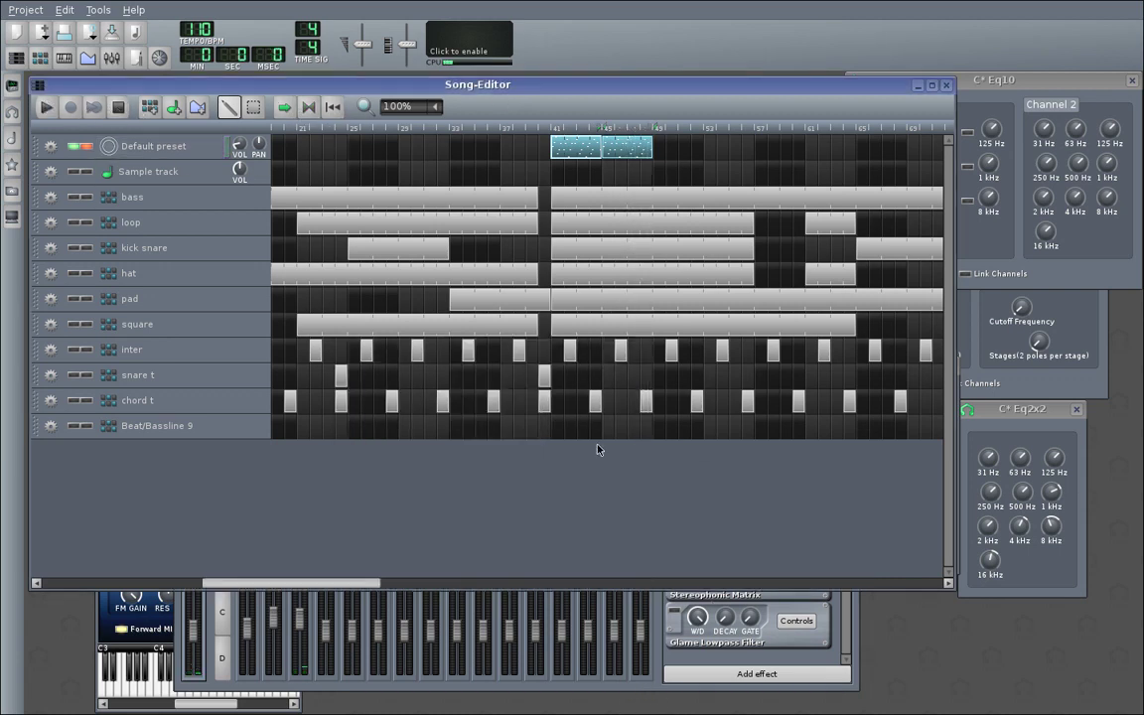
{"action": "left_click", "coordinate": [86, 146]}
Play the full mix from about bar 41 with all effects on the Master channel disabled.
{"action": "left_click", "coordinate": [539, 130]}
{"action": "left_click", "coordinate": [732, 647]}
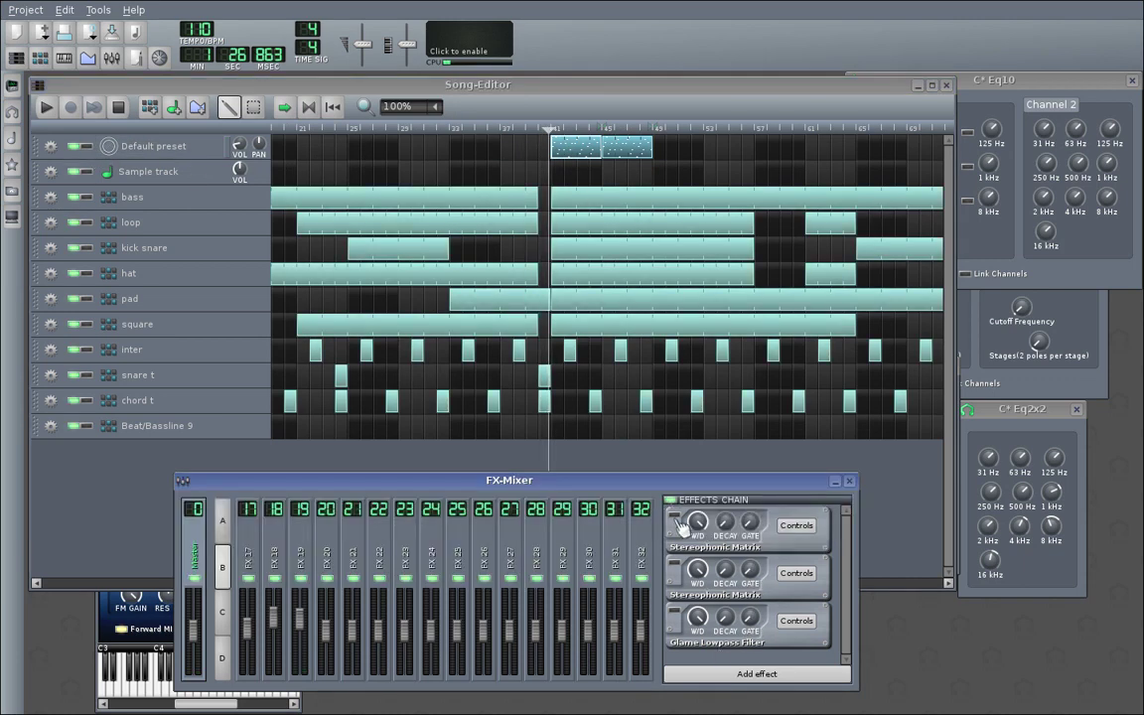
{"action": "left_click", "coordinate": [46, 105]}
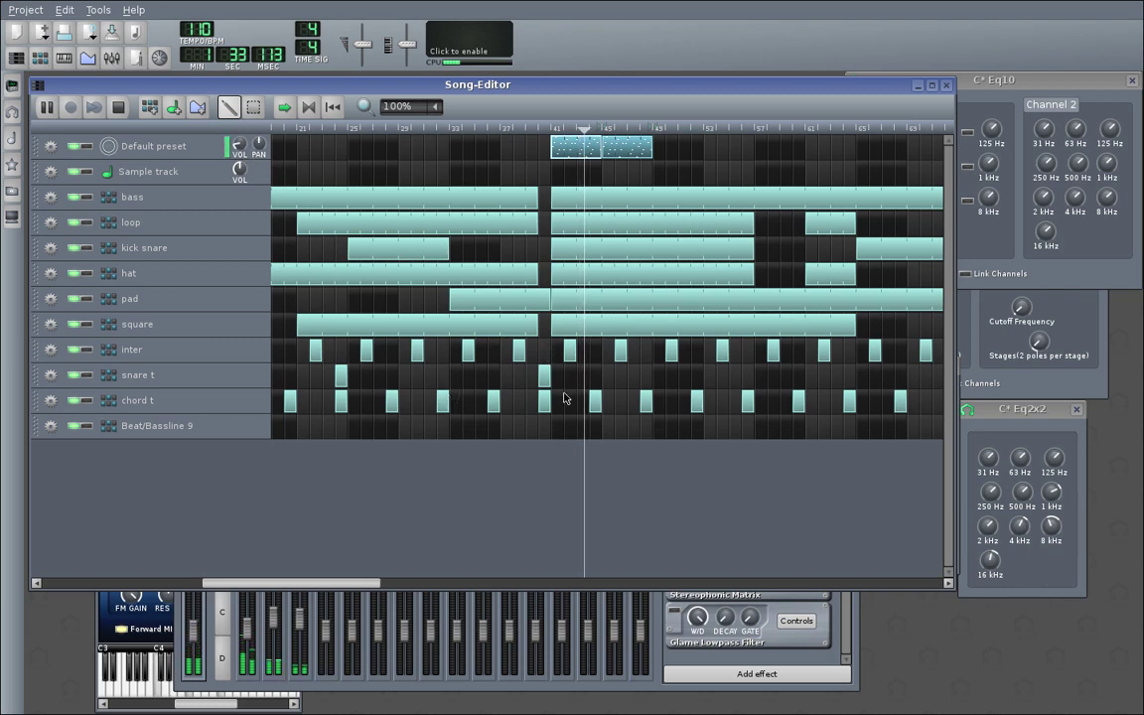
Compare the mix from about bar 41 with the Master's first Stereophonic Matrix enabled and disabled.
{"action": "left_click", "coordinate": [794, 667]}
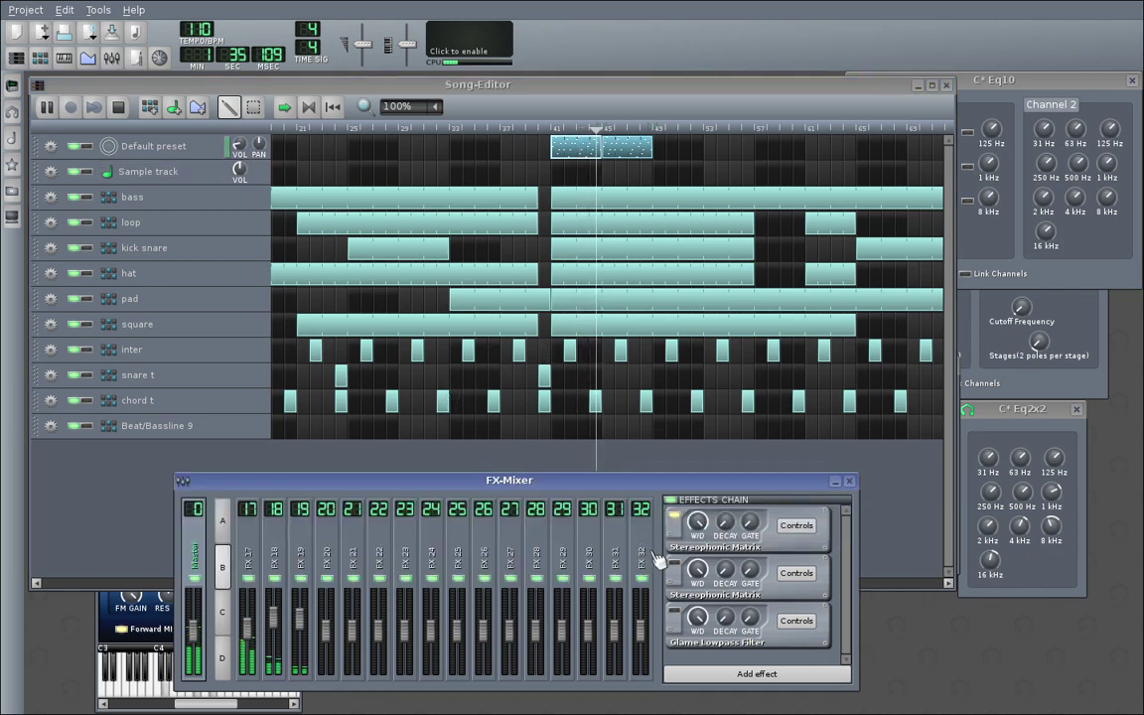
{"action": "left_click", "coordinate": [547, 129]}
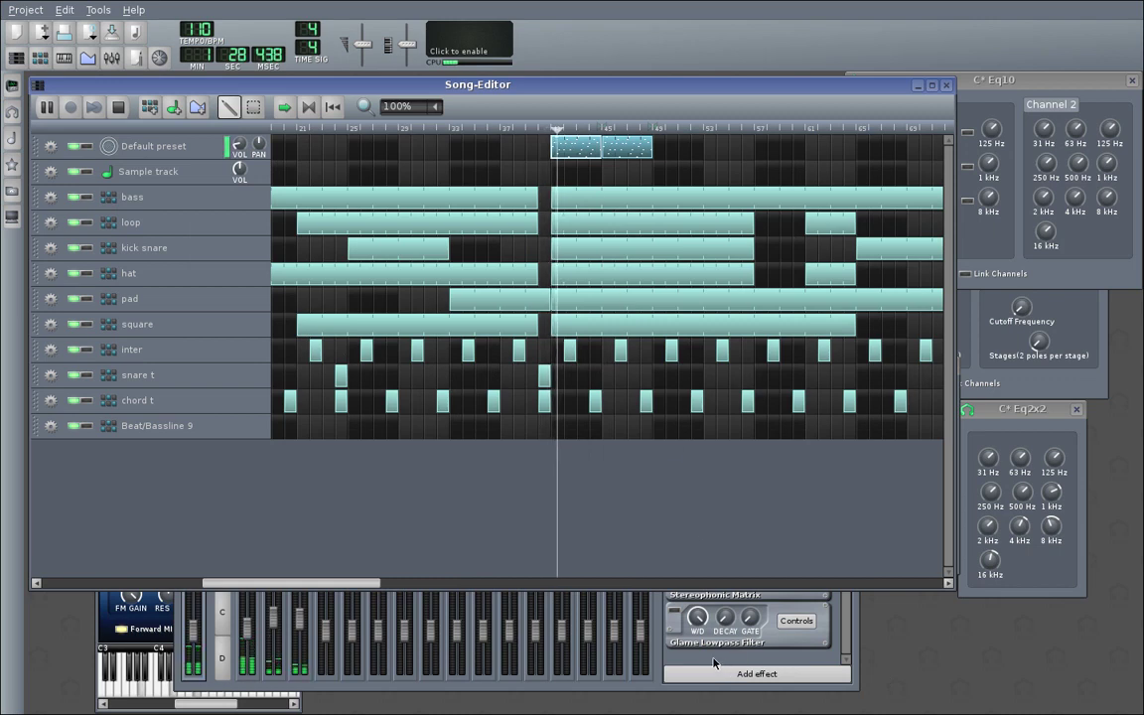
{"action": "left_click", "coordinate": [710, 656]}
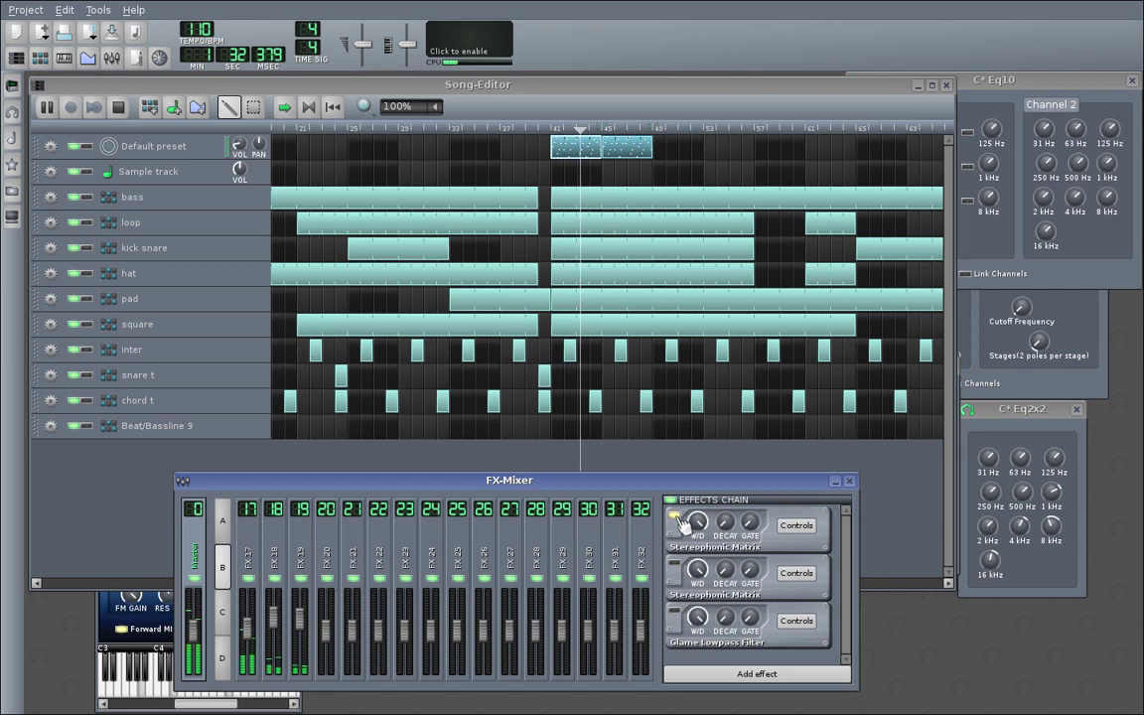
{"action": "left_click", "coordinate": [675, 516]}
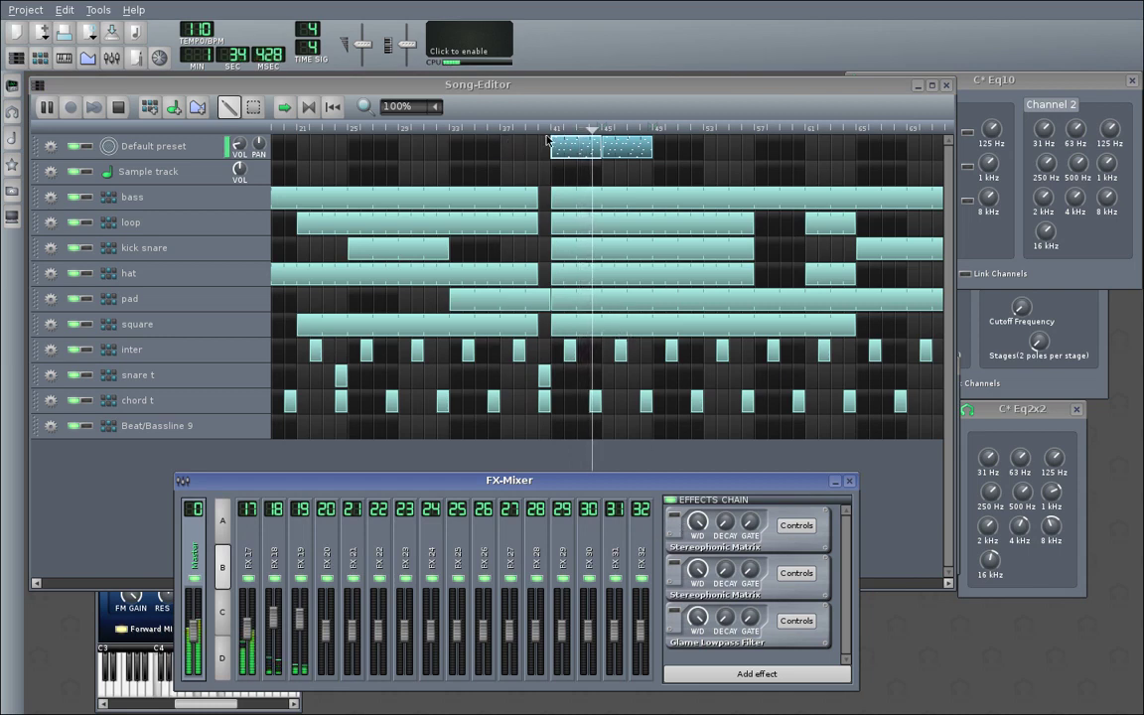
Replay the mix from about bar 29, watching the master levels and auditioning the second Stereophonic Matrix with the Glame Lowpass Filter.
{"action": "left_click", "coordinate": [241, 147]}
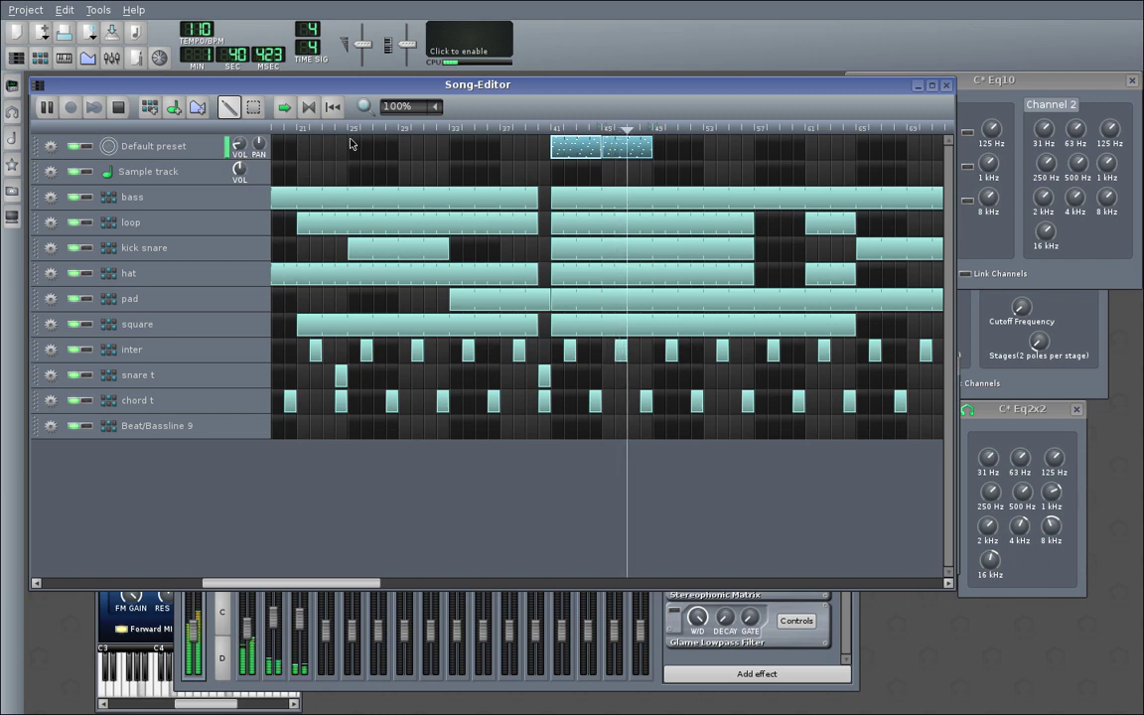
{"action": "left_click", "coordinate": [398, 127]}
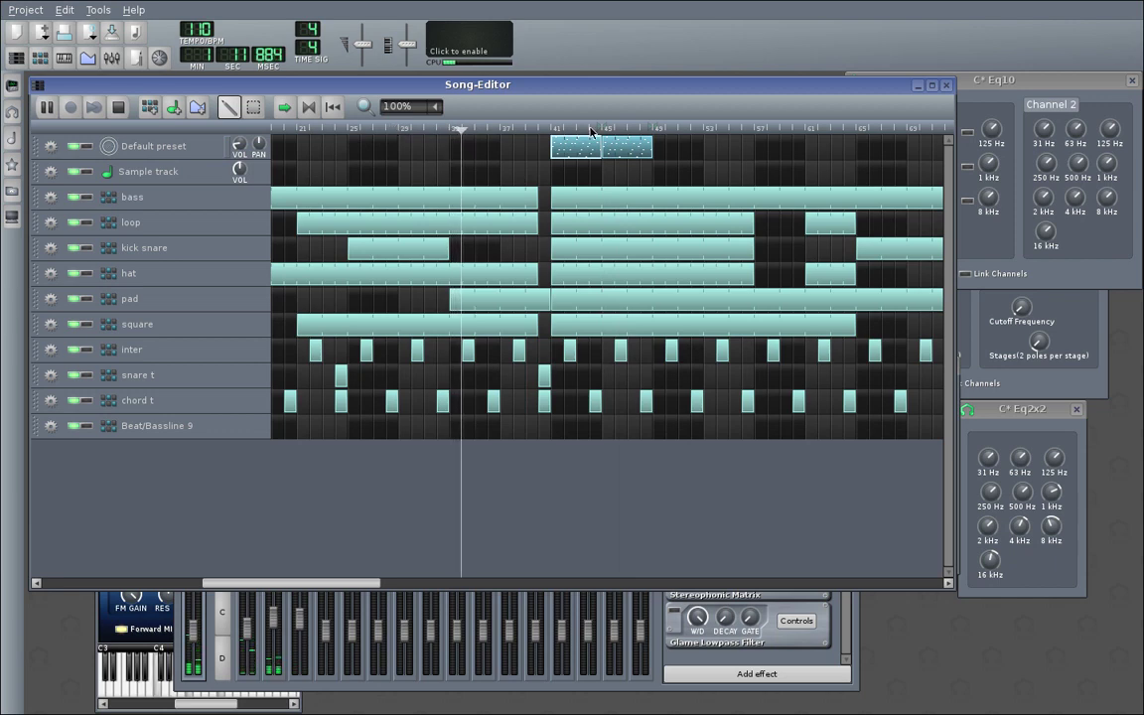
{"action": "left_click", "coordinate": [192, 683]}
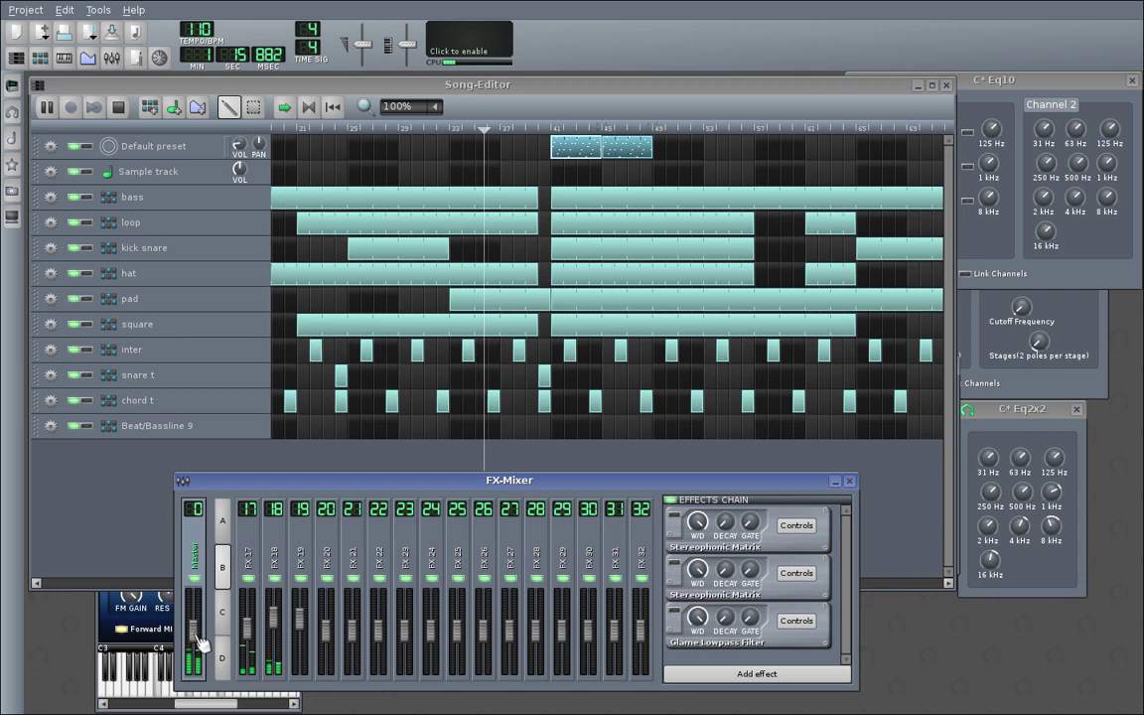
{"action": "left_click", "coordinate": [569, 465]}
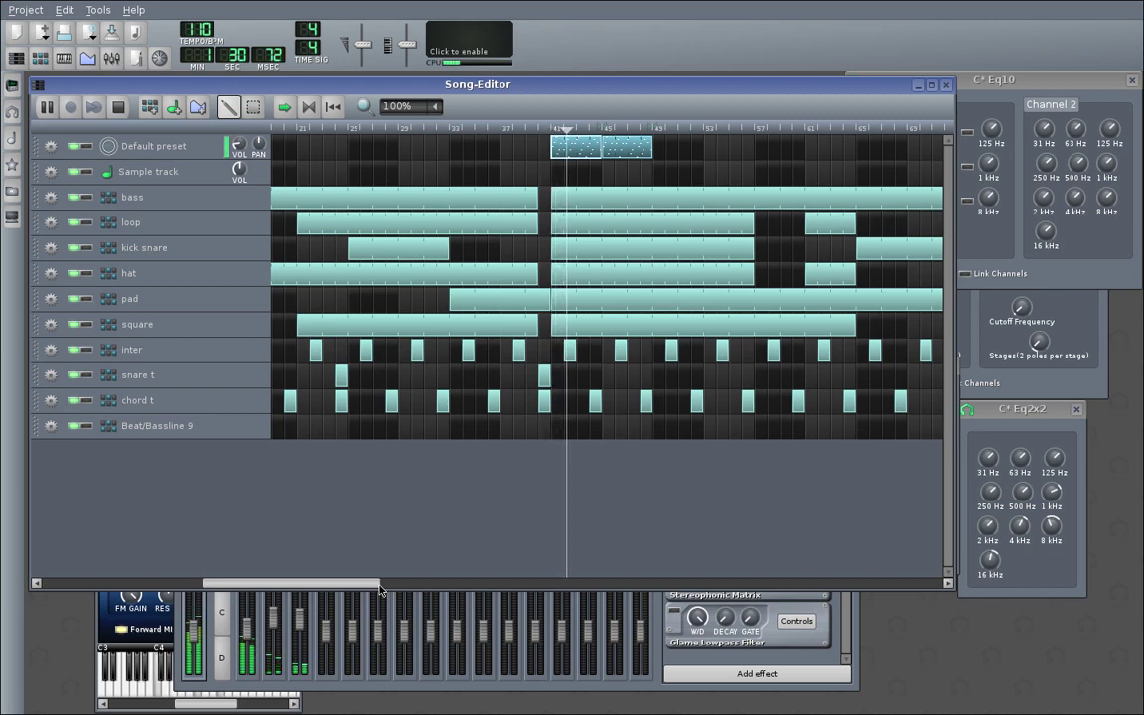
{"action": "left_click", "coordinate": [702, 635]}
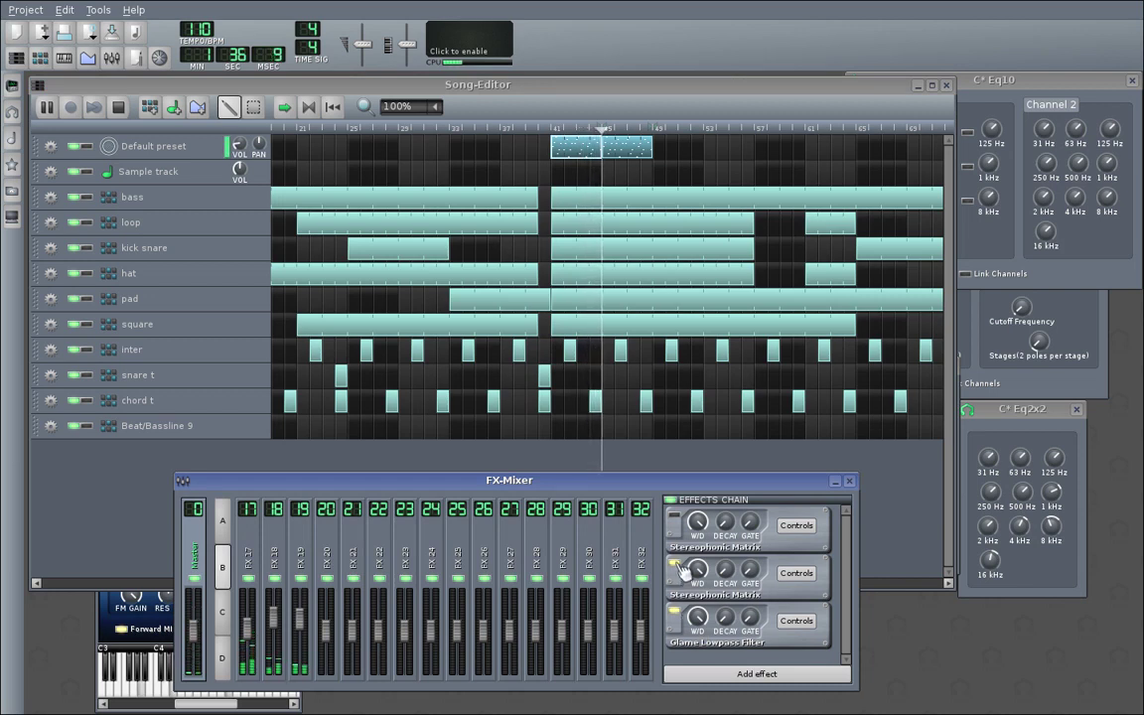
{"action": "left_click", "coordinate": [675, 517]}
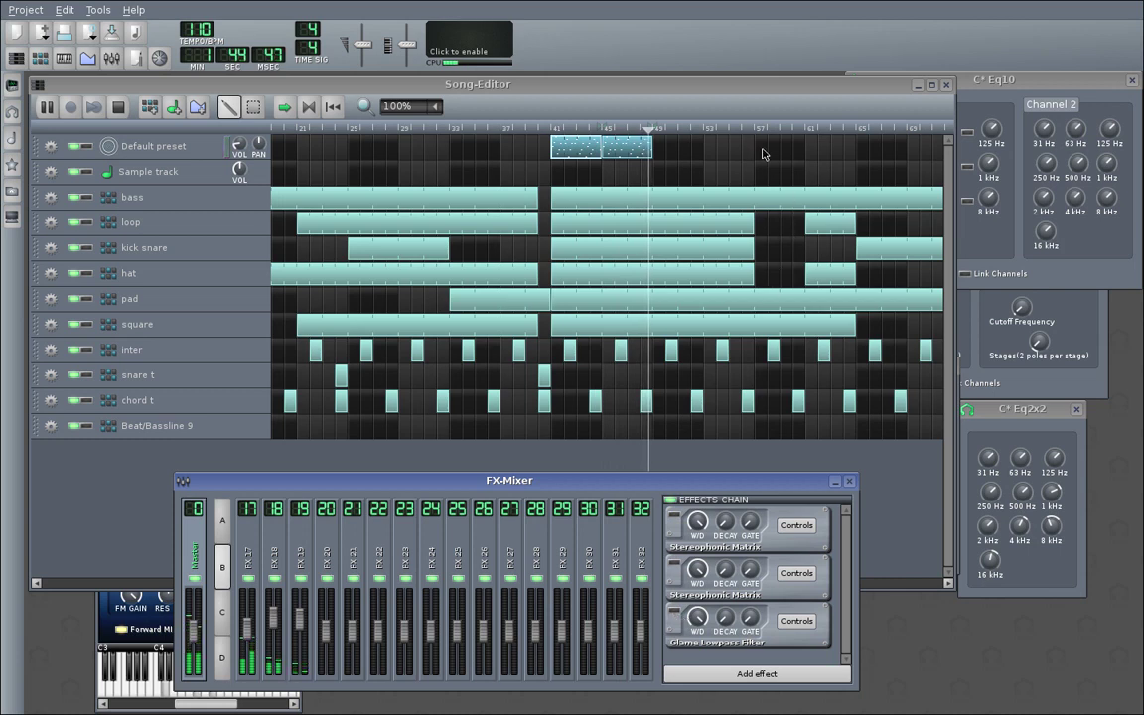
Stop playback and save the morelectro project.
{"action": "left_click", "coordinate": [795, 118]}
{"action": "left_click", "coordinate": [806, 127]}
{"action": "left_click", "coordinate": [118, 107]}
{"action": "left_click", "coordinate": [112, 33]}
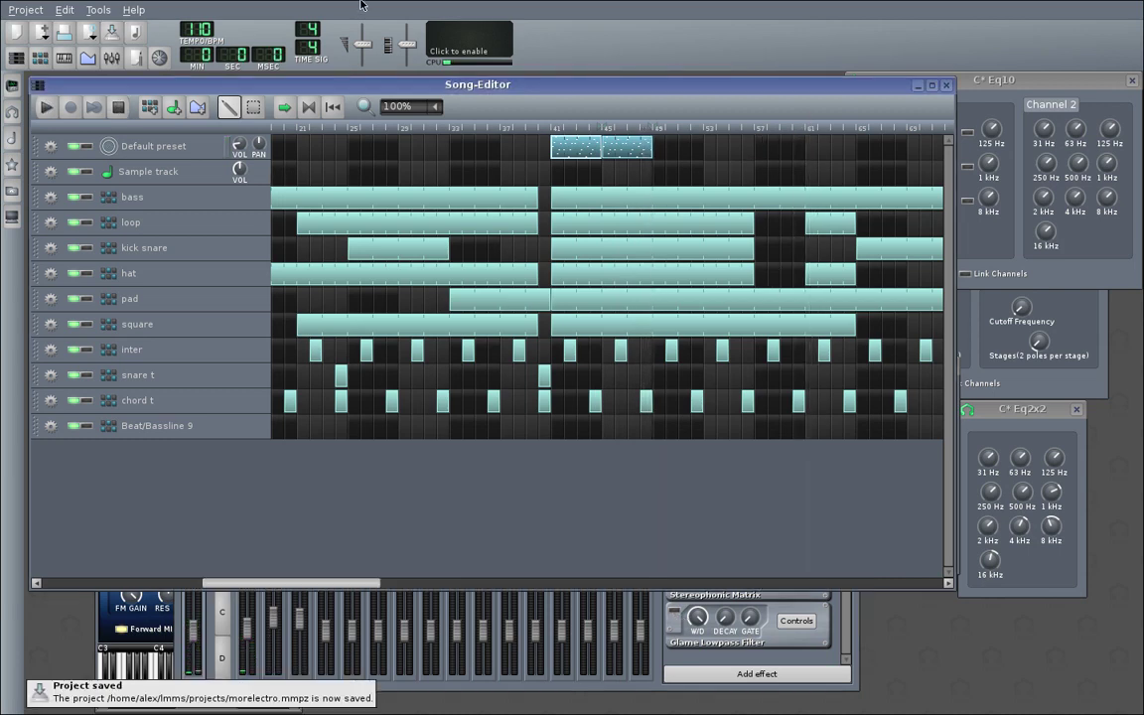
Show the list of open windows.
{"action": "key", "text": "ctrl+t"}
{"action": "key", "text": "w"}
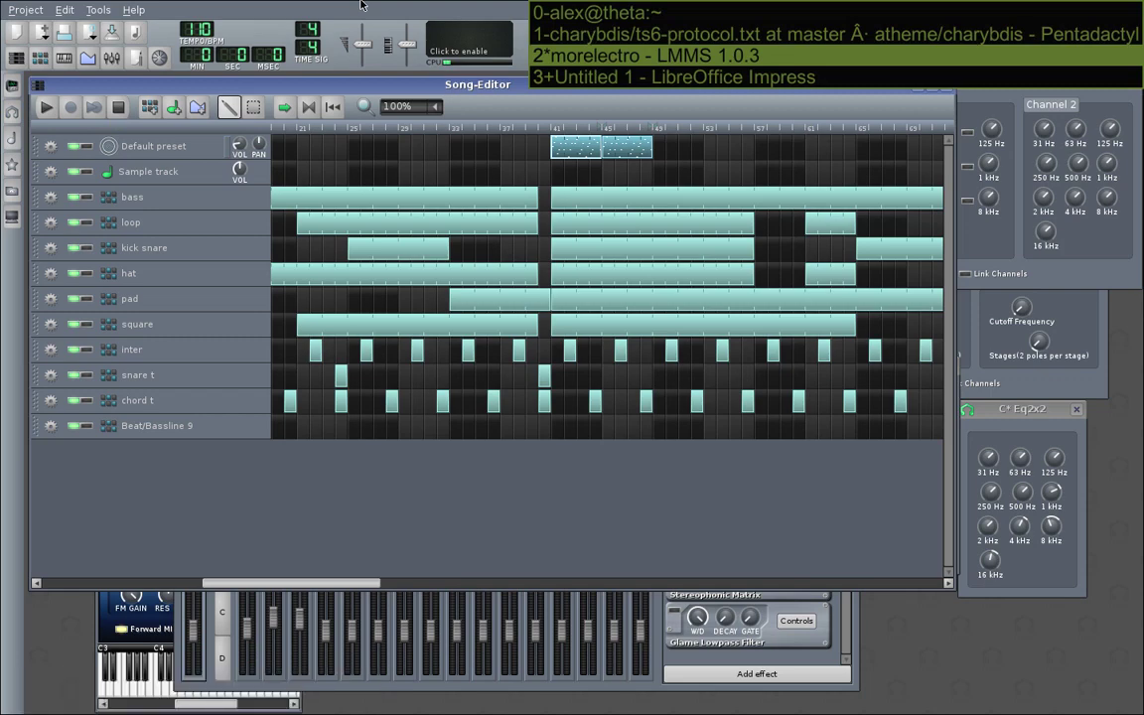